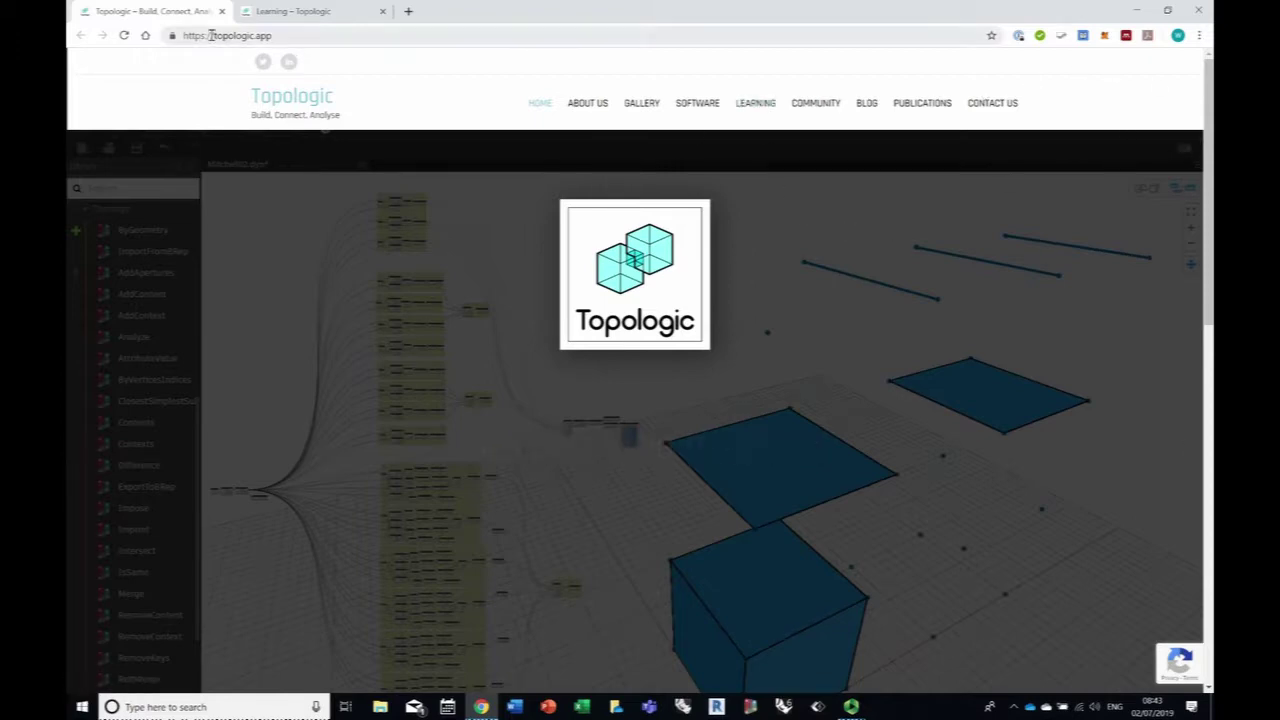
Step: Open the Tutorial 4 PDF from the Topologic Learning page, skim its first pages, and return to the Learning page
click(757, 105)
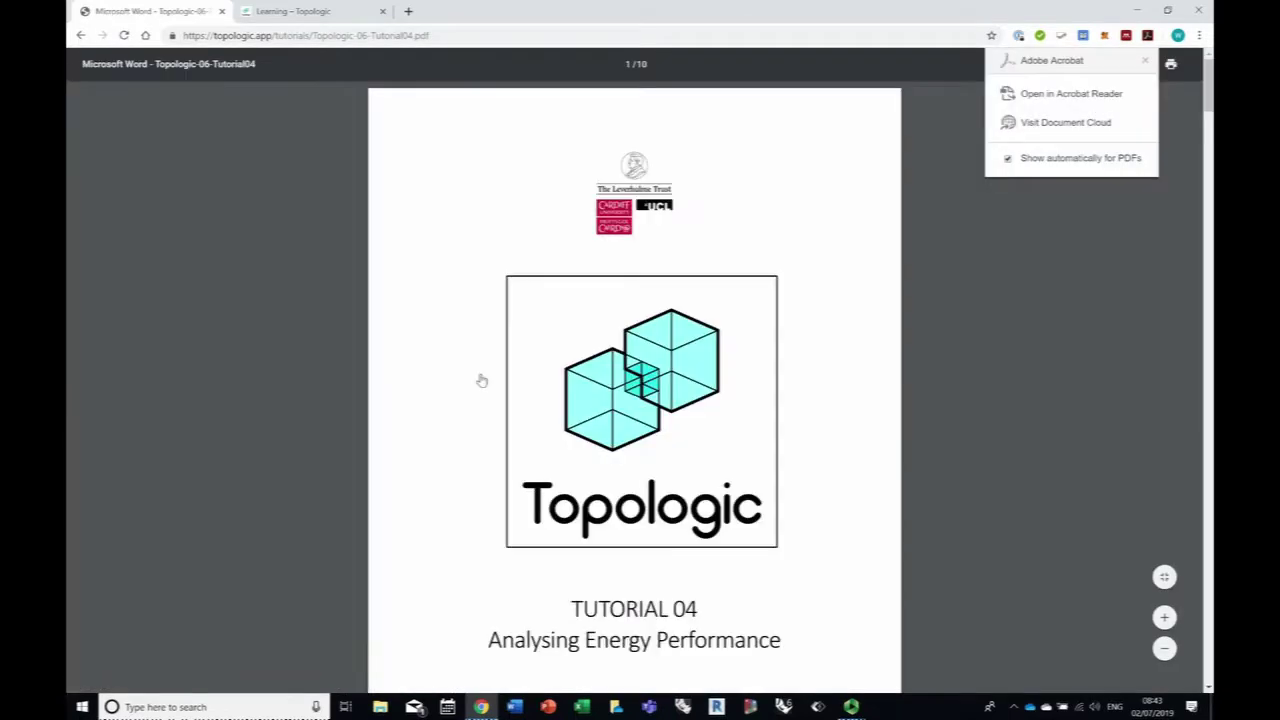
click(1144, 61)
scroll(969, 316, down, 3)
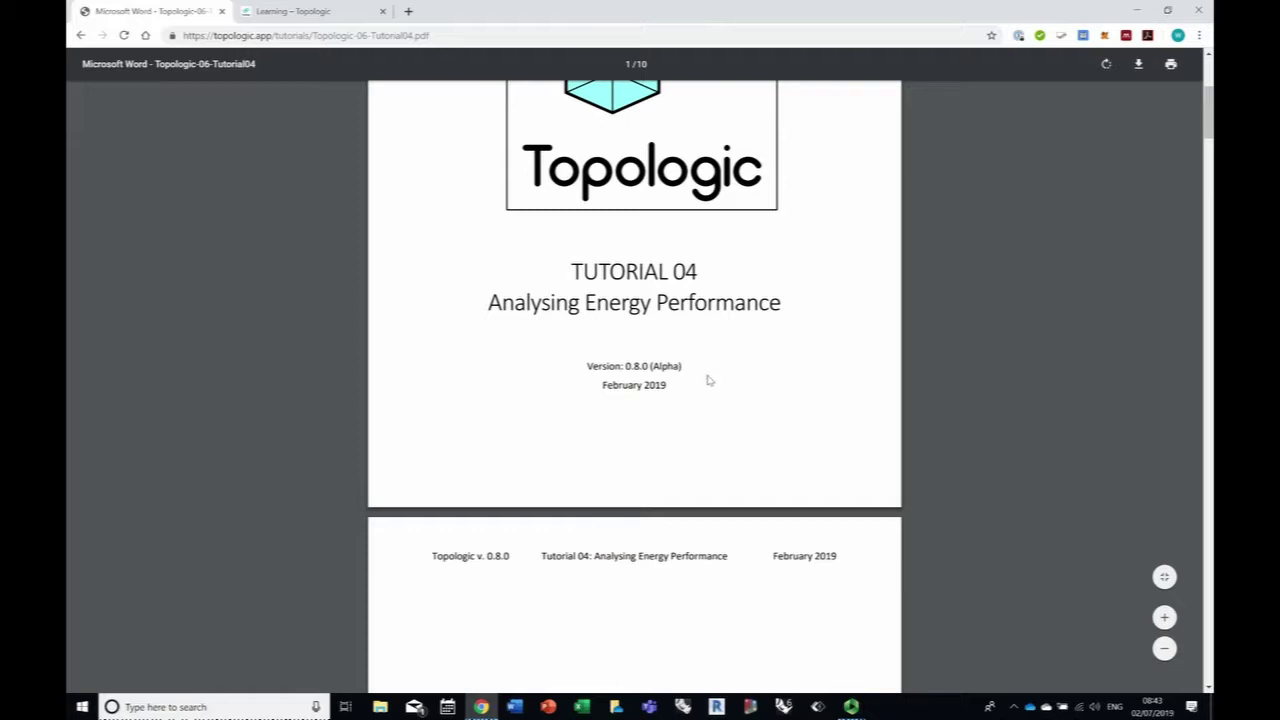
scroll(686, 405, down, 1)
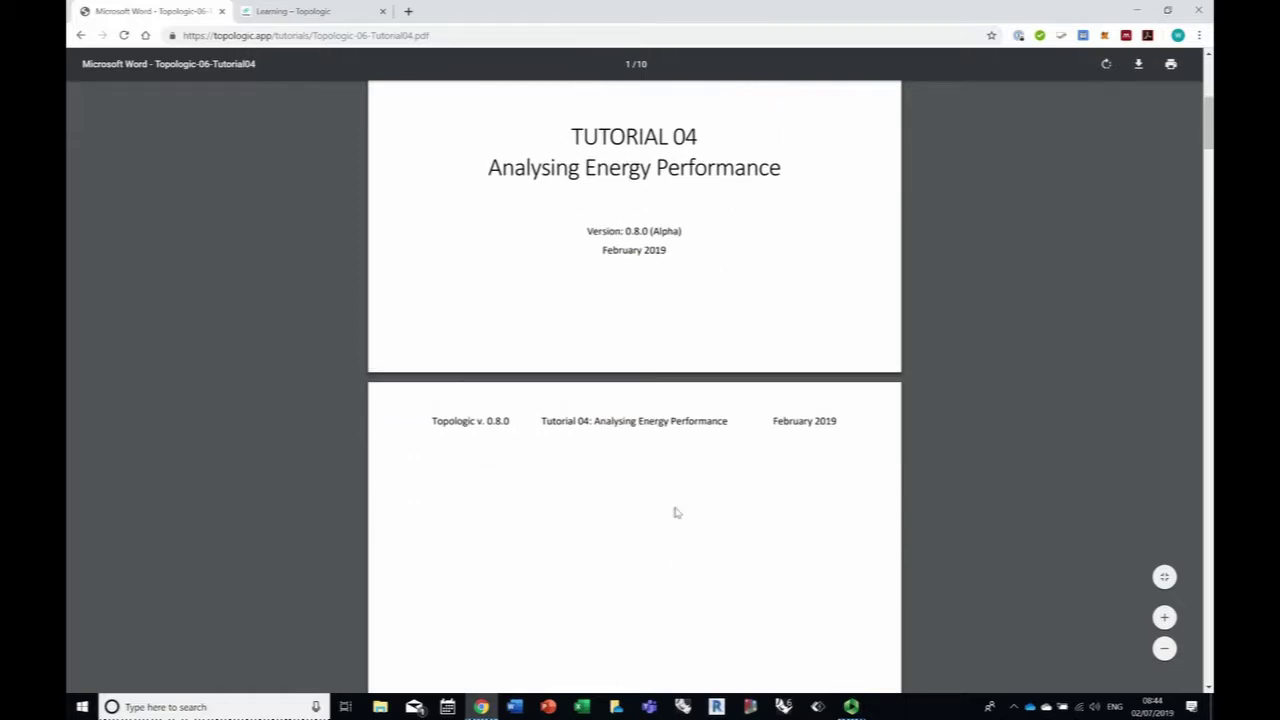
scroll(698, 430, down, 2)
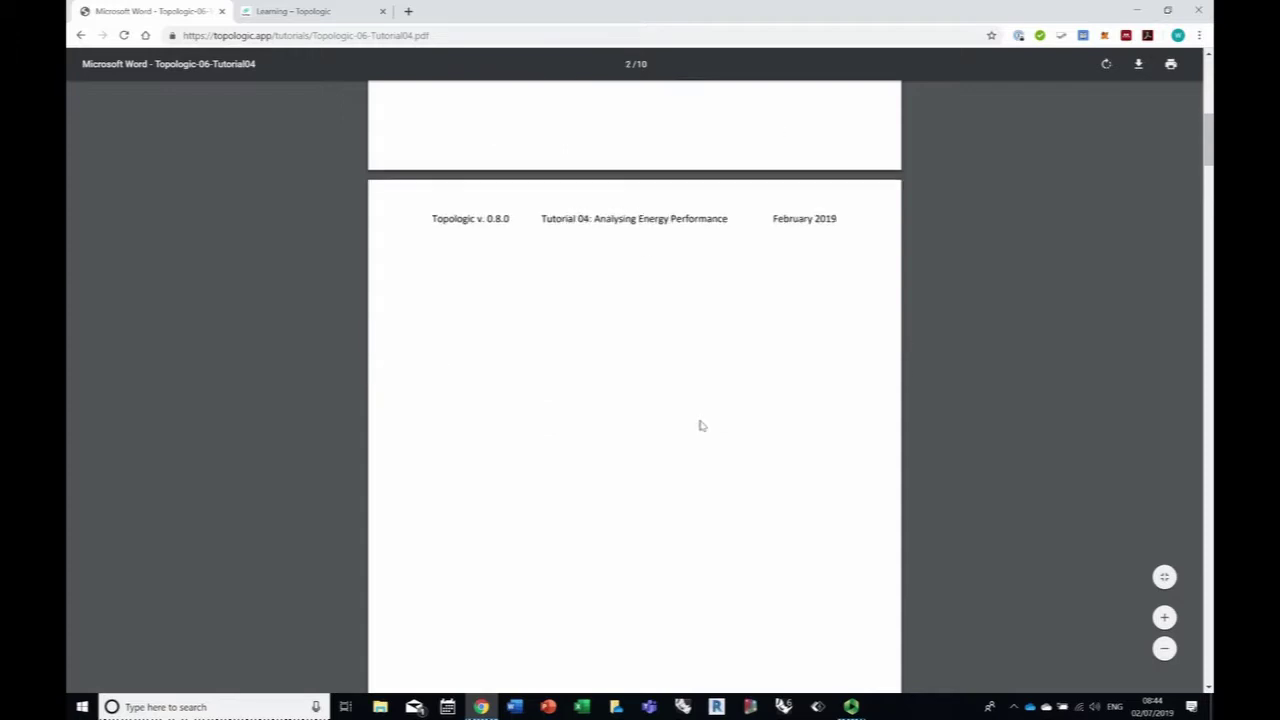
scroll(700, 425, up, 7)
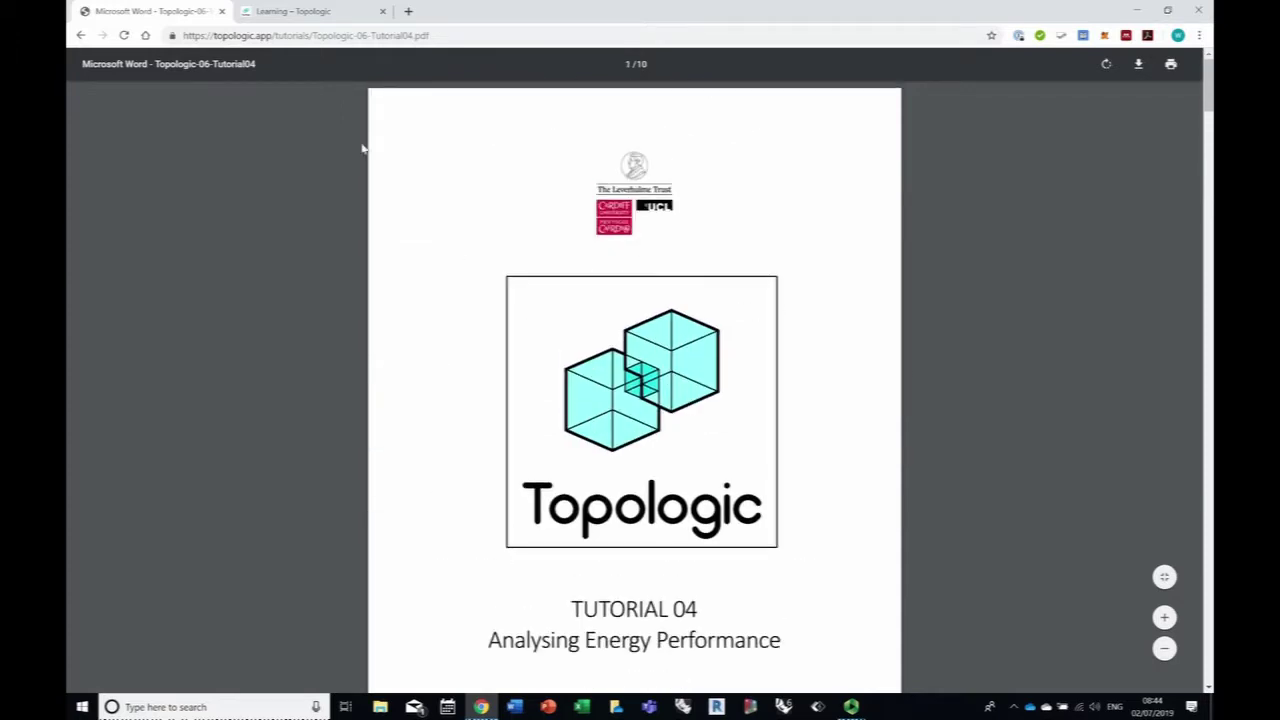
click(318, 12)
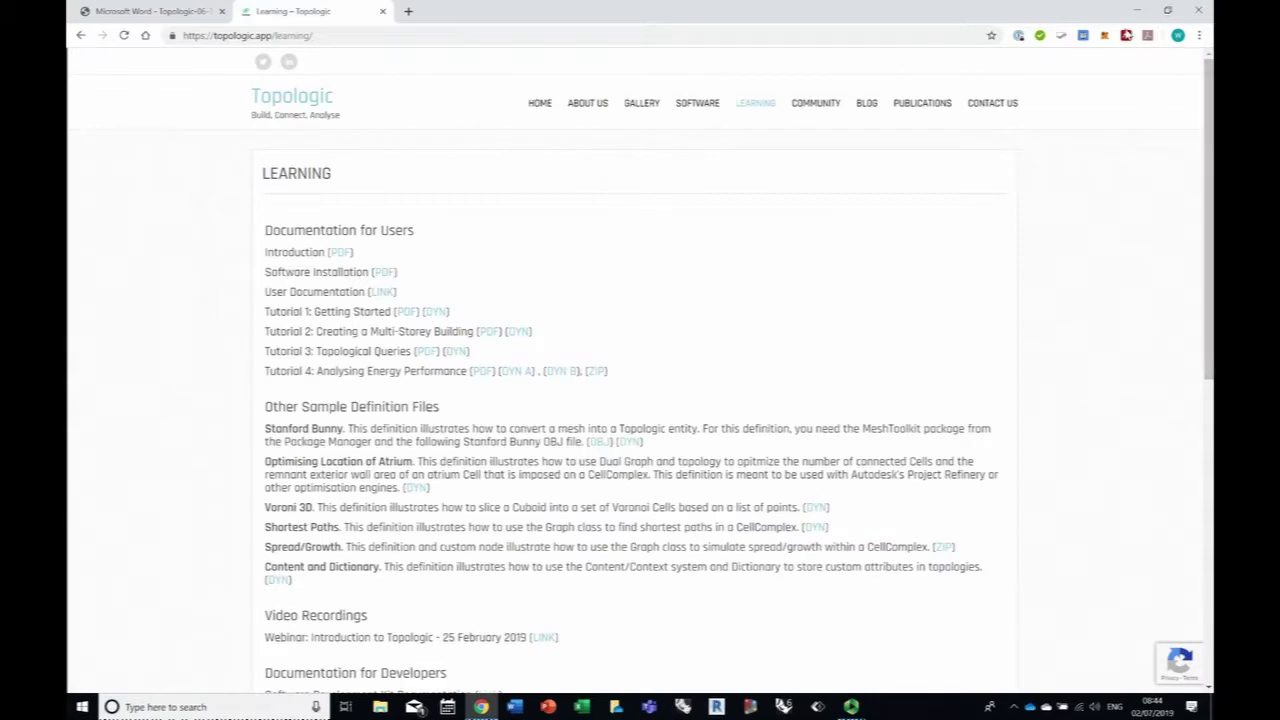
Step: Create a new folder on the desktop named TopologicEnergyTutorial
click(1137, 10)
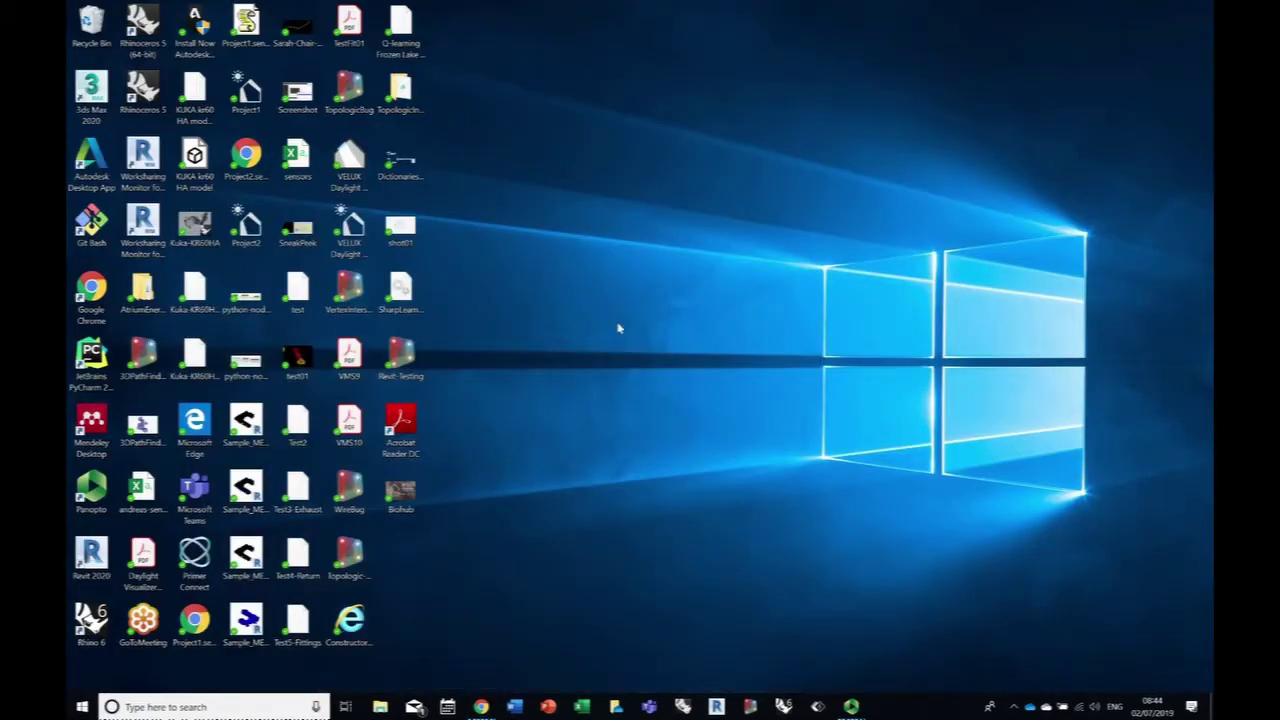
right_click(657, 307)
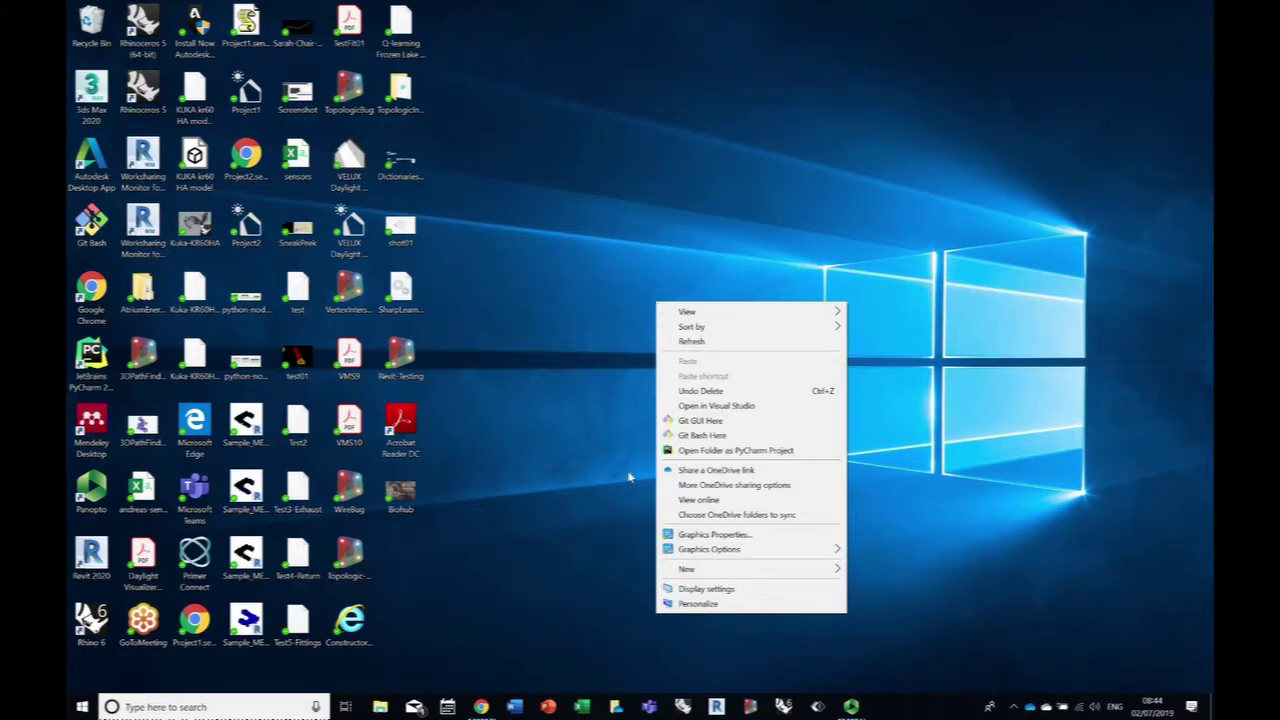
mouse_move(710, 572)
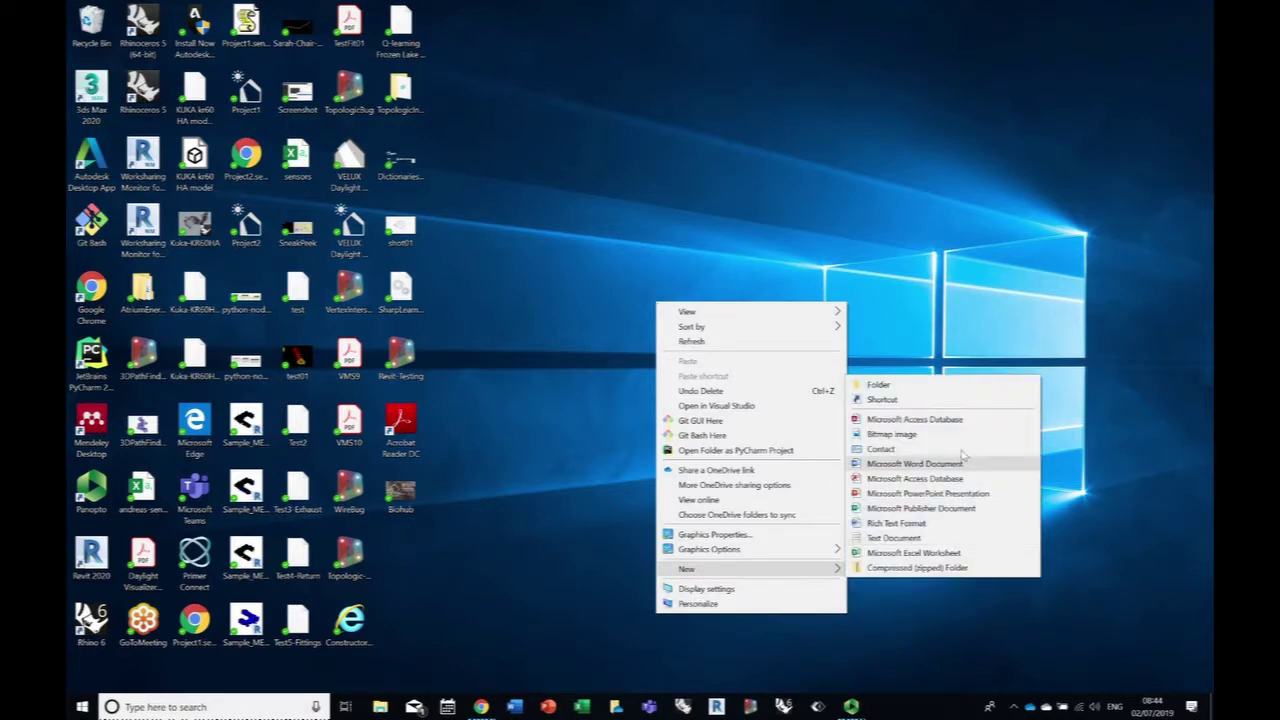
click(880, 384)
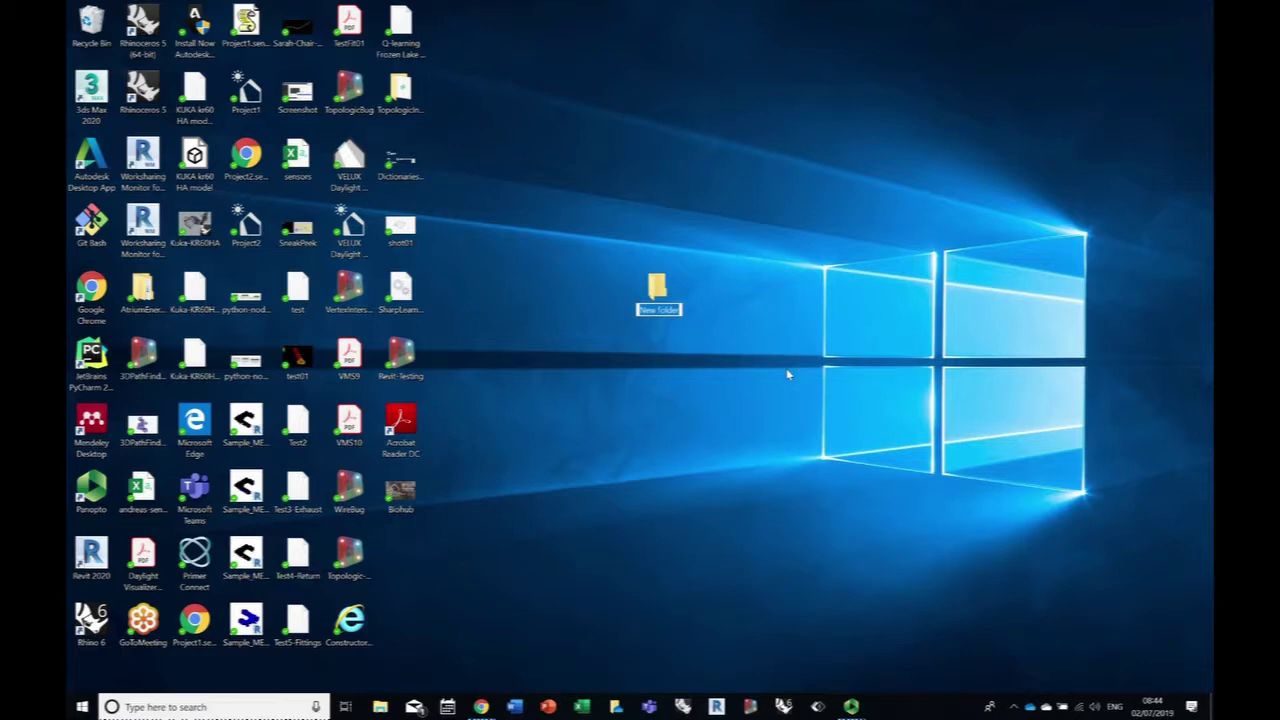
text(Topolog)
key(BackSpace)
text(gicEnergy)
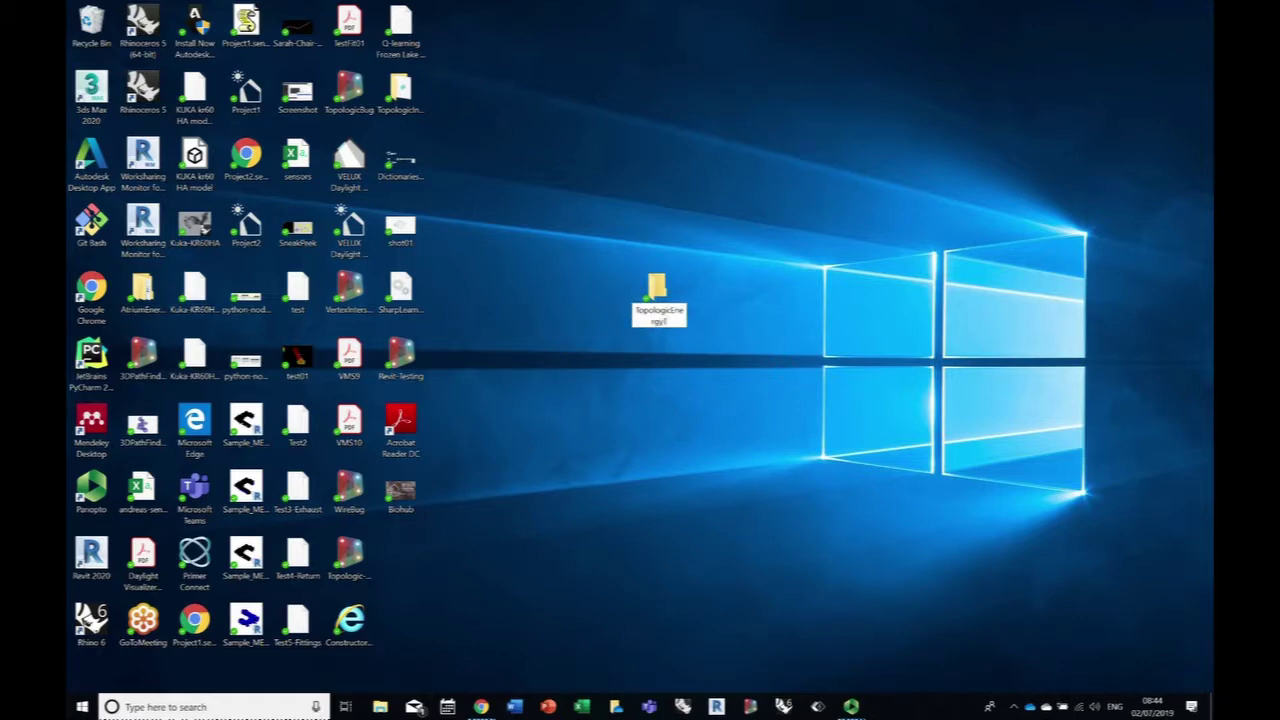
text(Tutorial)
key(Return)
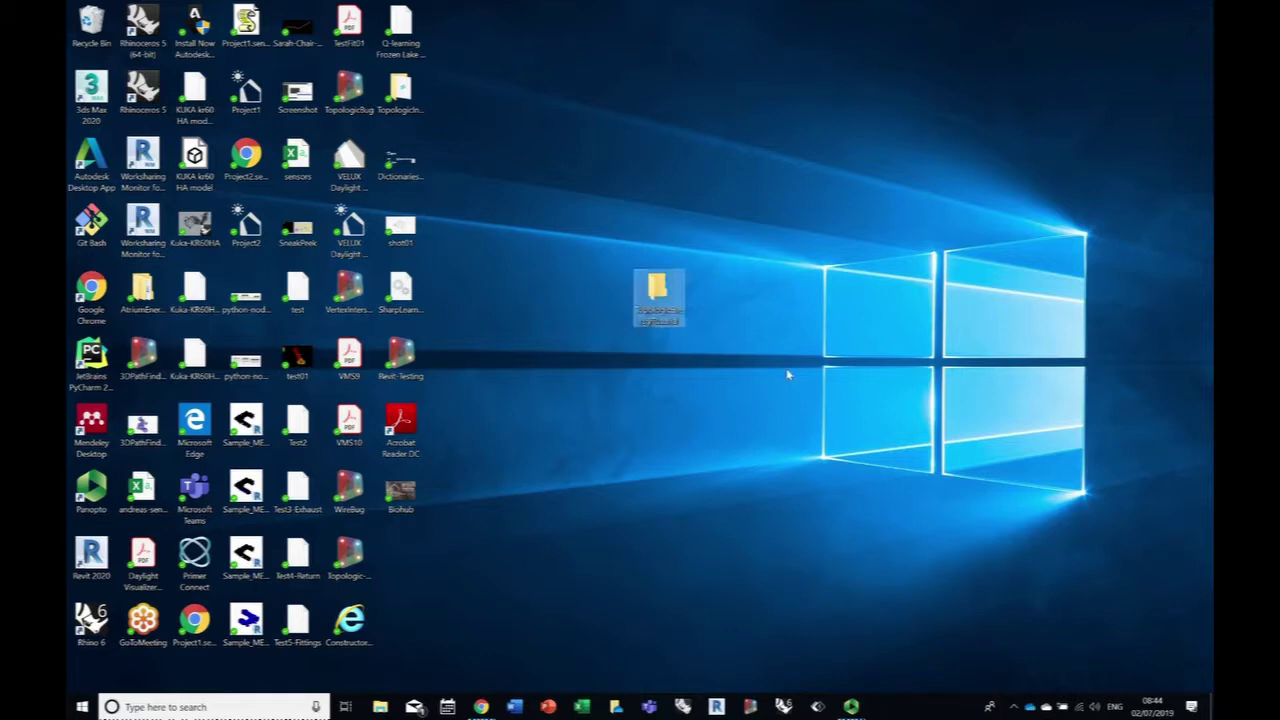
Step: Back in the browser, save Tutorial 4's DYN A file as Topologic-06a-Tutorial04 in the desktop folder TopologicEnergyTutorial
click(481, 706)
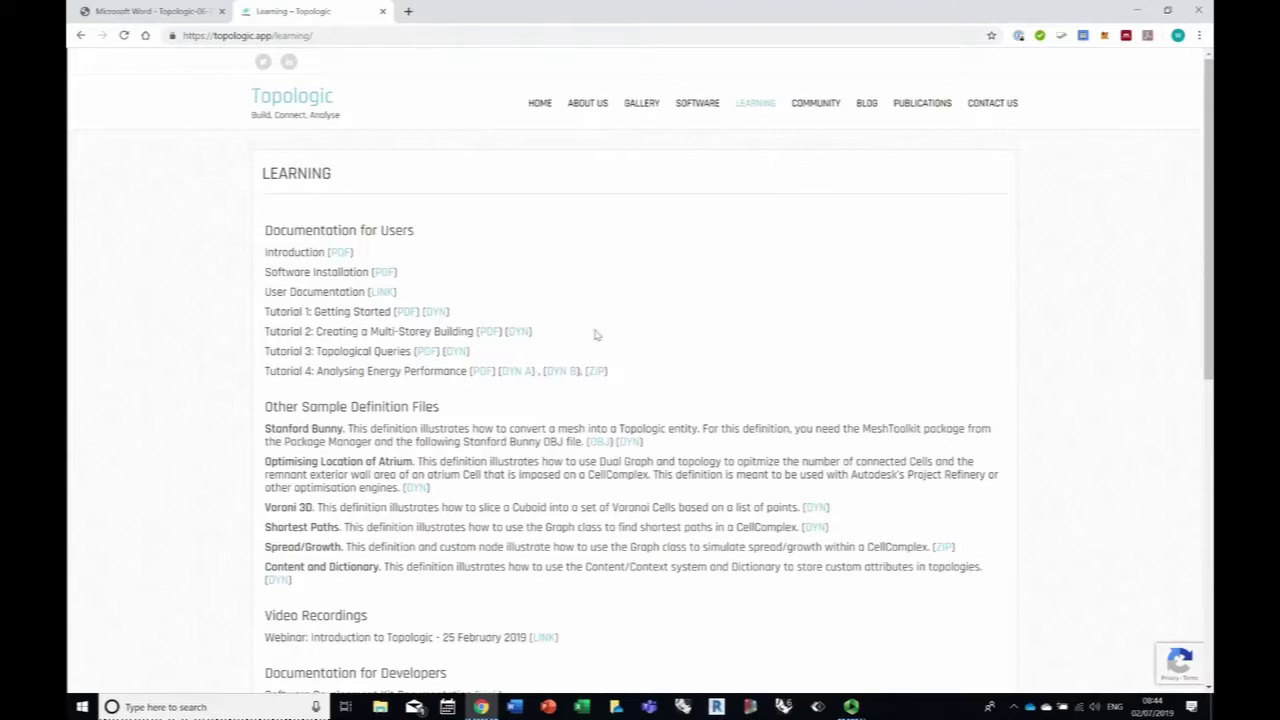
right_click(517, 374)
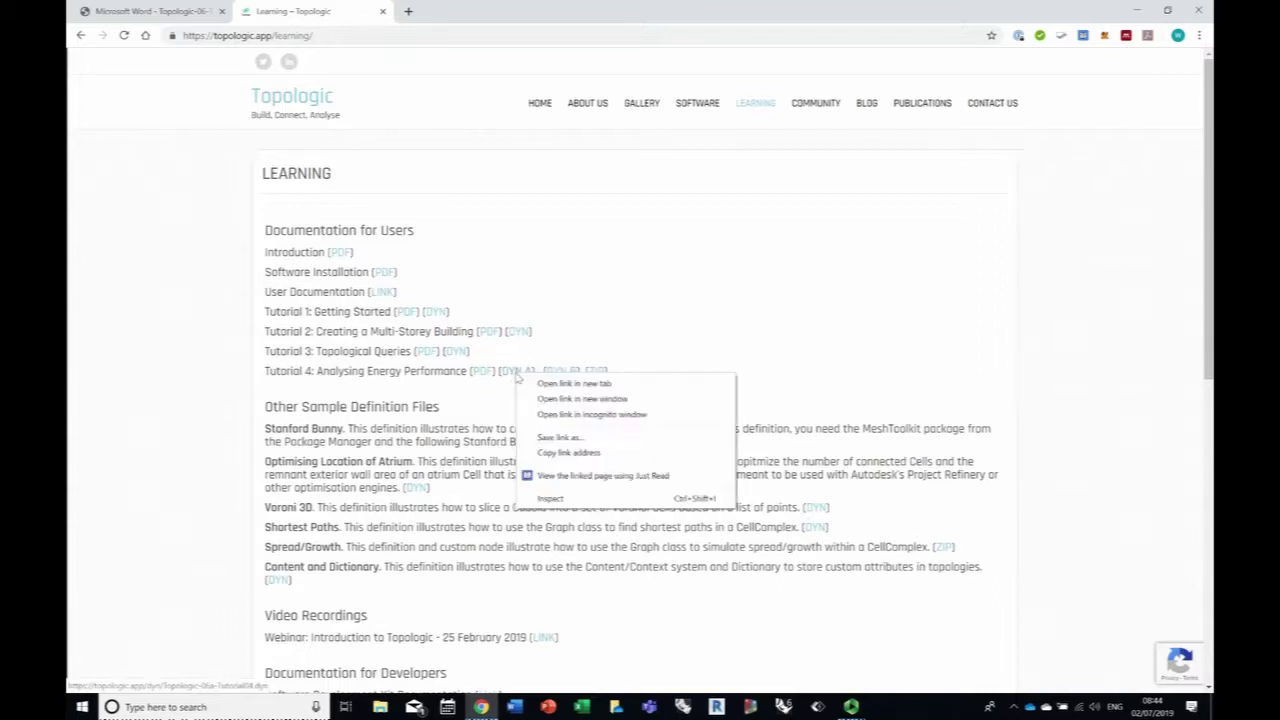
click(551, 437)
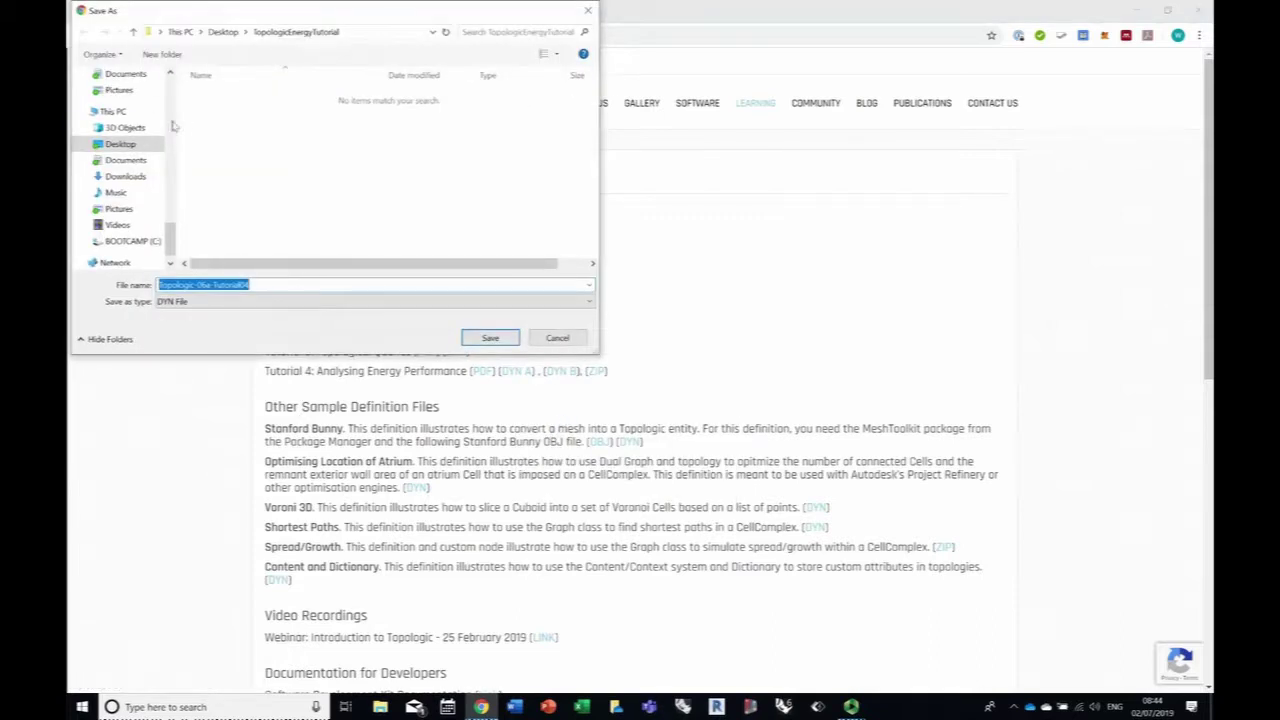
click(138, 145)
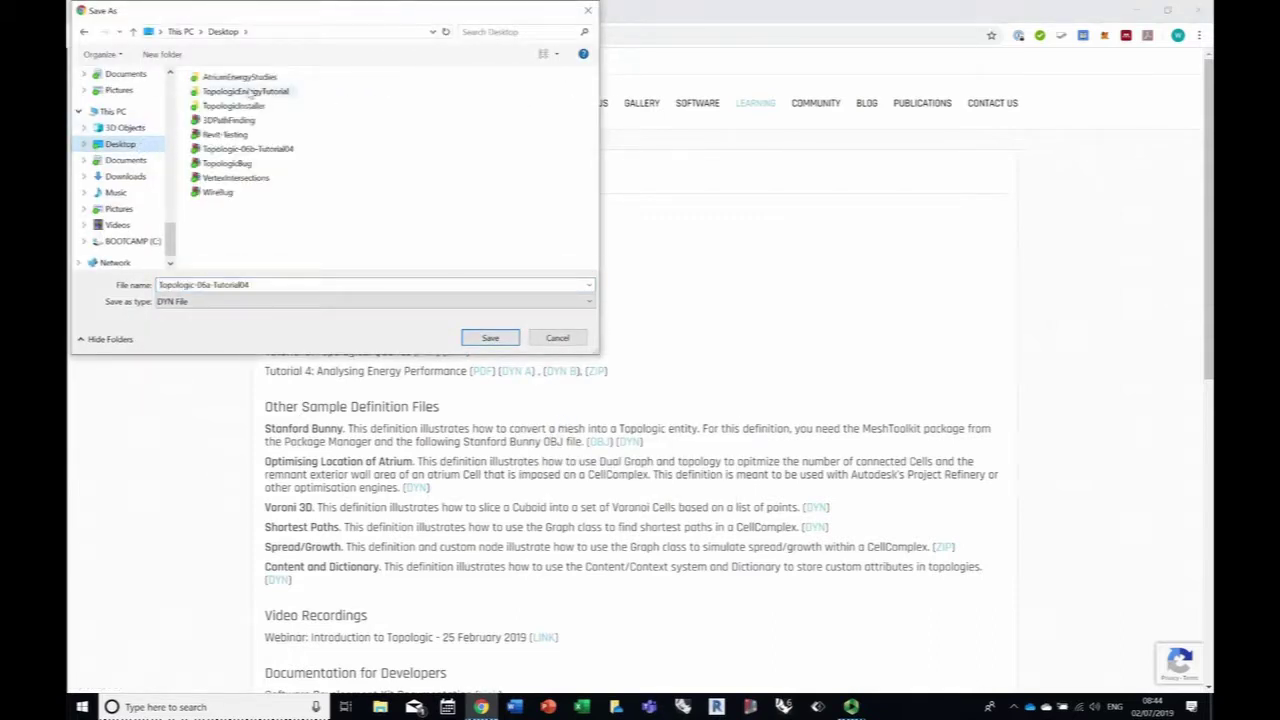
double_click(210, 93)
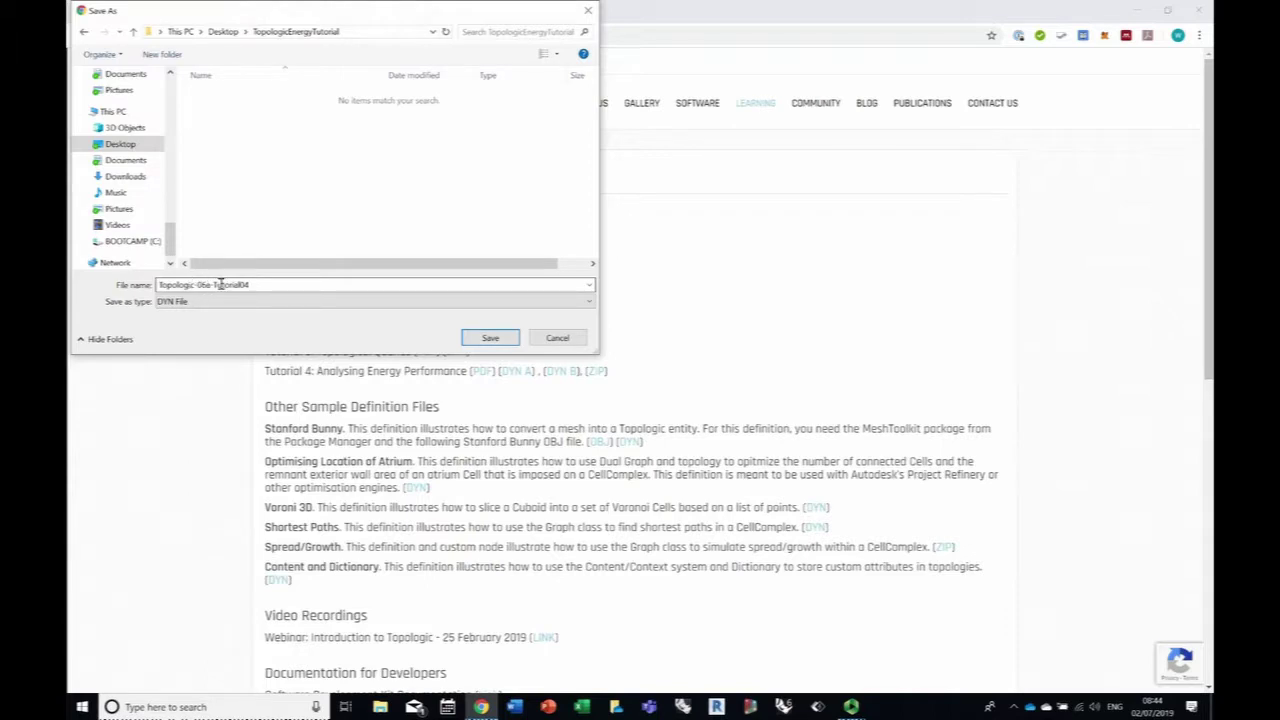
click(490, 338)
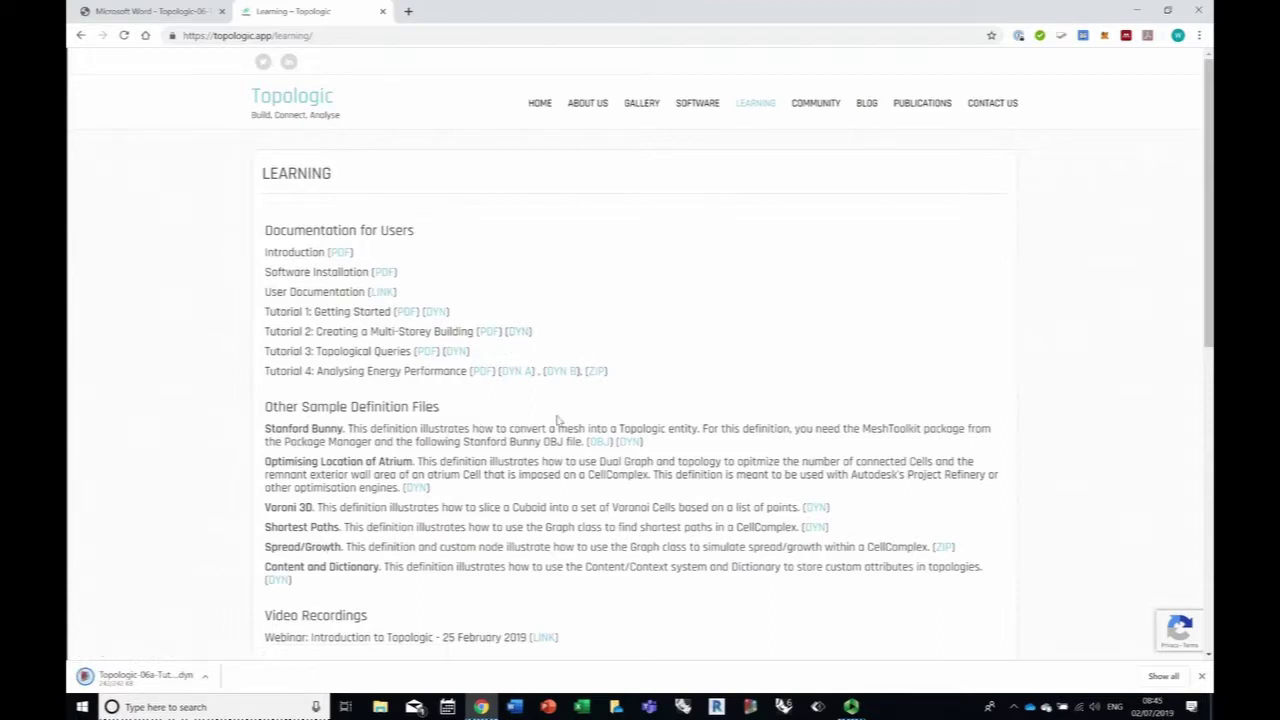
Step: Save Tutorial 4's ZIP archive as TopologicEnergyTutorialFiles in the TopologicEnergyTutorial folder
right_click(597, 372)
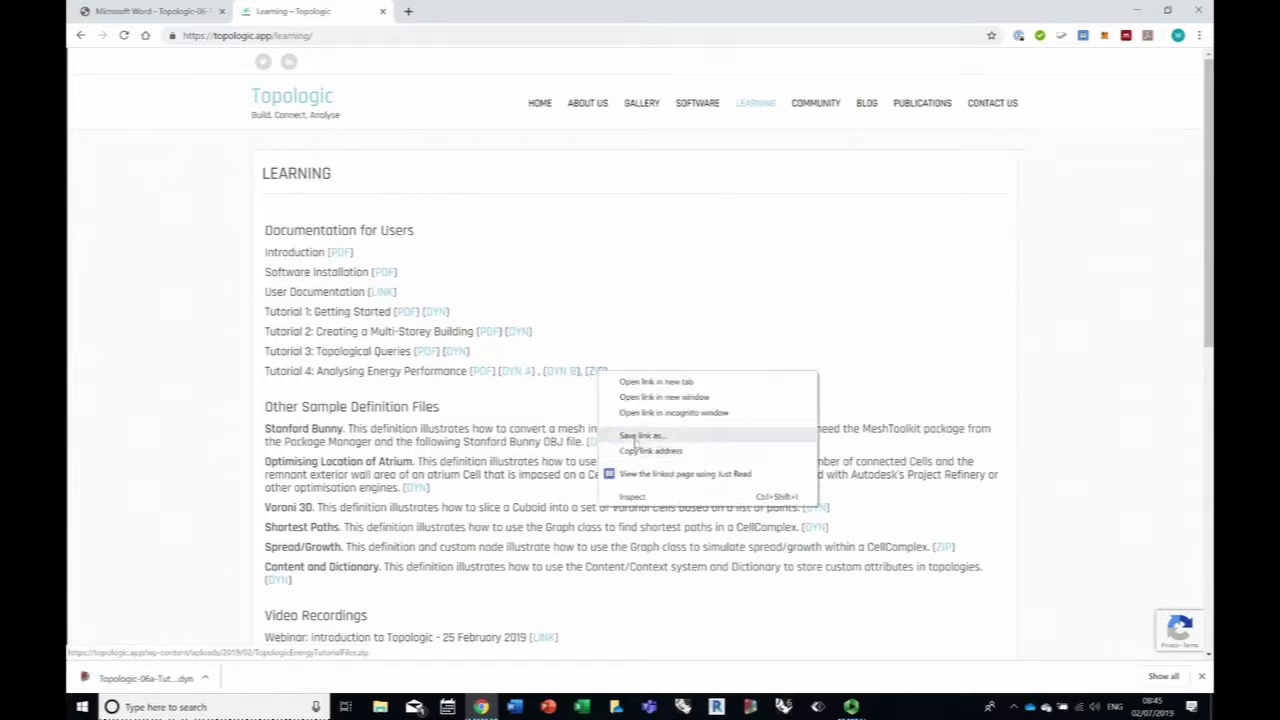
click(640, 436)
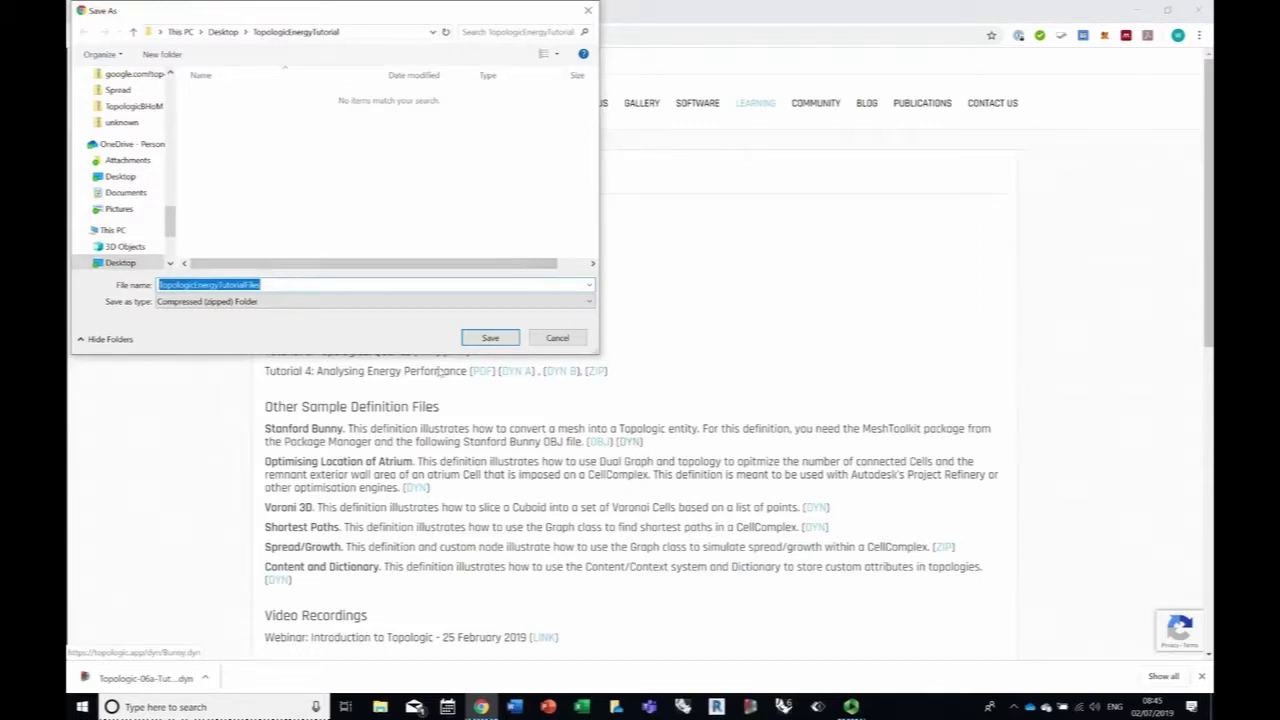
click(488, 339)
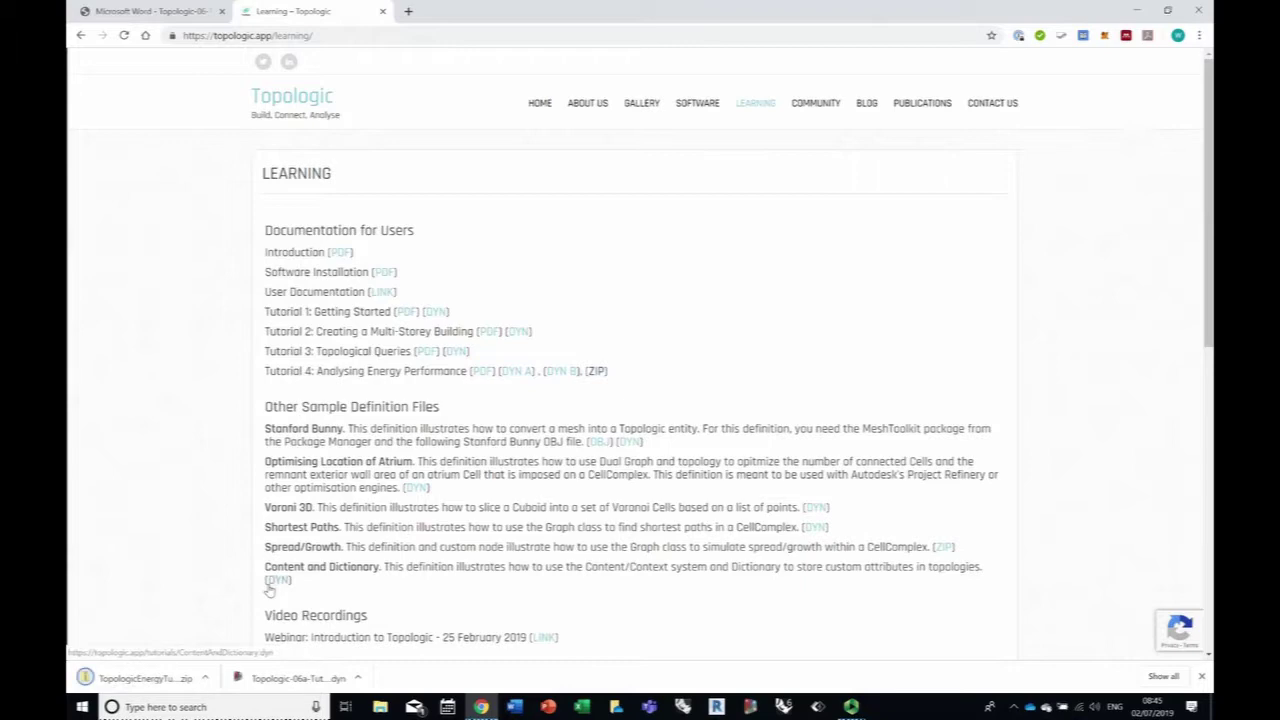
Step: Open the TopologicEnergyTutorial folder on the desktop and extract the TopologicEnergyTutorialFiles archive into its default subfolder
click(1137, 10)
double_click(658, 290)
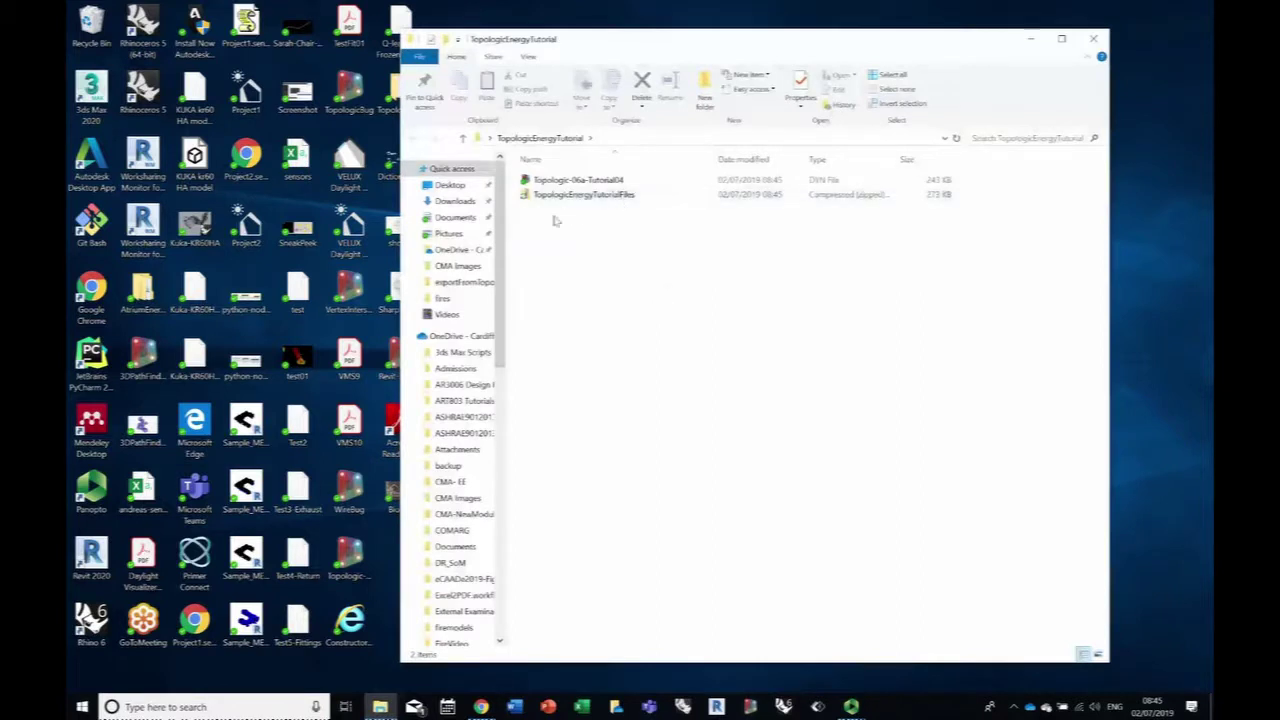
click(567, 196)
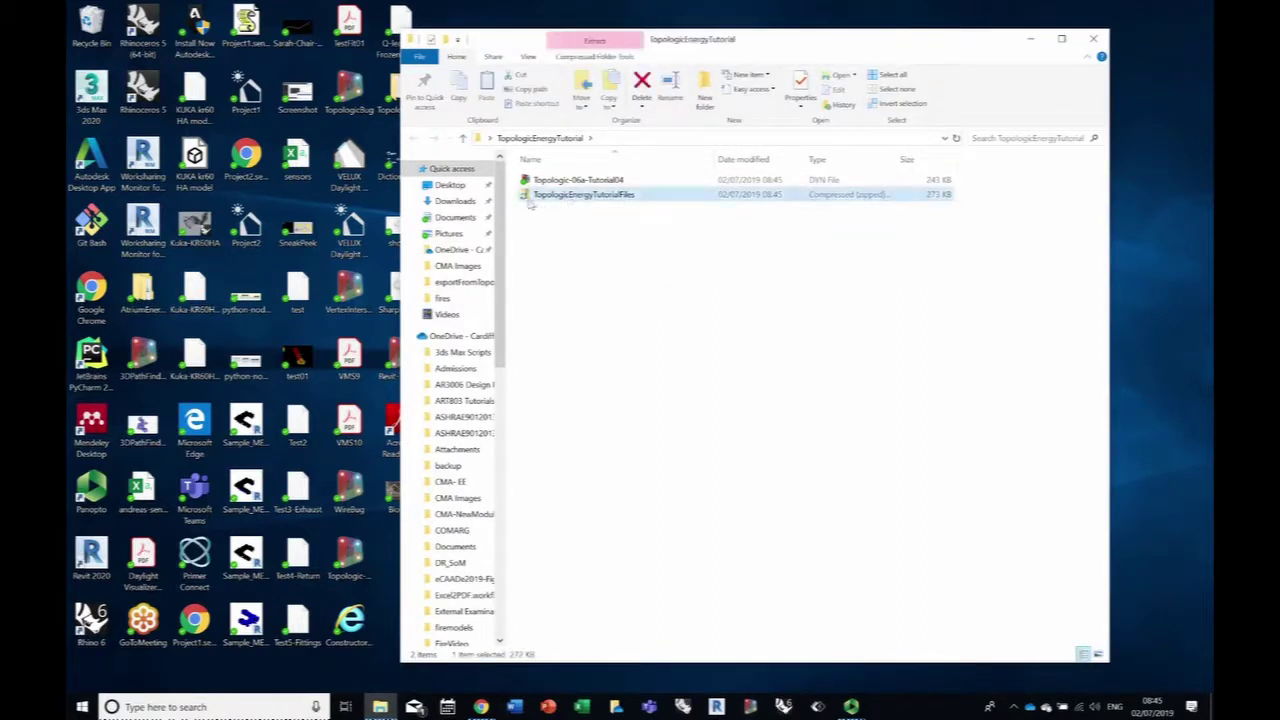
right_click(526, 199)
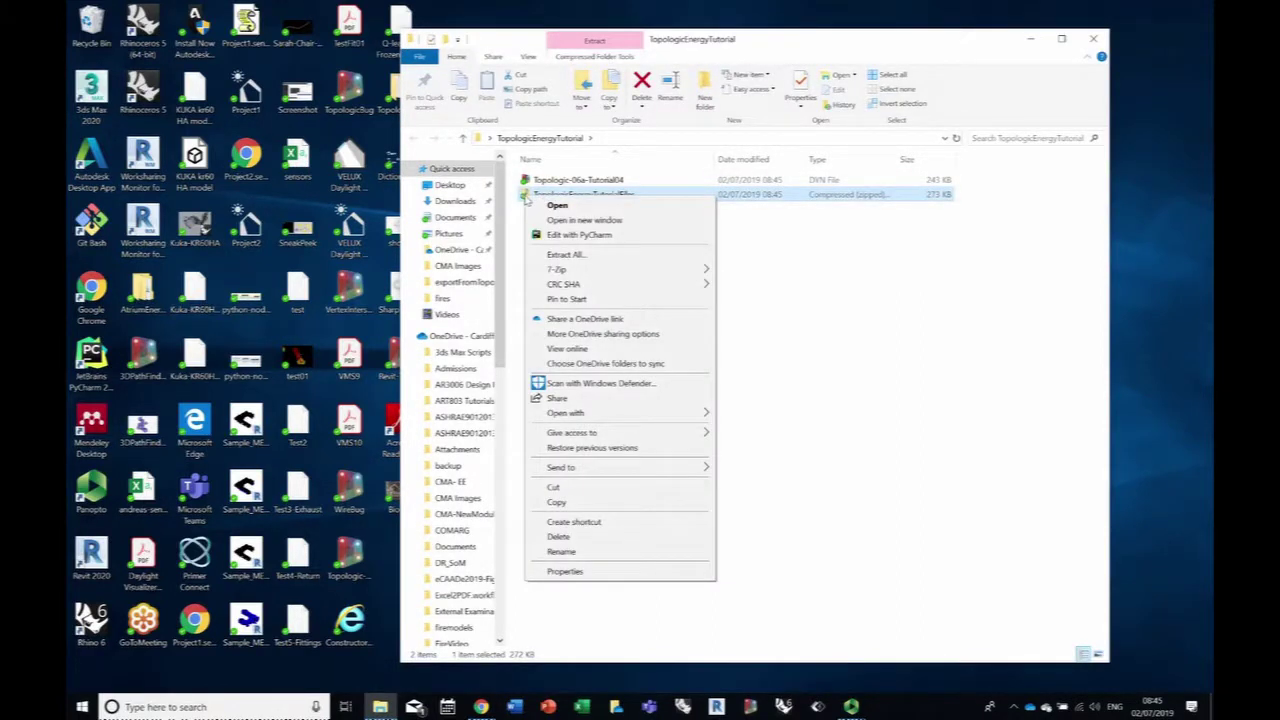
click(566, 254)
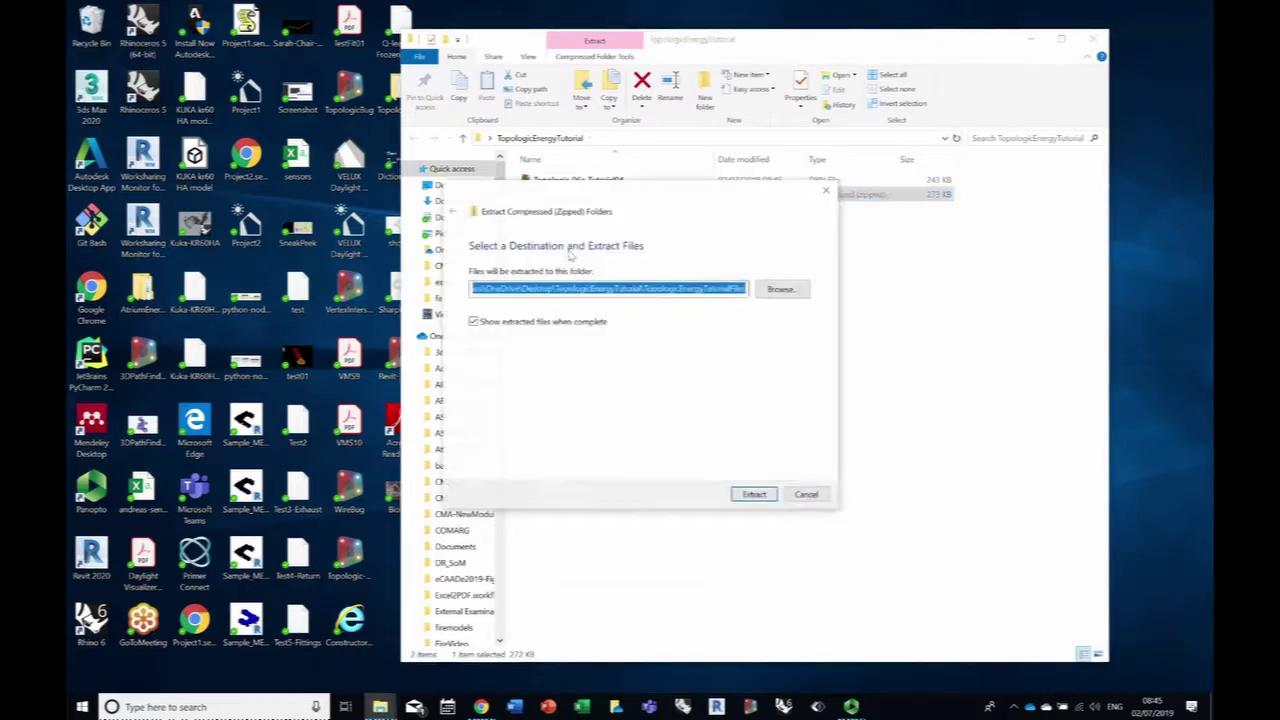
click(750, 495)
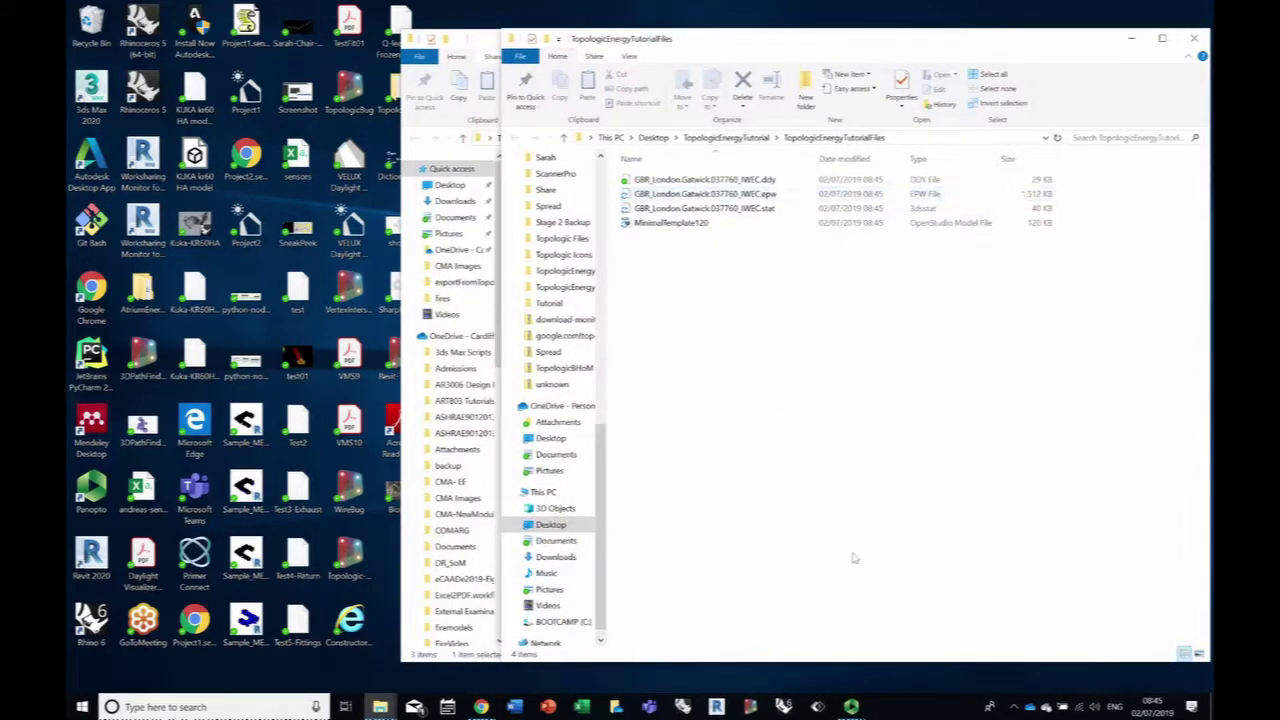
Step: Launch Dynamo, open Topologic-06a-Tutorial04 from the desktop folder TopologicEnergyTutorial, and maximize the window
click(783, 706)
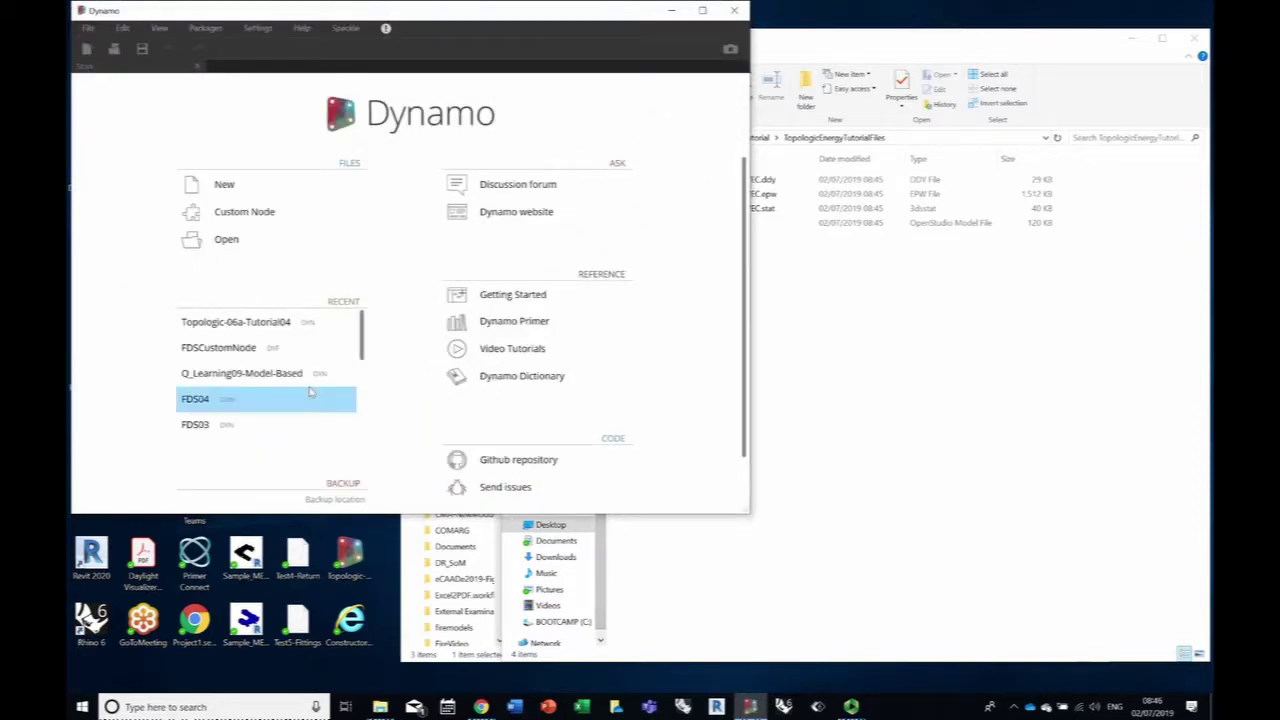
click(88, 31)
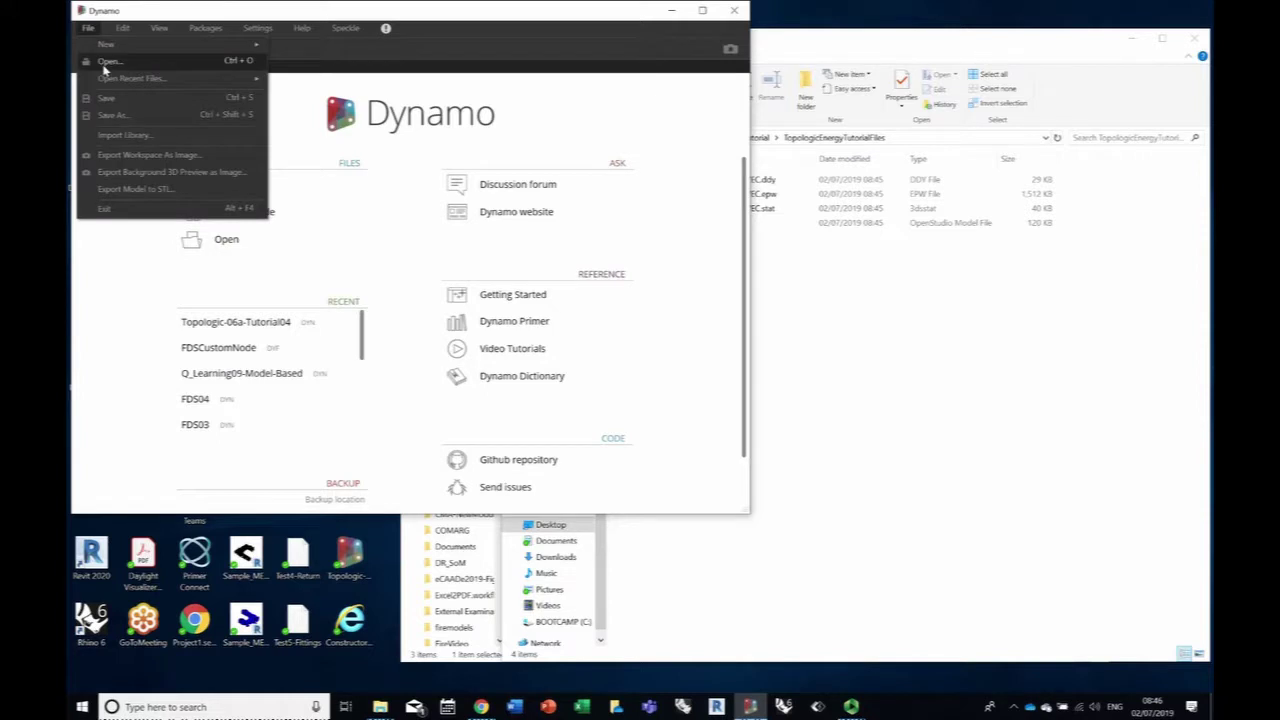
click(99, 65)
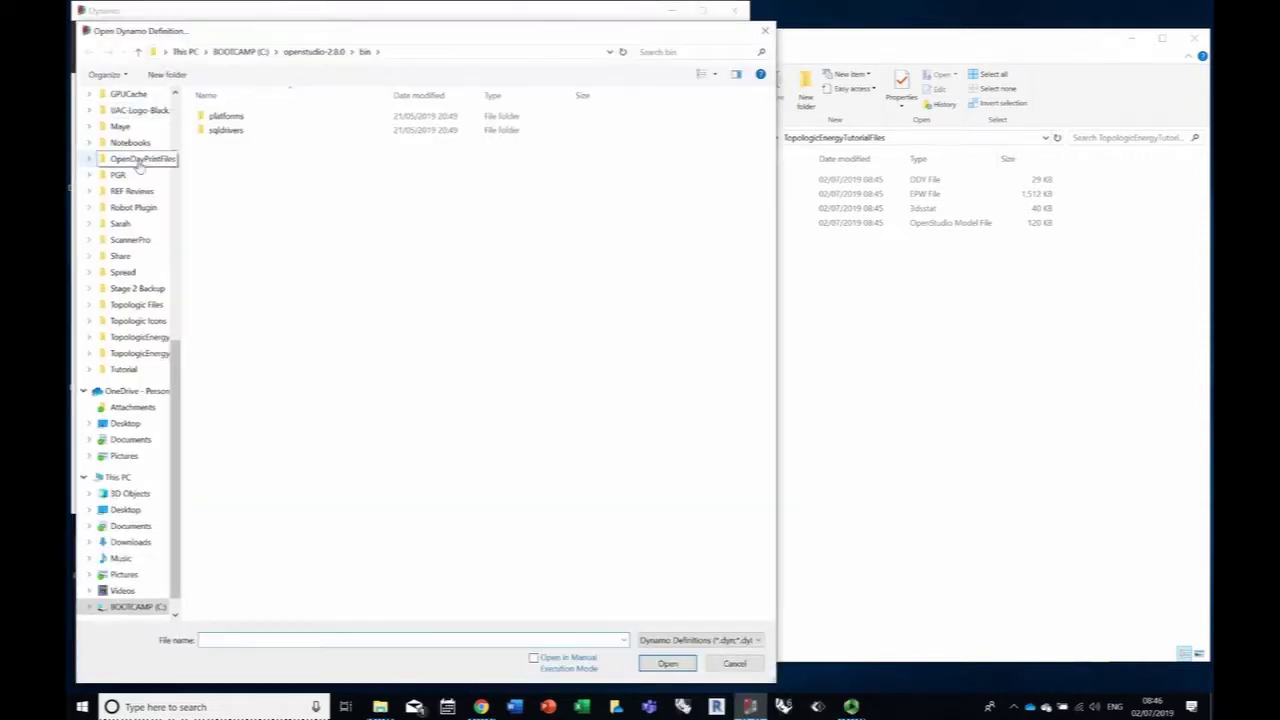
click(174, 118)
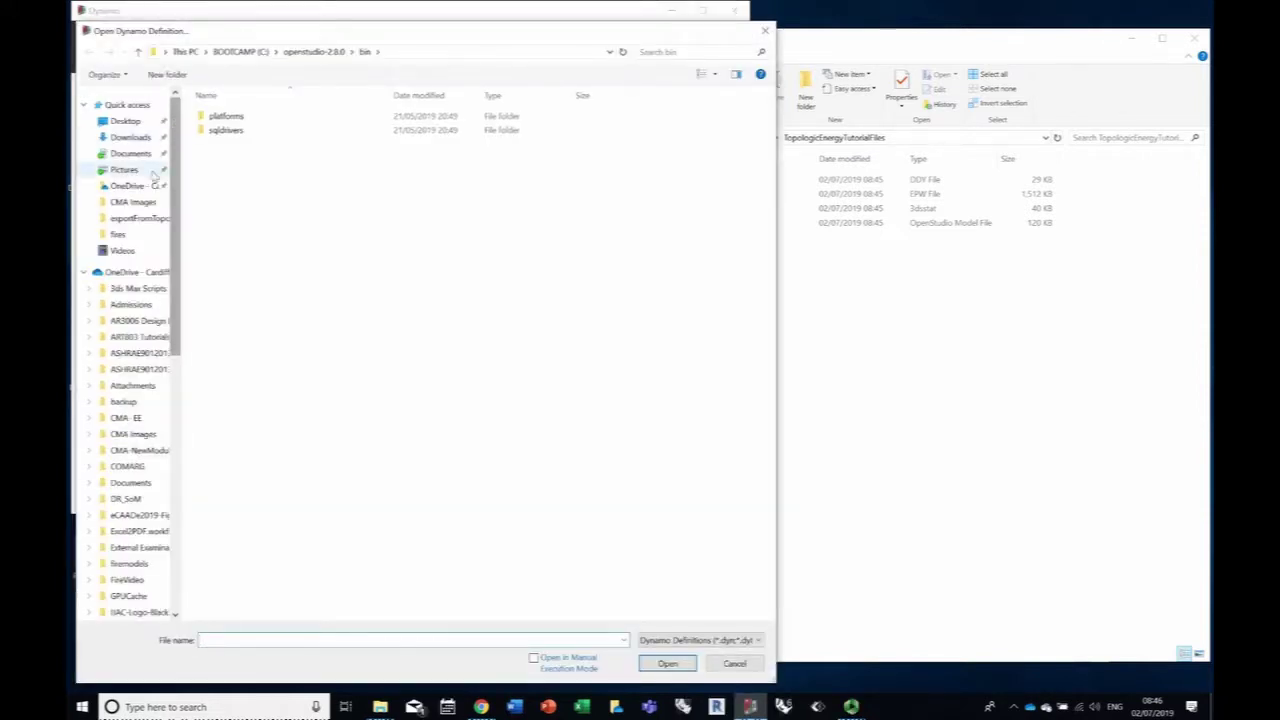
click(125, 122)
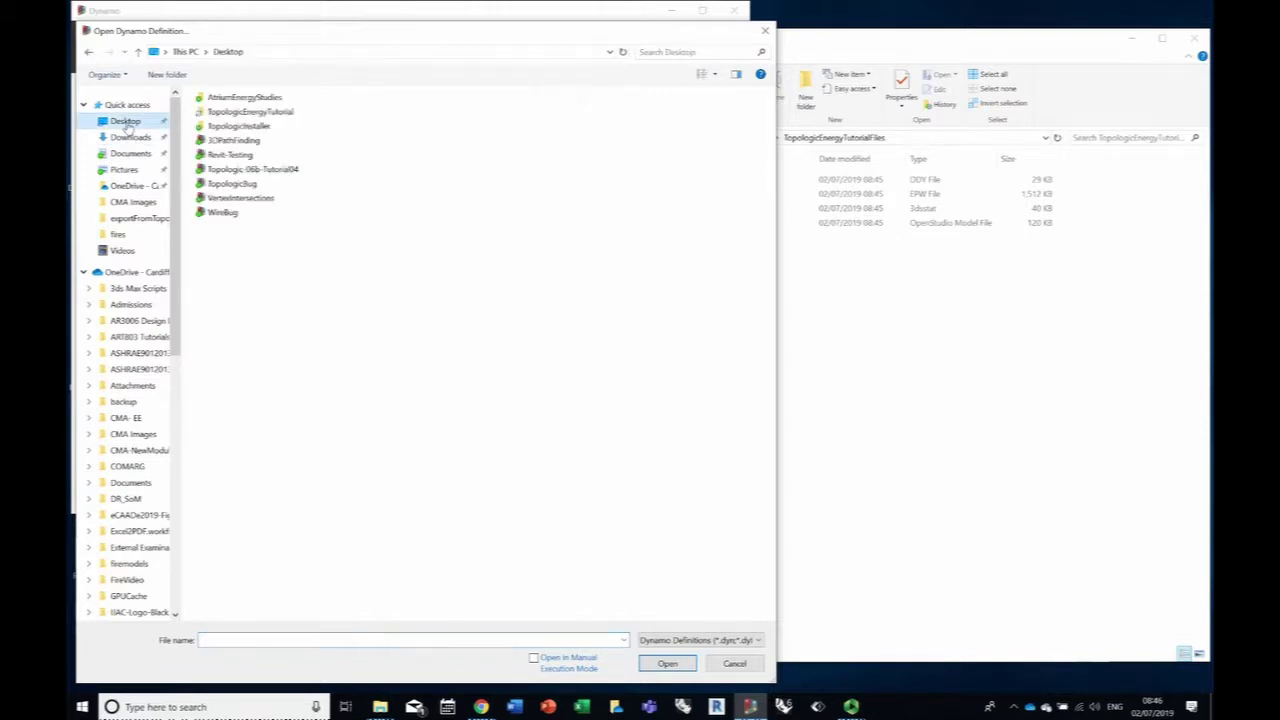
double_click(210, 112)
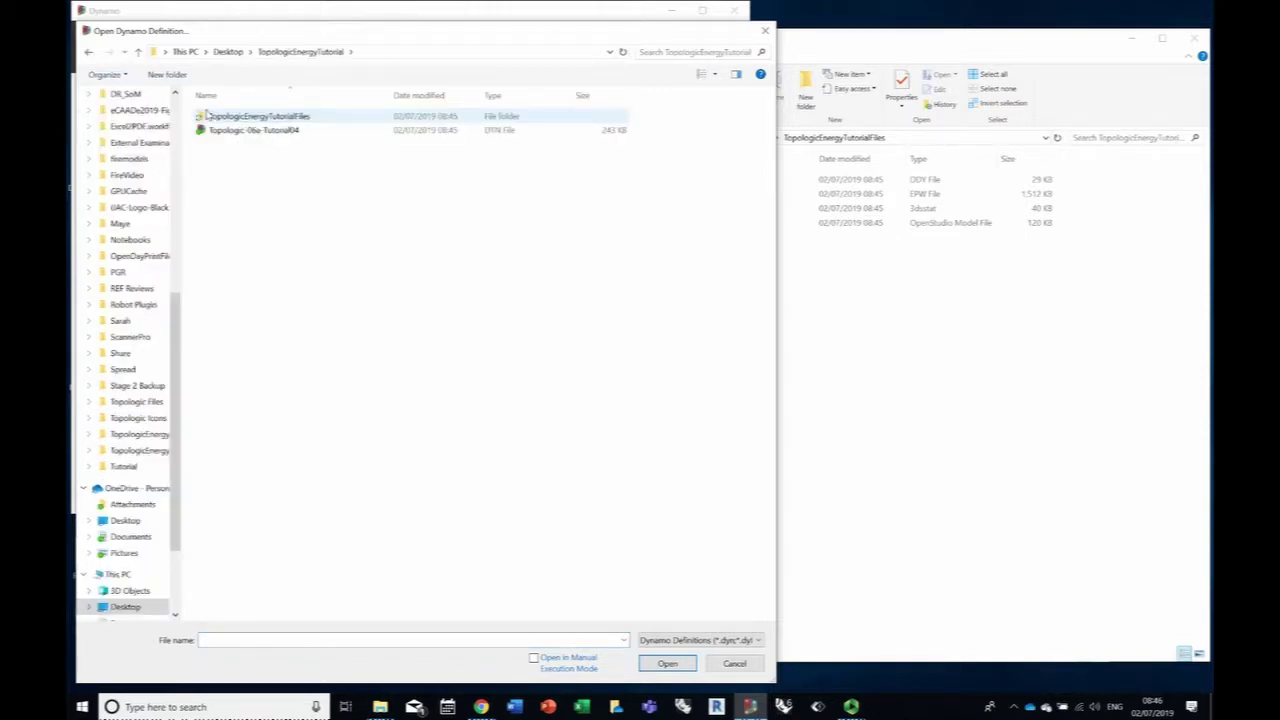
click(202, 134)
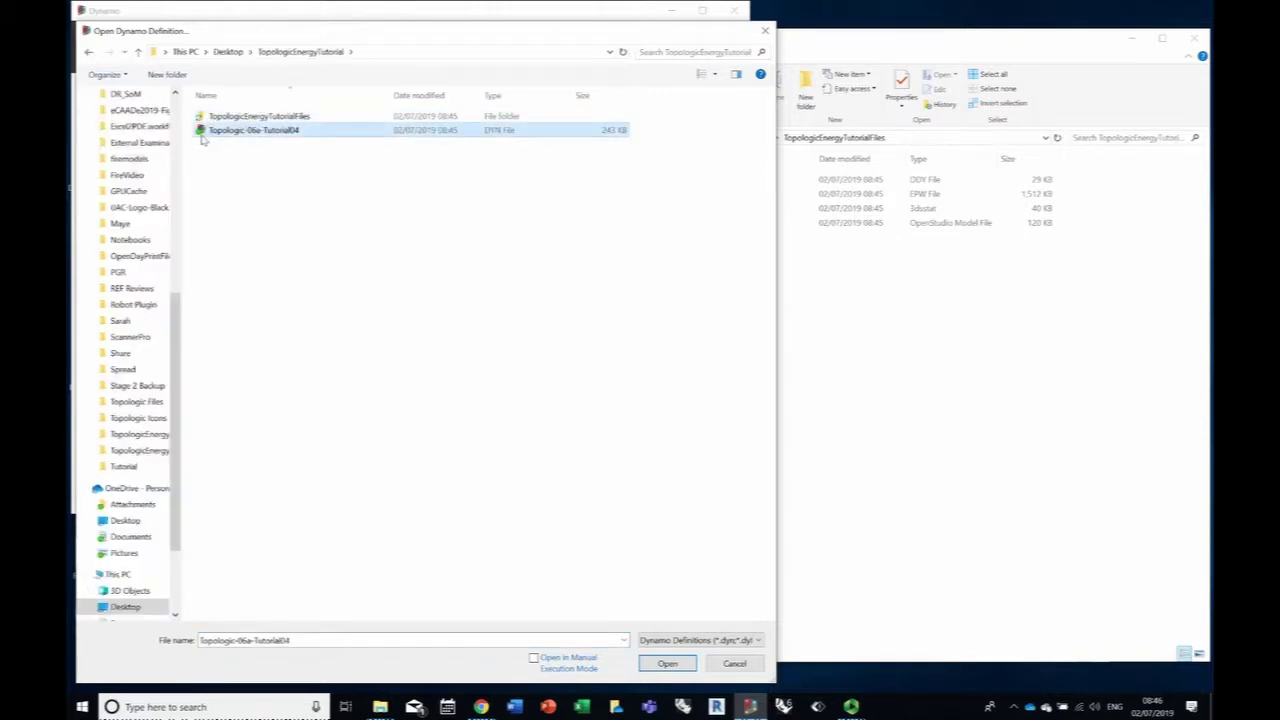
click(665, 665)
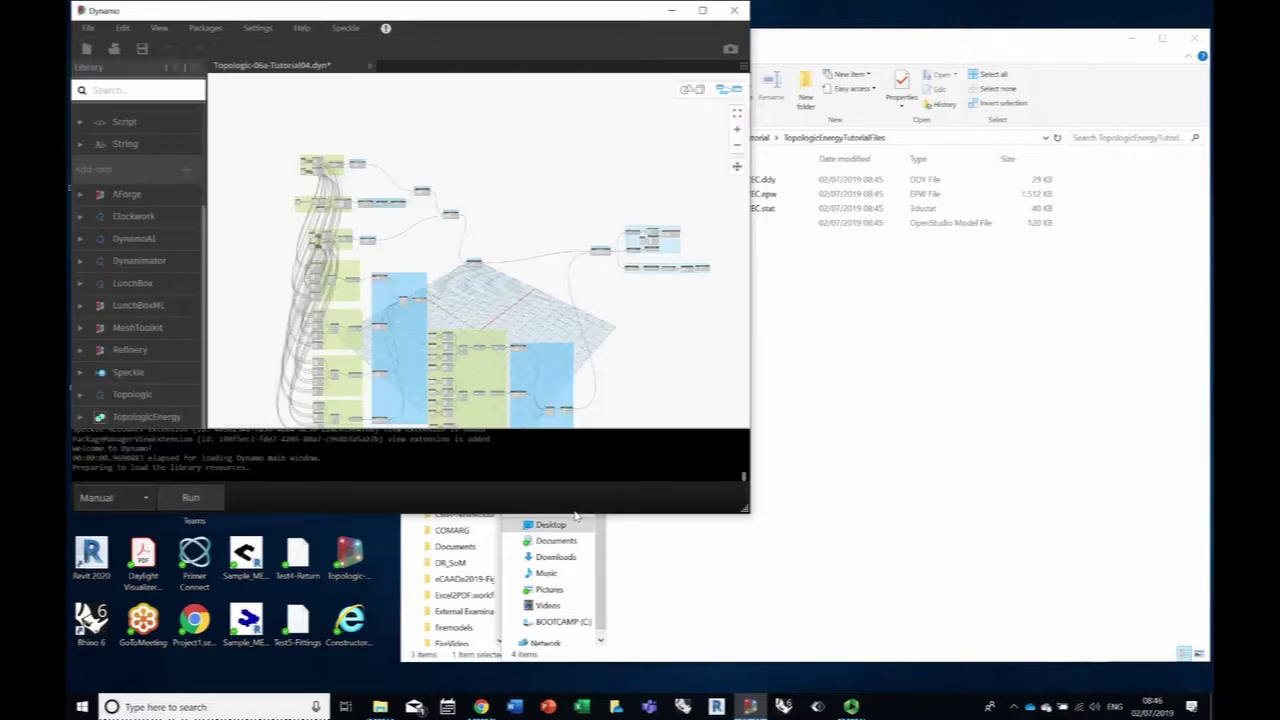
click(702, 10)
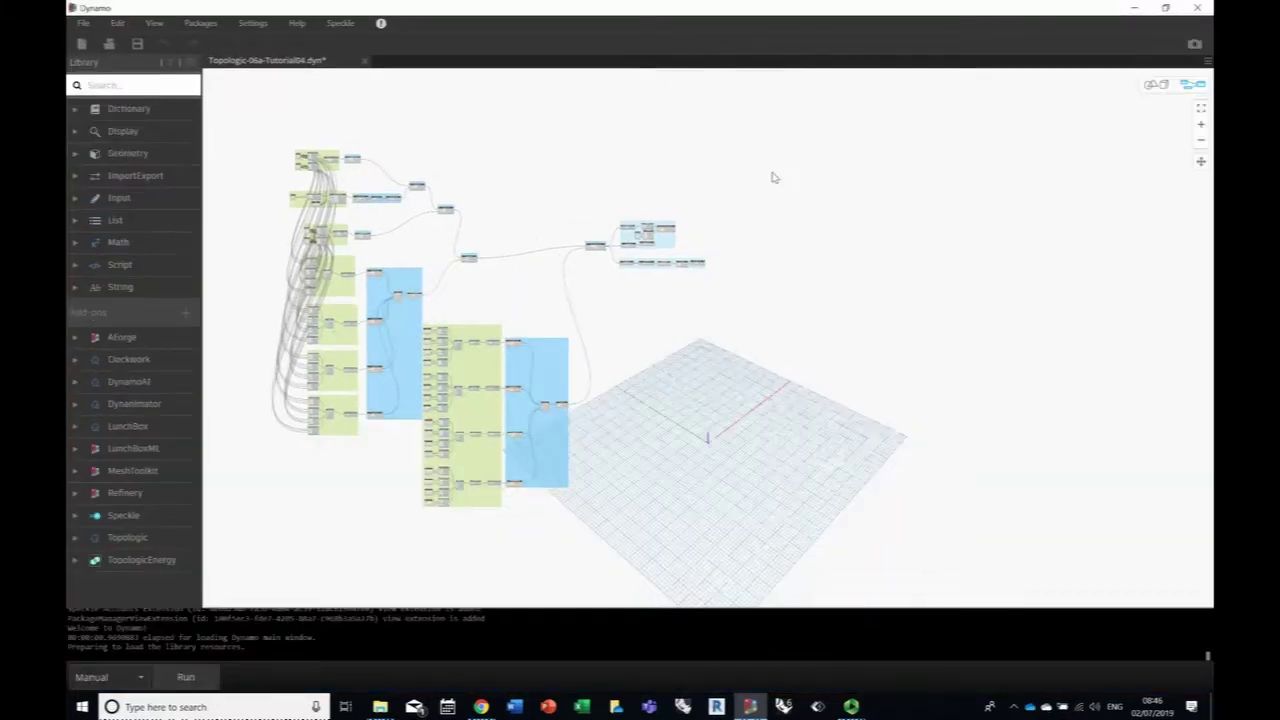
Step: Look over the Outer Prism, Slicing Planes and Inner Prism node groups, and run the whole definition
scroll(863, 247, up, 5)
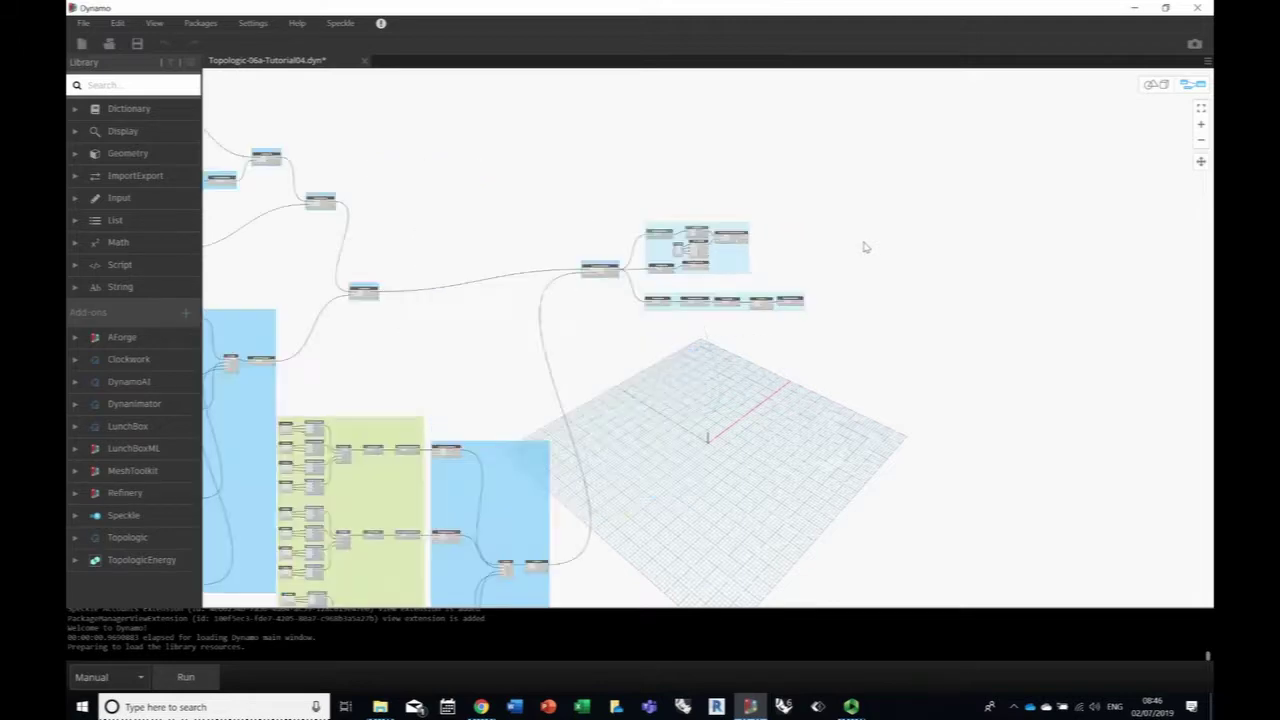
middle_drag(486, 329, 760, 267)
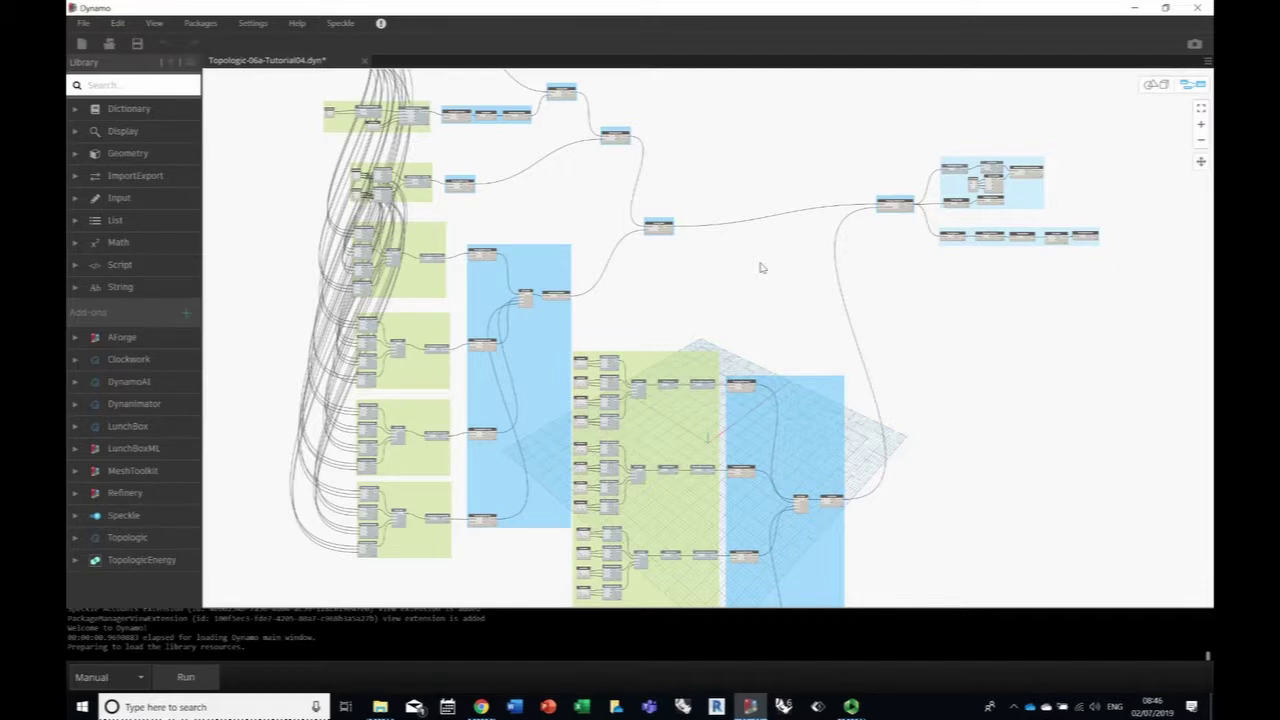
middle_drag(506, 220, 622, 343)
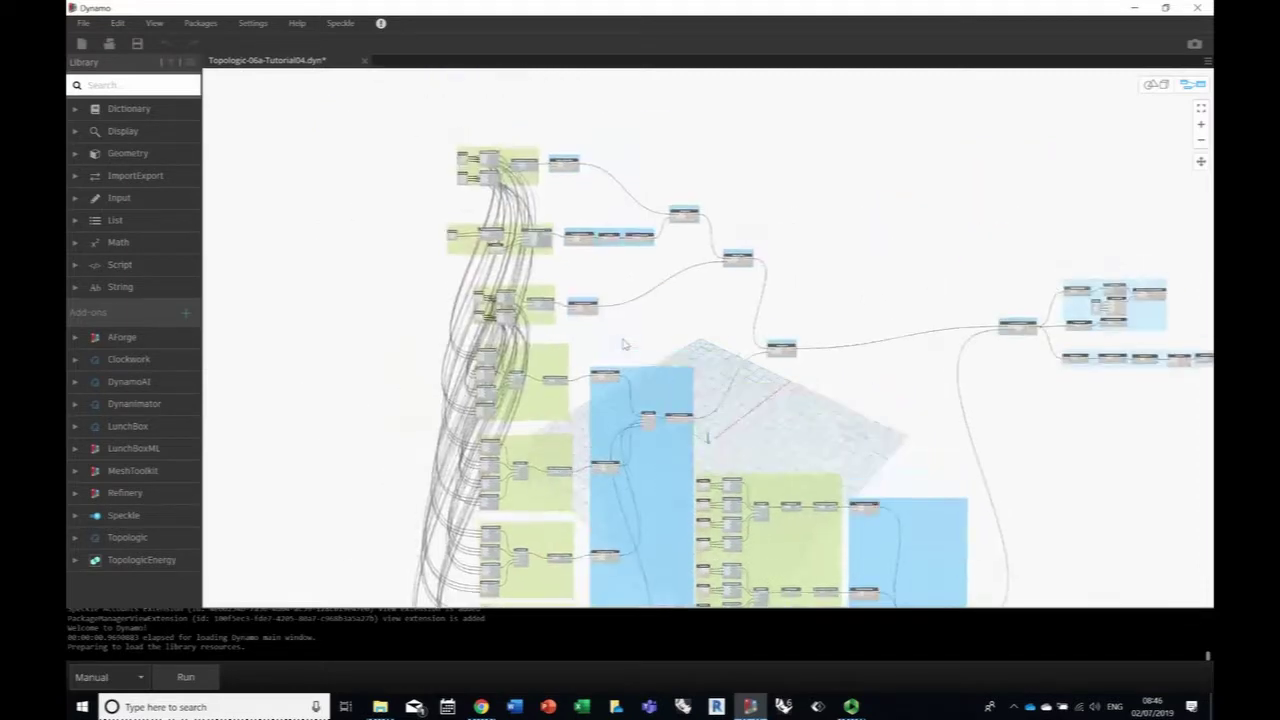
scroll(623, 338, up, 3)
middle_drag(537, 204, 618, 451)
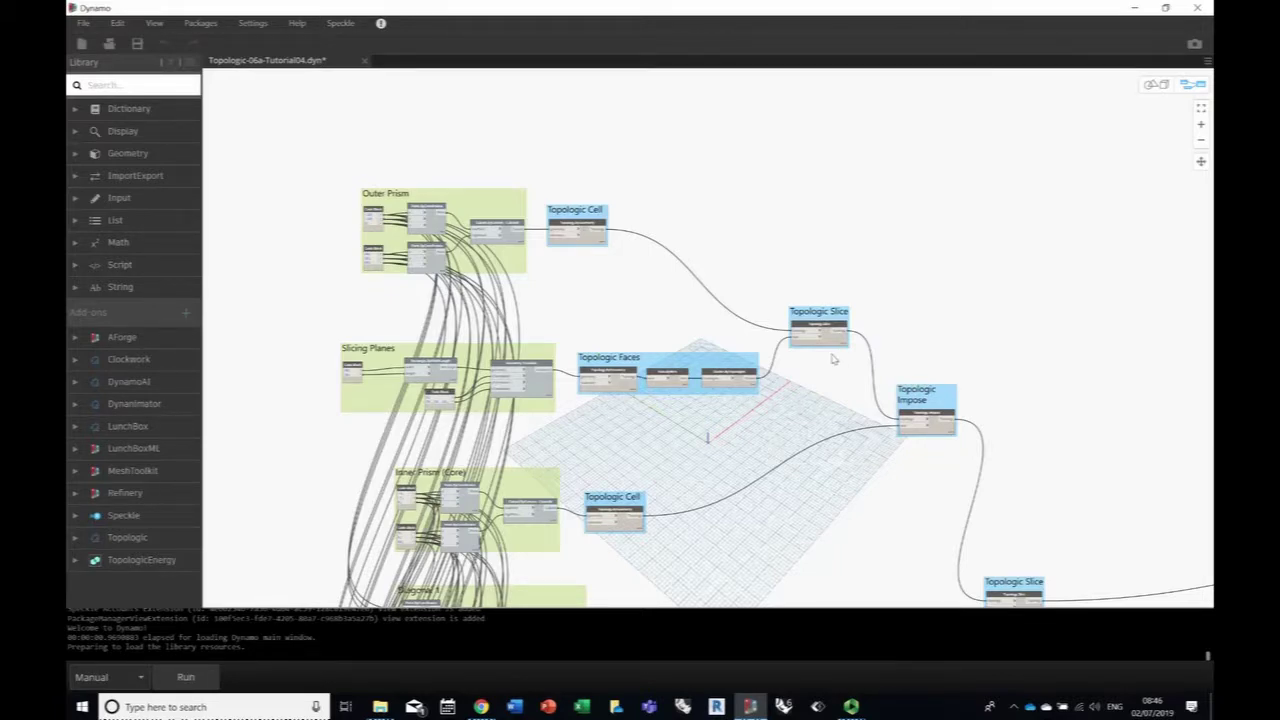
middle_drag(651, 309, 601, 288)
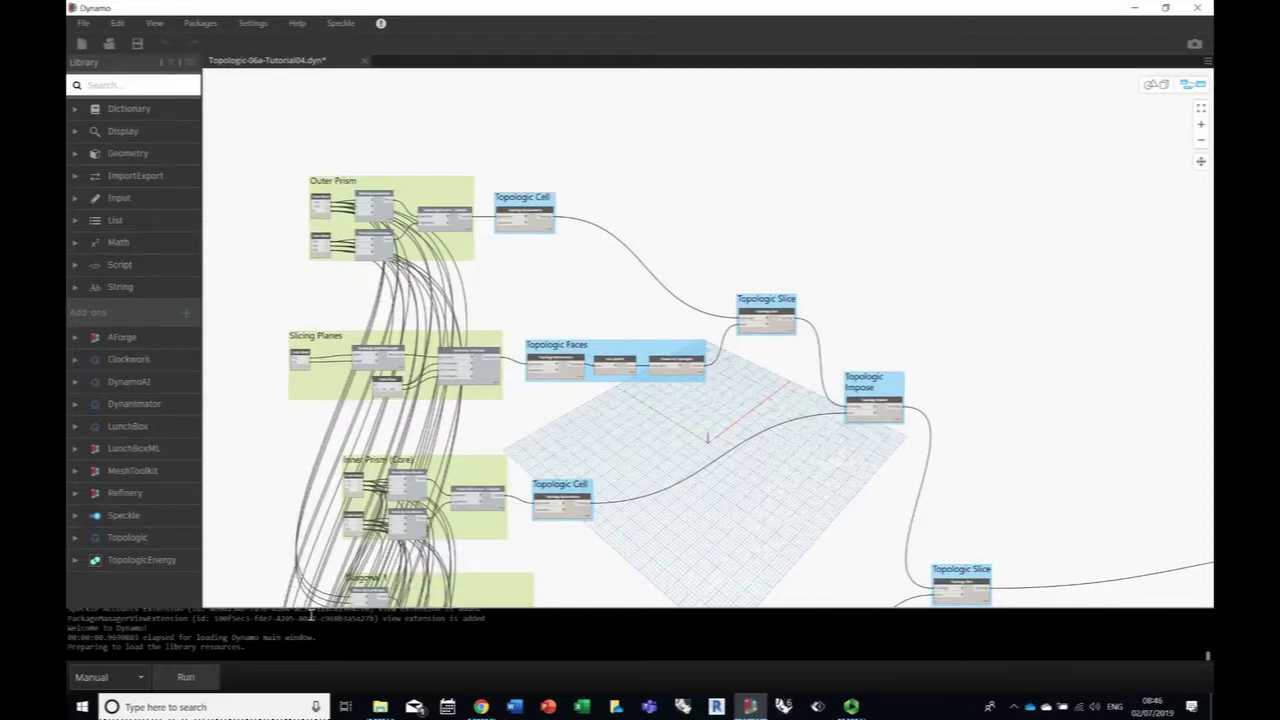
click(198, 678)
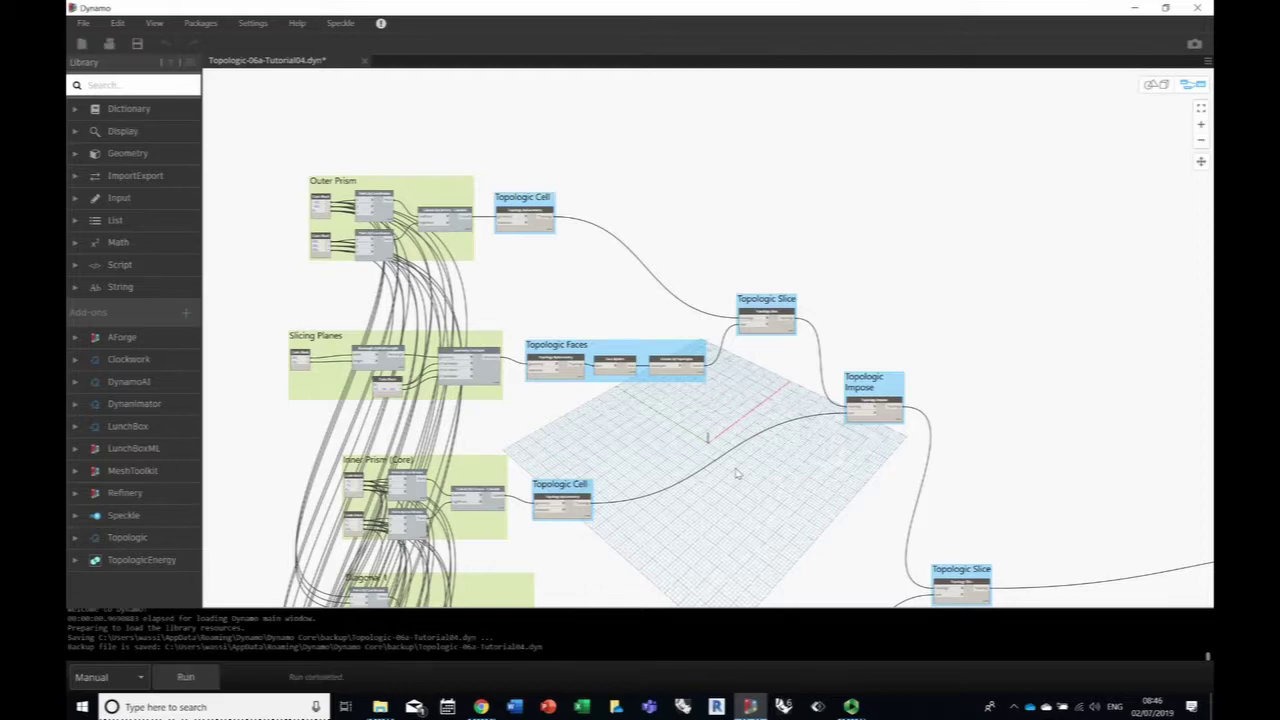
Step: Switch to the geometry view and examine the multi-storey tower with its core and window apertures from several angles
click(1155, 84)
scroll(860, 317, up, 5)
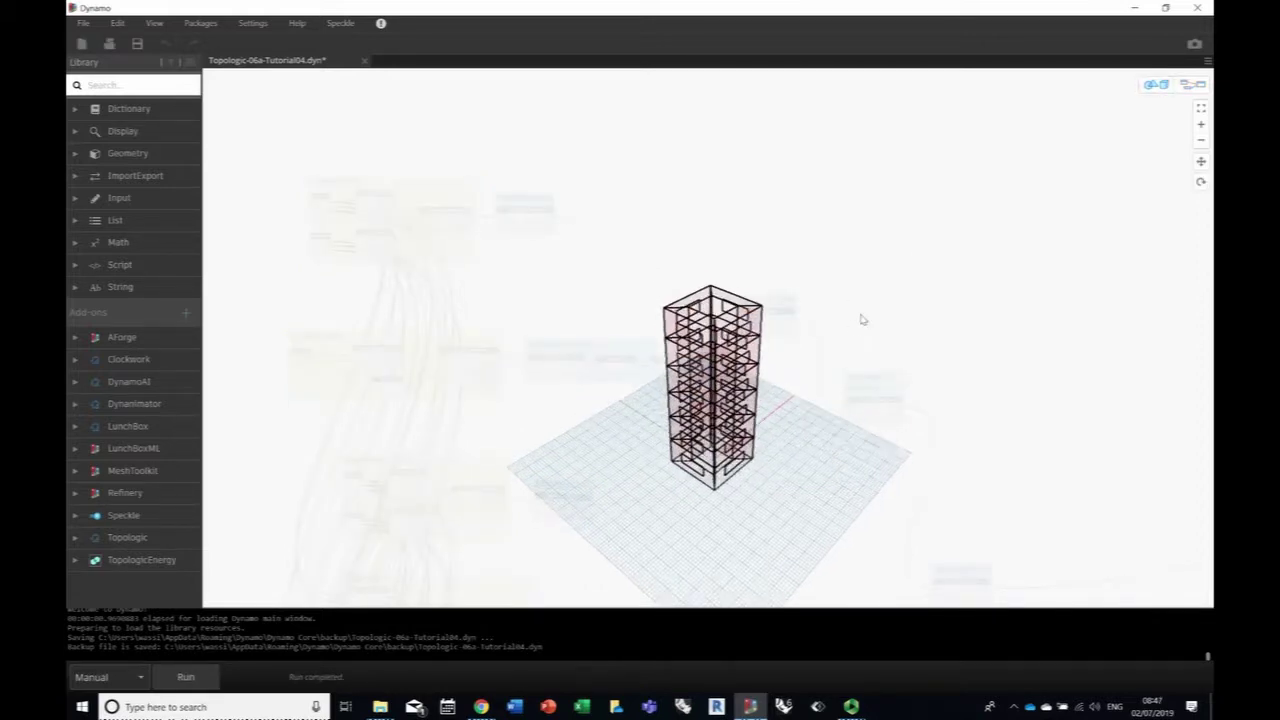
right_drag(840, 330, 748, 246)
right_click(748, 246)
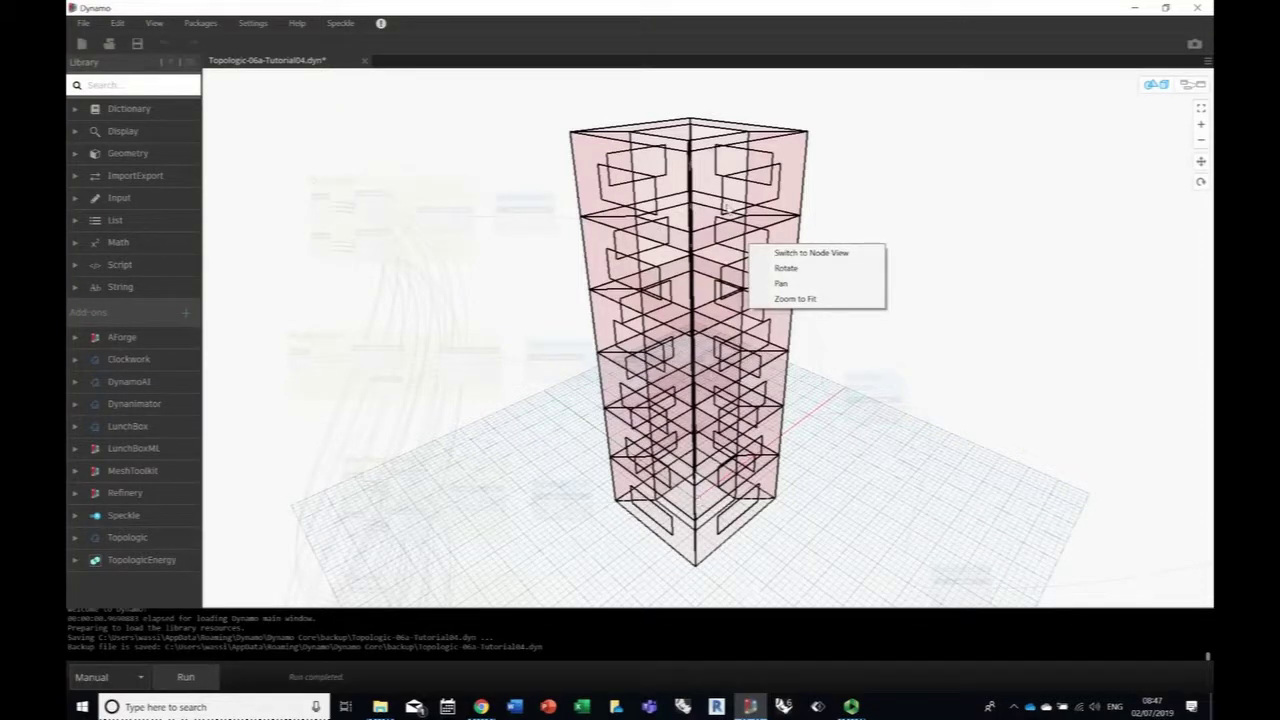
click(812, 201)
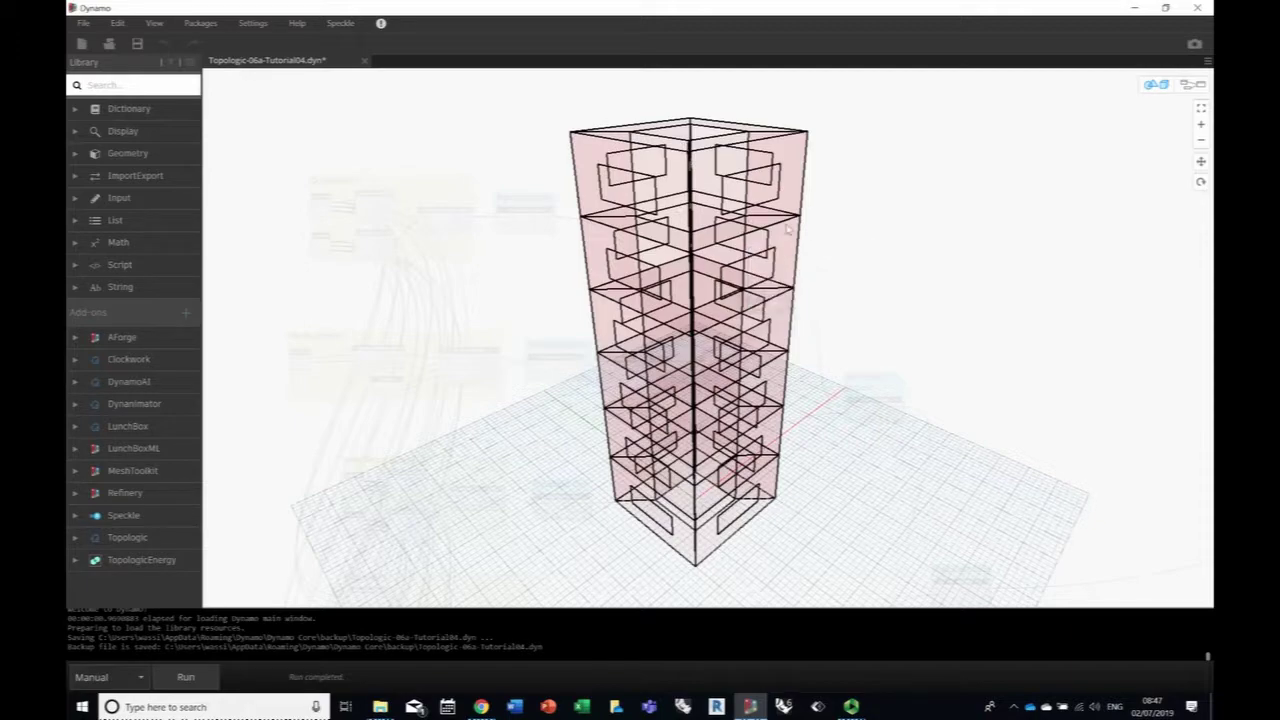
right_drag(835, 270, 1000, 131)
right_drag(717, 246, 745, 176)
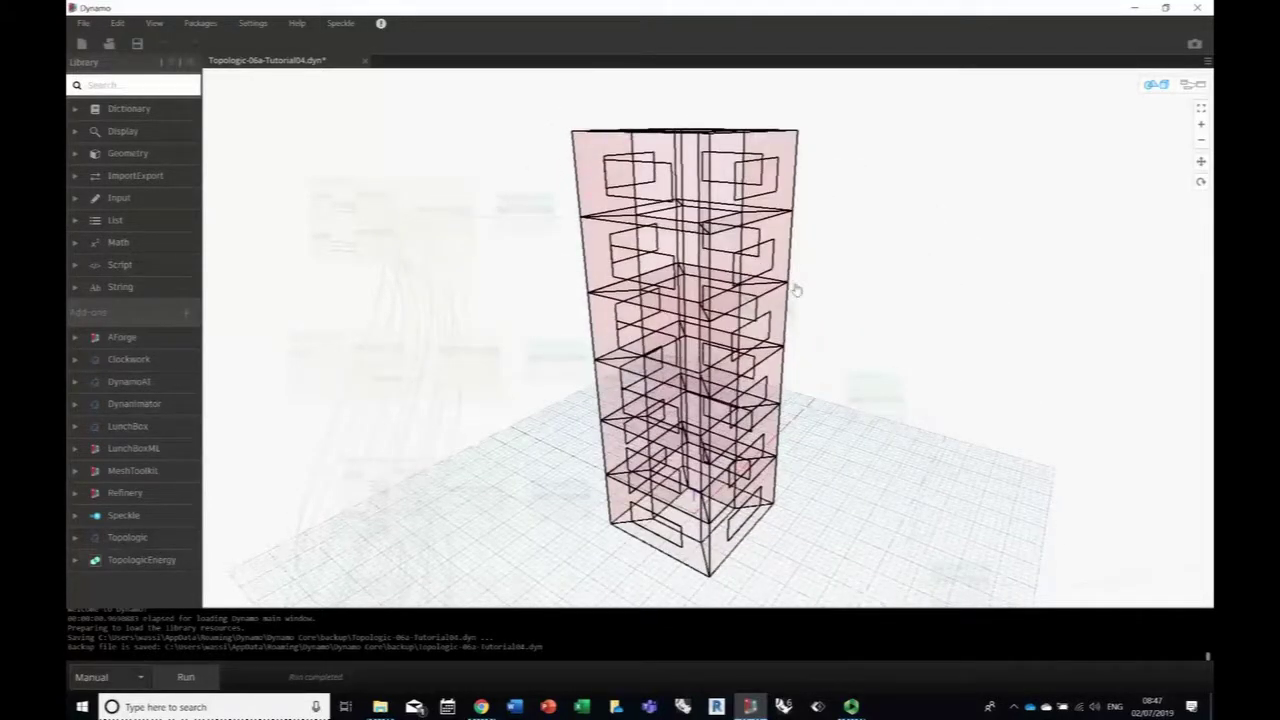
middle_drag(794, 286, 923, 257)
right_drag(733, 267, 995, 247)
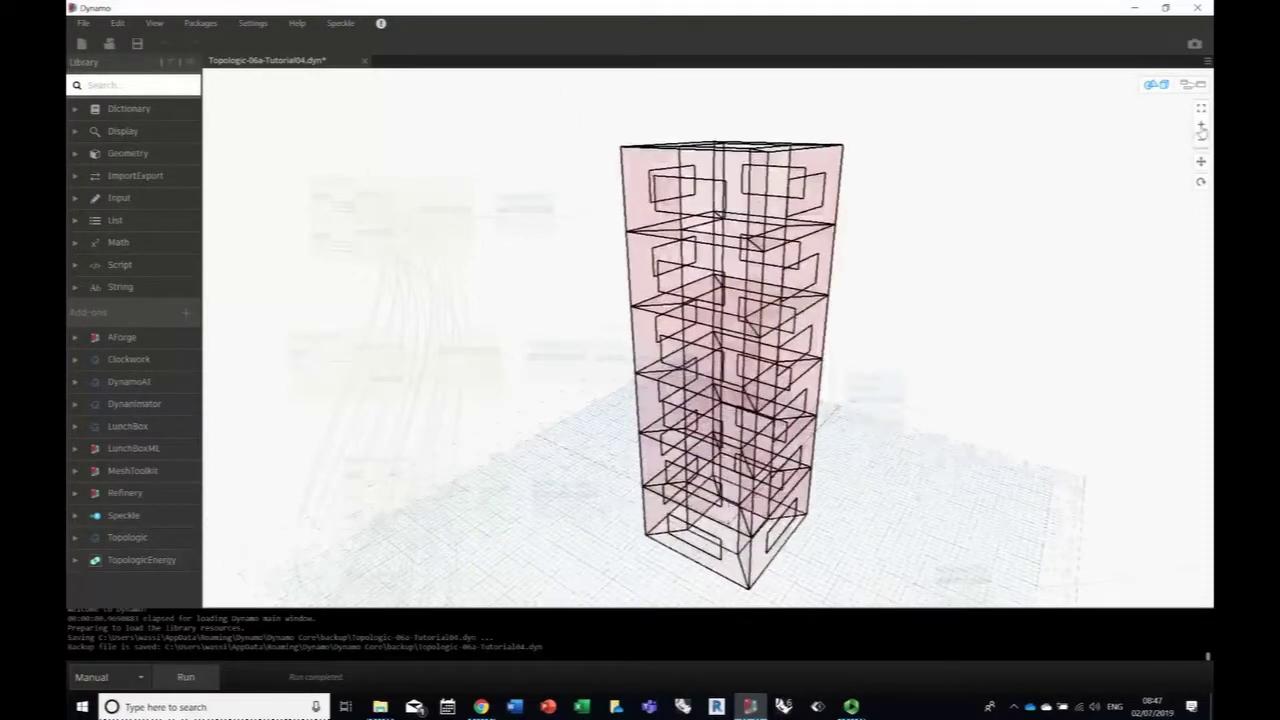
Step: Return to the node graph and examine the Create Window Surfaces and Topologic Apertures groups and the Topology.AddApertures output
click(1192, 85)
scroll(920, 268, down, 5)
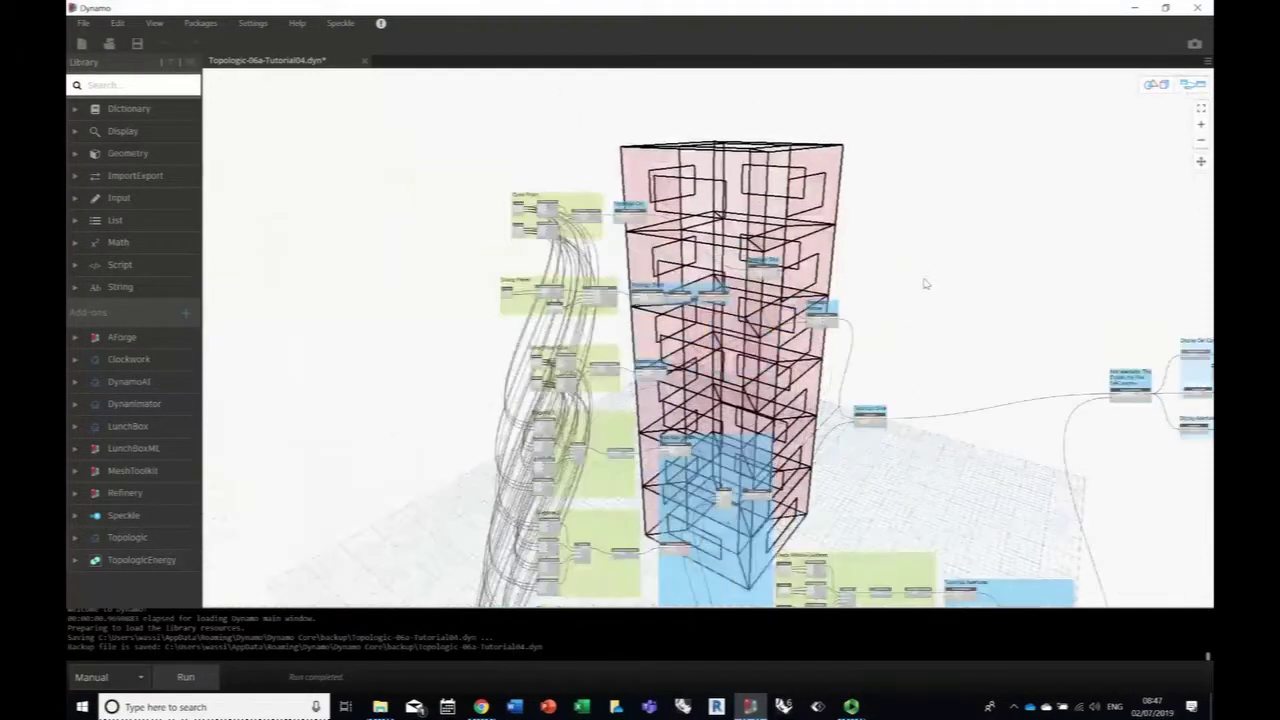
scroll(850, 320, up, 4)
middle_drag(712, 402, 792, 184)
middle_drag(808, 306, 848, 176)
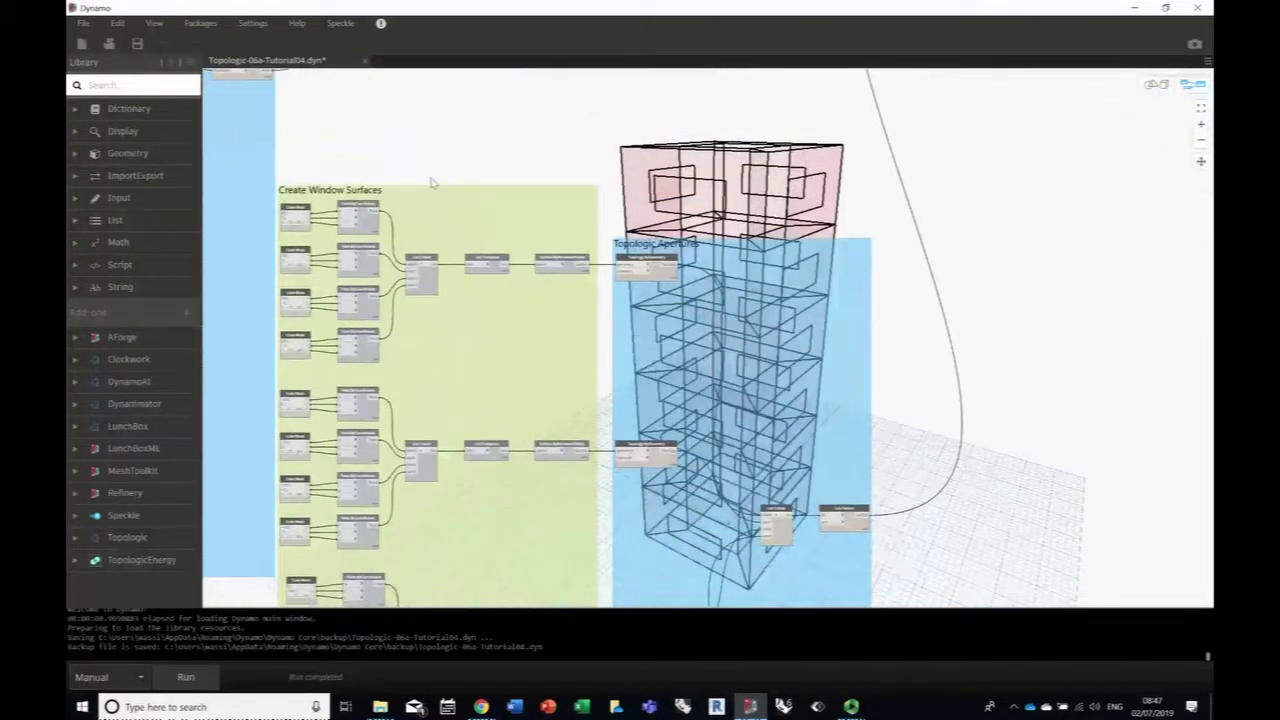
scroll(895, 290, down, 2)
middle_drag(895, 290, 608, 487)
scroll(608, 594, up, 1)
scroll(608, 487, up, 2)
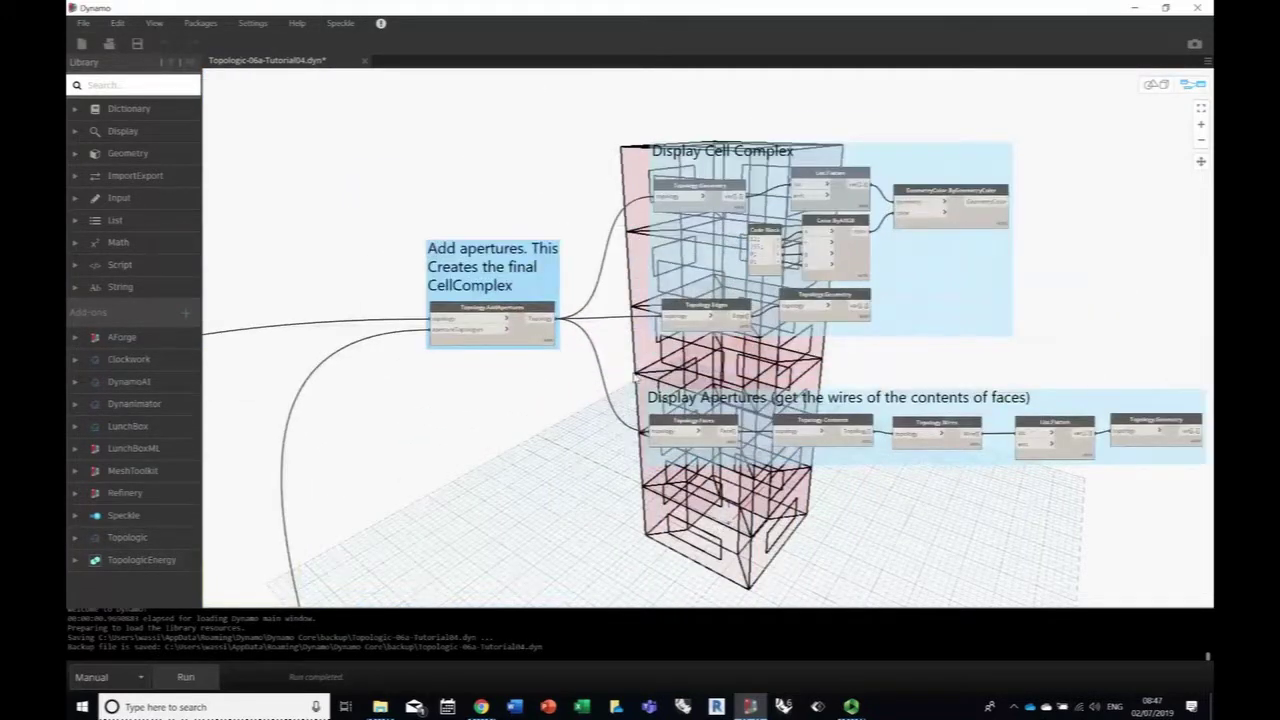
middle_drag(484, 226, 366, 69)
scroll(578, 291, up, 2)
mouse_move(560, 272)
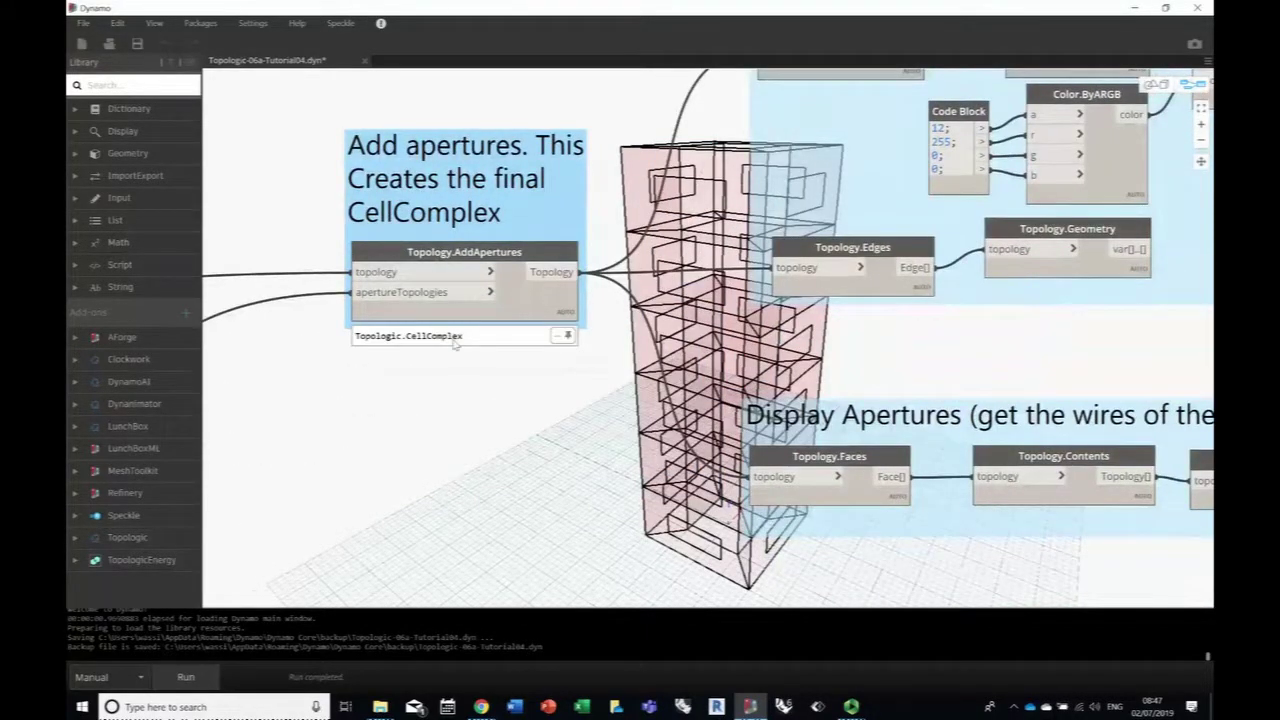
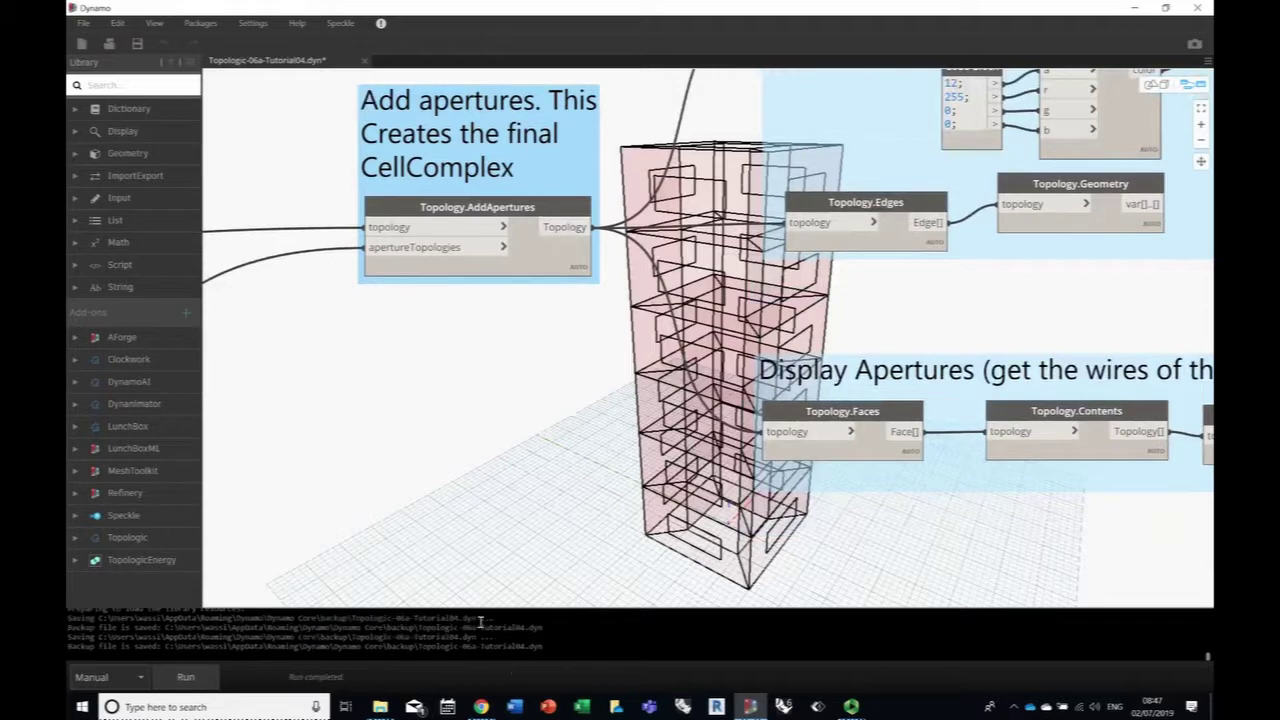
Step: Switch to the Tutorial 04 PDF in Chrome and copy the Step 1 code block lines, from 0..50..10; through 20.0;
click(481, 707)
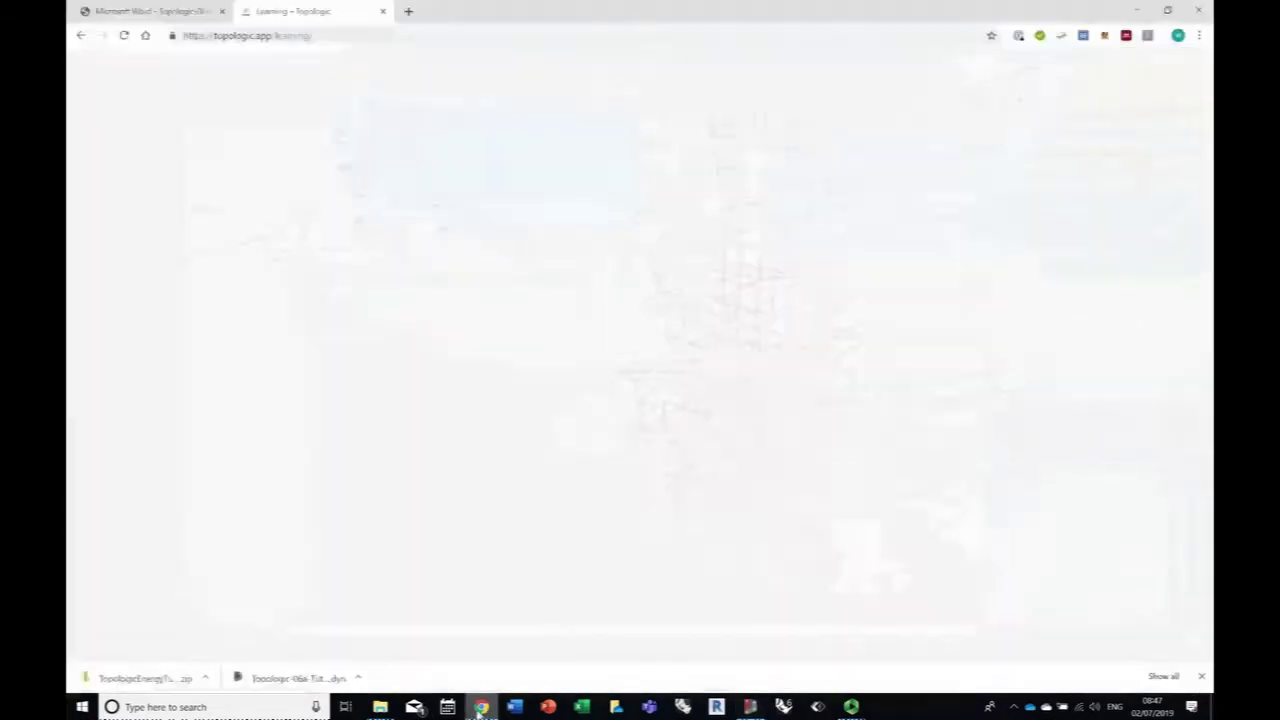
click(187, 14)
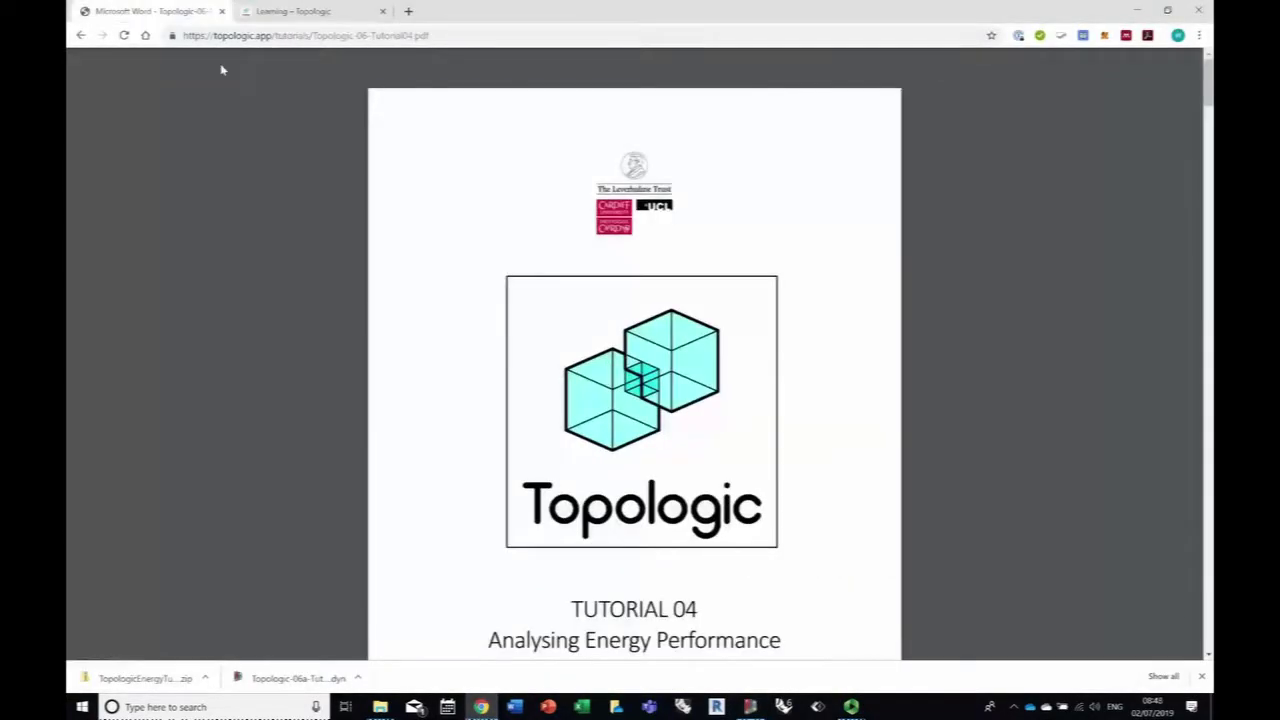
scroll(376, 318, down, 6)
scroll(378, 314, down, 8)
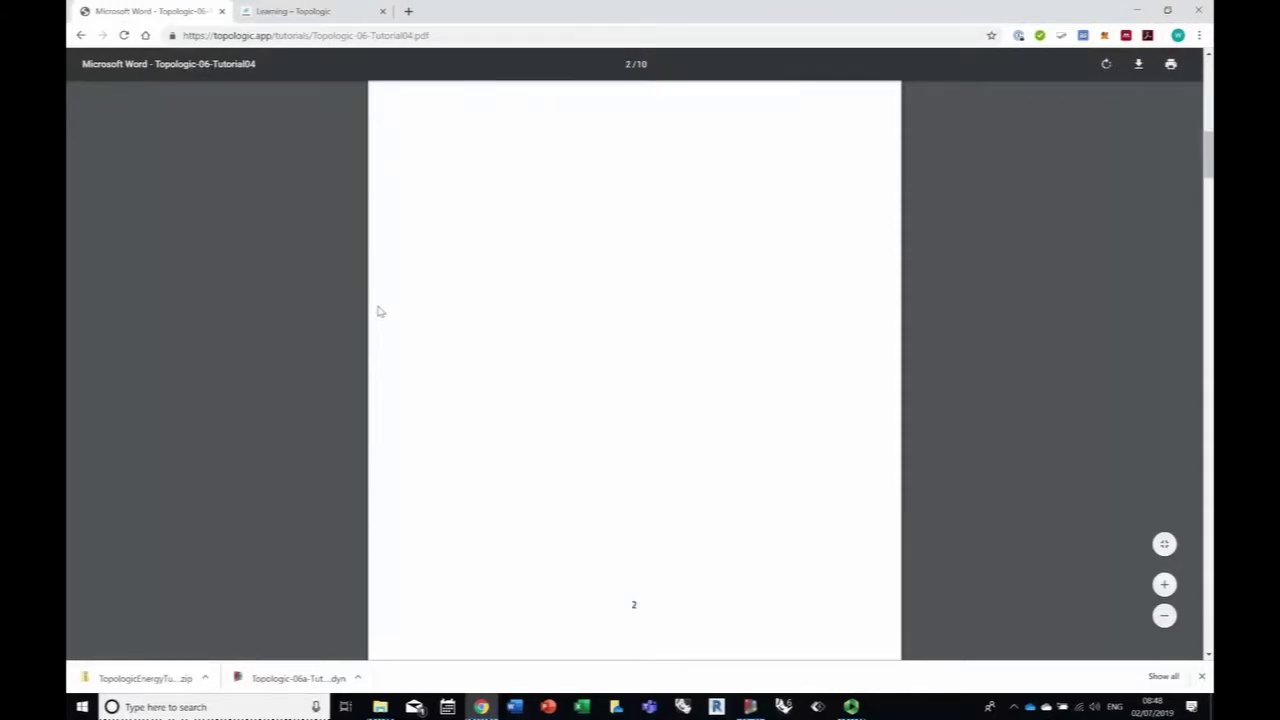
scroll(378, 311, down, 8)
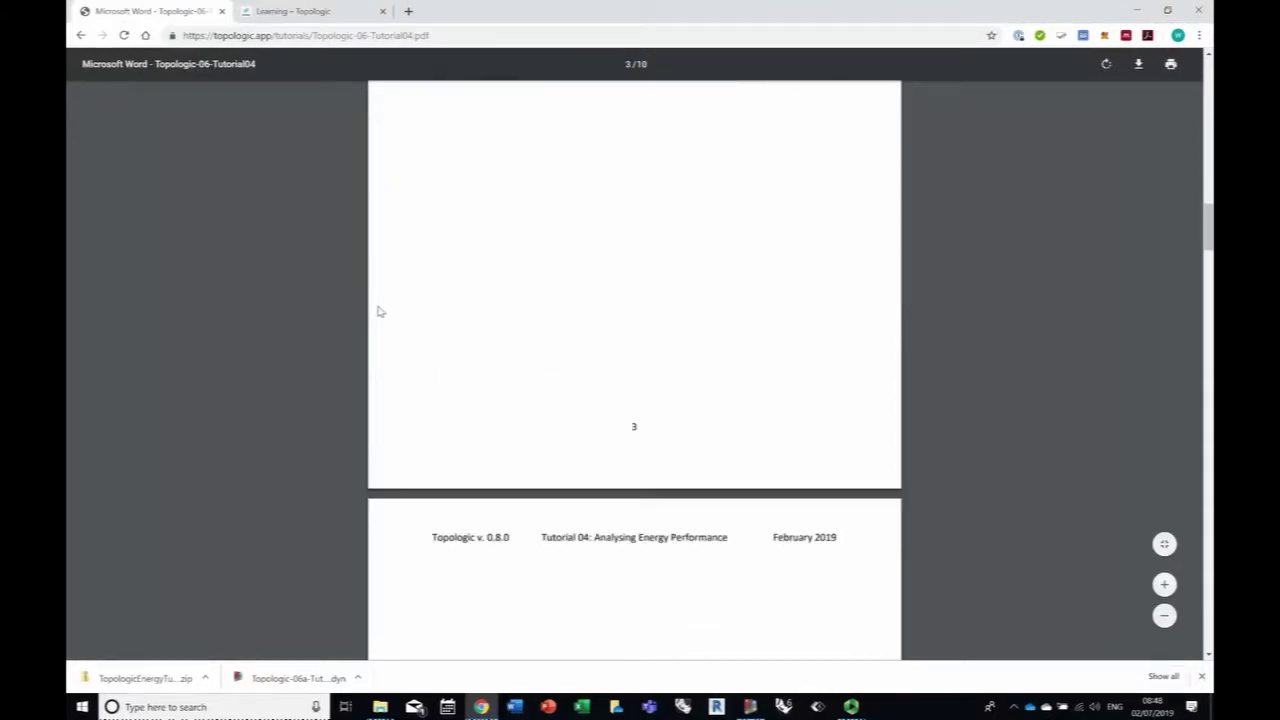
scroll(378, 311, down, 8)
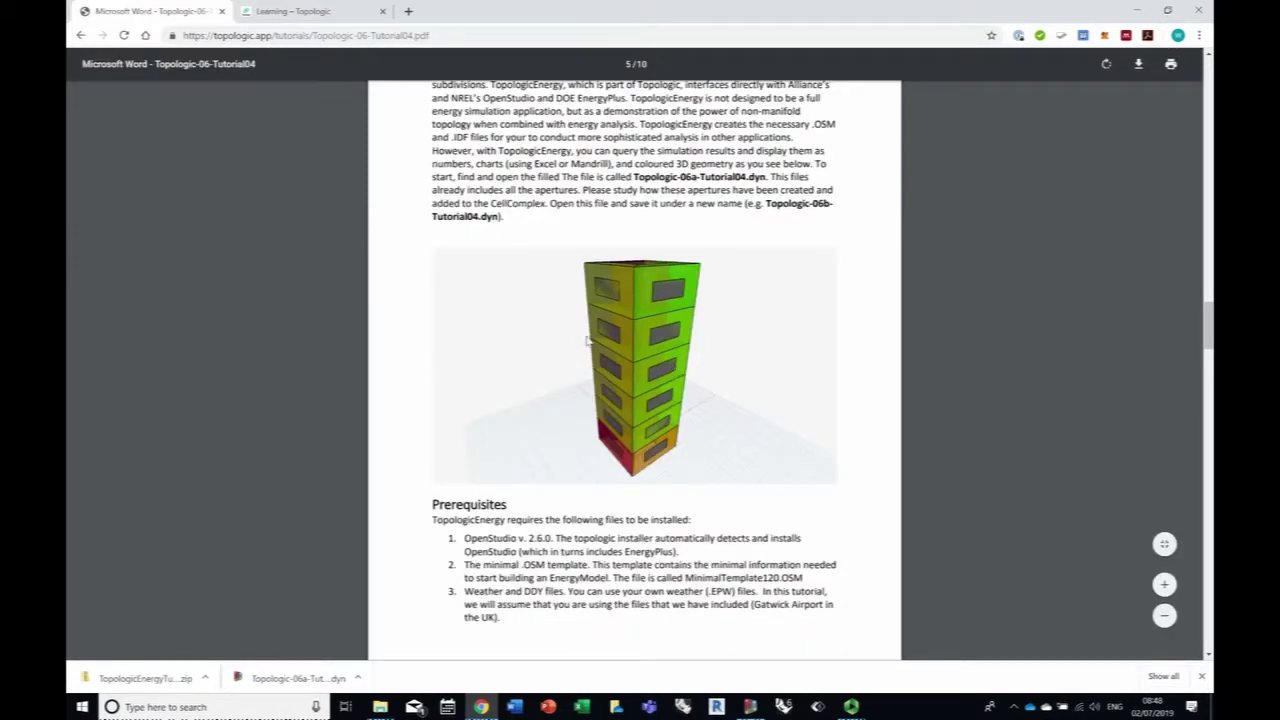
scroll(591, 341, down, 3)
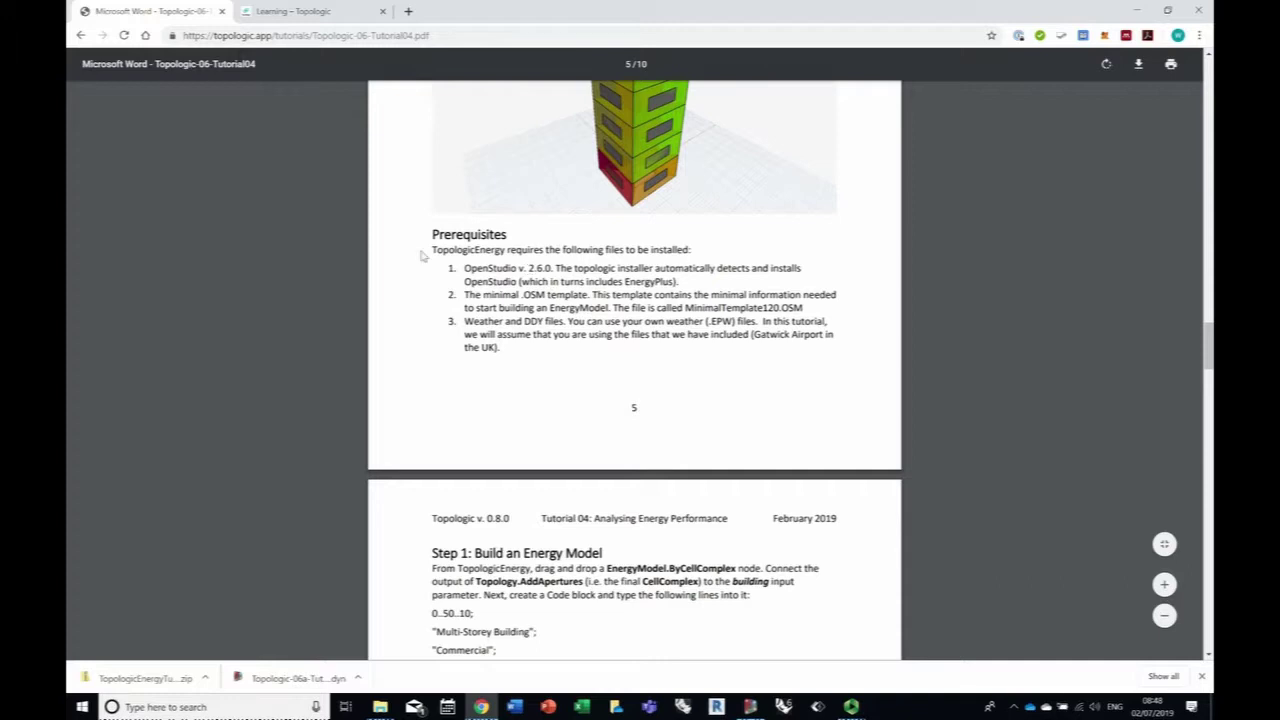
scroll(620, 351, down, 2)
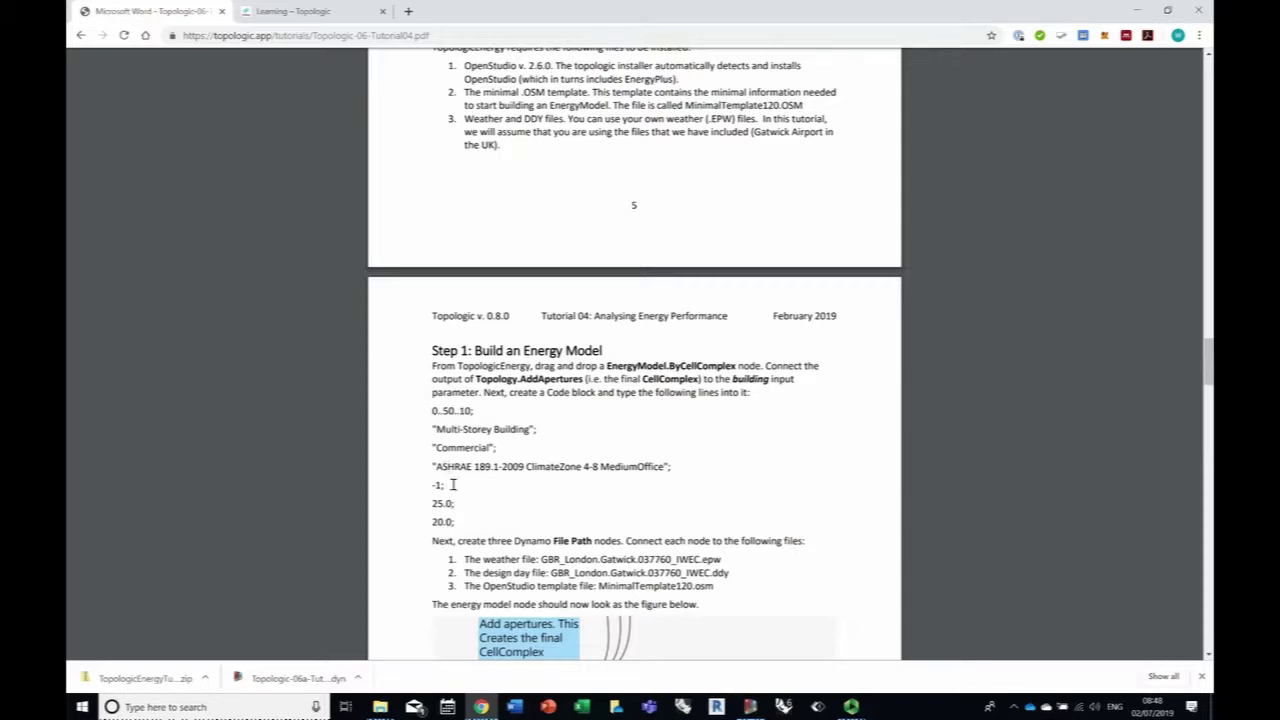
drag(432, 410, 465, 519)
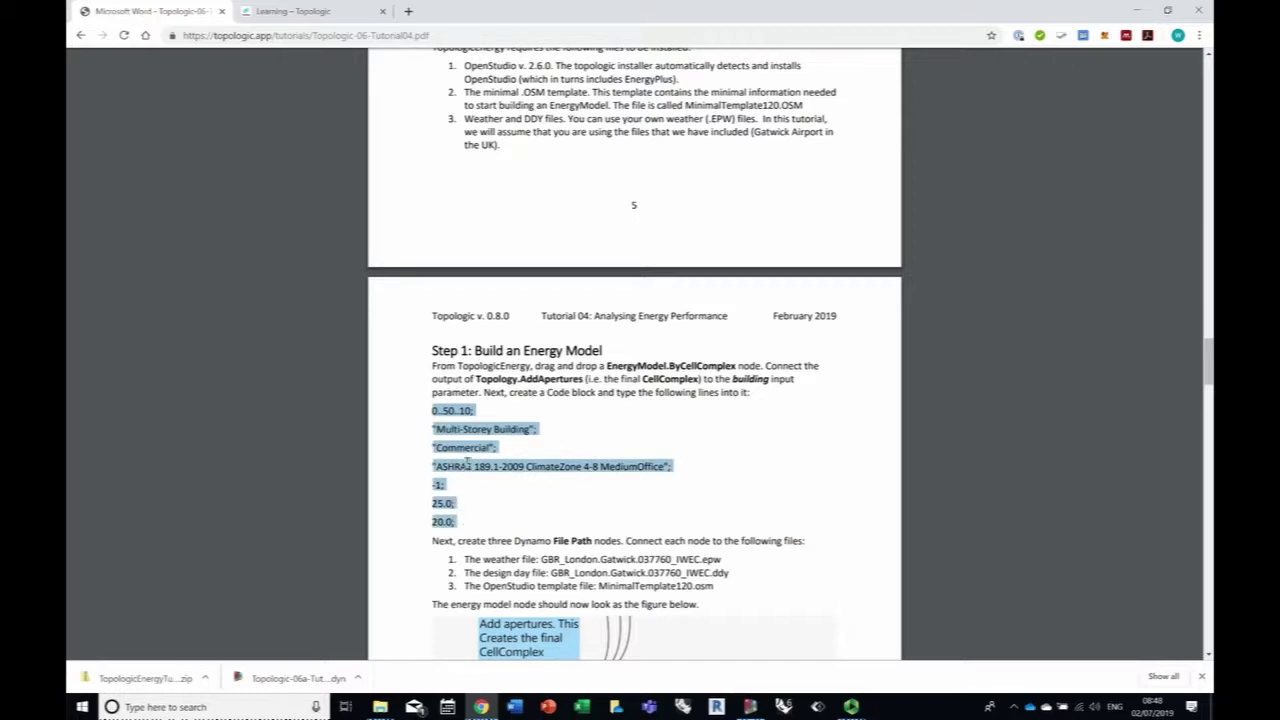
right_click(466, 431)
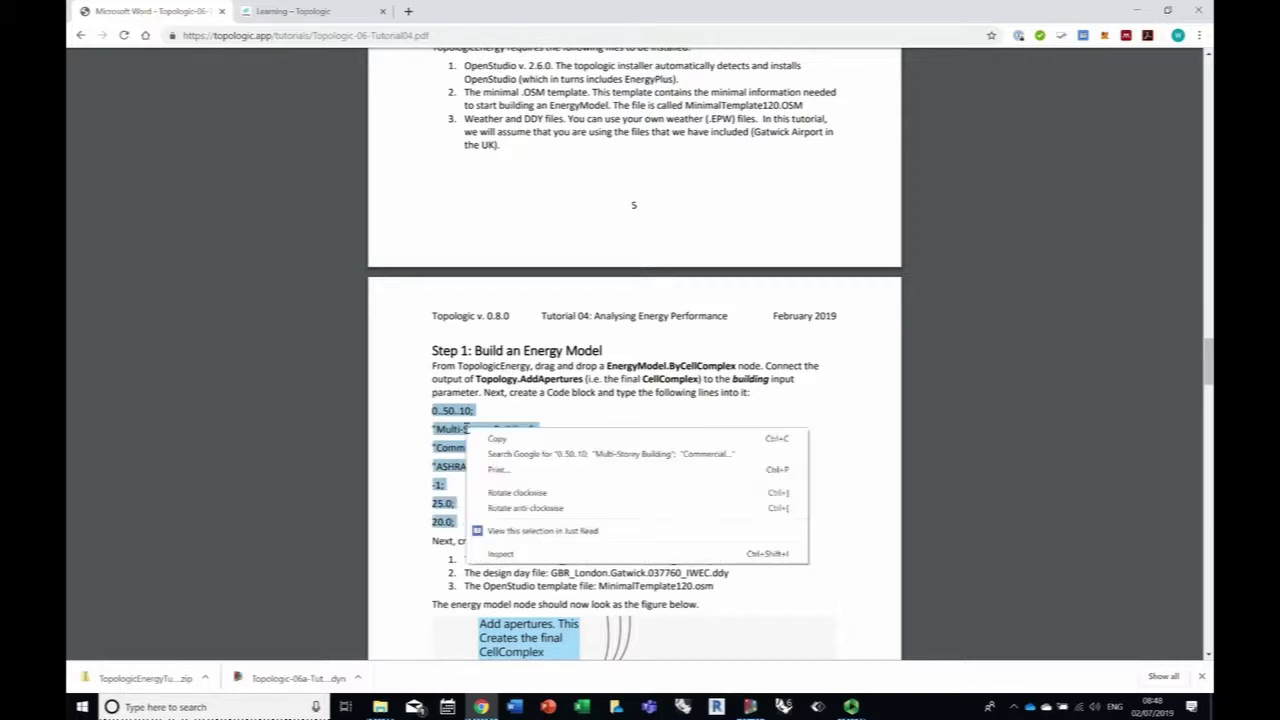
click(518, 440)
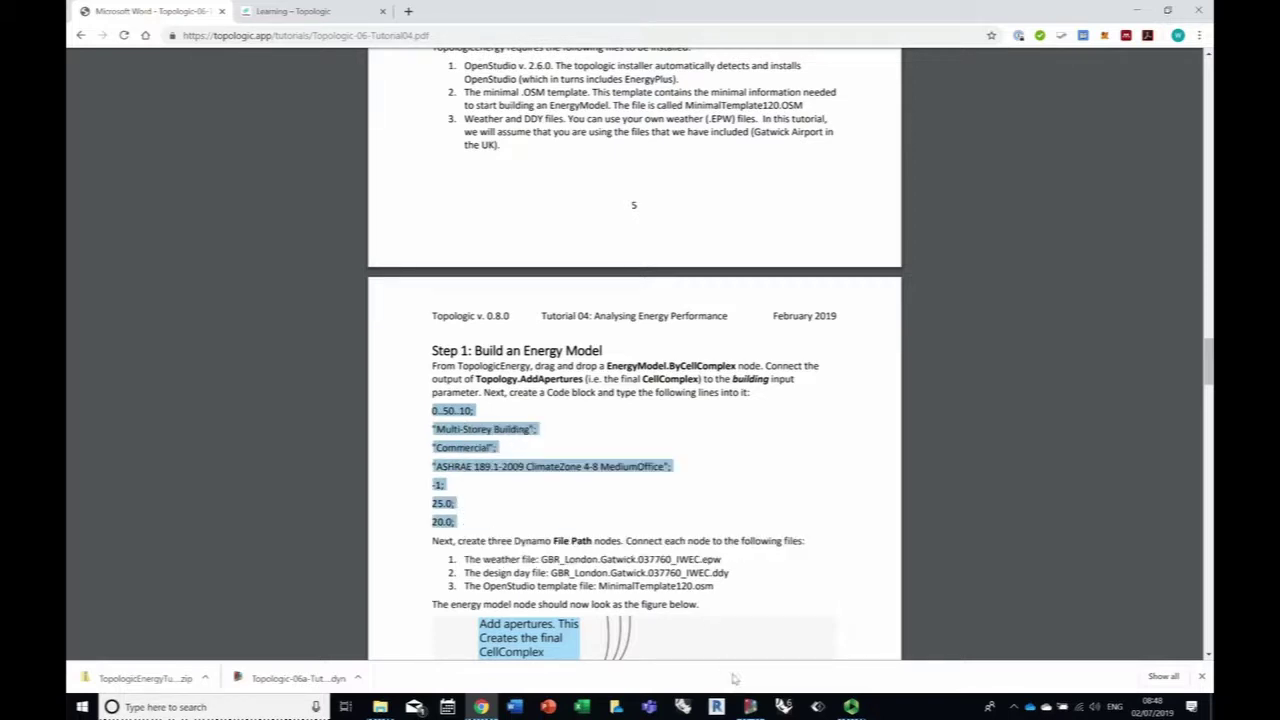
Step: Back in Dynamo, add TopologicEnergy's EnergyModel.ByCellComplex node and place it below the Display Apertures group
click(749, 707)
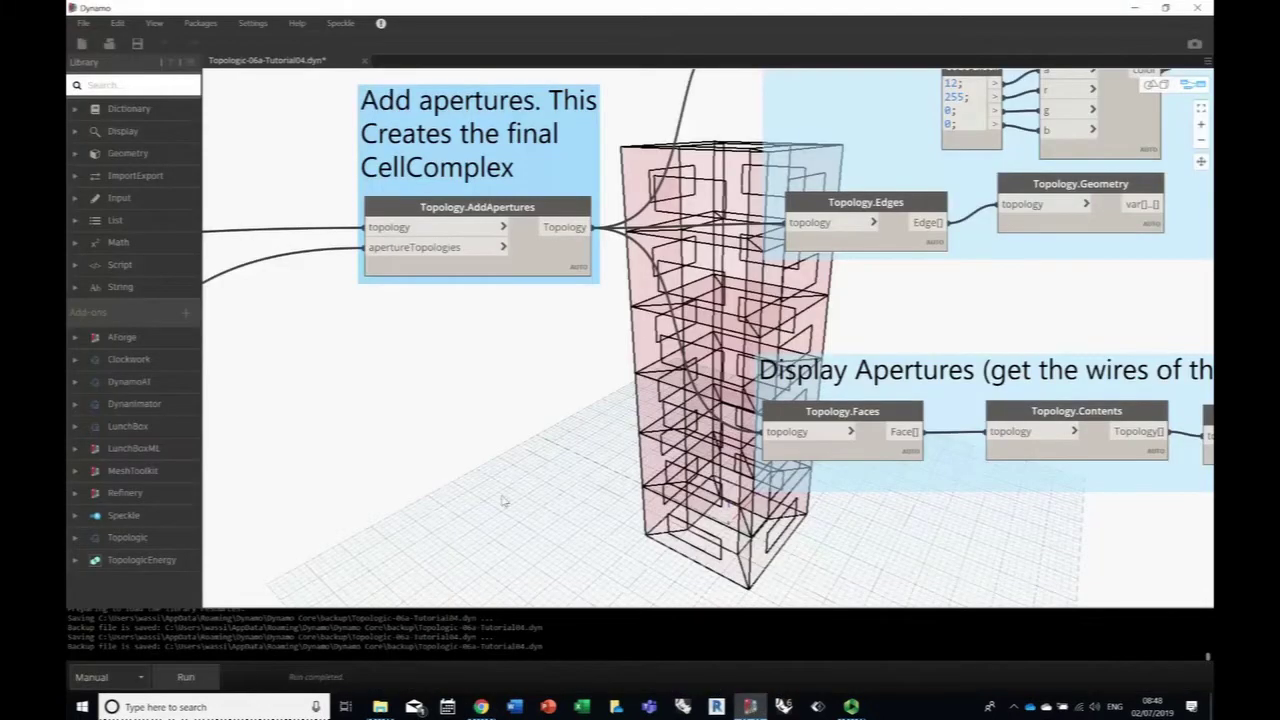
click(80, 563)
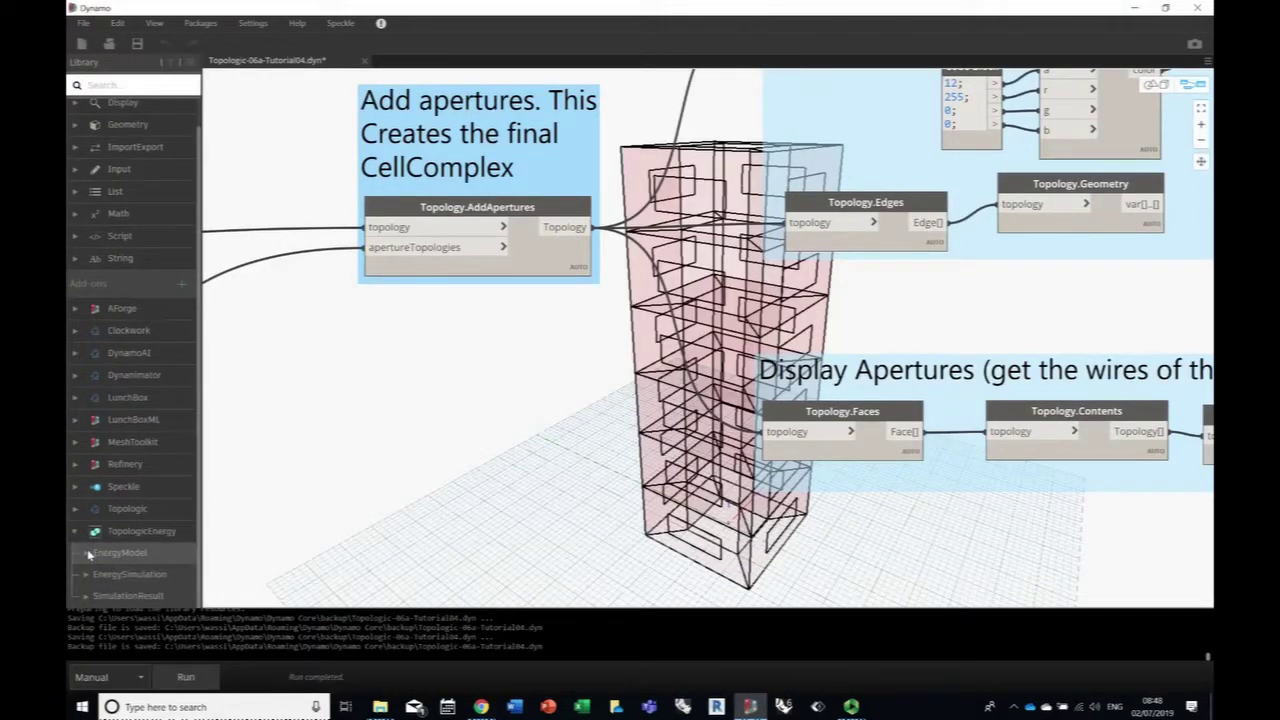
scroll(110, 520, down, 1)
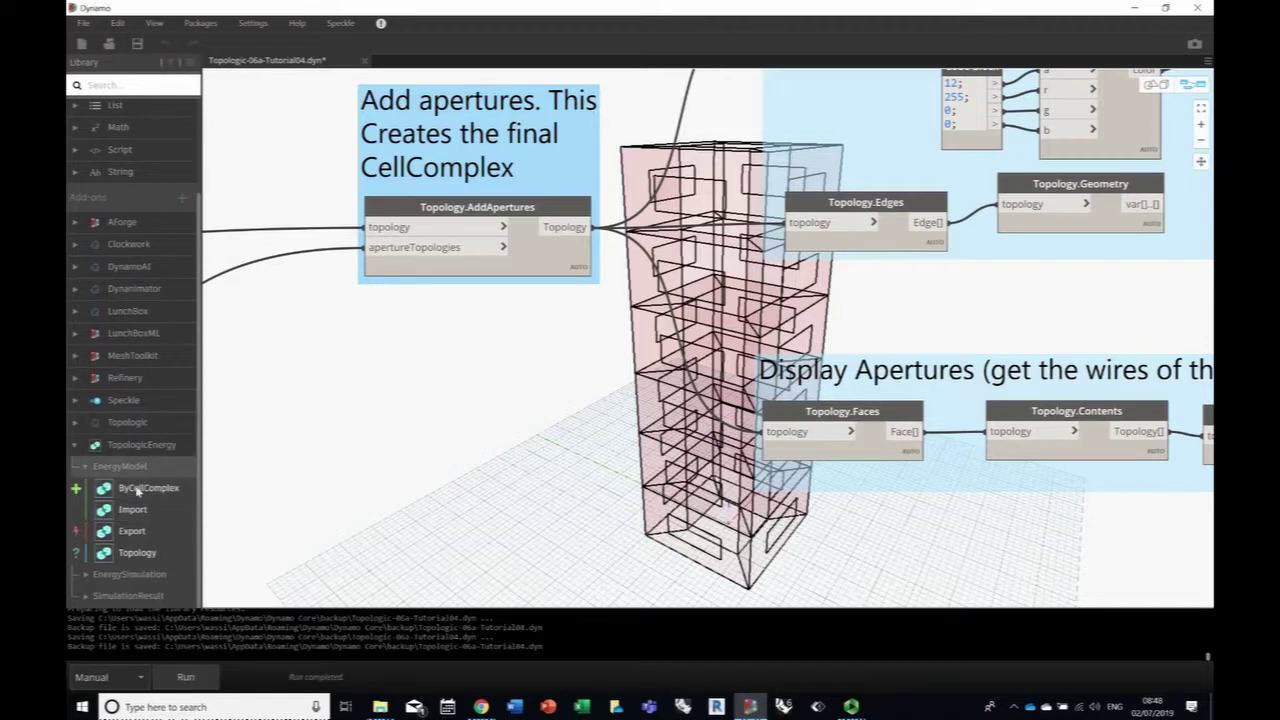
click(138, 497)
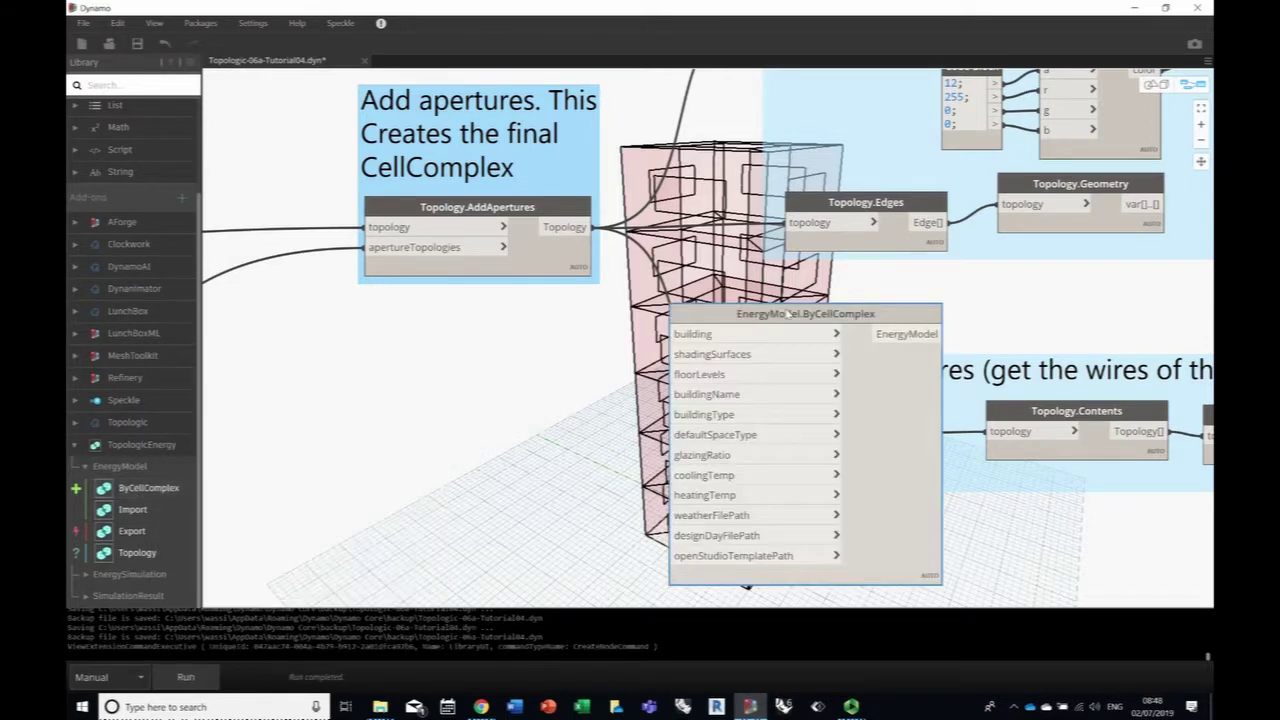
drag(734, 326, 798, 541)
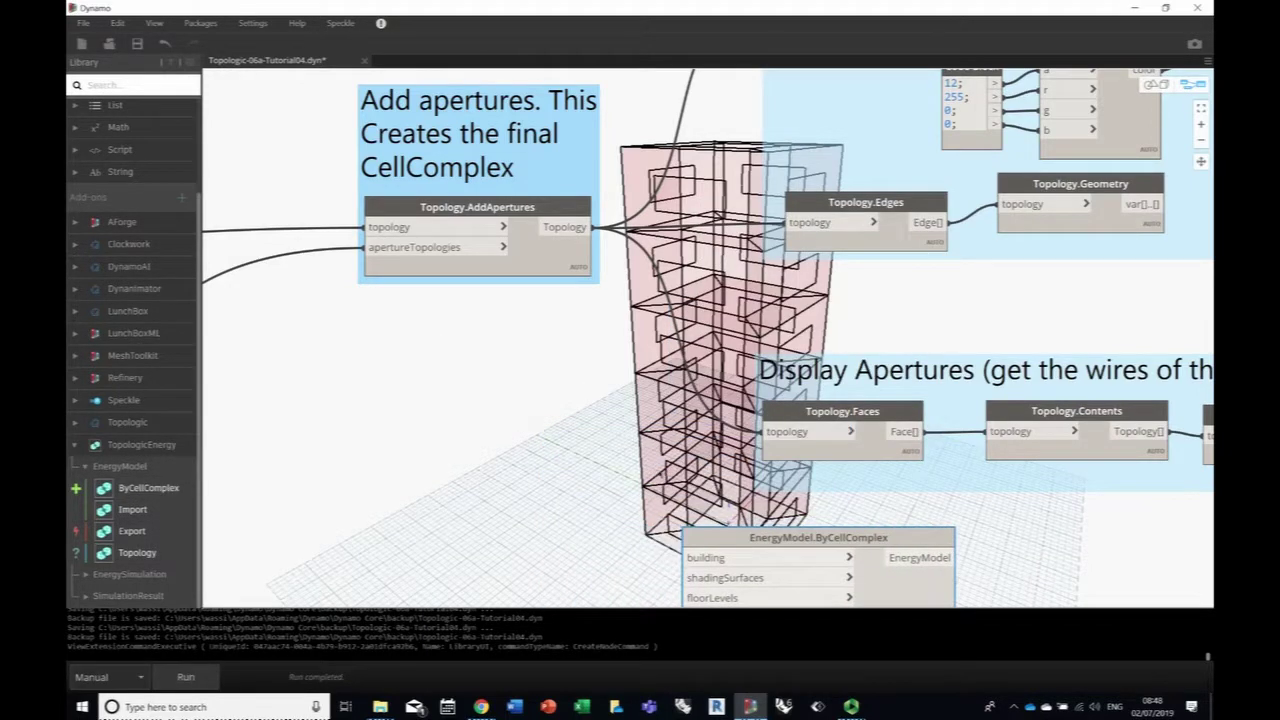
middle_drag(818, 537, 818, 296)
drag(771, 289, 873, 321)
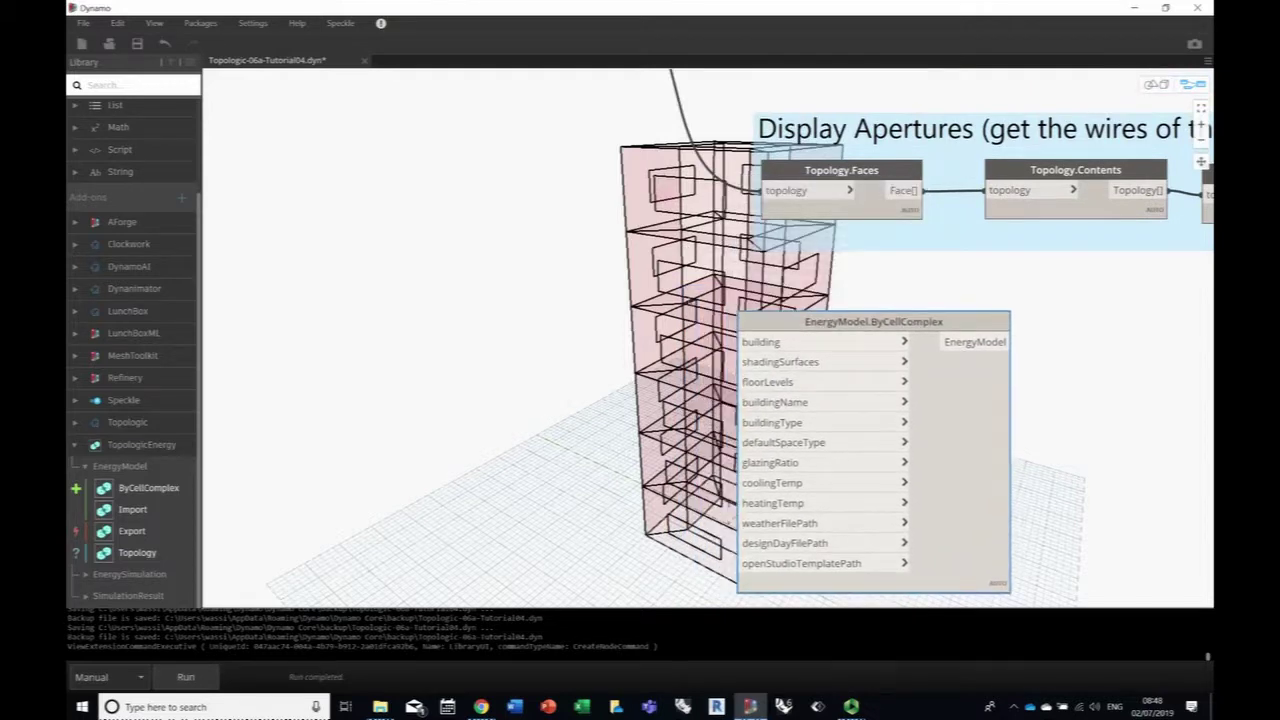
Step: Add a Code Block node in the empty area between Topology.AddApertures and the input side of EnergyModel.ByCellComplex
scroll(625, 300, down, 2)
middle_drag(579, 282, 617, 316)
right_click(540, 355)
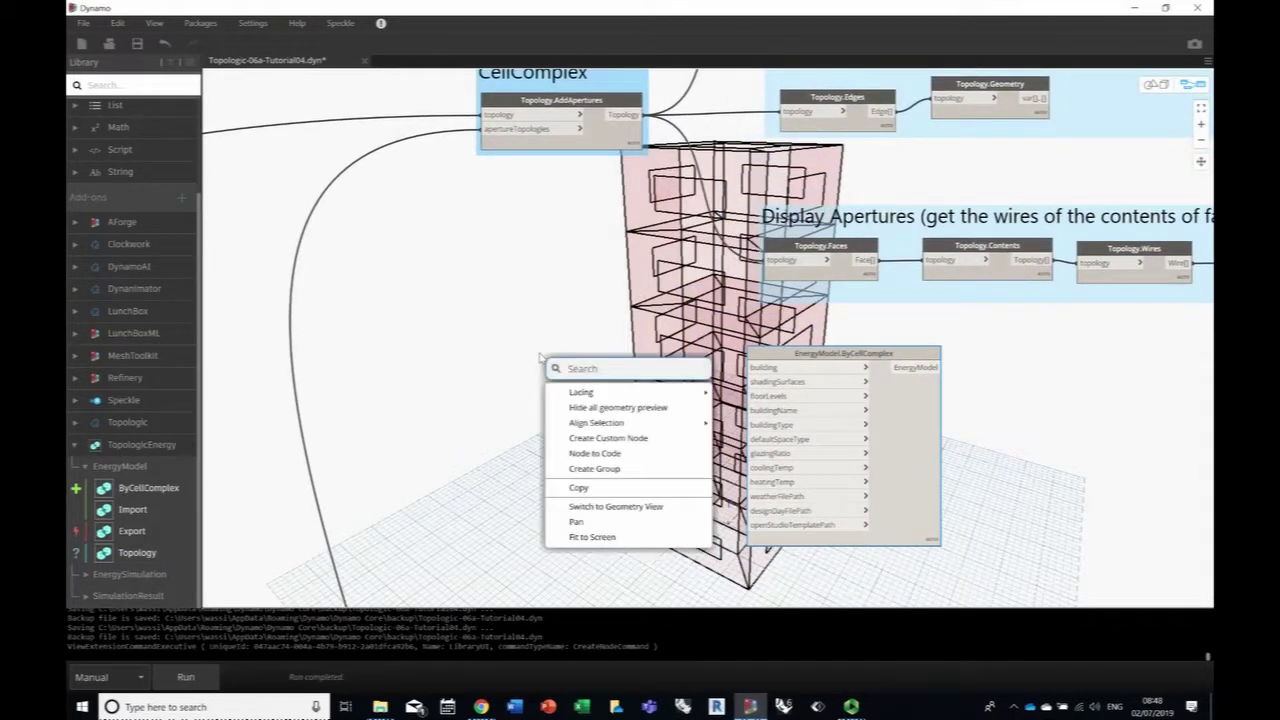
text(code)
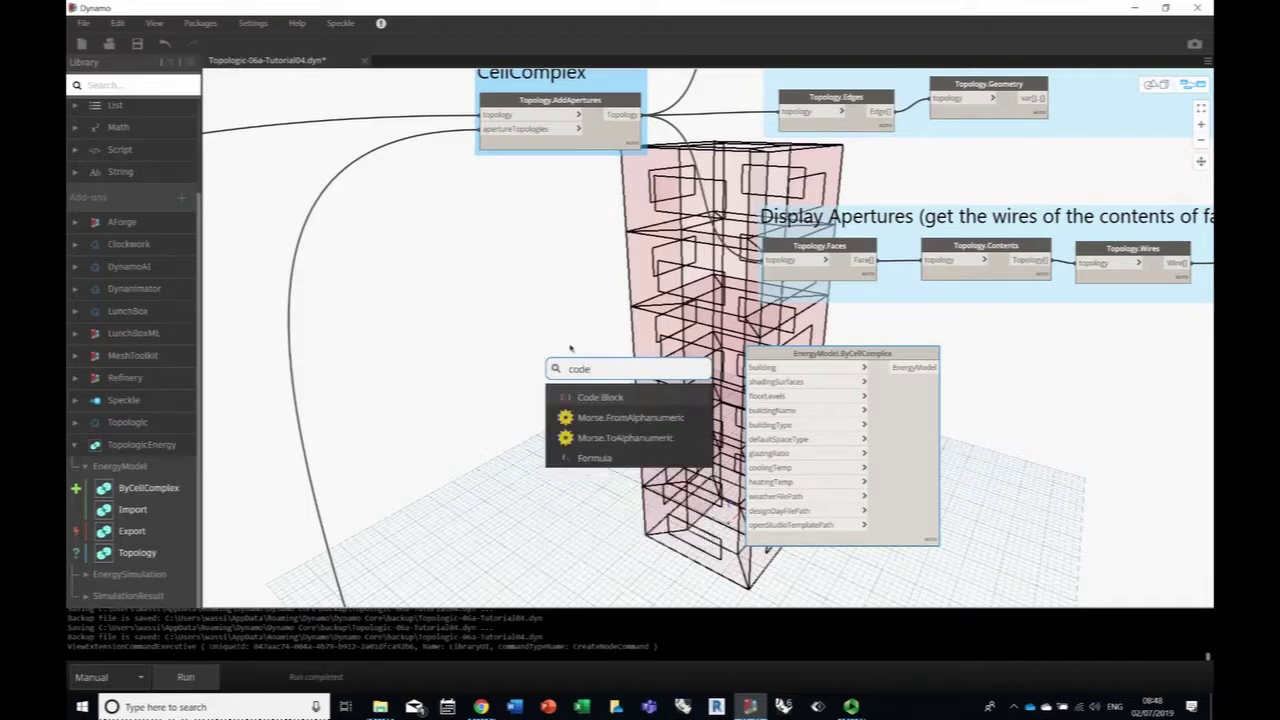
click(600, 397)
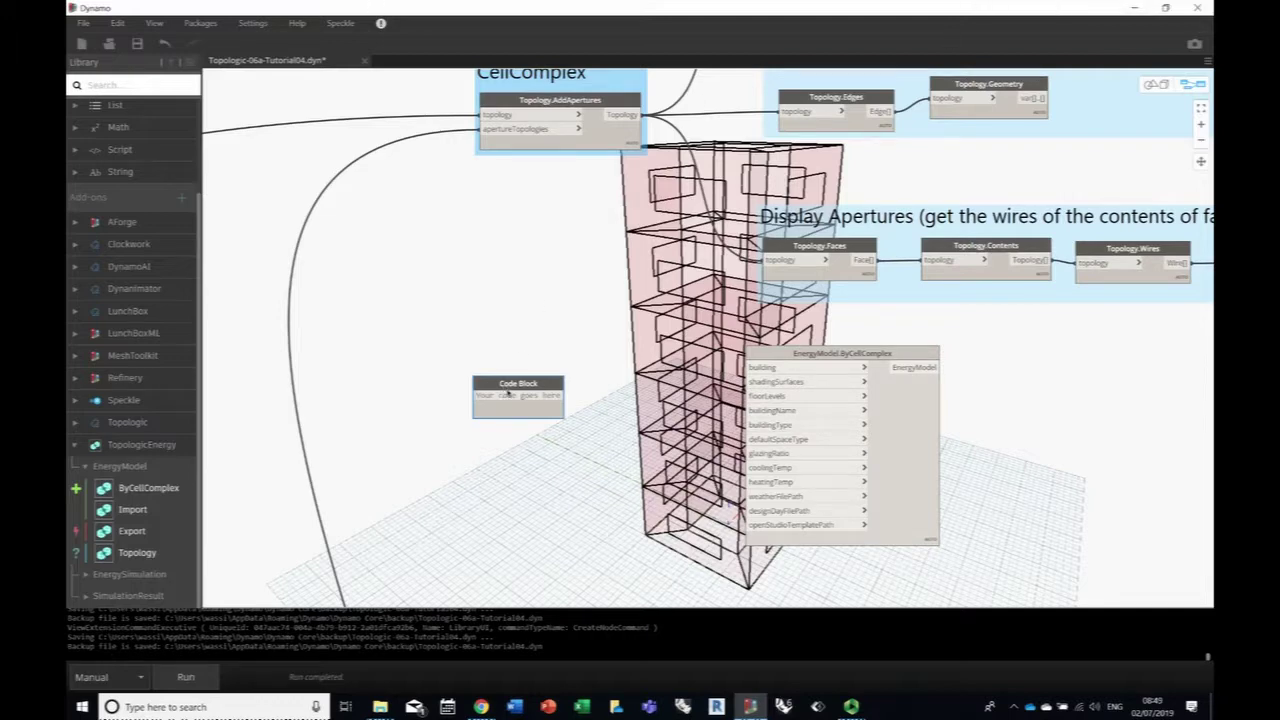
Step: Paste the copied tutorial lines, 0..50..10; through 20.0;, into the Code Block and place it beside EnergyModel.ByCellComplex
key(ctrl+v)
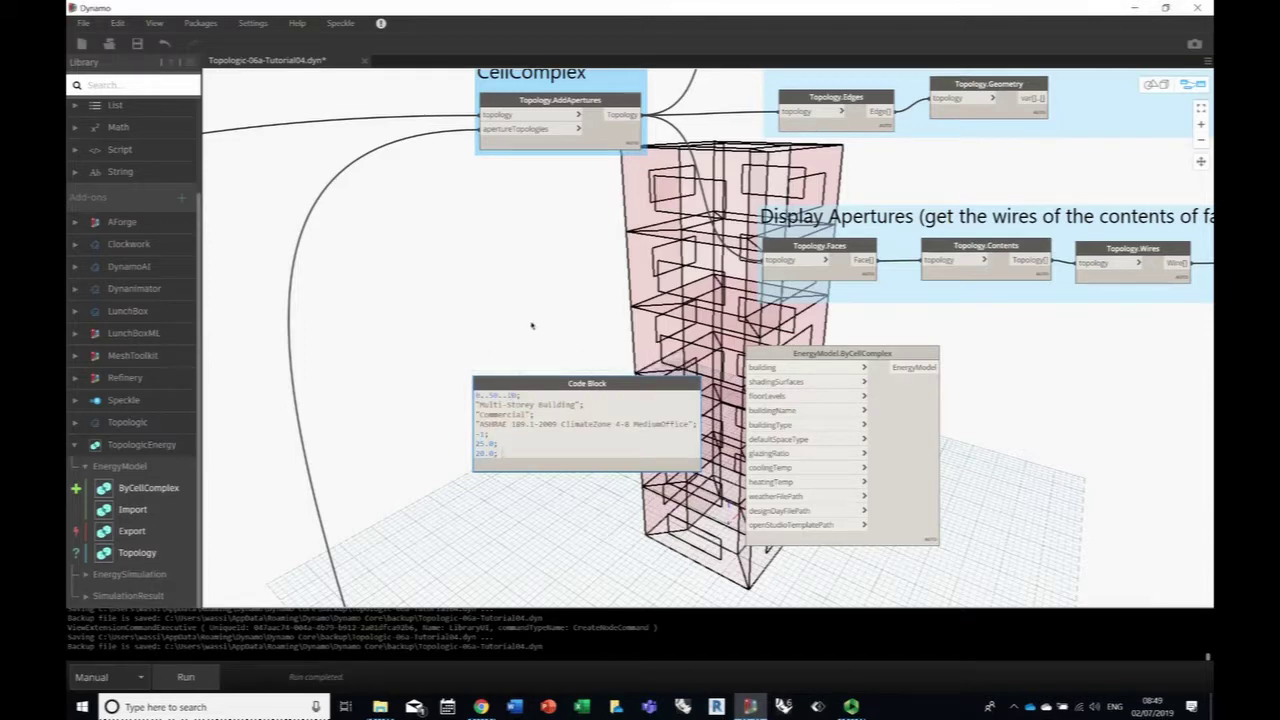
scroll(544, 378, up, 3)
middle_drag(498, 259, 461, 206)
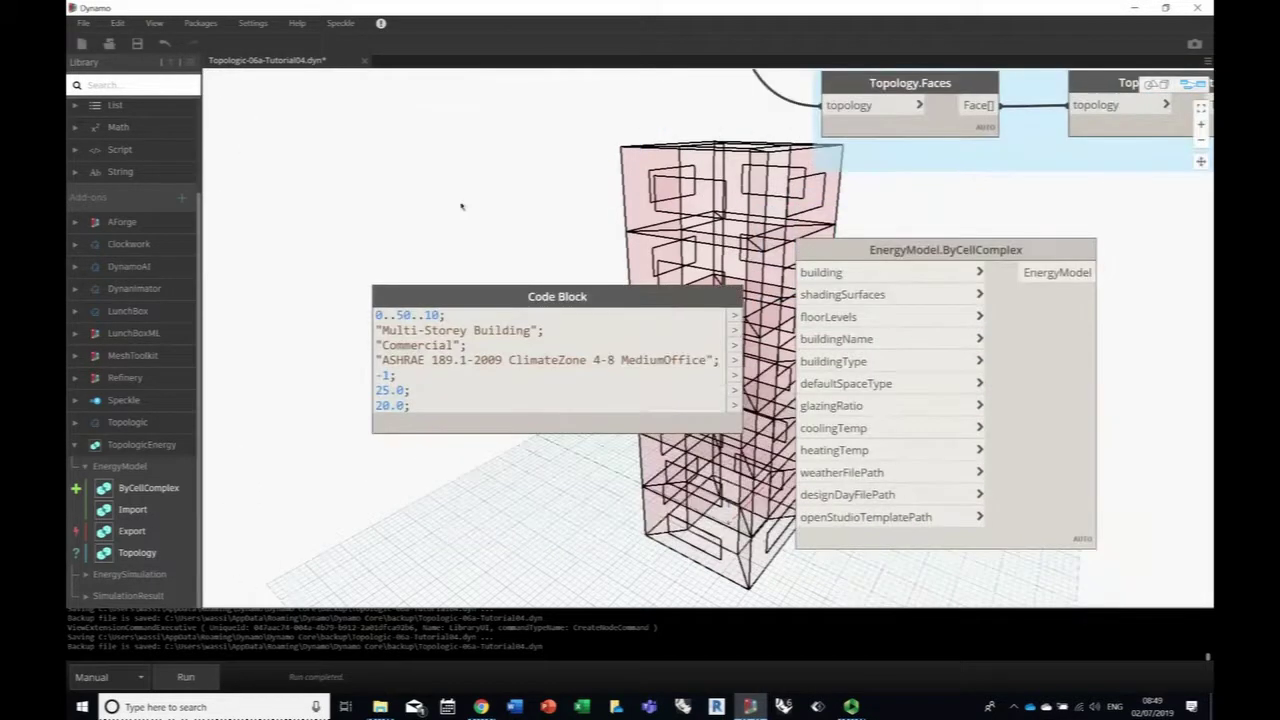
drag(576, 296, 495, 322)
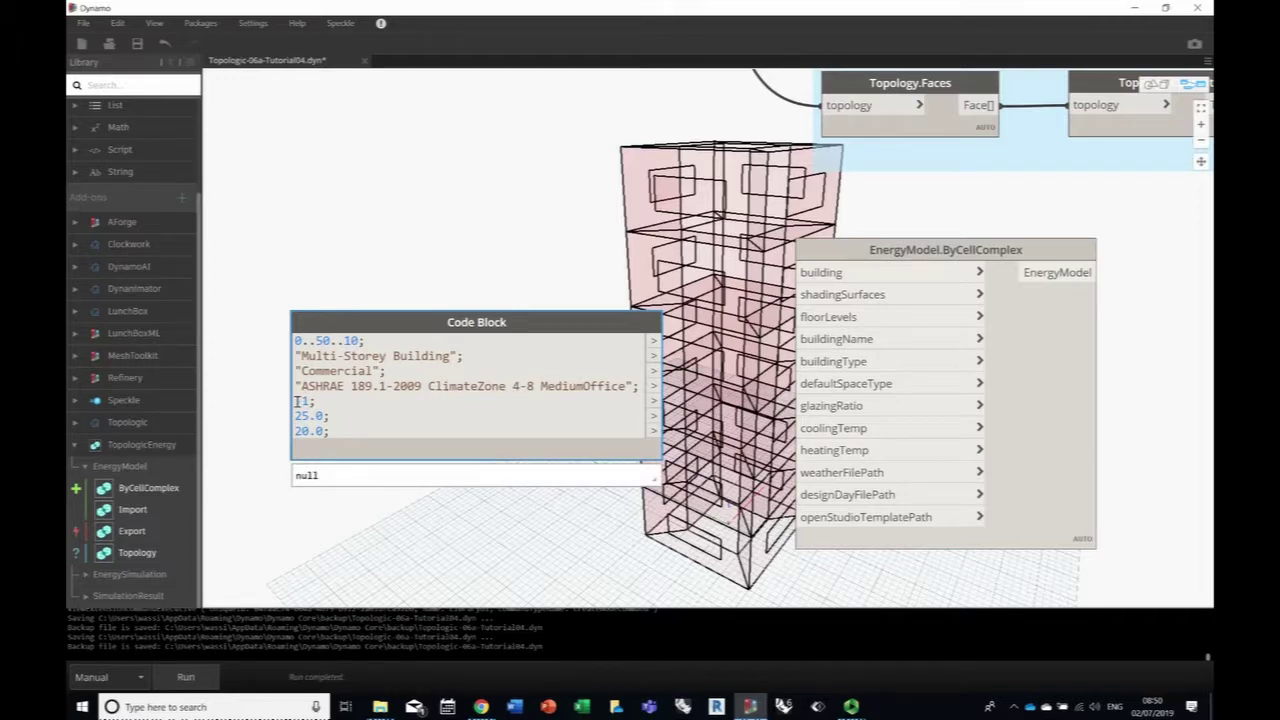
drag(296, 401, 316, 401)
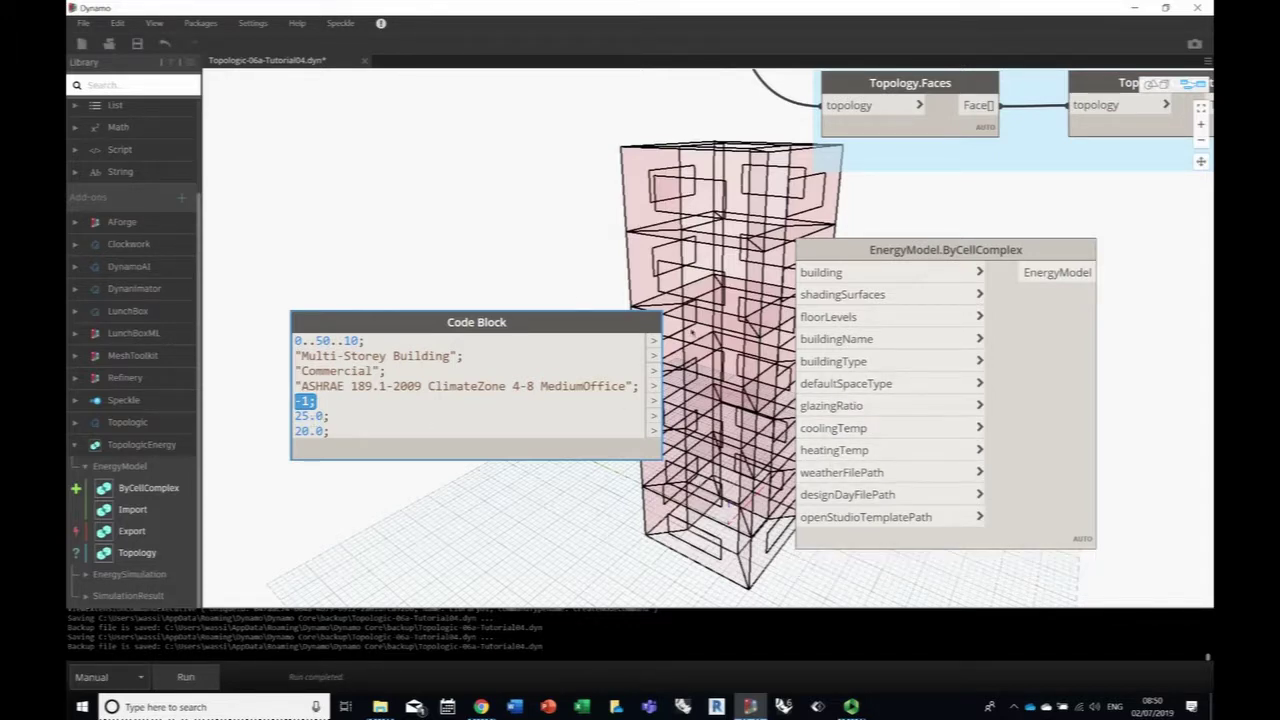
click(580, 300)
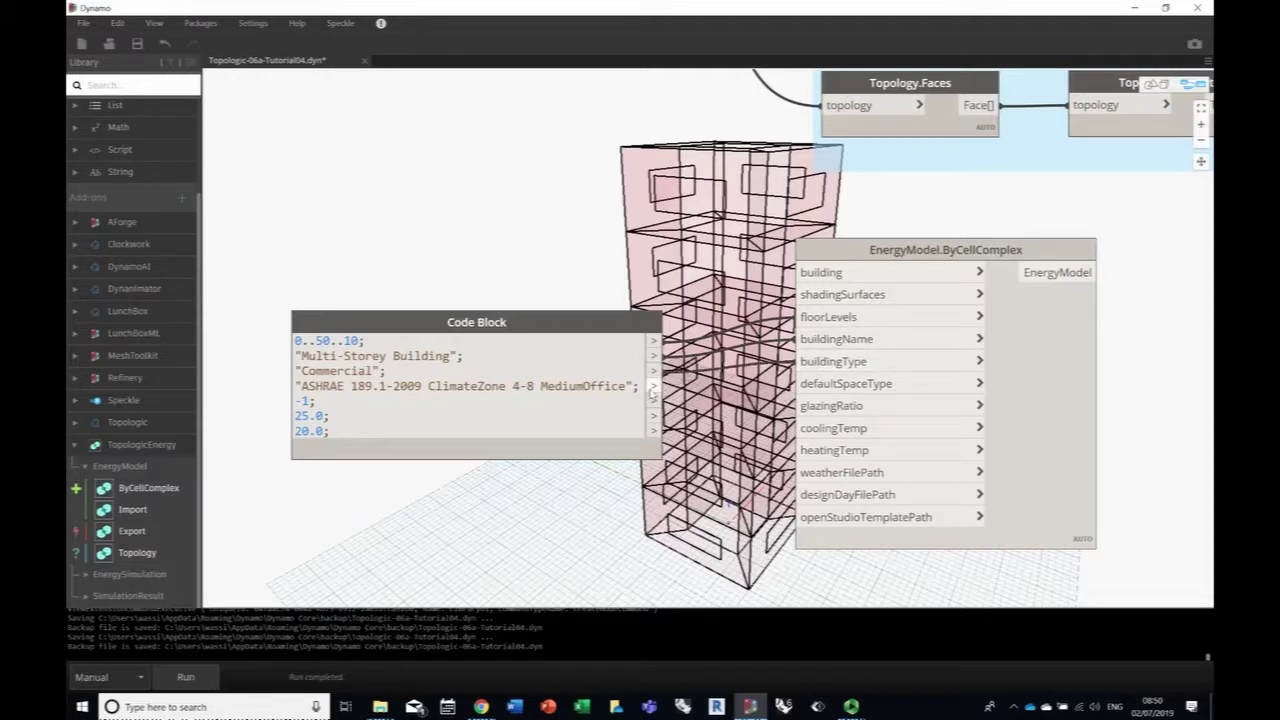
Step: Wire the Code Block lines to floorLevels, buildingName, buildingType, defaultSpaceType, coolingTemp and heatingTemp of EnergyModel.ByCellComplex, skipping the -1 line and glazingRatio
drag(652, 388, 815, 384)
drag(654, 416, 818, 433)
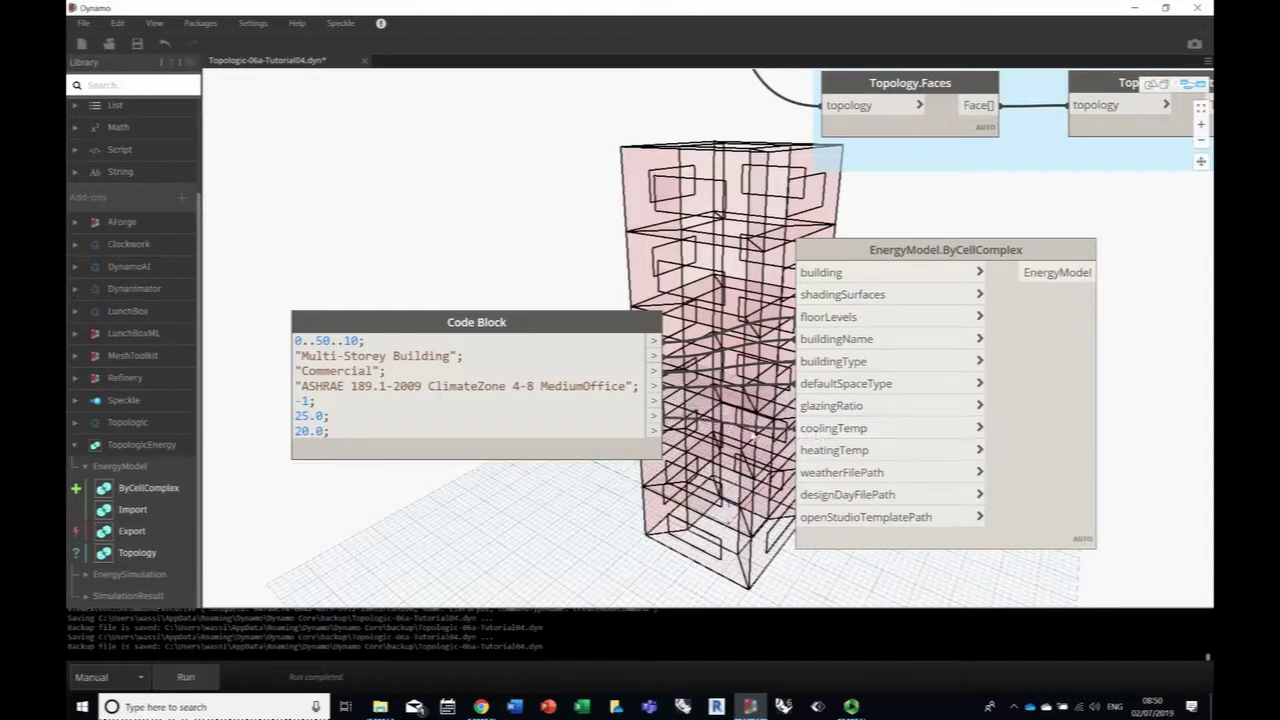
drag(654, 431, 828, 457)
scroll(238, 85, up, 2)
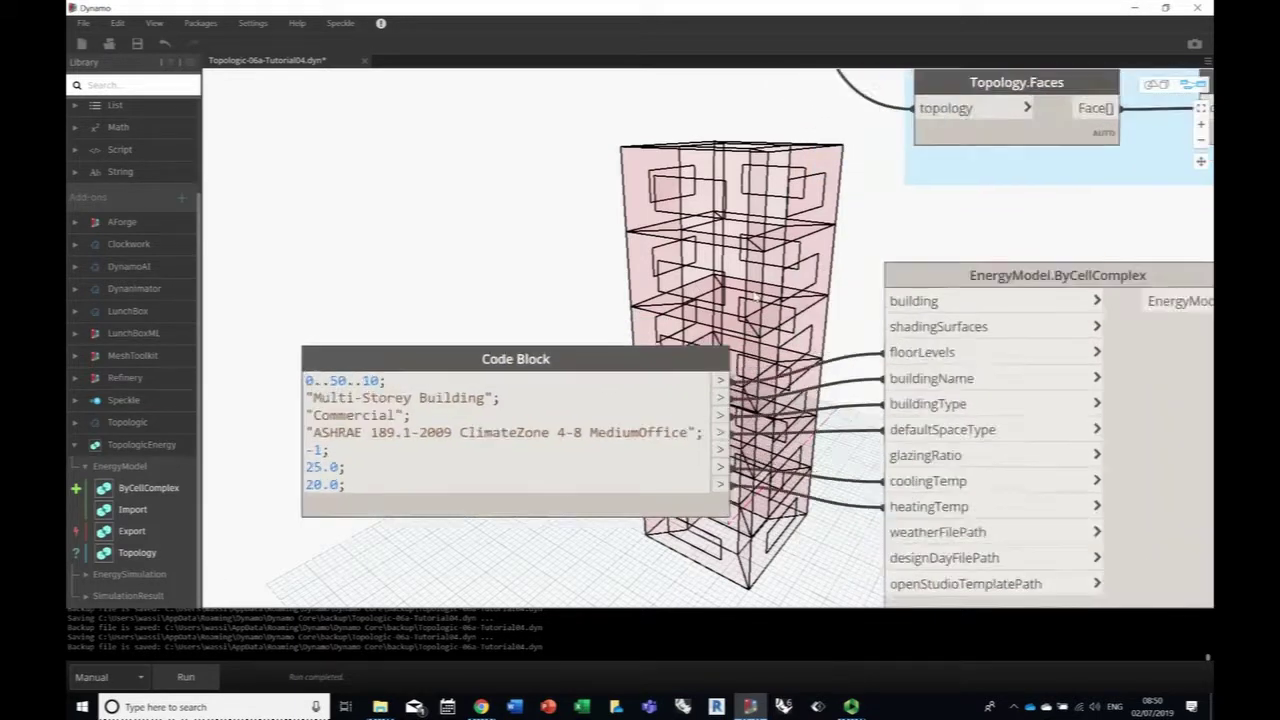
scroll(754, 296, up, 2)
scroll(765, 300, down, 1)
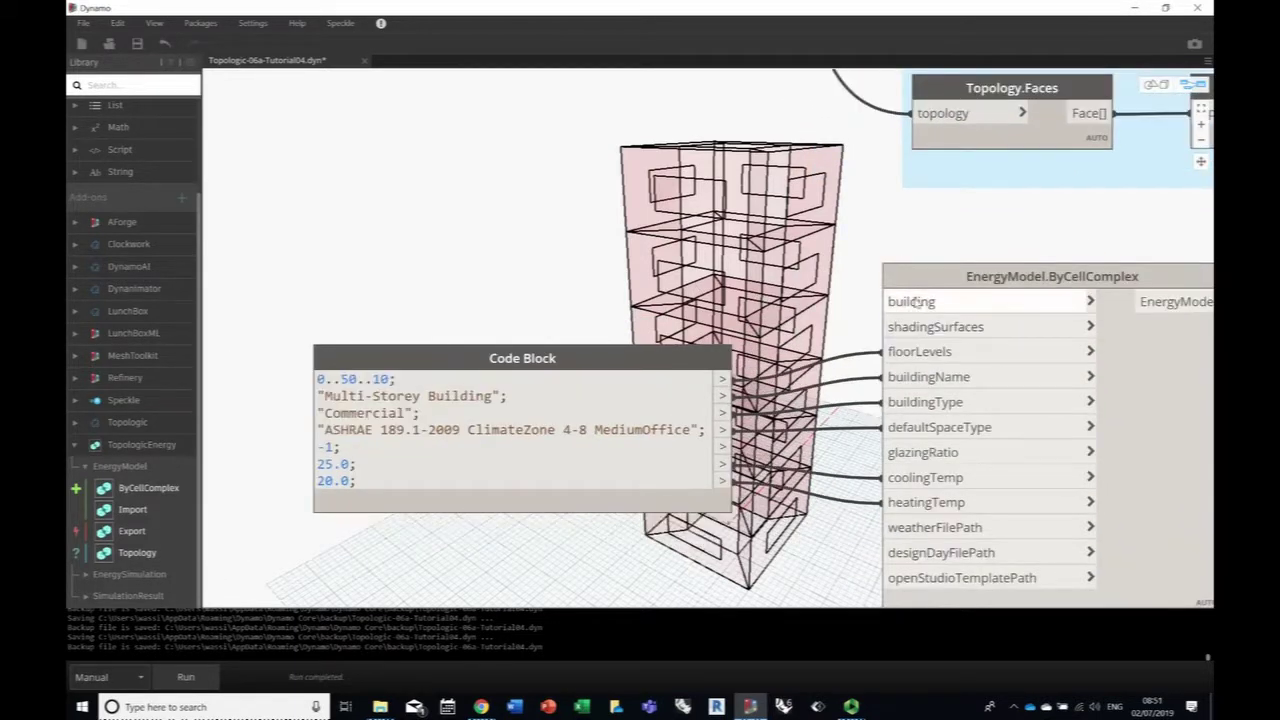
Step: Connect the Topology output of Topology.AddApertures to the building input of EnergyModel.ByCellComplex
middle_drag(611, 243, 586, 336)
scroll(603, 309, down, 2)
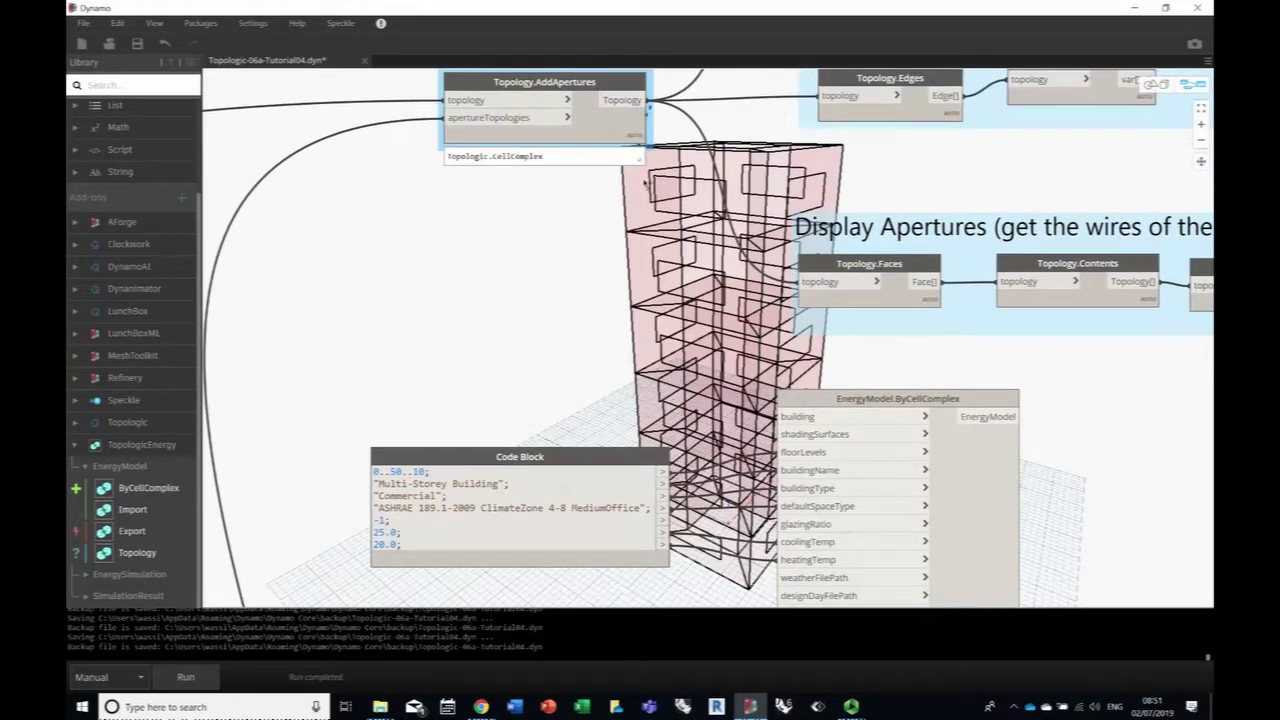
drag(640, 100, 781, 418)
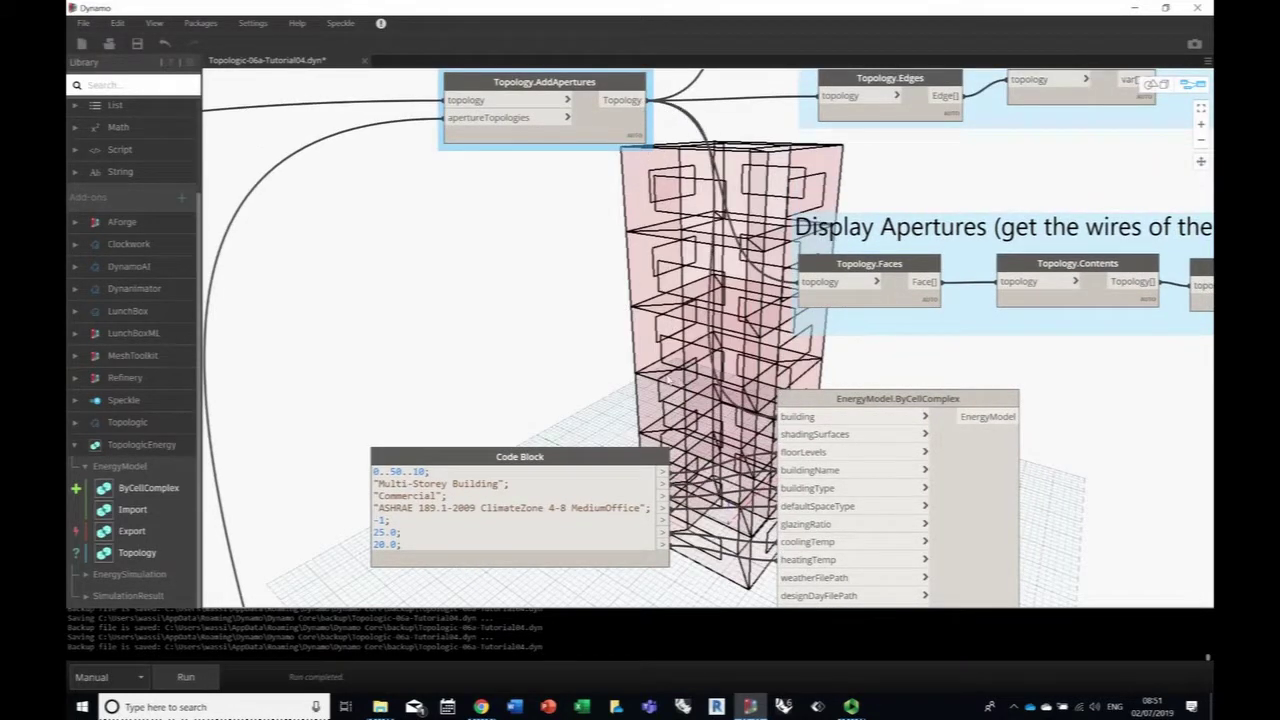
Step: Examine the remaining EnergyModel.ByCellComplex inputs and check the TopologicEnergyTutorialFiles folder in File Explorer for the weather, design day and template files
middle_drag(668, 380, 632, 286)
scroll(628, 283, up, 2)
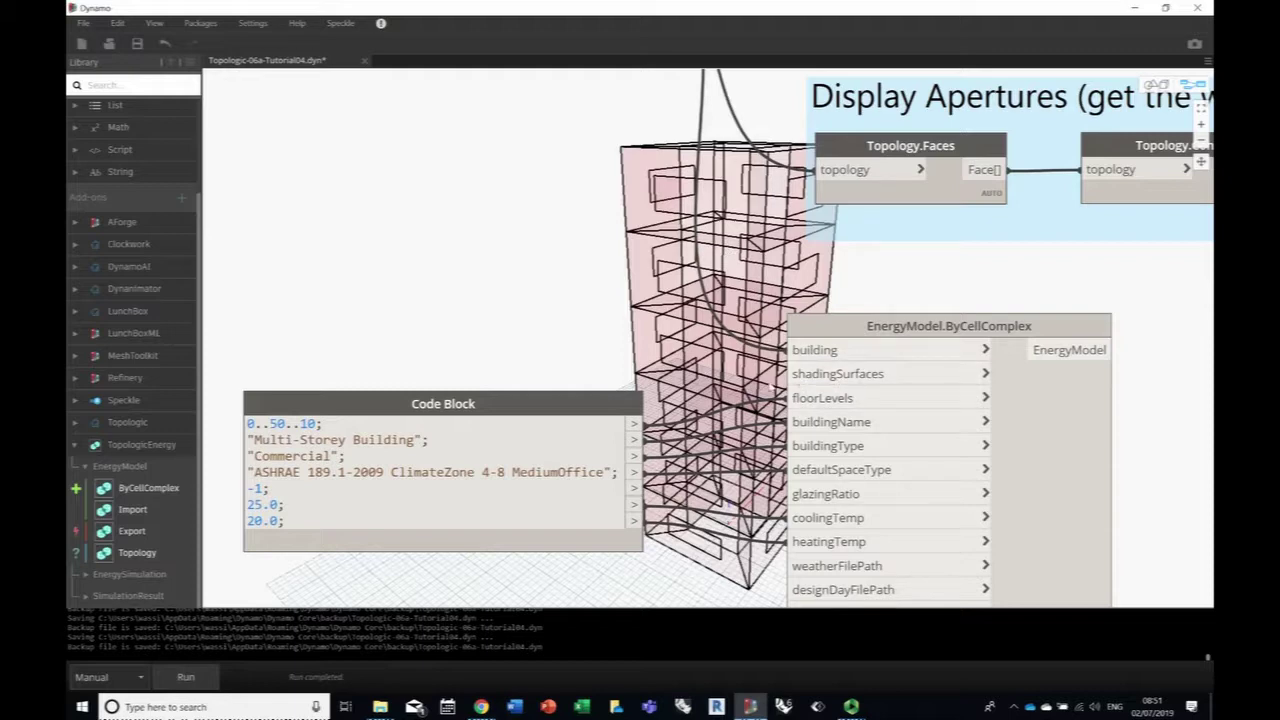
middle_drag(757, 378, 1190, 490)
scroll(770, 258, down, 2)
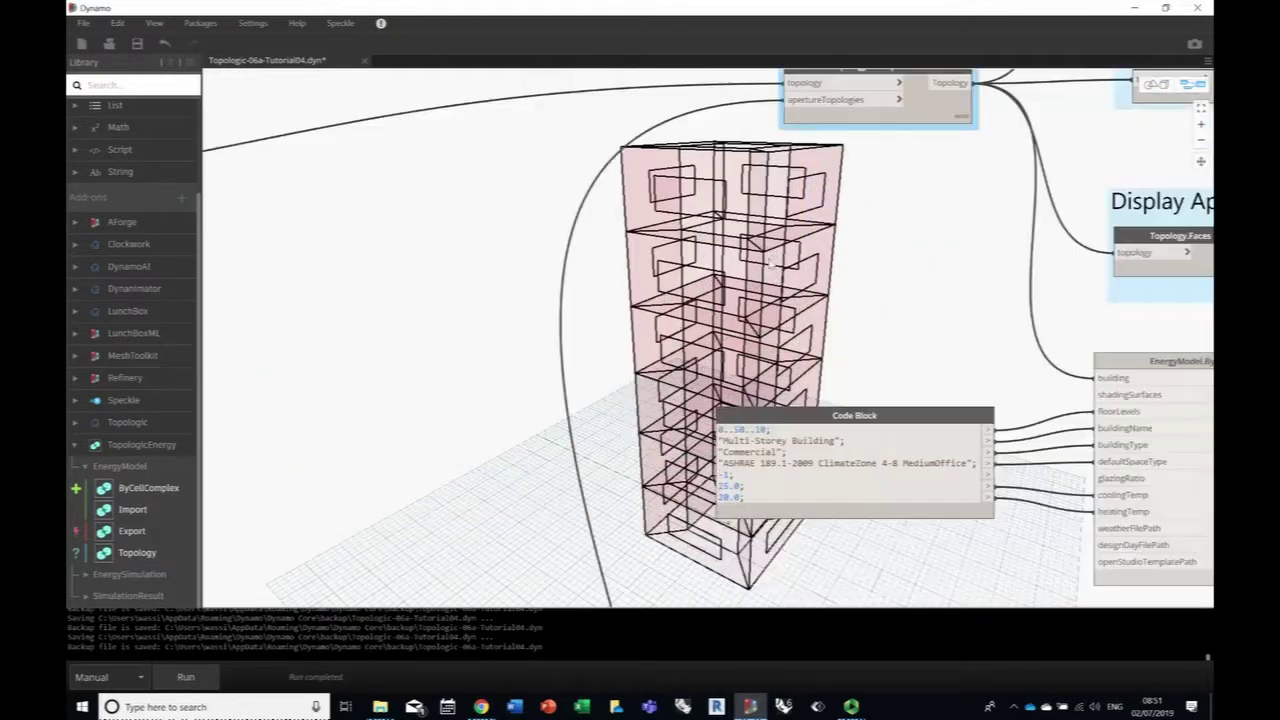
middle_drag(770, 262, 440, 166)
scroll(462, 204, up, 3)
scroll(686, 397, up, 4)
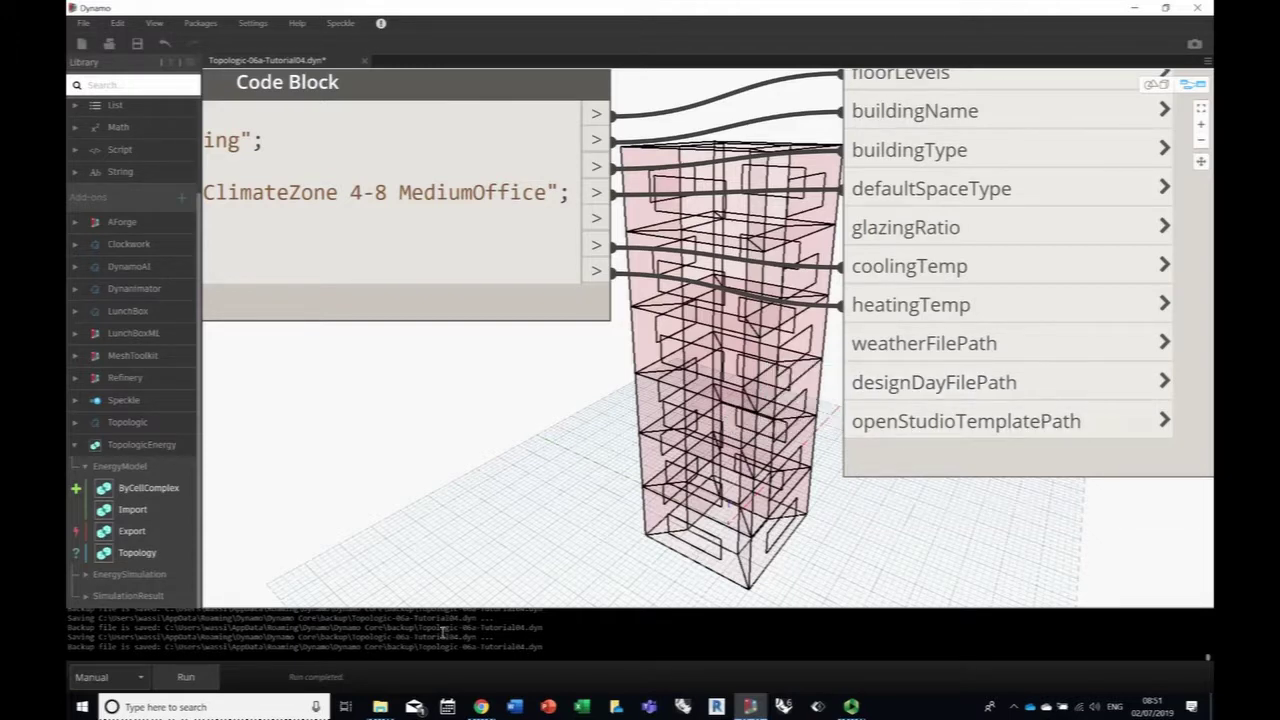
mouse_move(383, 707)
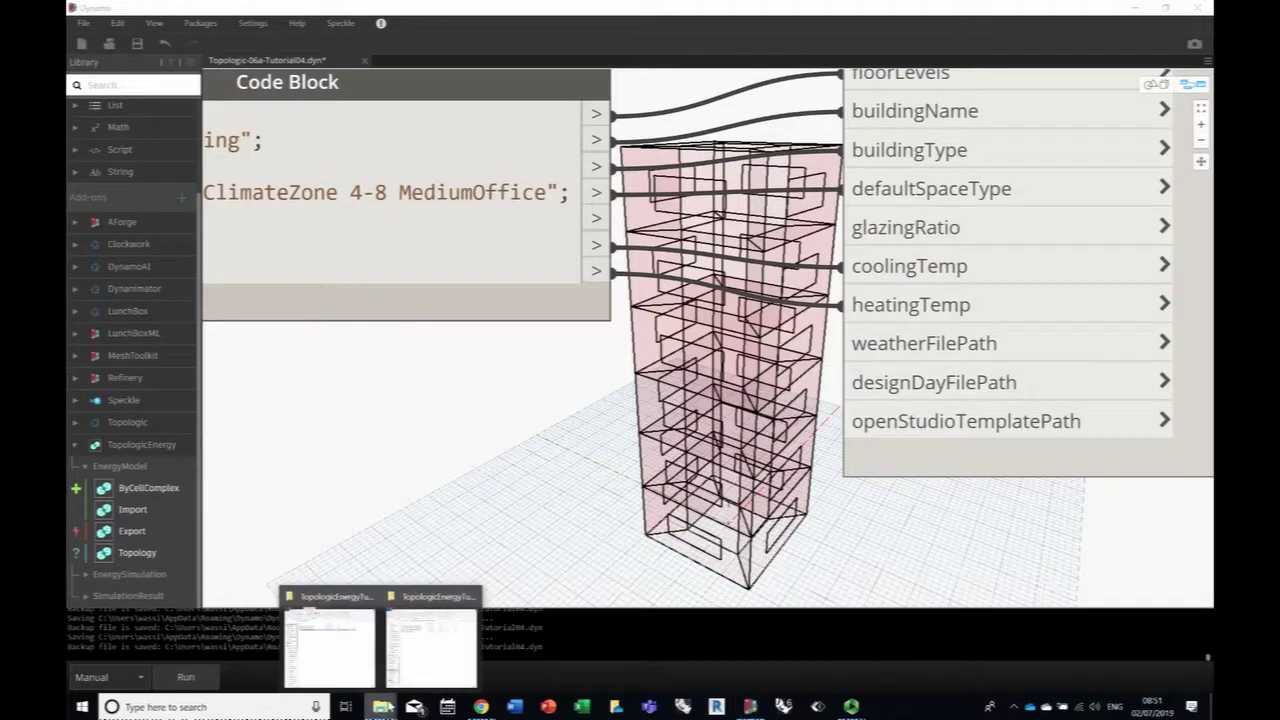
click(432, 652)
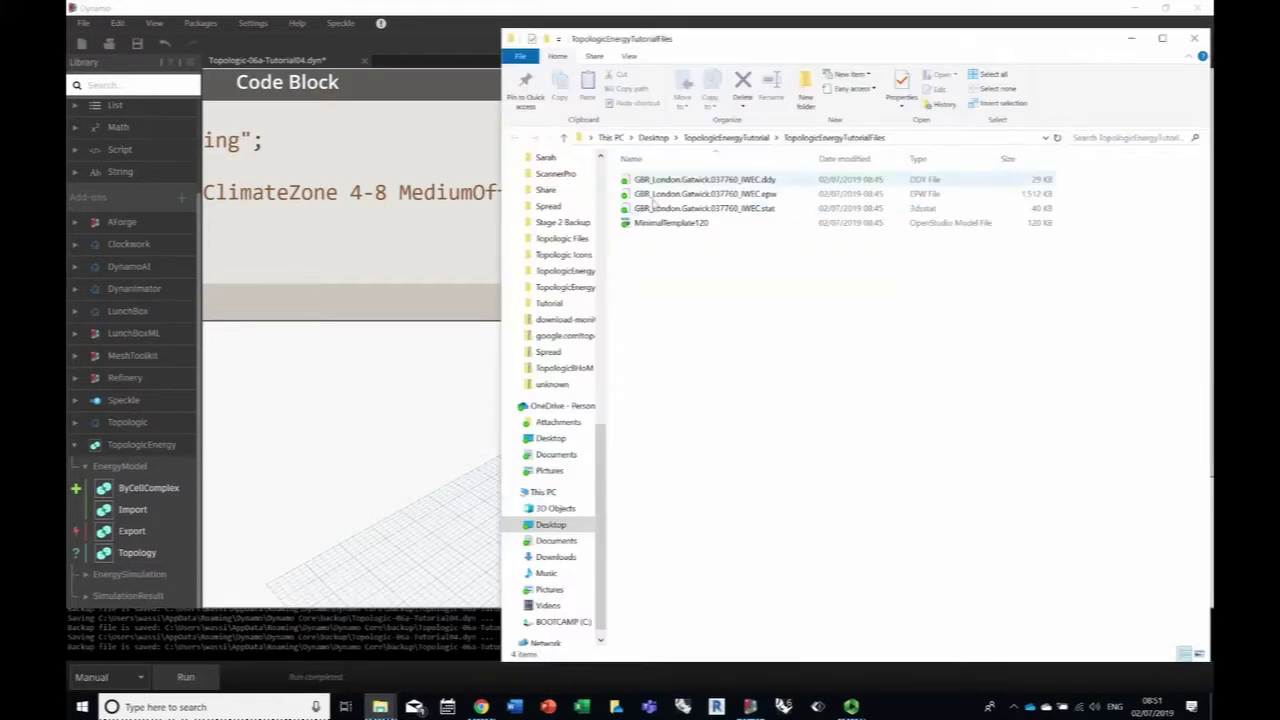
click(460, 421)
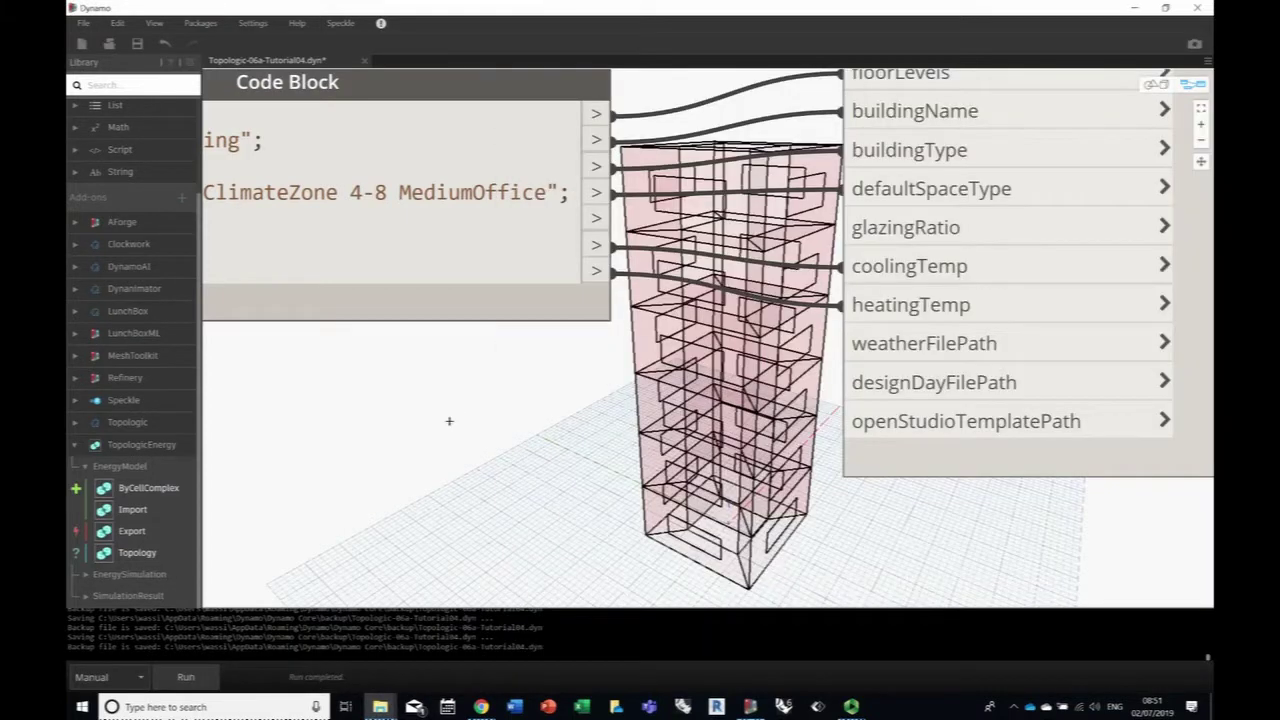
Step: Back in Dynamo, add a File Path node and place it below the Code Block
middle_drag(528, 429, 620, 425)
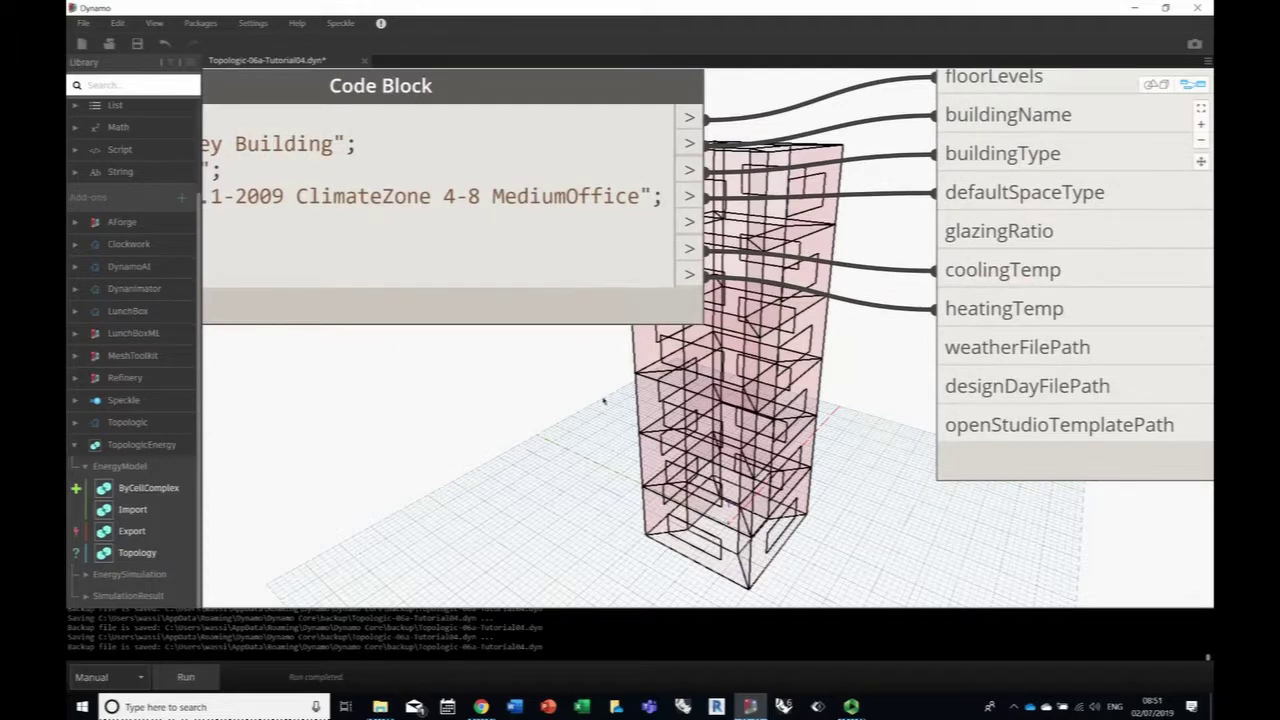
right_click(604, 401)
text(file)
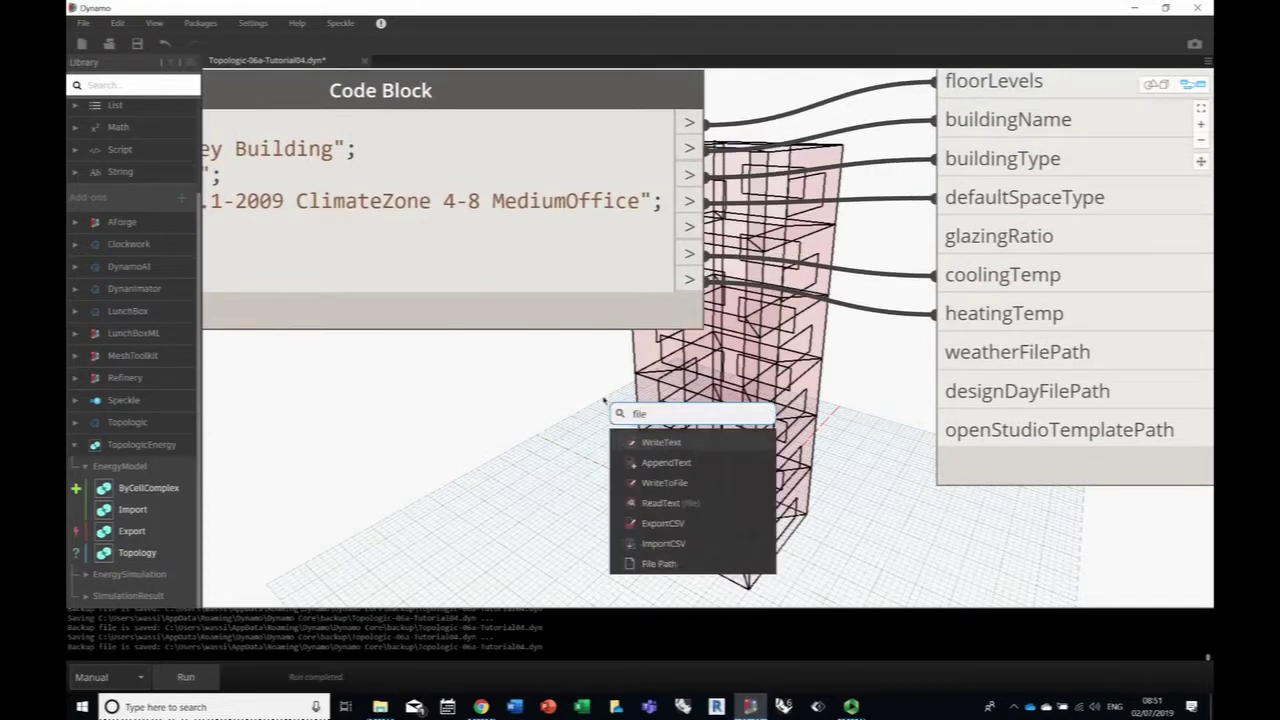
text( path)
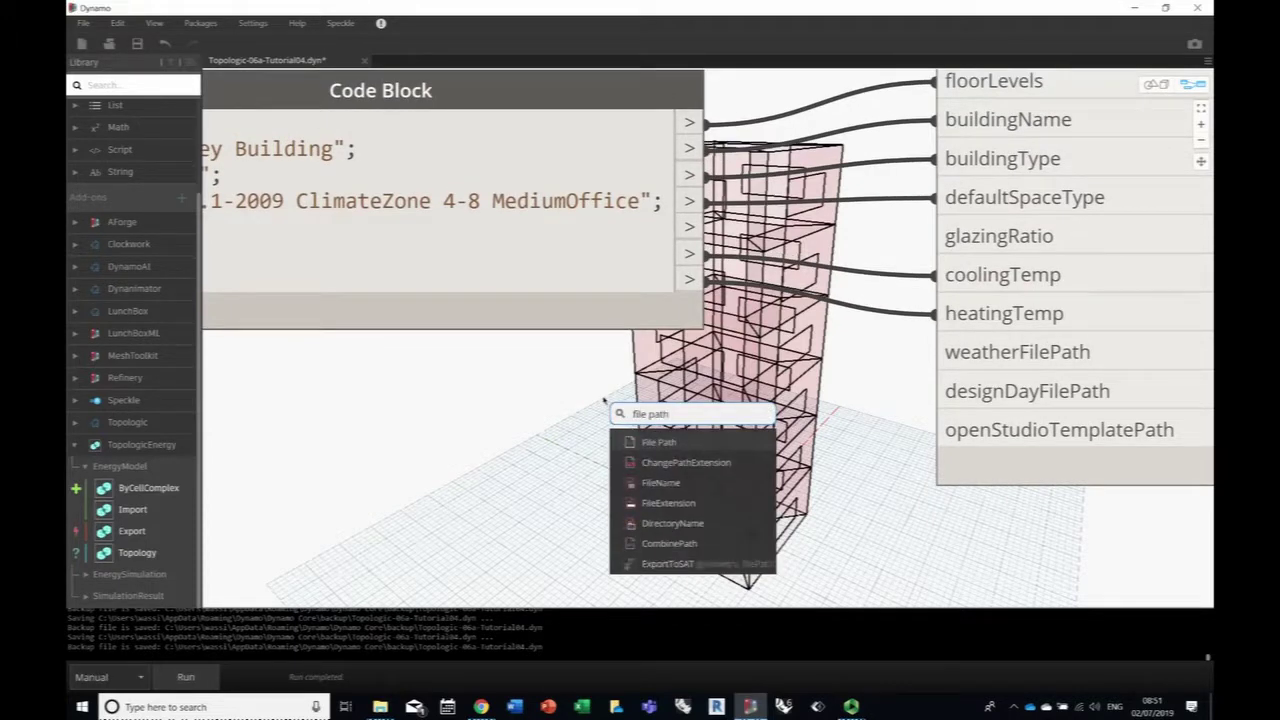
click(655, 441)
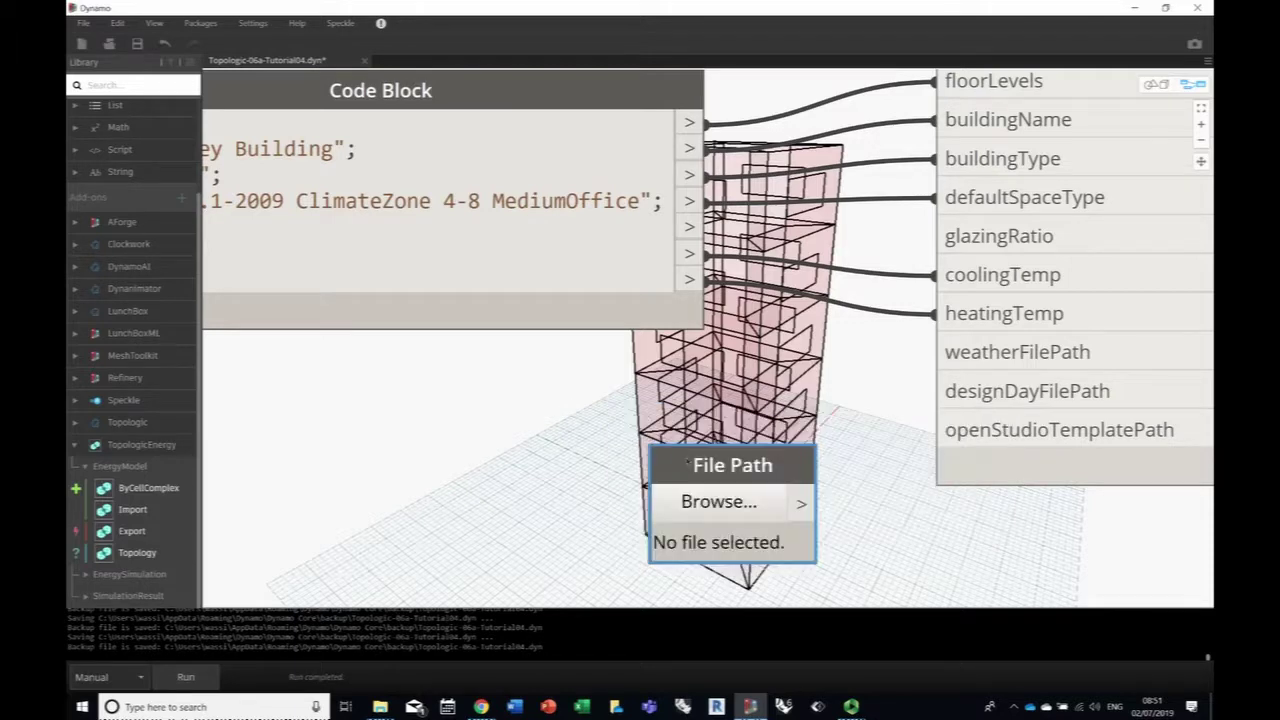
drag(688, 463, 560, 380)
Step: Set the File Path to GBR_London.Gatwick.037760_IWEC.epw from the TopologicEnergyTutorialFiles folder and wire it to the weatherFilePath input
click(588, 406)
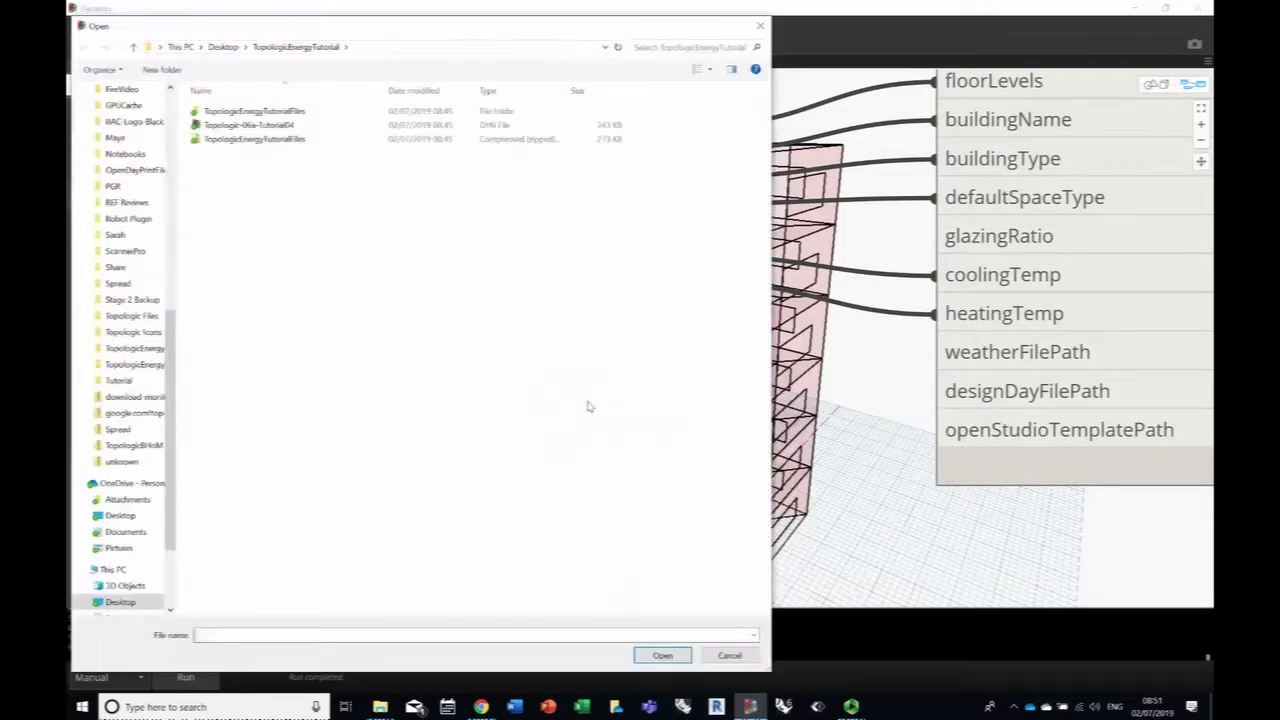
double_click(232, 112)
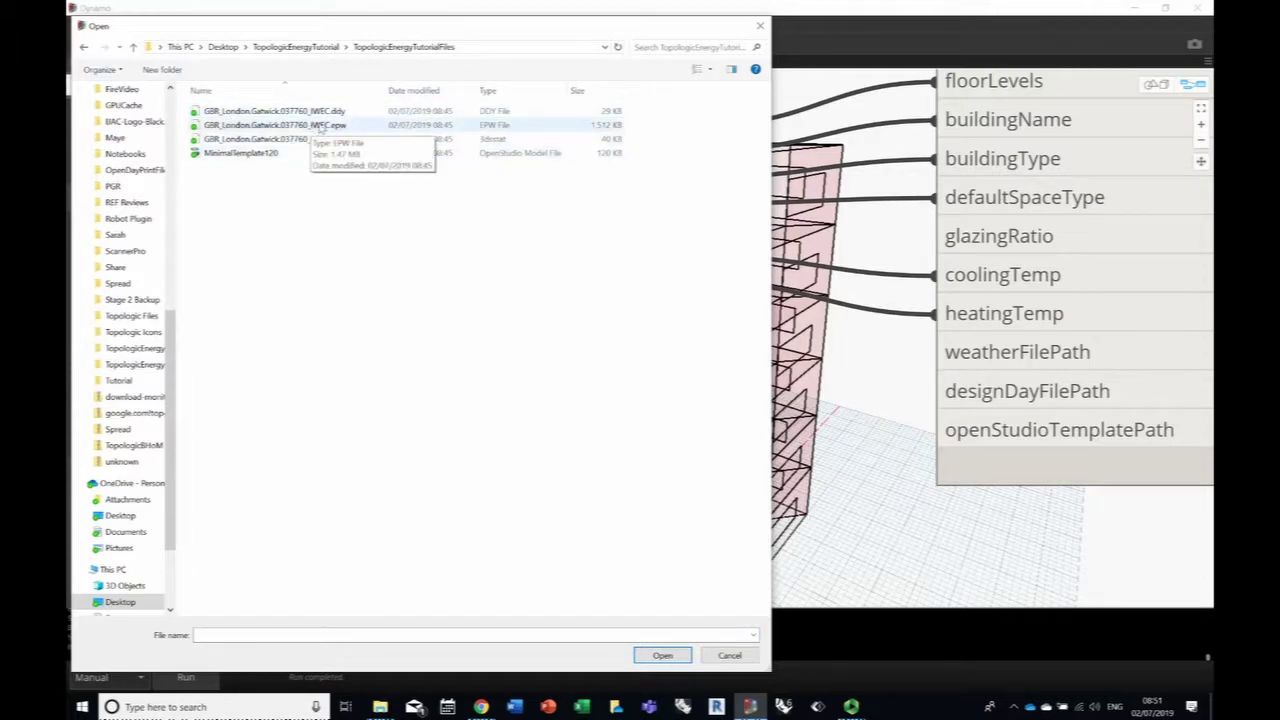
click(336, 126)
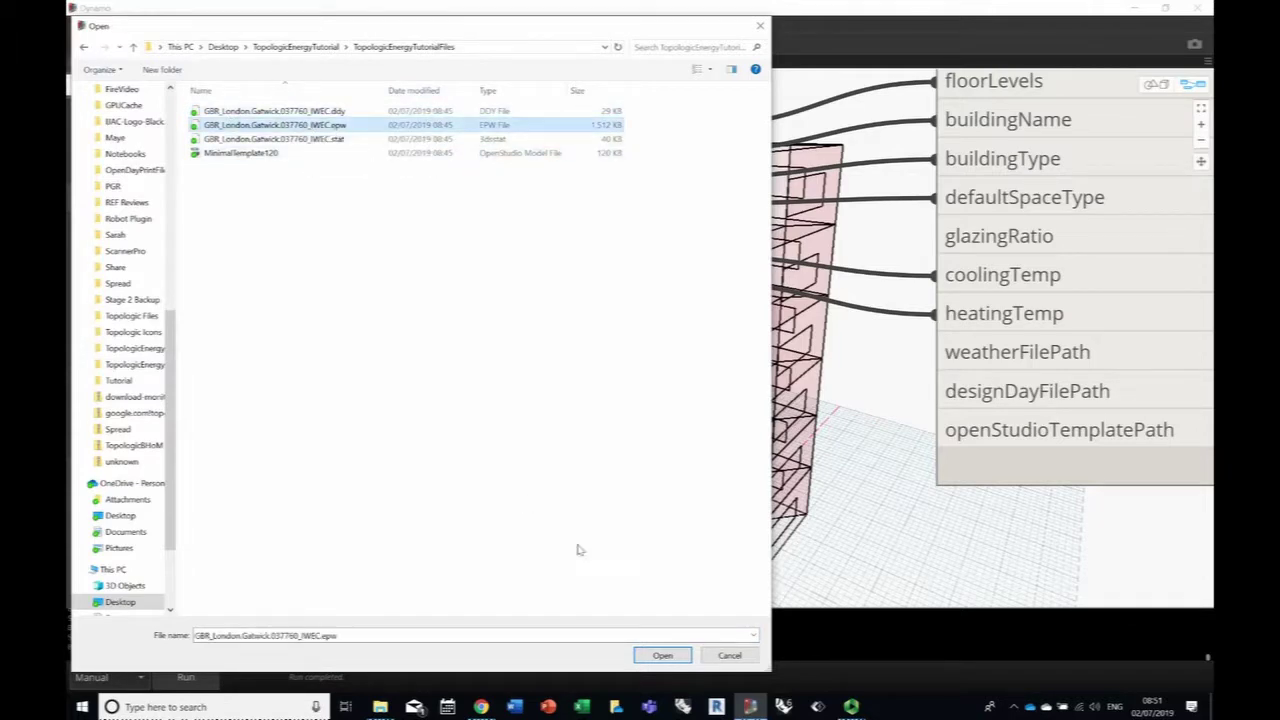
click(662, 655)
drag(762, 375, 364, 378)
drag(722, 411, 940, 352)
scroll(829, 391, up, 3)
scroll(829, 391, down, 3)
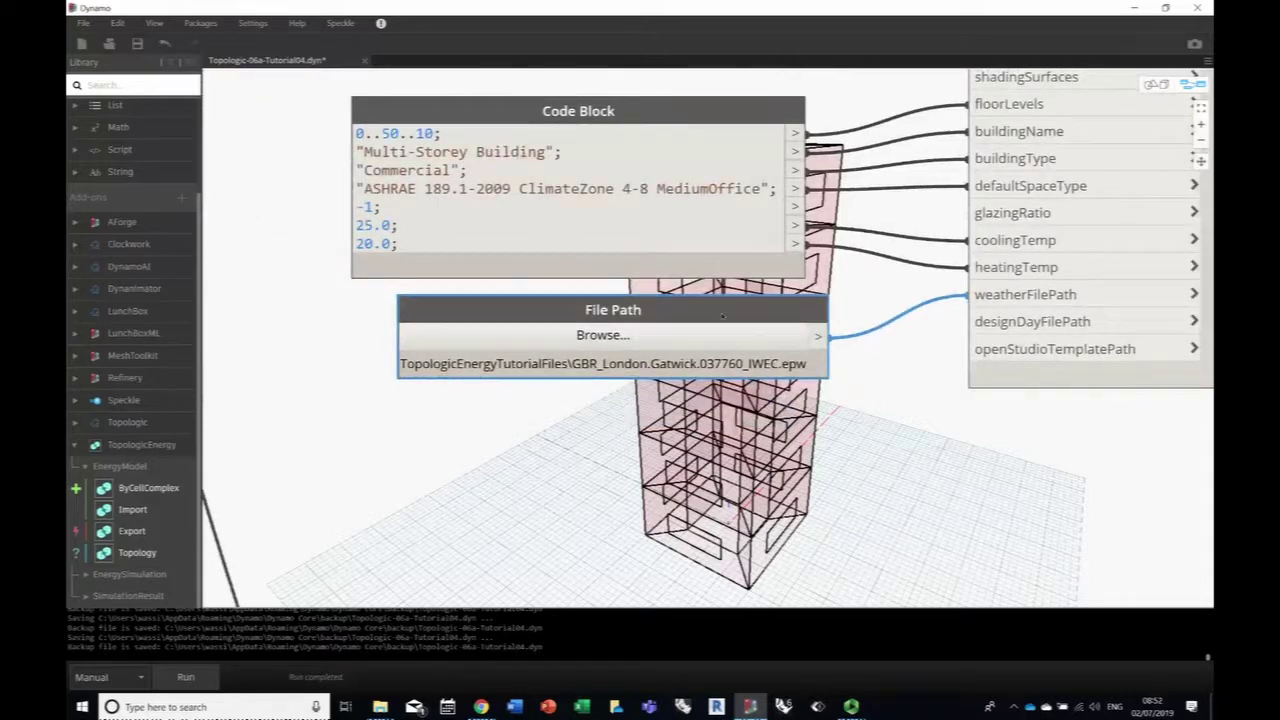
Step: Duplicate the File Path node below the original, set it to GBR_London.Gatwick.037760_IWEC.ddy and wire it to designDayFilePath
key(ctrl+c)
key(ctrl+v)
drag(807, 376, 476, 397)
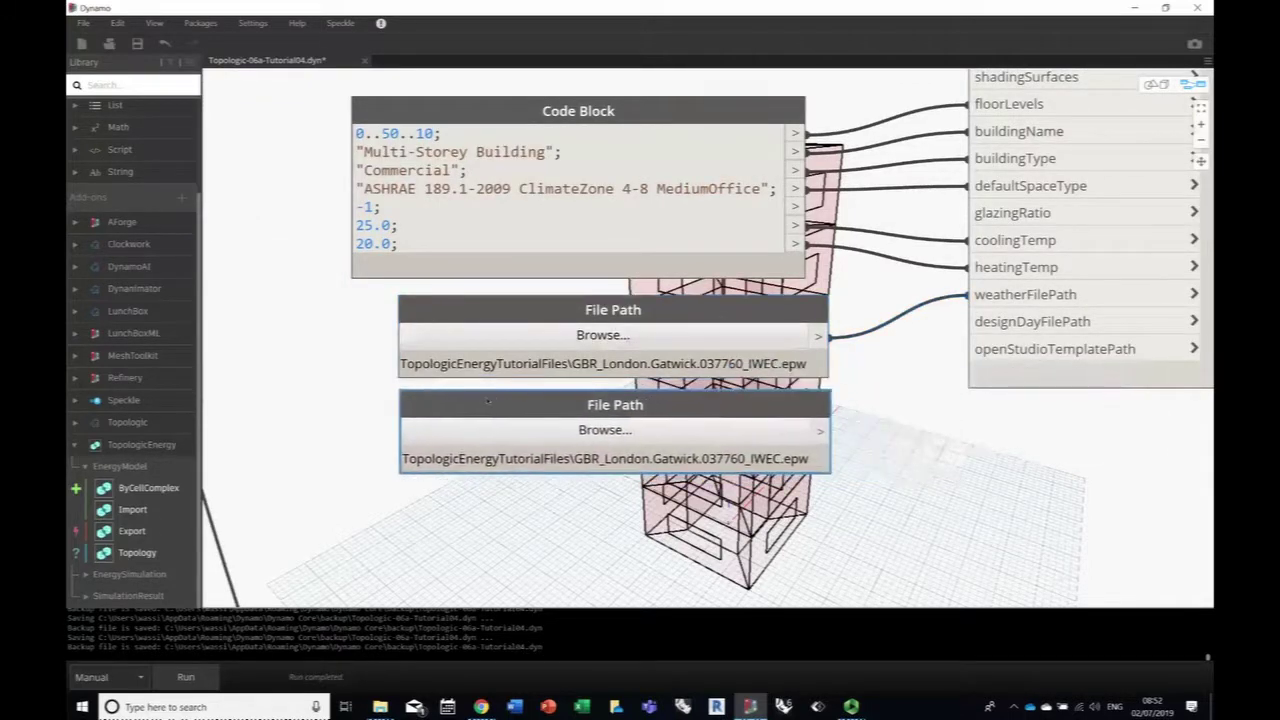
click(515, 433)
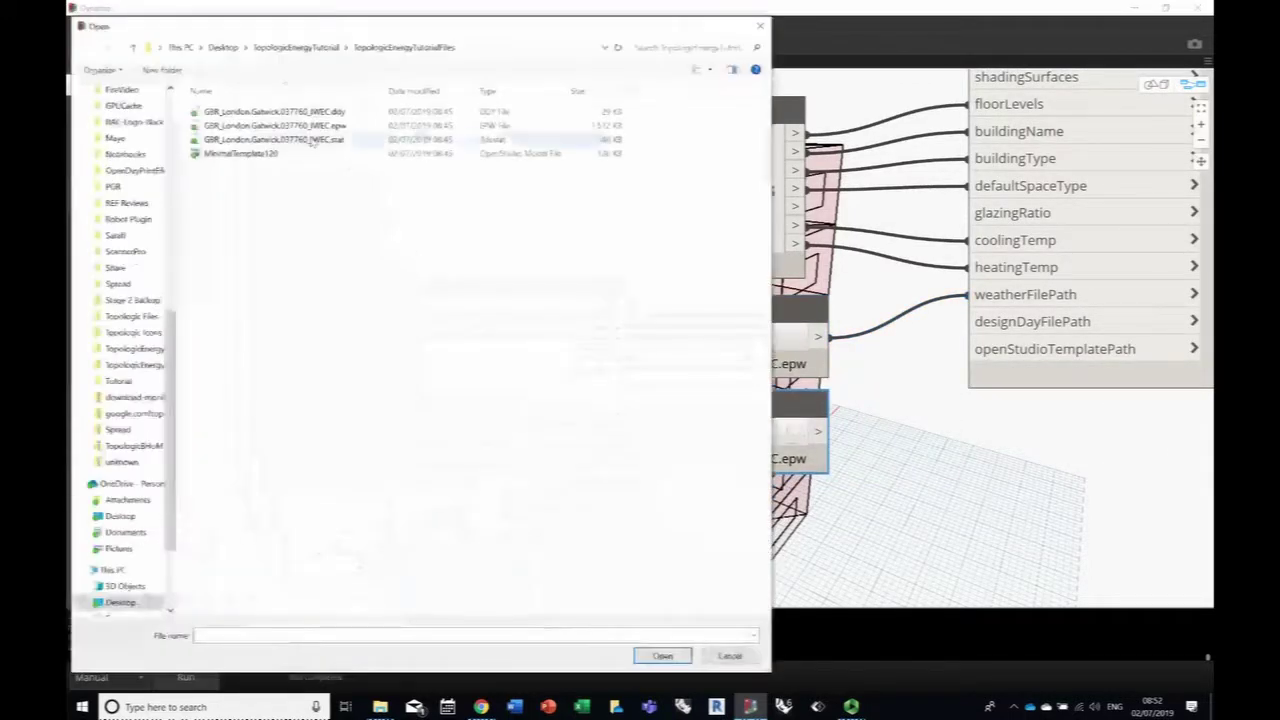
click(300, 113)
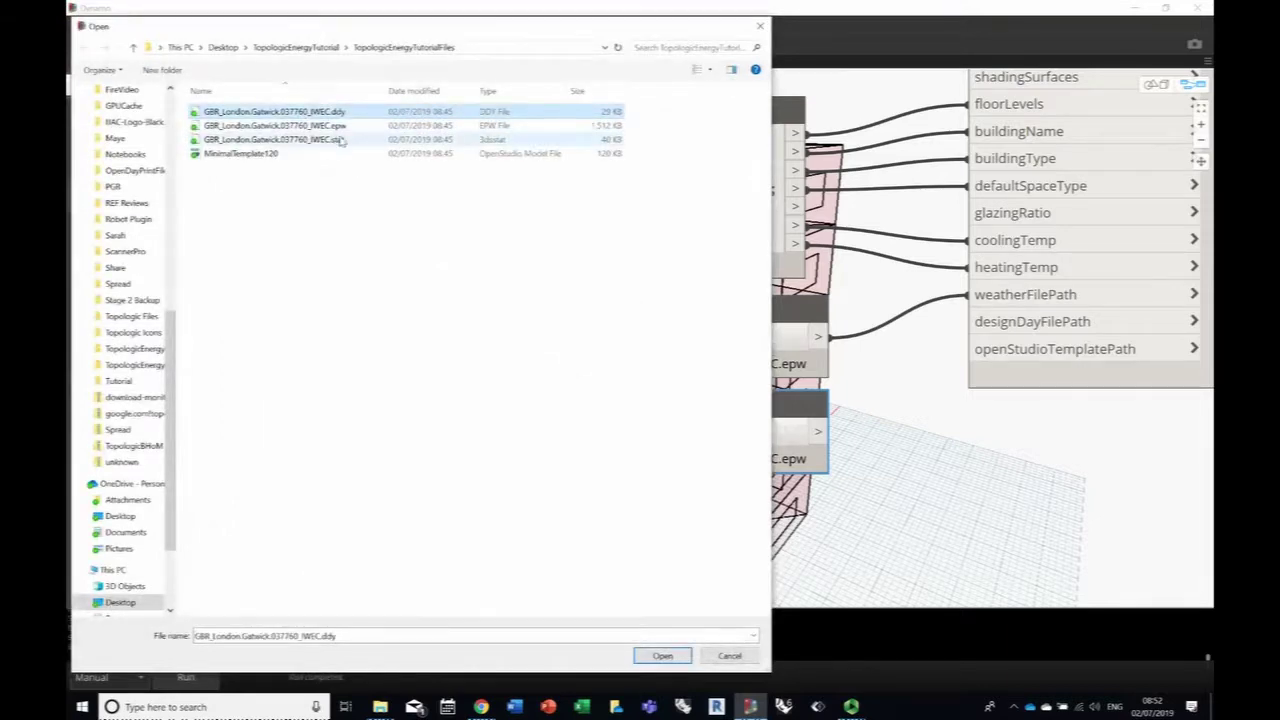
click(682, 652)
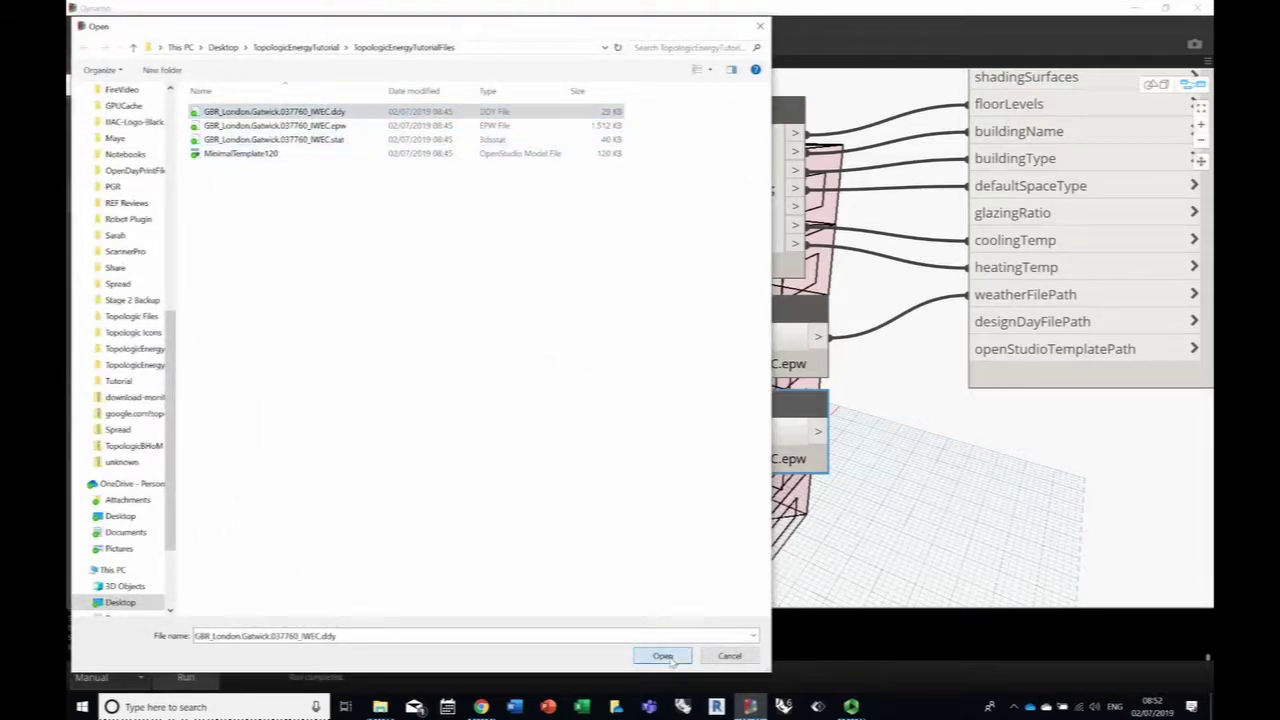
drag(826, 430, 960, 333)
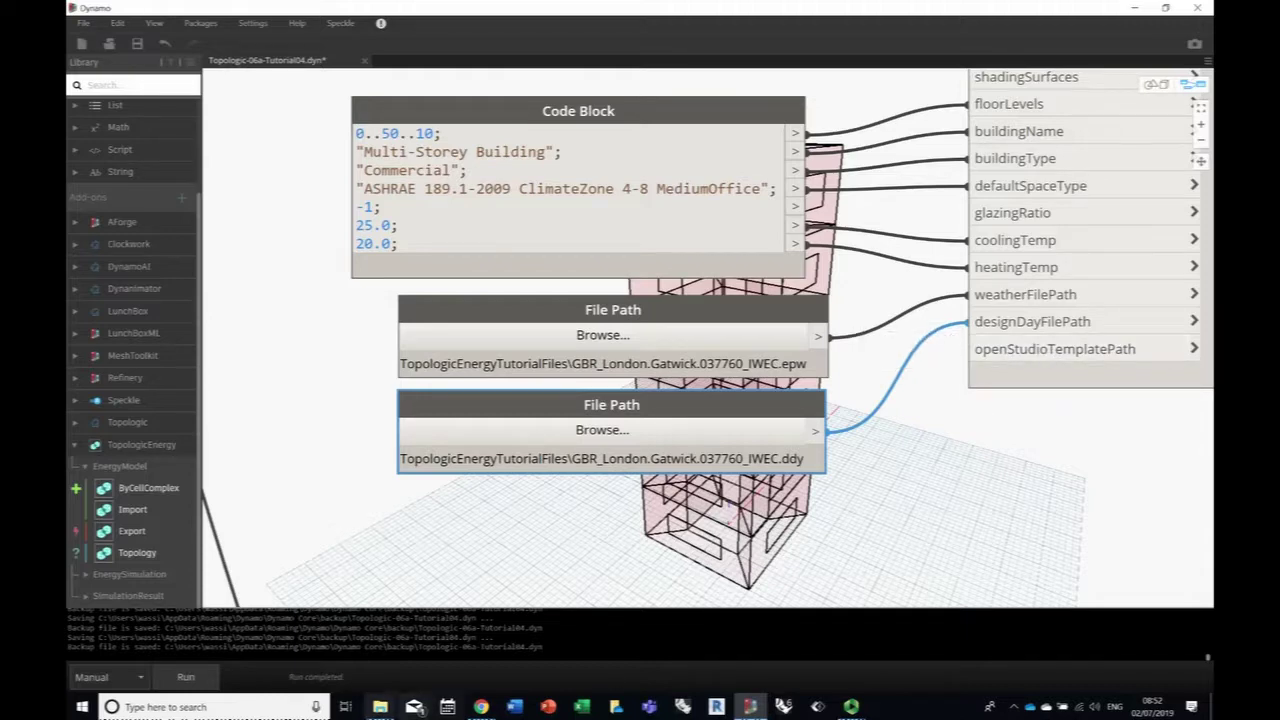
Step: Switch to the TopologicEnergyTutorialFiles folder in File Explorer and open MinimalTemplate120 in Notepad to check its OS:Version identifier
click(381, 703)
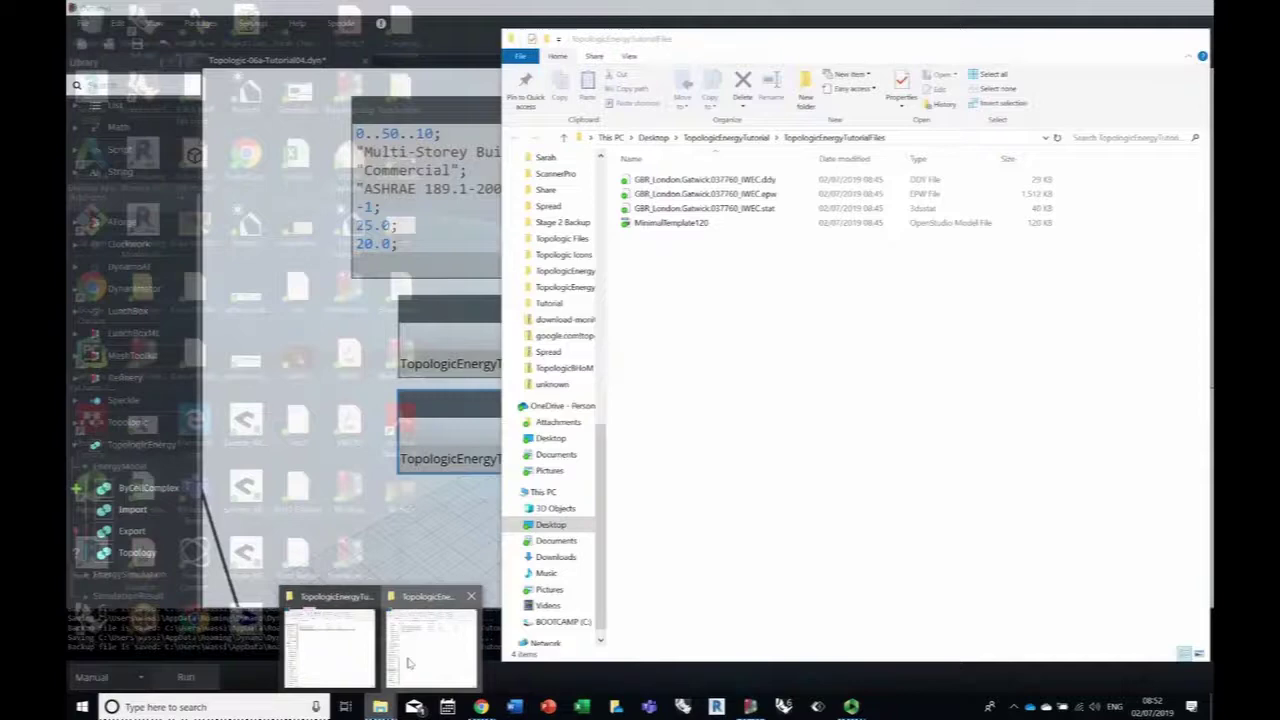
click(432, 645)
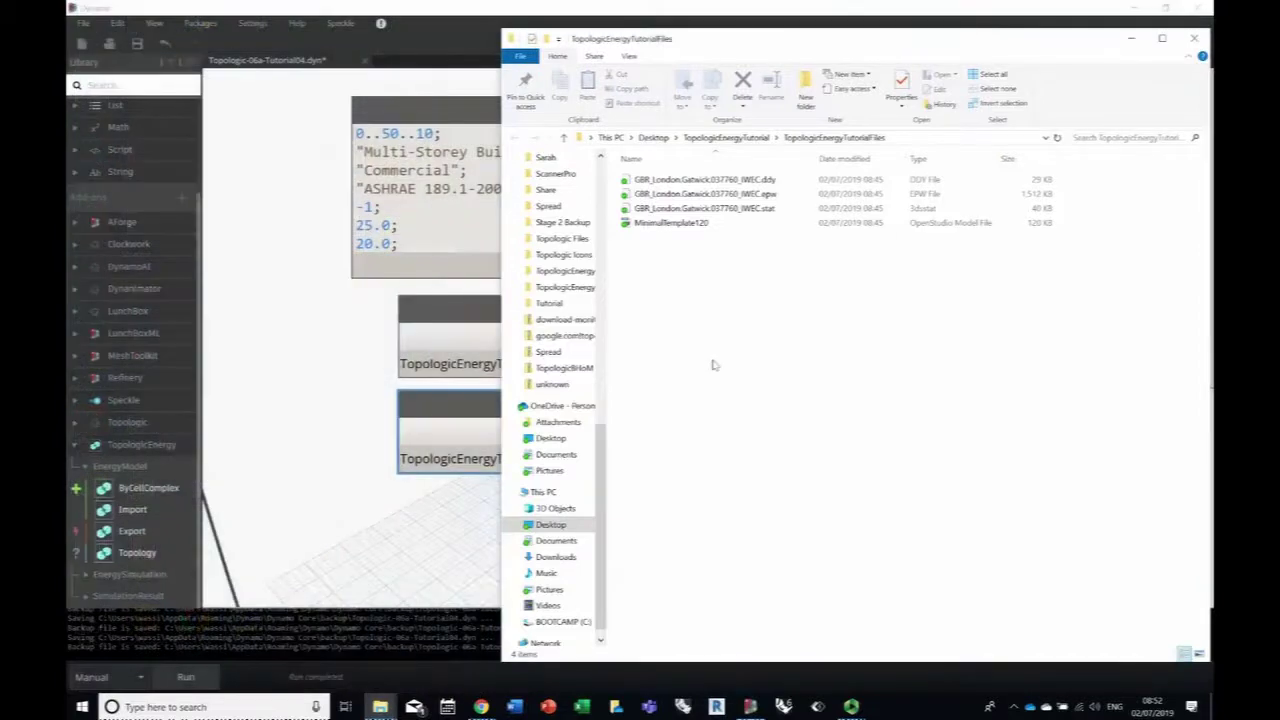
click(657, 224)
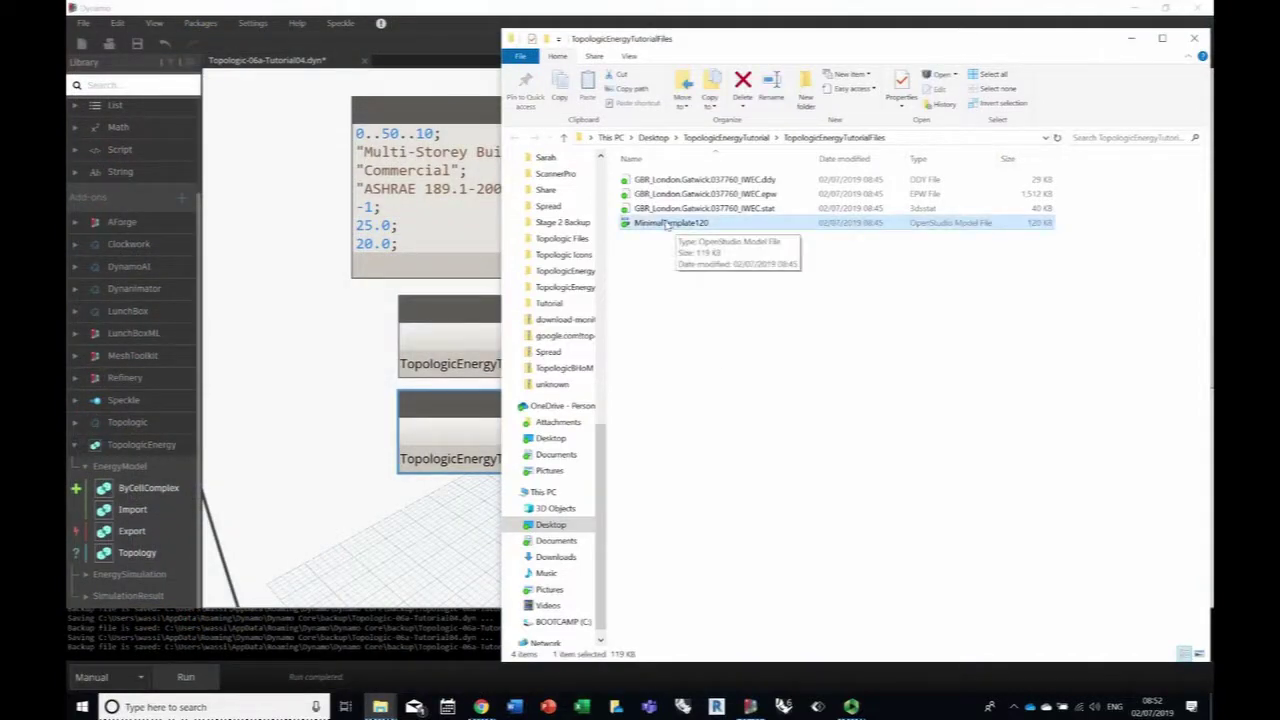
right_click(666, 225)
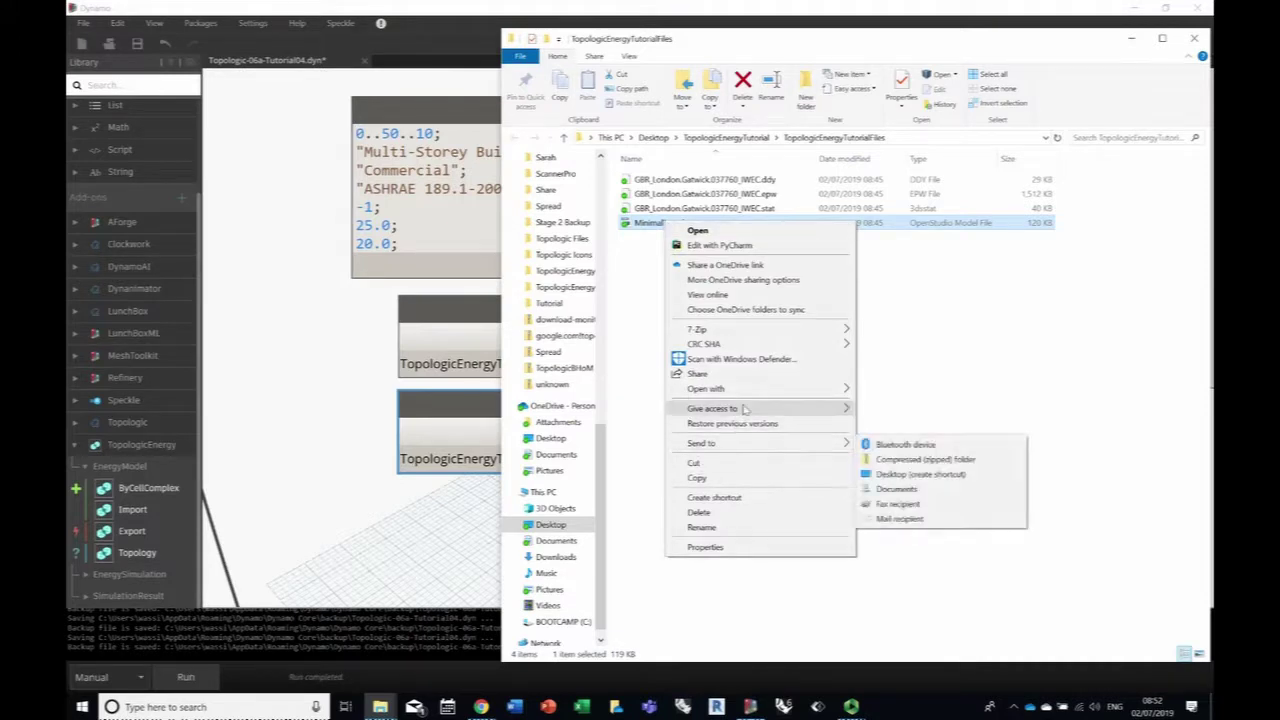
mouse_move(752, 394)
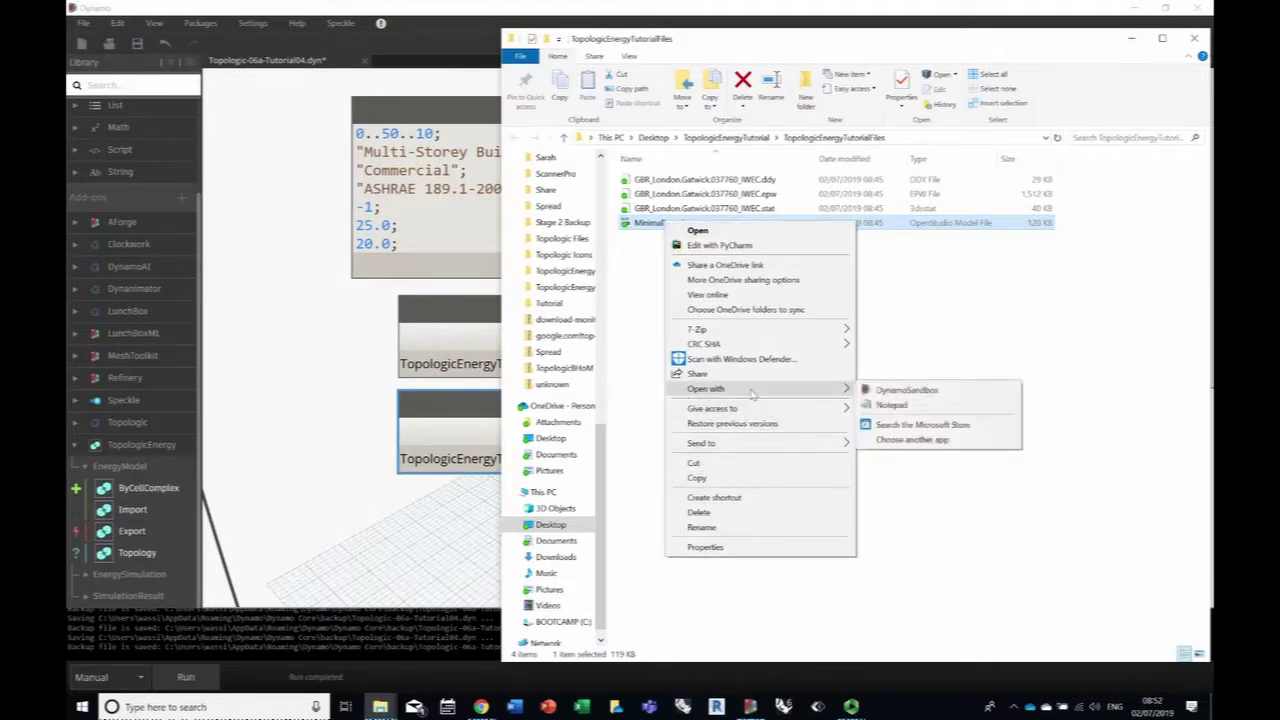
click(891, 405)
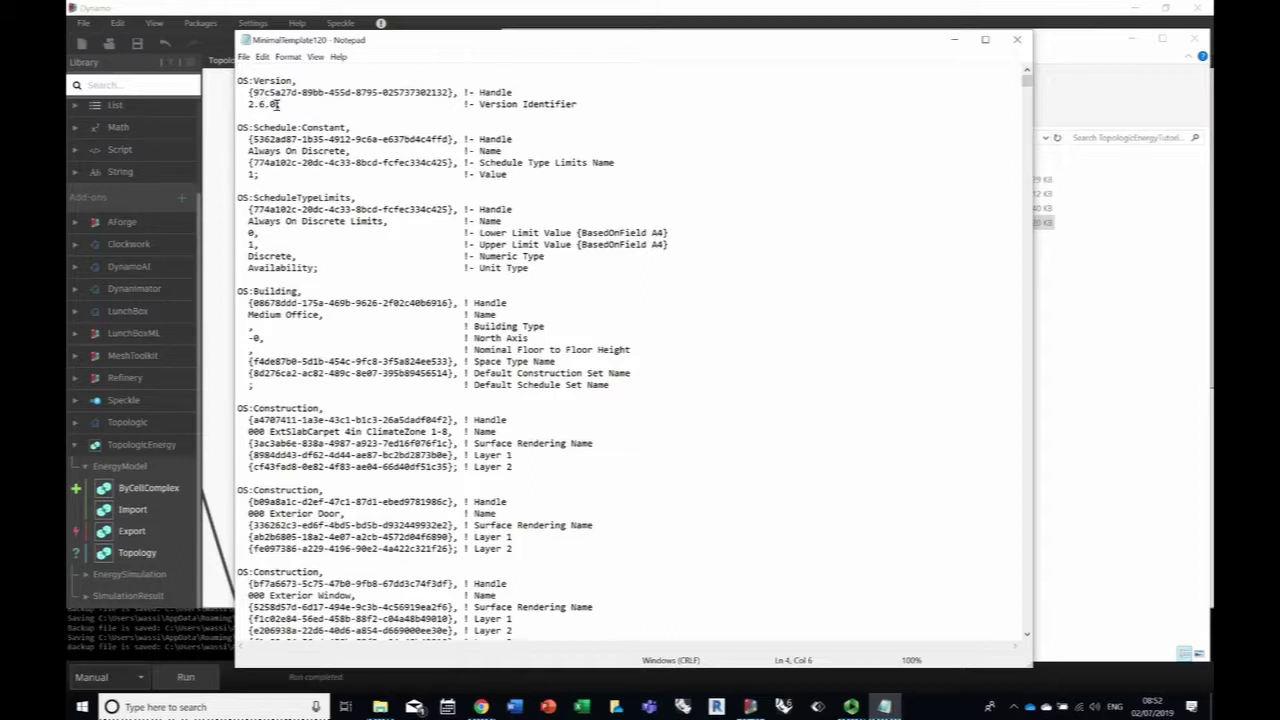
Step: Change the OS:Version identifier in MinimalTemplate120.osm to 2.8.0, then close the file and save the changes
key(BackSpace)
text(8)
click(1017, 39)
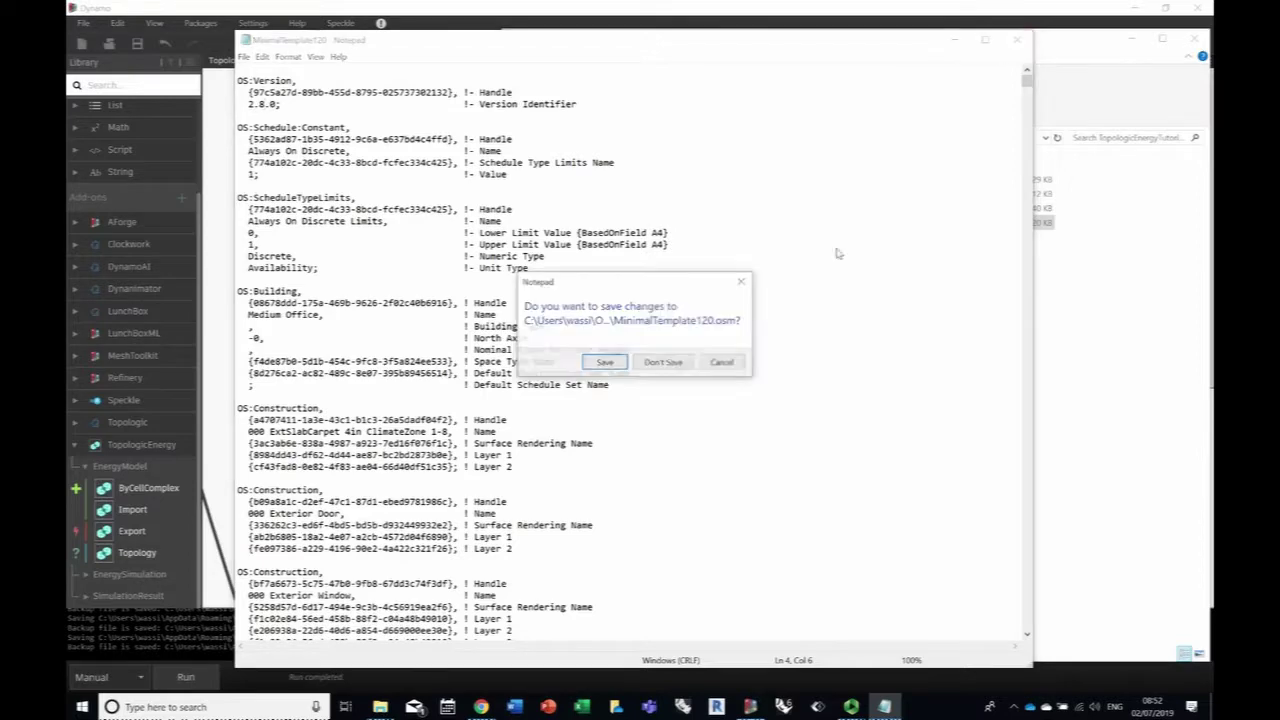
click(605, 364)
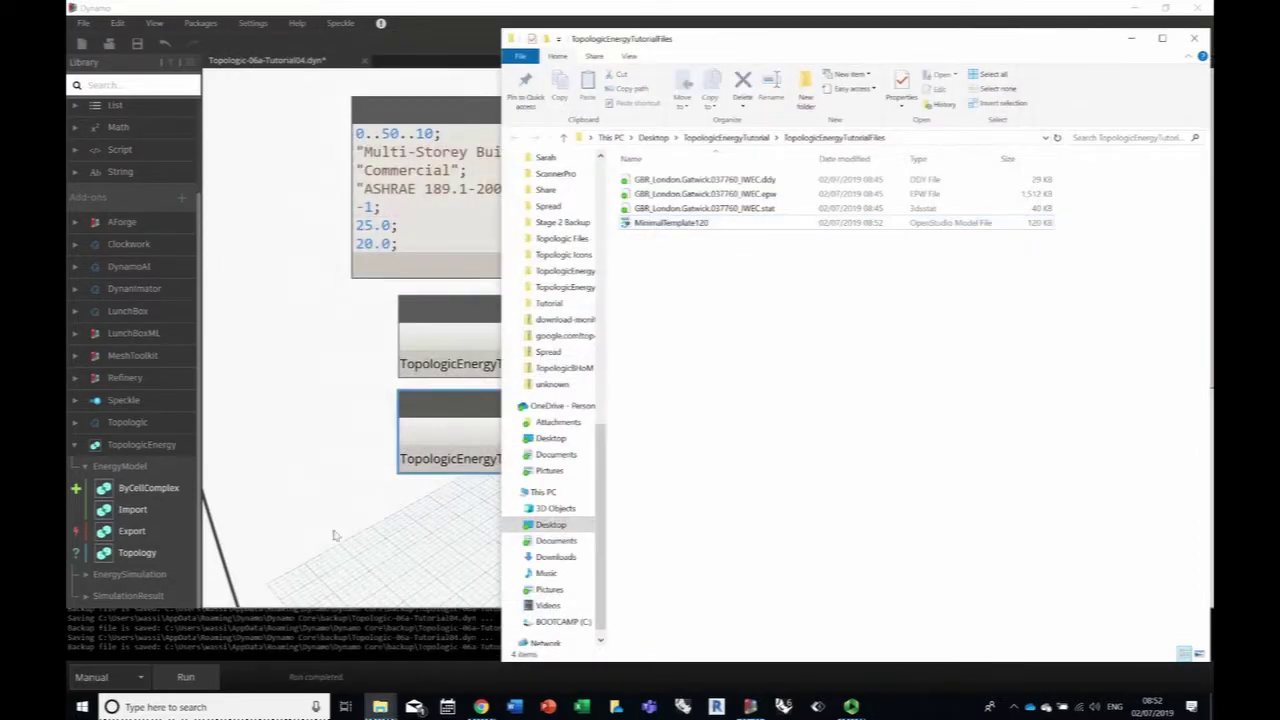
Step: Back in Dynamo, paste another File Path node below the .ddy one and set it to MinimalTemplate120.osm from TopologicEnergyTutorialFiles
click(337, 536)
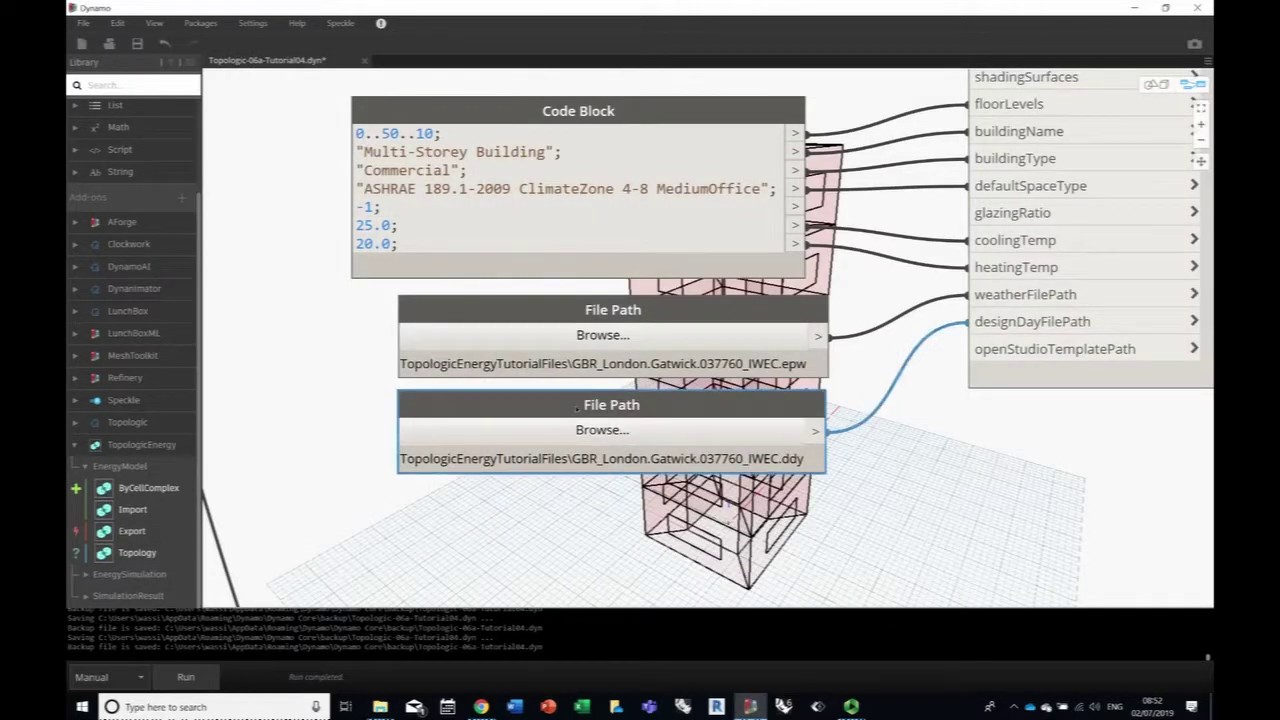
key(ctrl+v)
drag(759, 386, 414, 502)
click(488, 533)
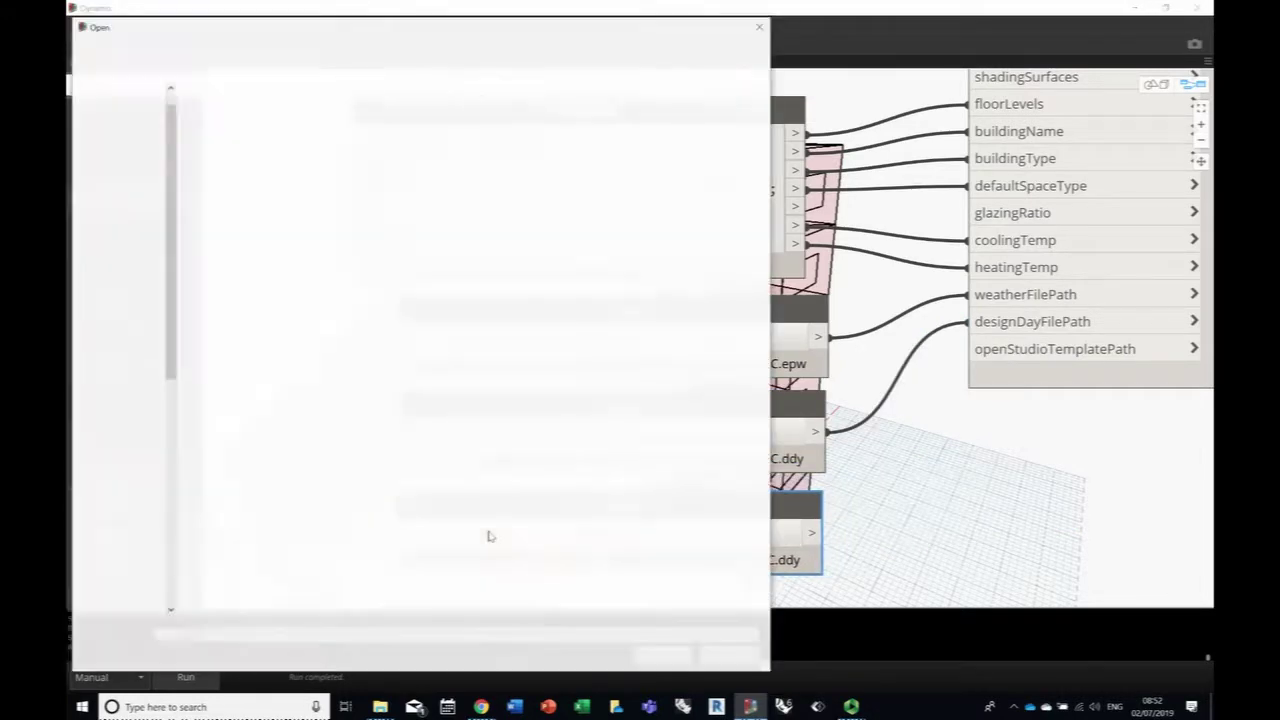
click(240, 153)
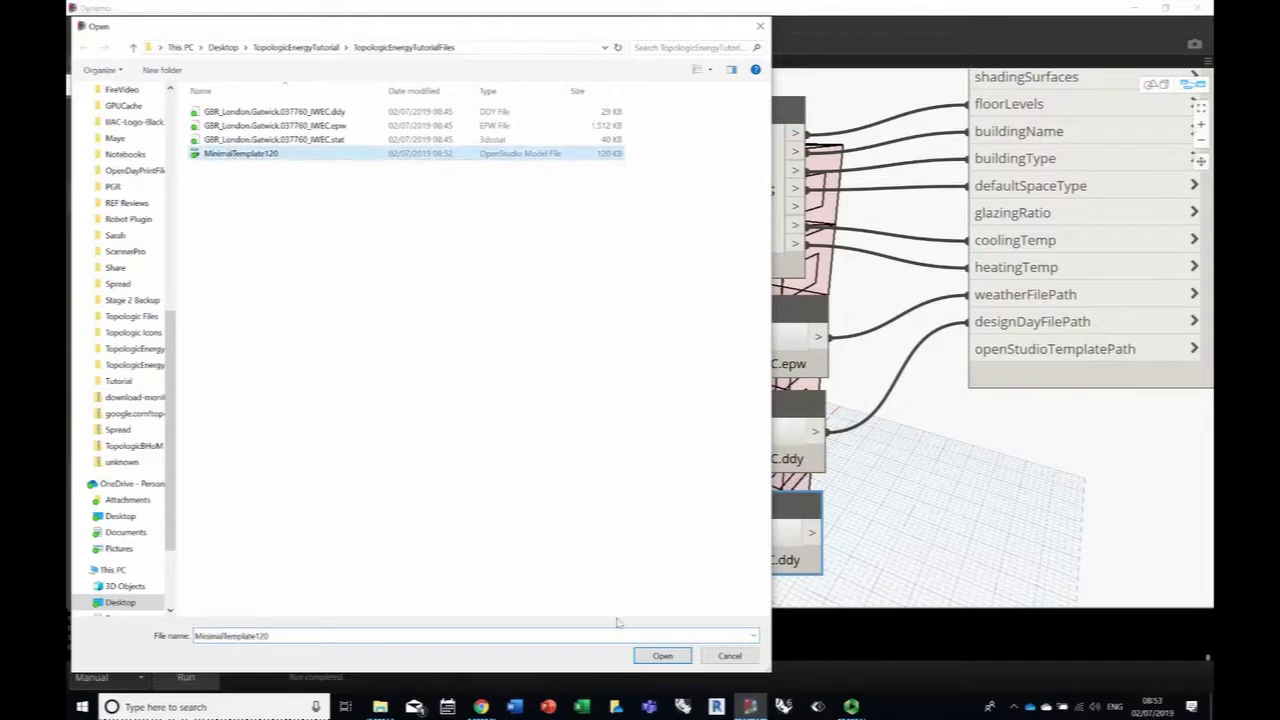
click(662, 655)
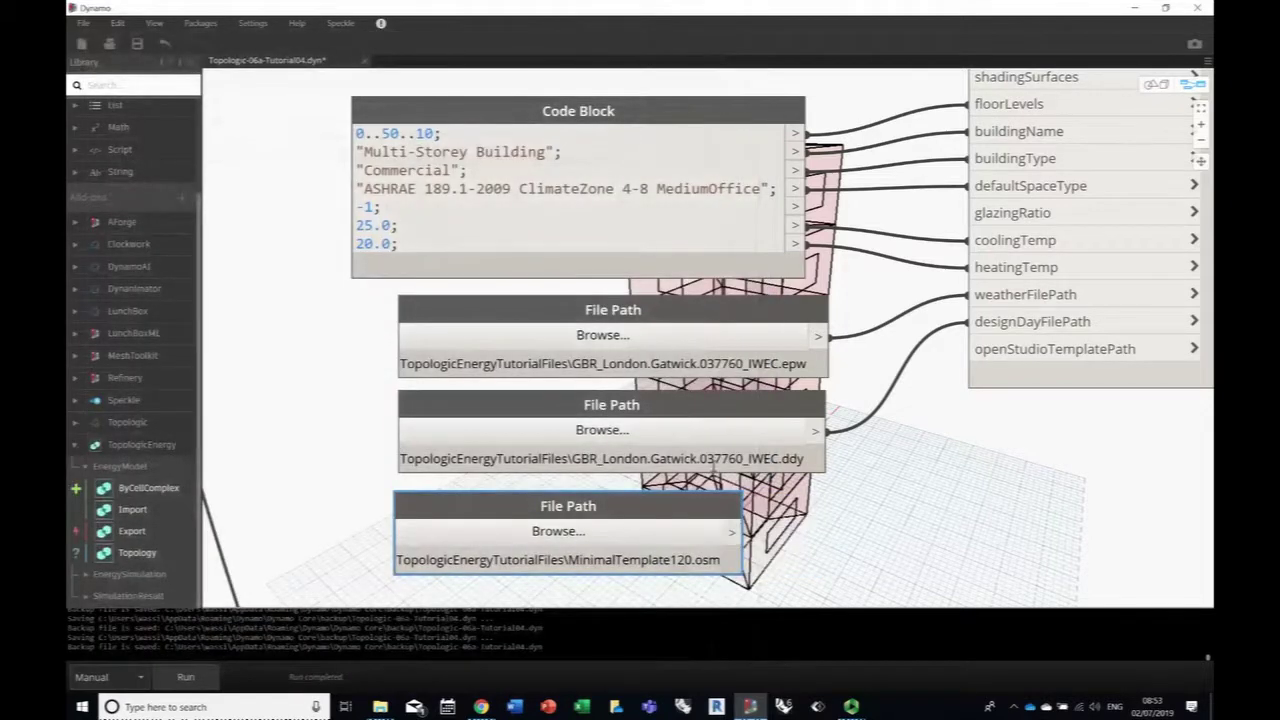
Step: Wire the MinimalTemplate120.osm File Path to the openStudioTemplatePath input of EnergyModel.ByCellComplex and run the graph
click(733, 531)
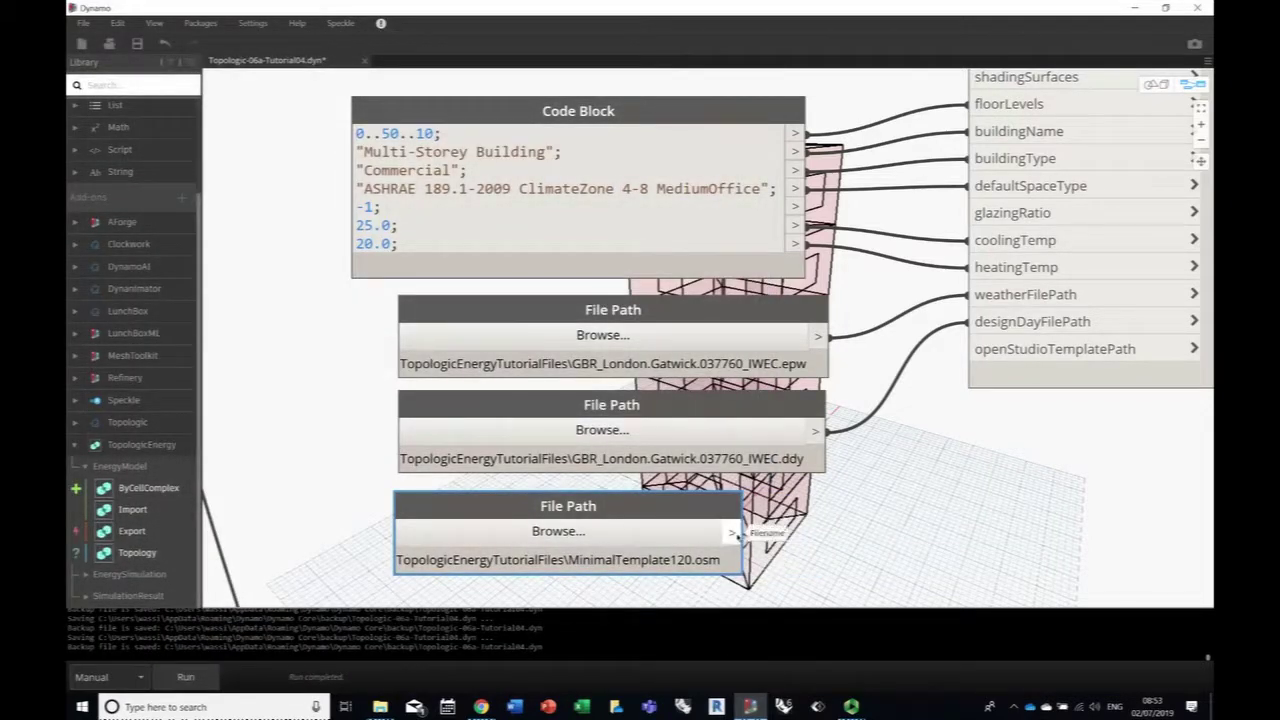
click(975, 349)
middle_drag(976, 460, 912, 457)
scroll(911, 513, down, 3)
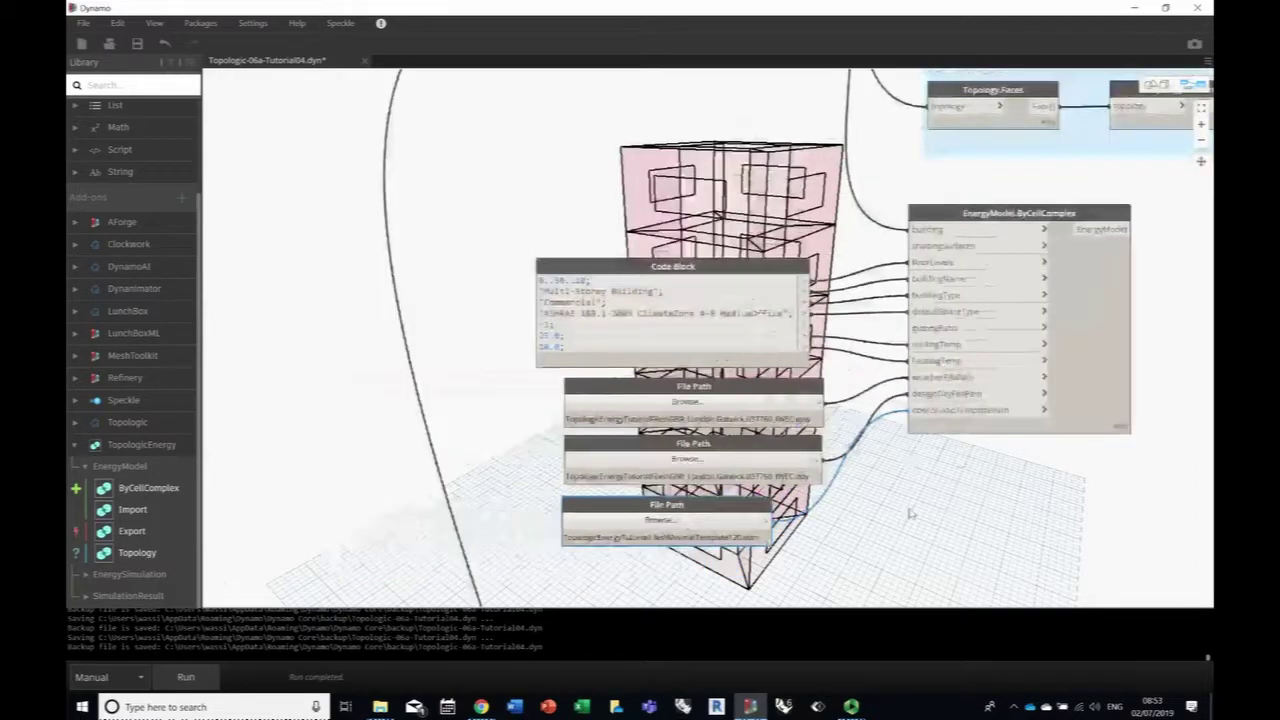
scroll(911, 513, down, 2)
scroll(588, 456, up, 5)
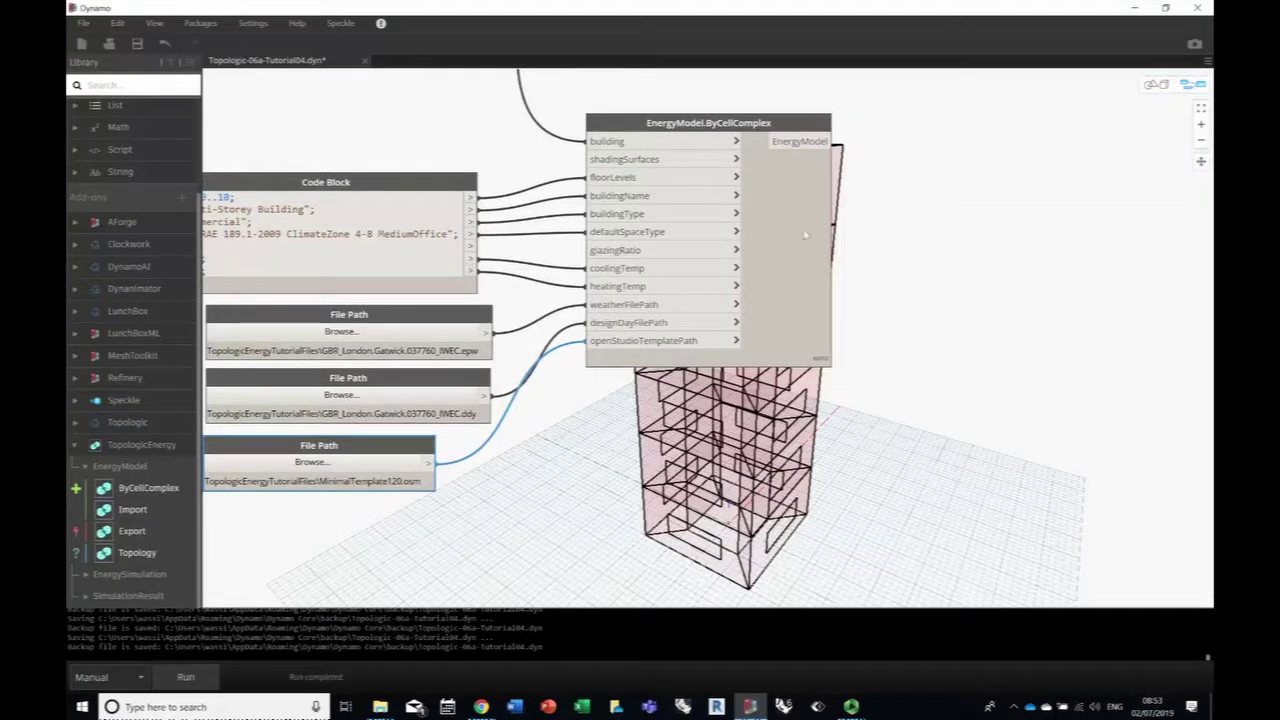
click(206, 680)
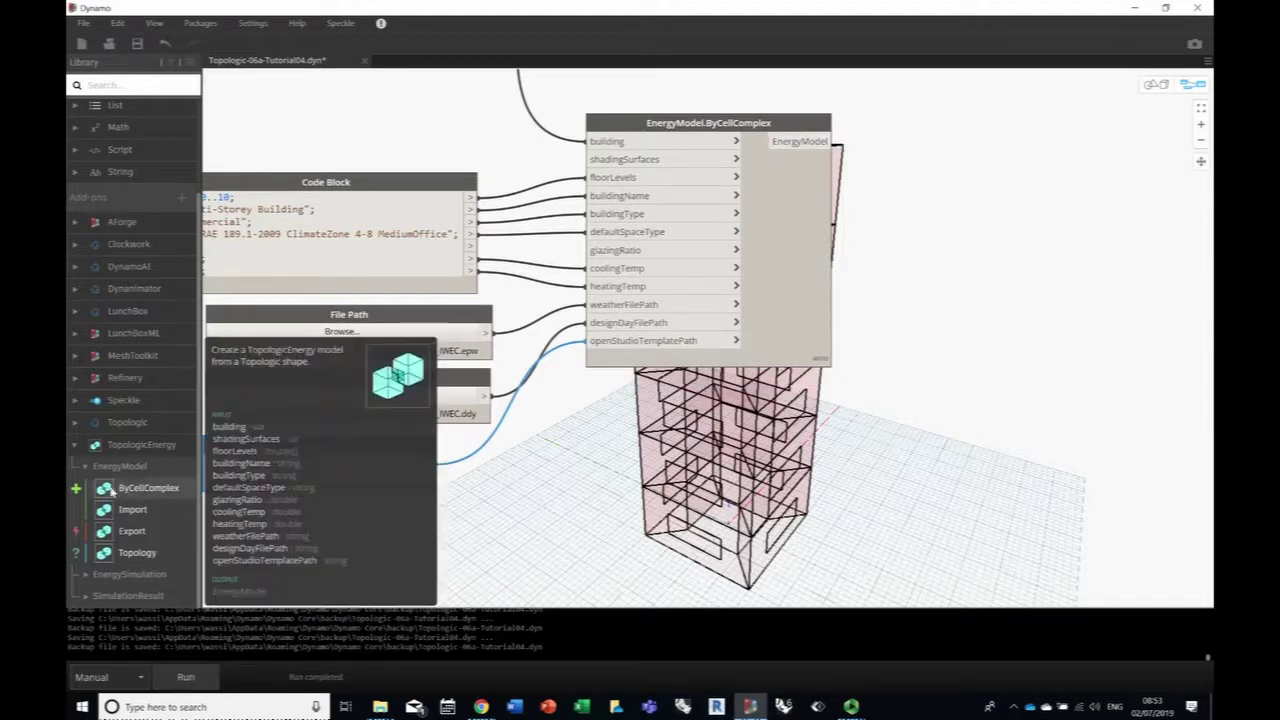
Step: Add an EnergySimulation.ByEnergyModel node from TopologicEnergy and place it to the right of EnergyModel.ByCellComplex
click(118, 466)
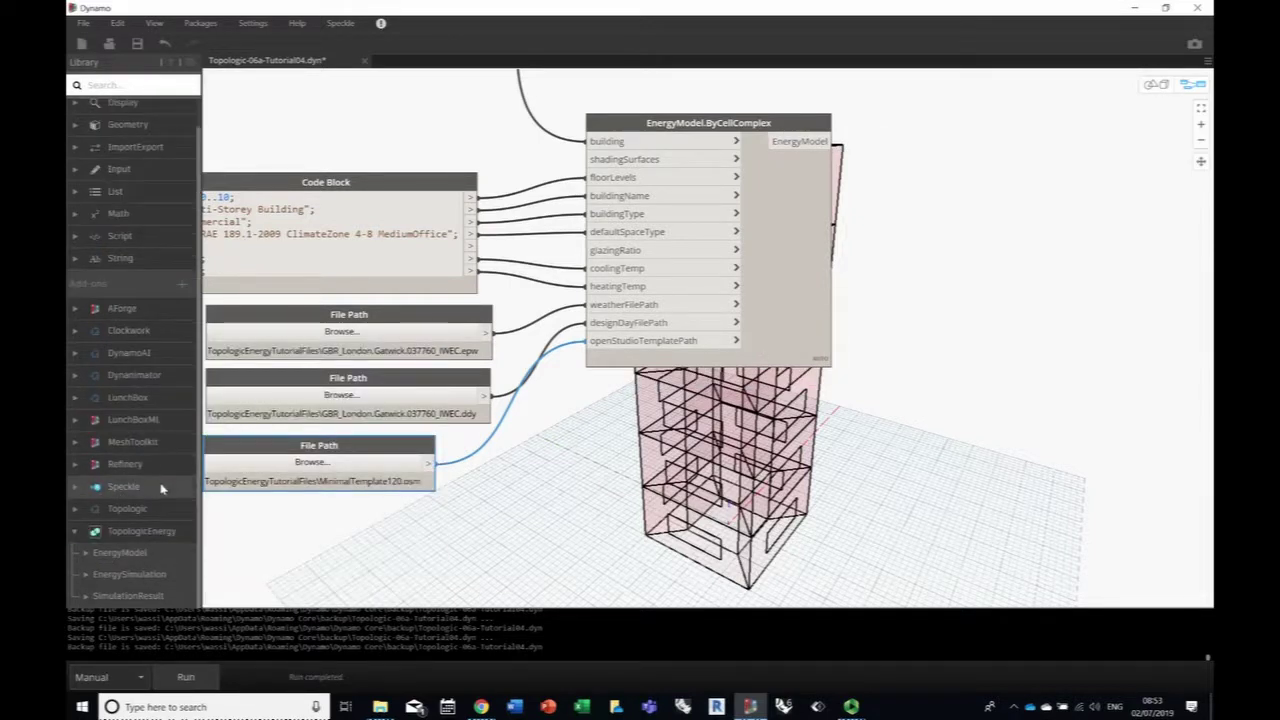
click(90, 574)
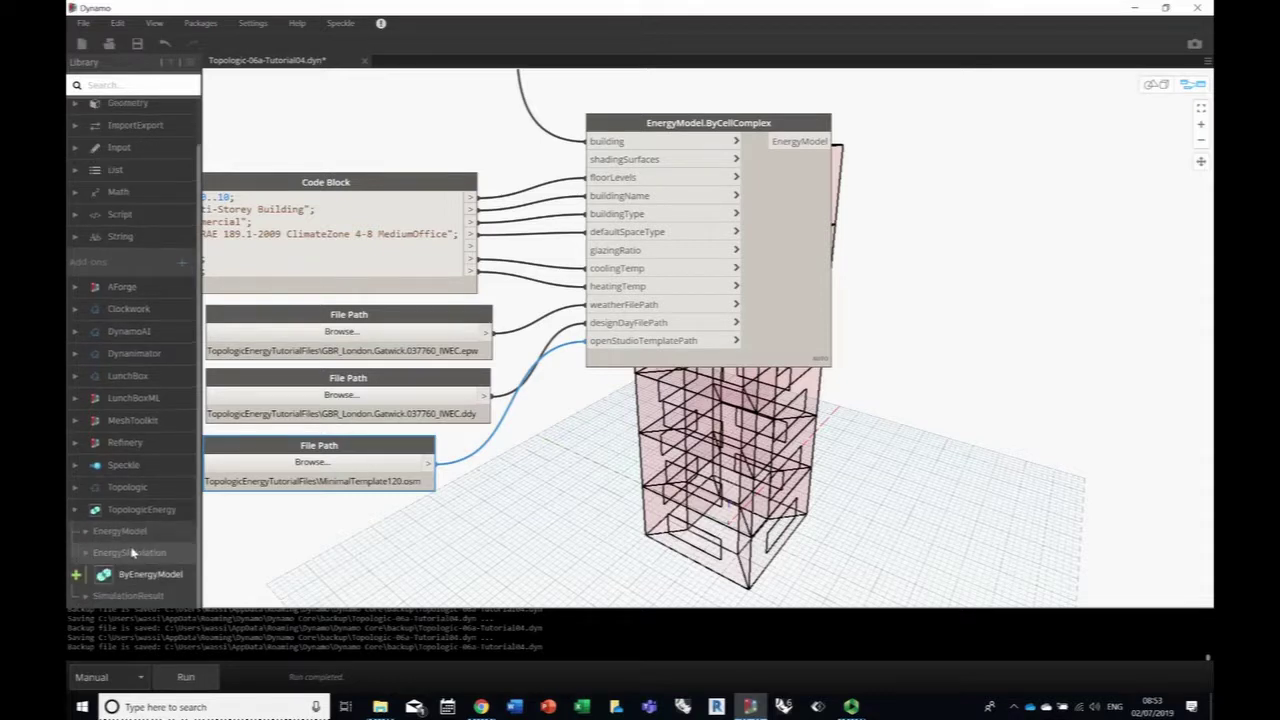
mouse_move(116, 578)
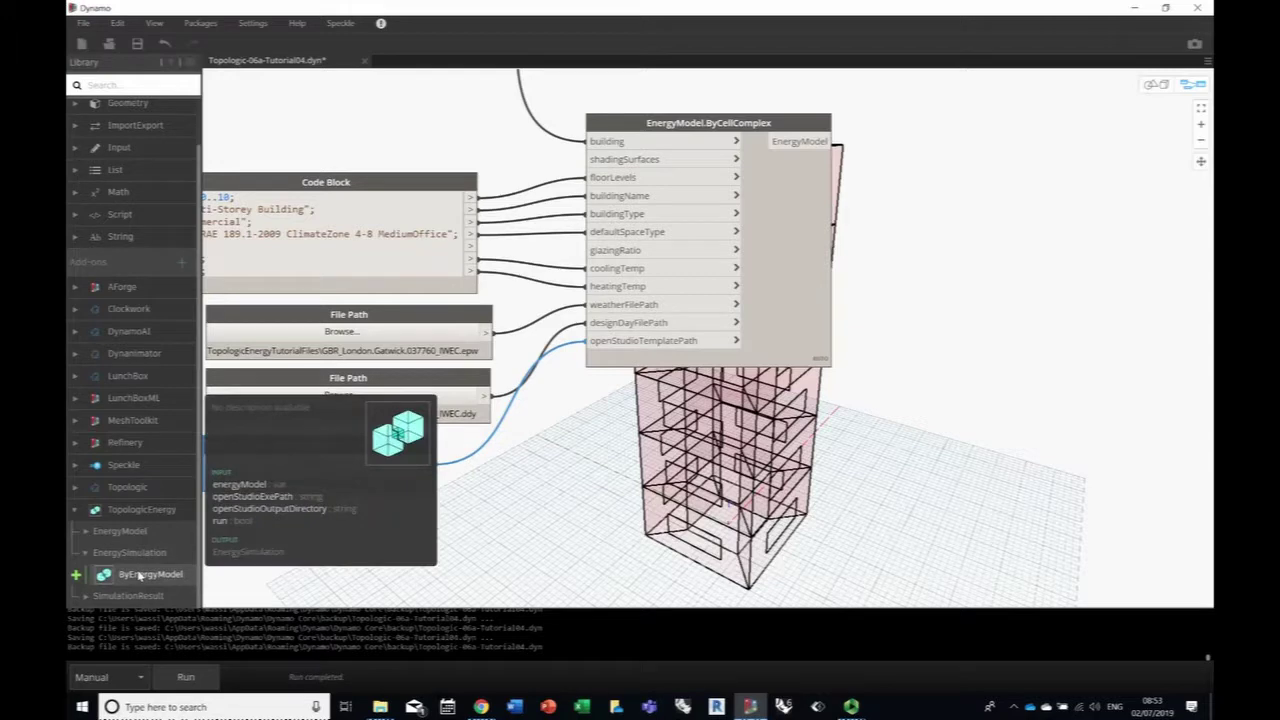
click(138, 577)
drag(740, 332, 1175, 188)
Step: Wire the EnergyModel output of EnergyModel.ByCellComplex to the energyModel input of EnergySimulation.ByEnergyModel
middle_drag(1175, 188, 547, 316)
scroll(342, 403, up, 2)
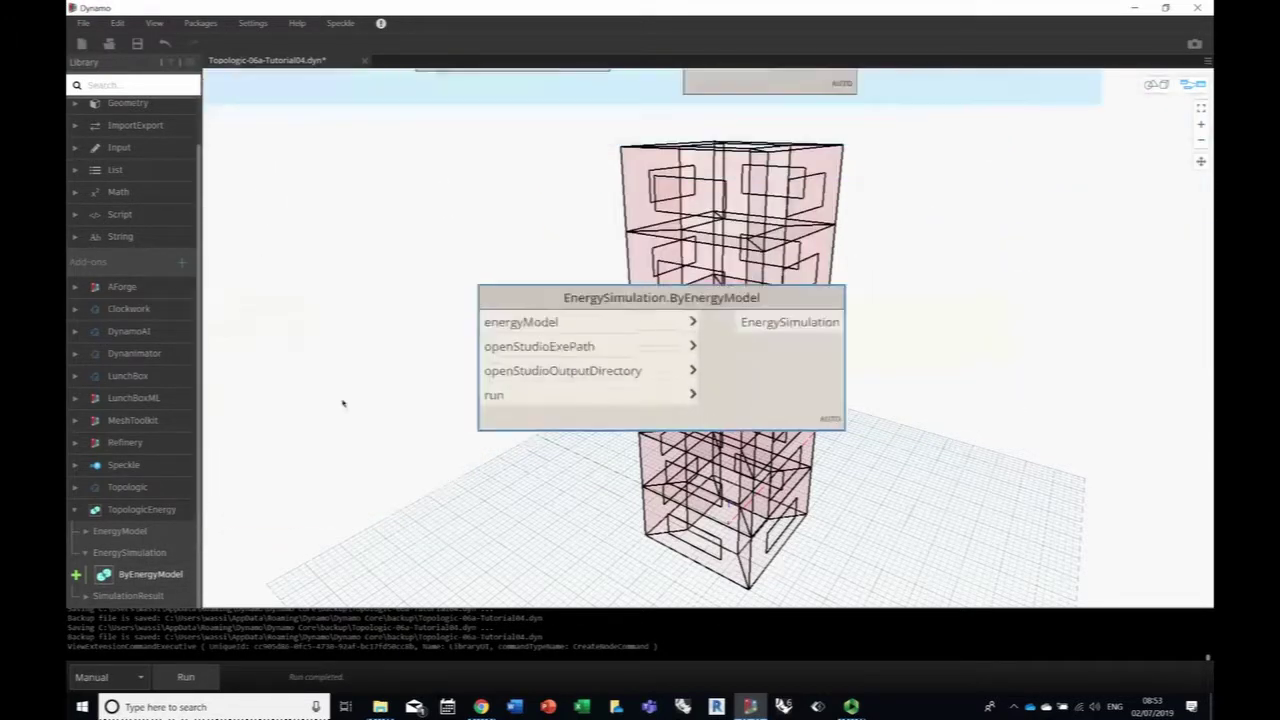
middle_drag(342, 403, 674, 364)
click(517, 176)
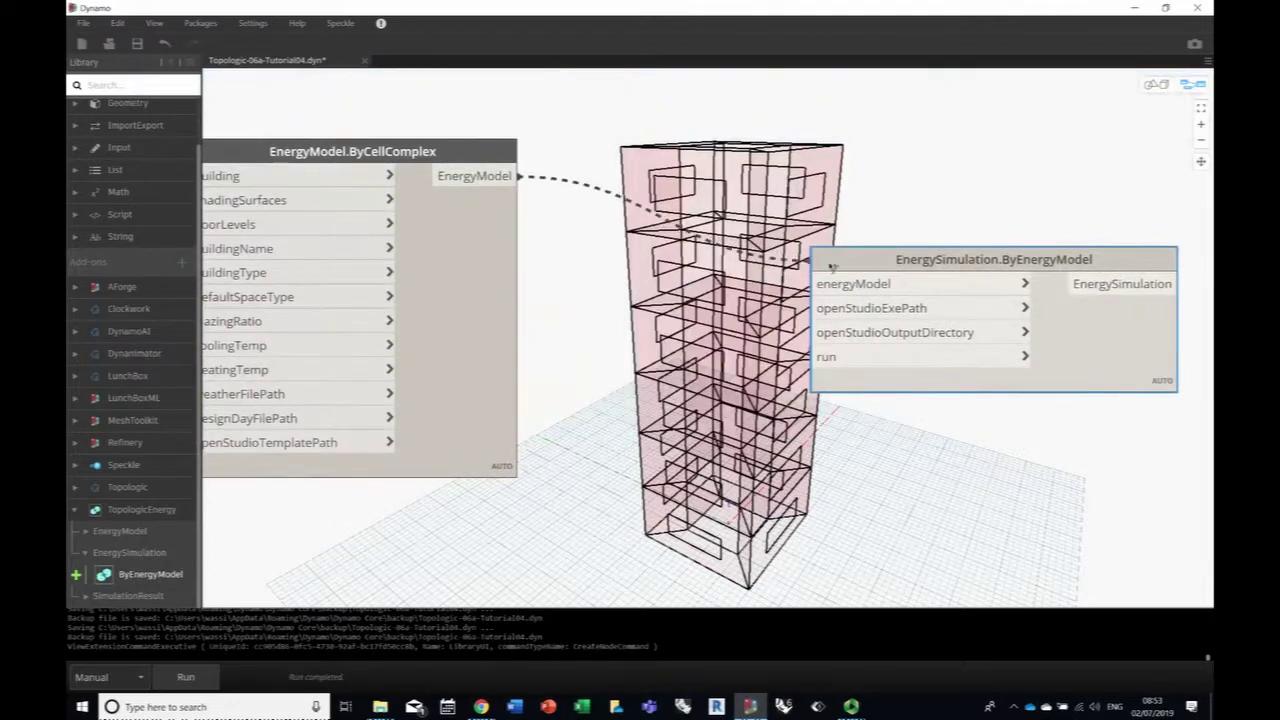
click(850, 284)
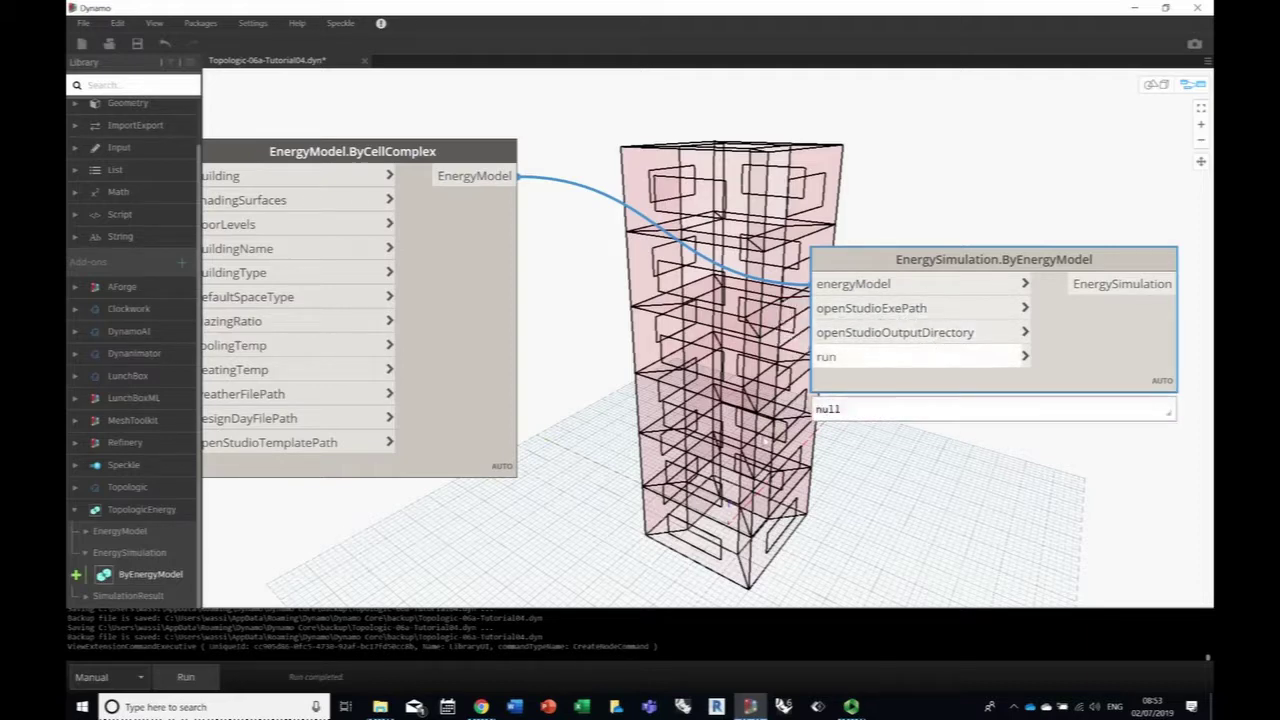
Step: Switch to File Explorer and create a new folder named Output inside the TopologicEnergyTutorial folder
mouse_move(380, 707)
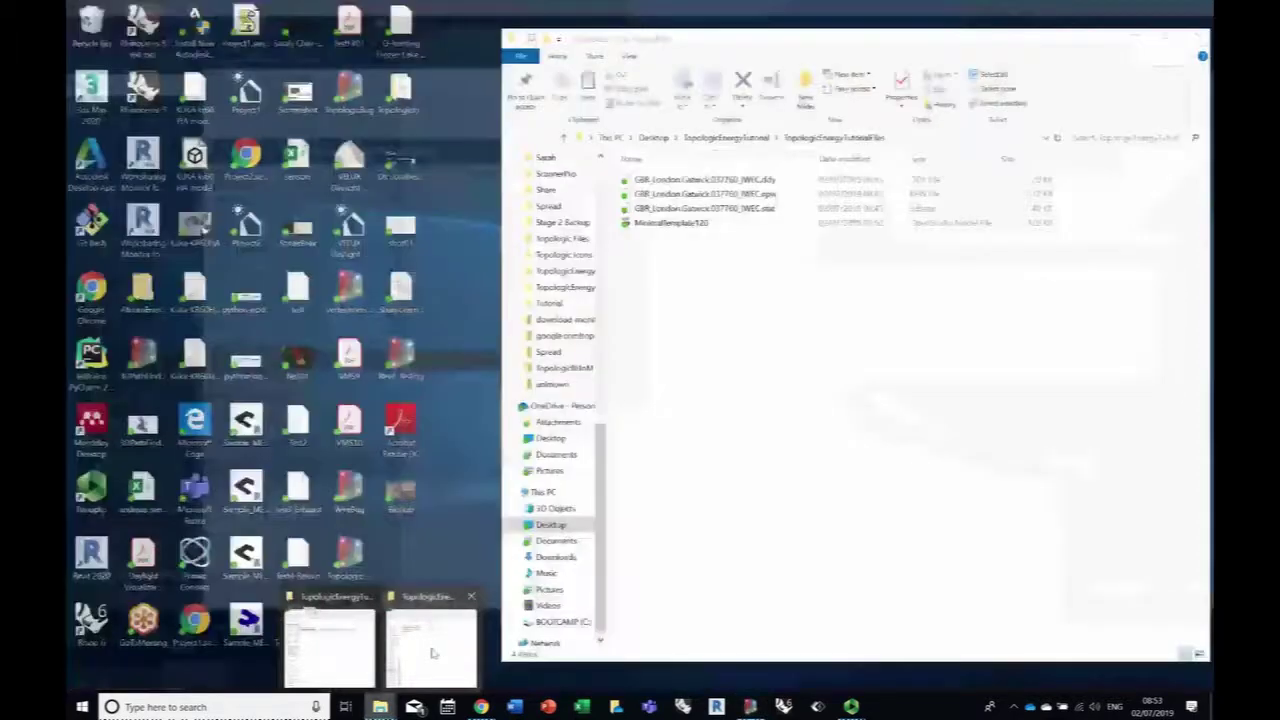
click(441, 648)
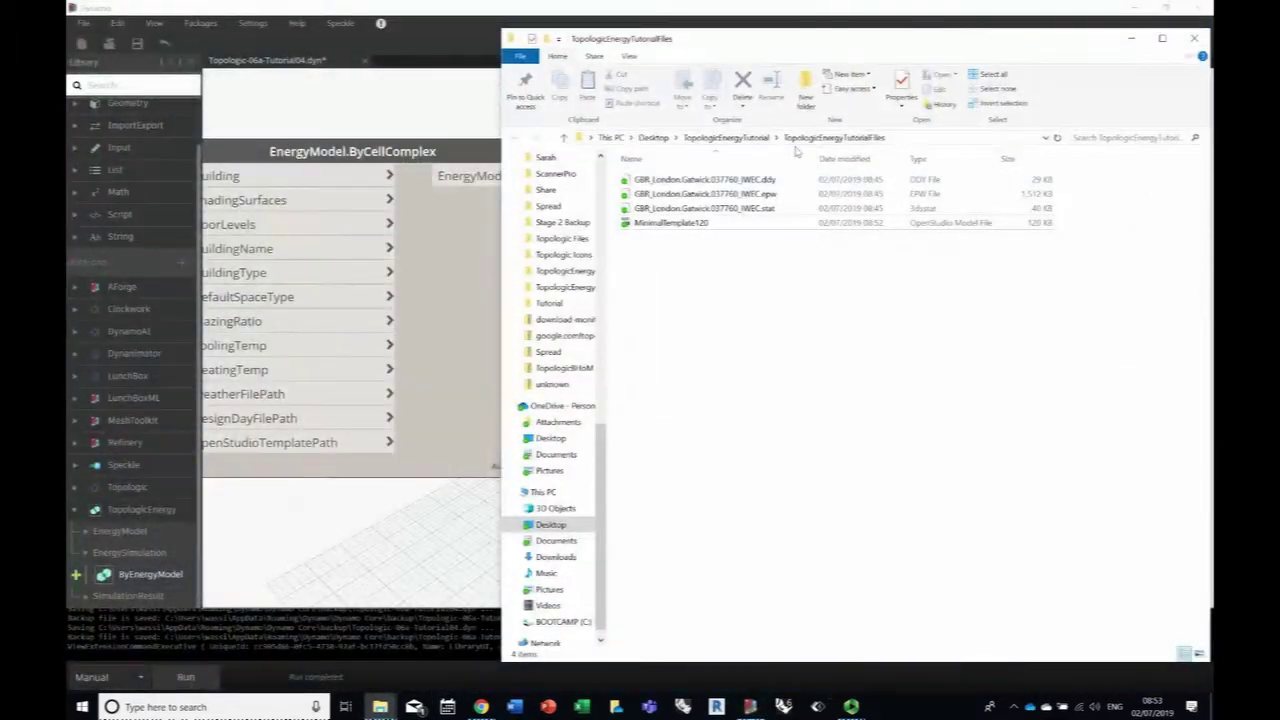
click(564, 138)
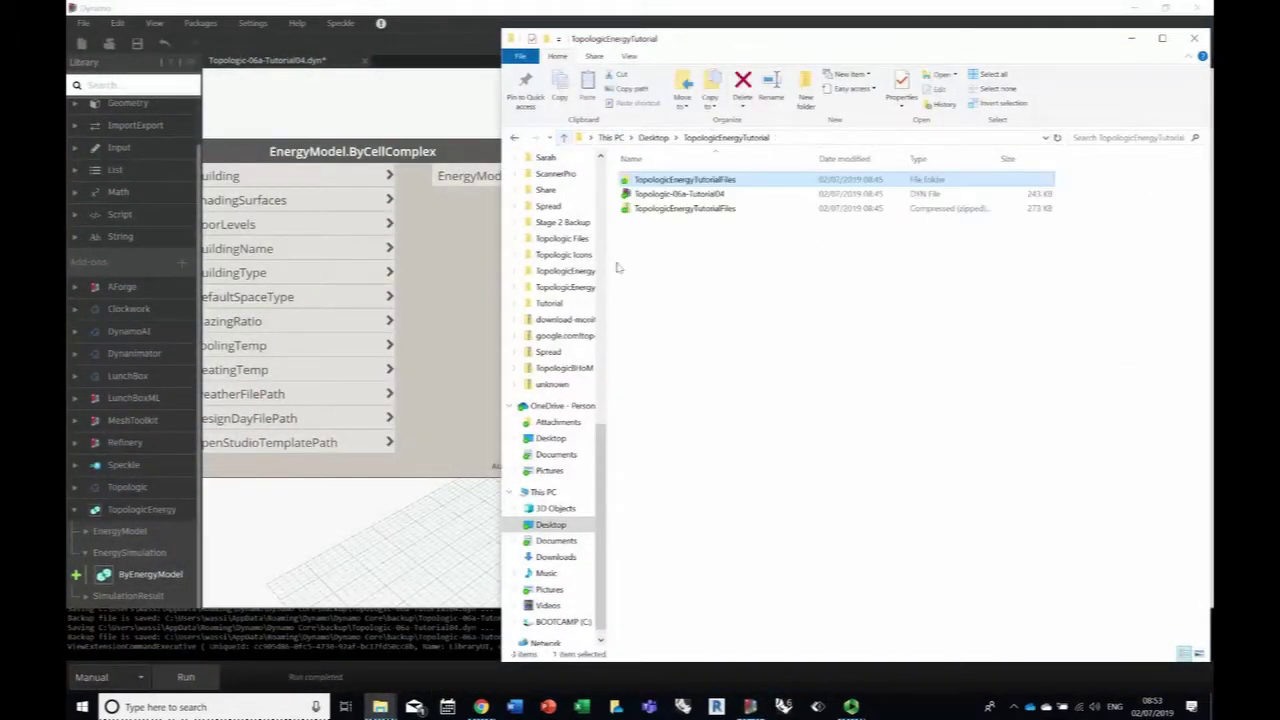
right_click(689, 289)
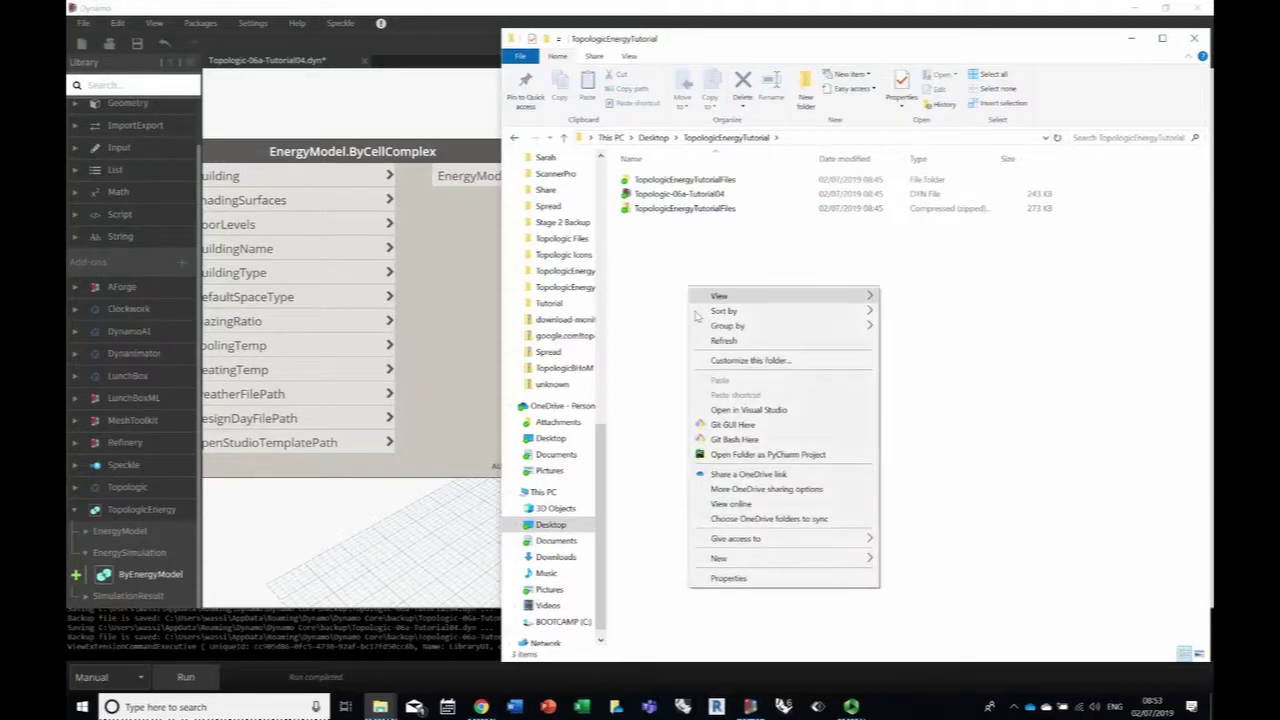
mouse_move(806, 563)
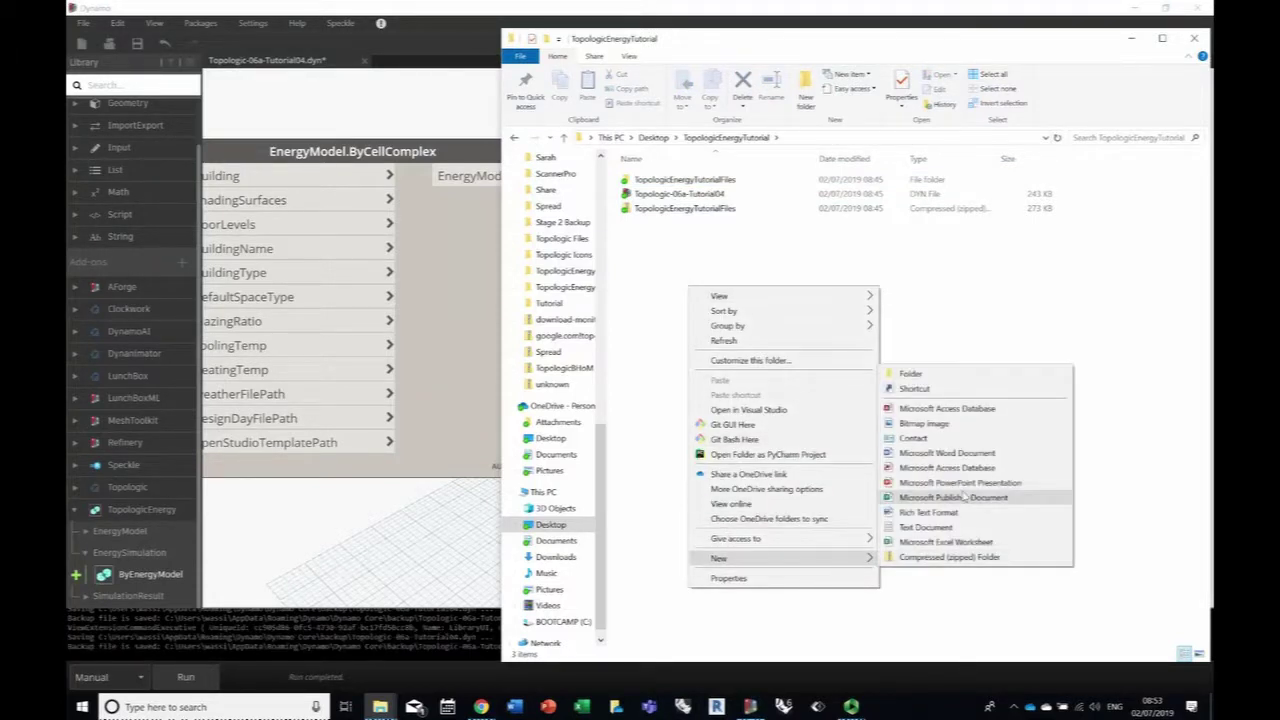
click(911, 375)
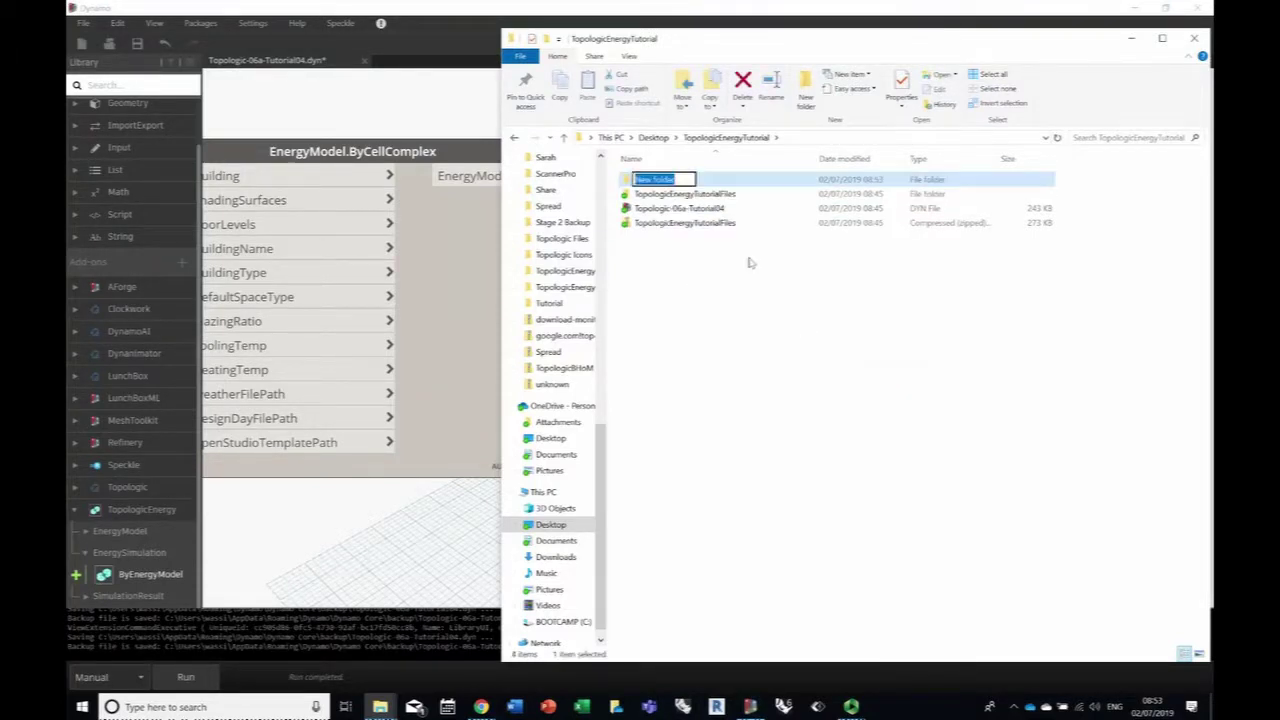
text(Output)
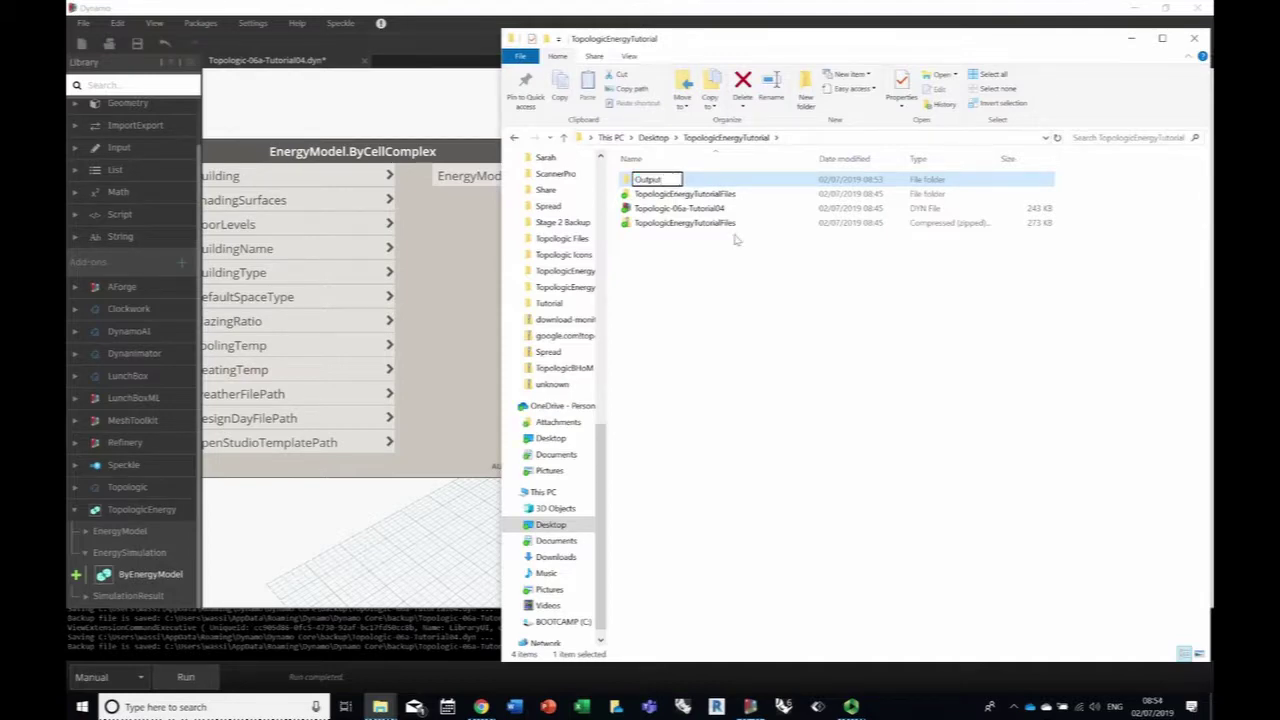
key(Return)
Step: Back in Dynamo, add a File Path node and place it between the EnergyModel and EnergySimulation nodes, below their connection
click(464, 535)
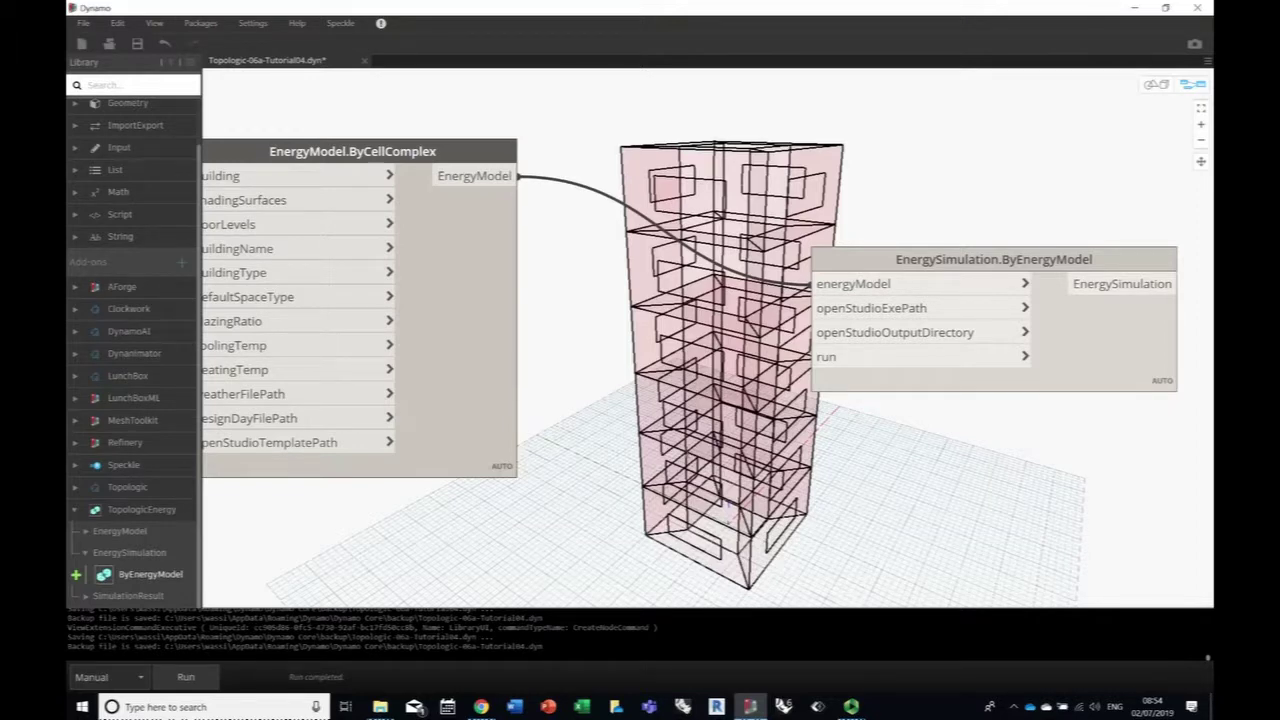
right_click(690, 462)
text(file)
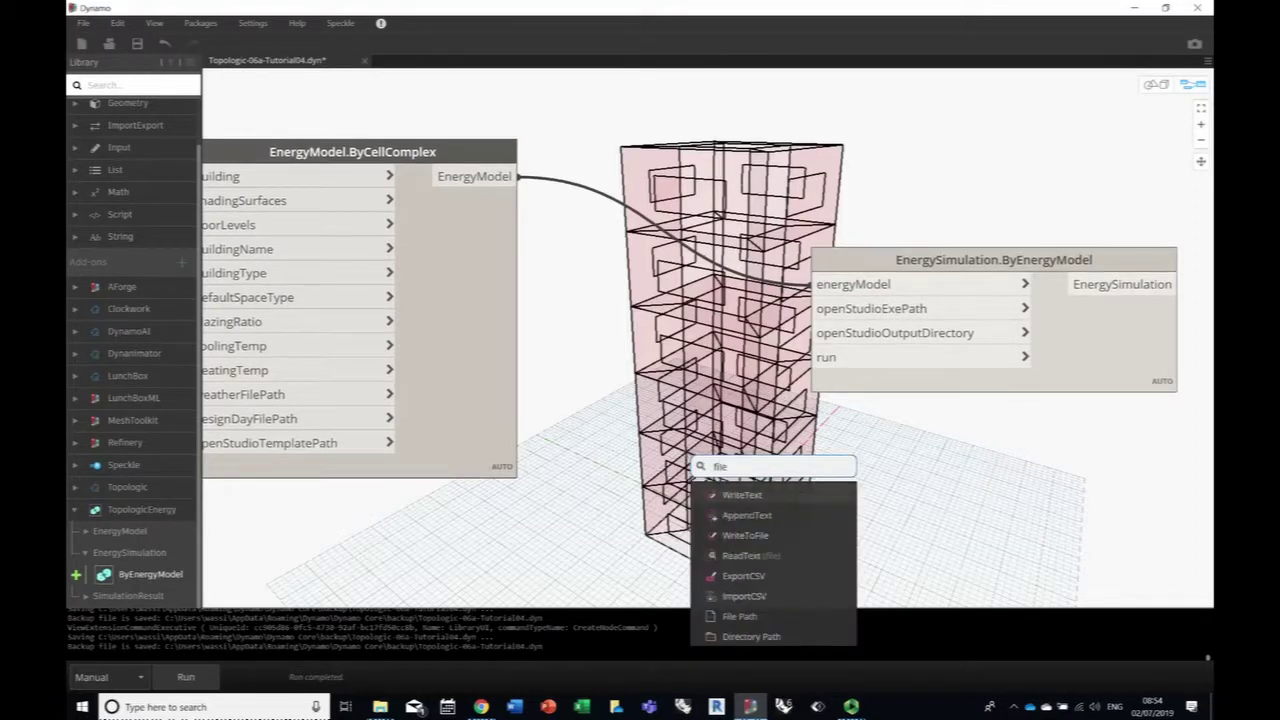
text( path)
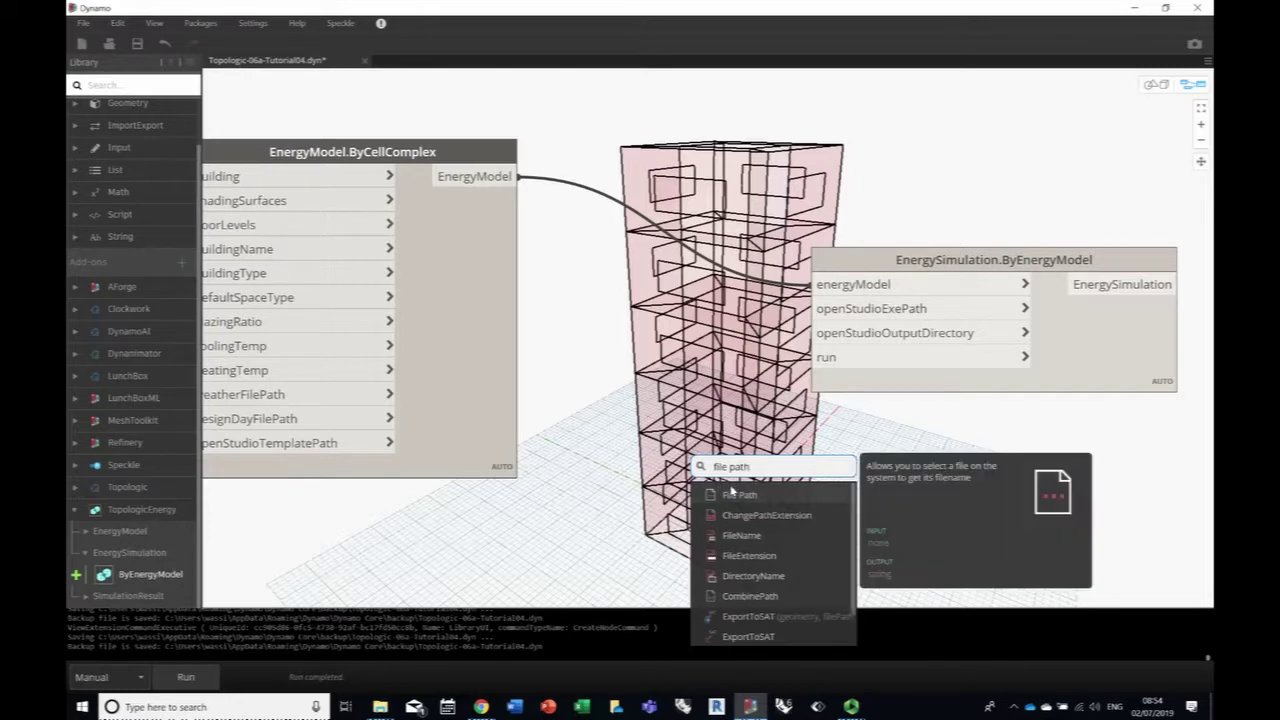
click(739, 494)
drag(785, 506, 662, 422)
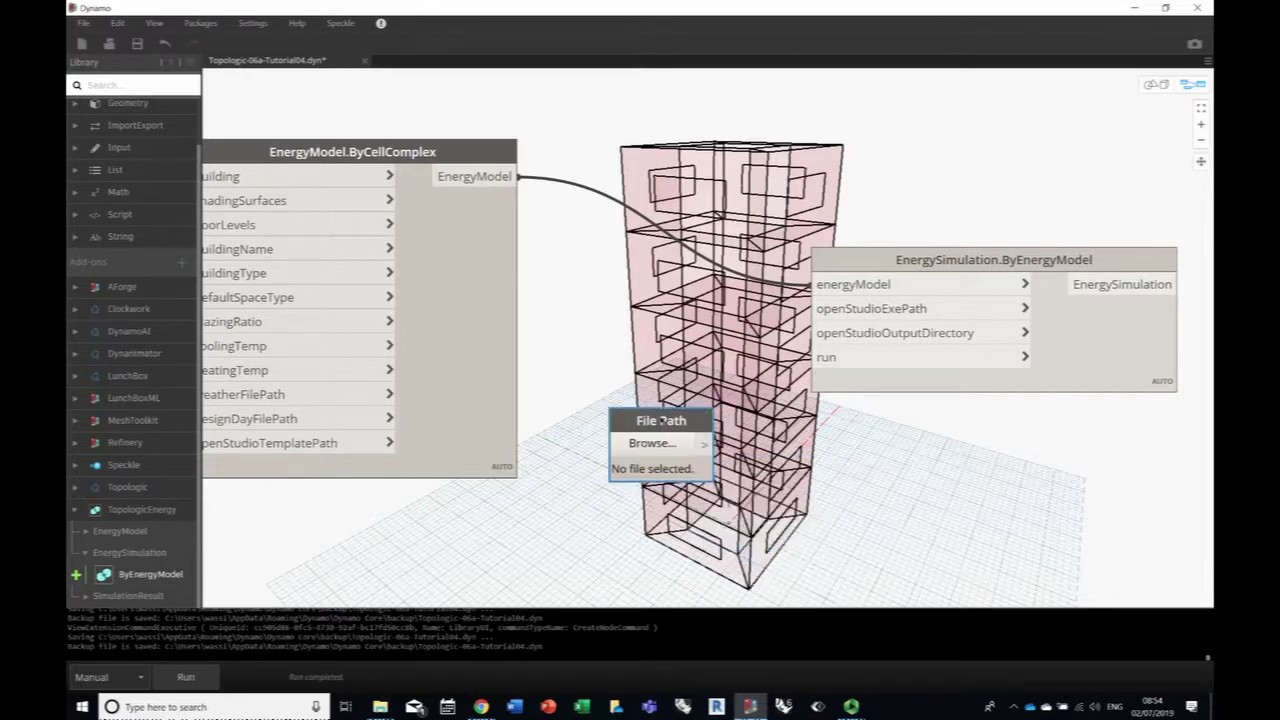
Step: Set the new File Path to openstudio.exe in C:\openstudio-2.8.0\bin and move EnergySimulation.ByEnergyModel further right to make room
click(664, 444)
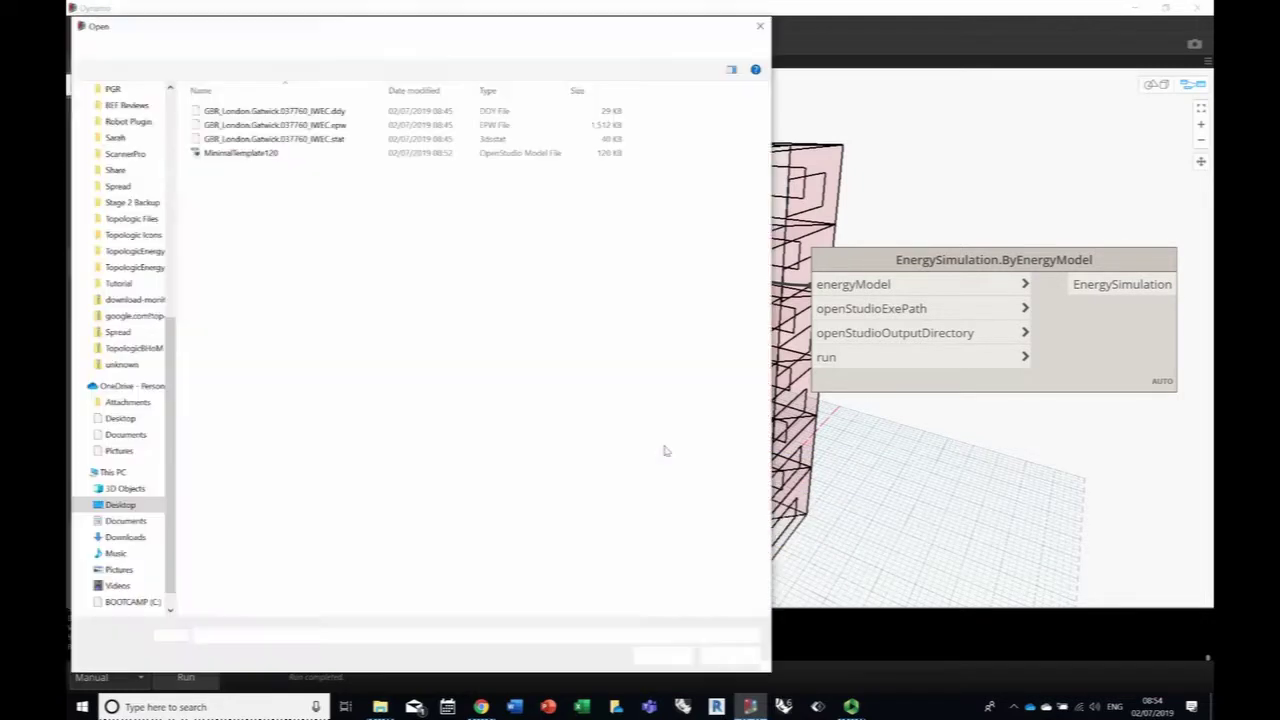
scroll(171, 601, down, 3)
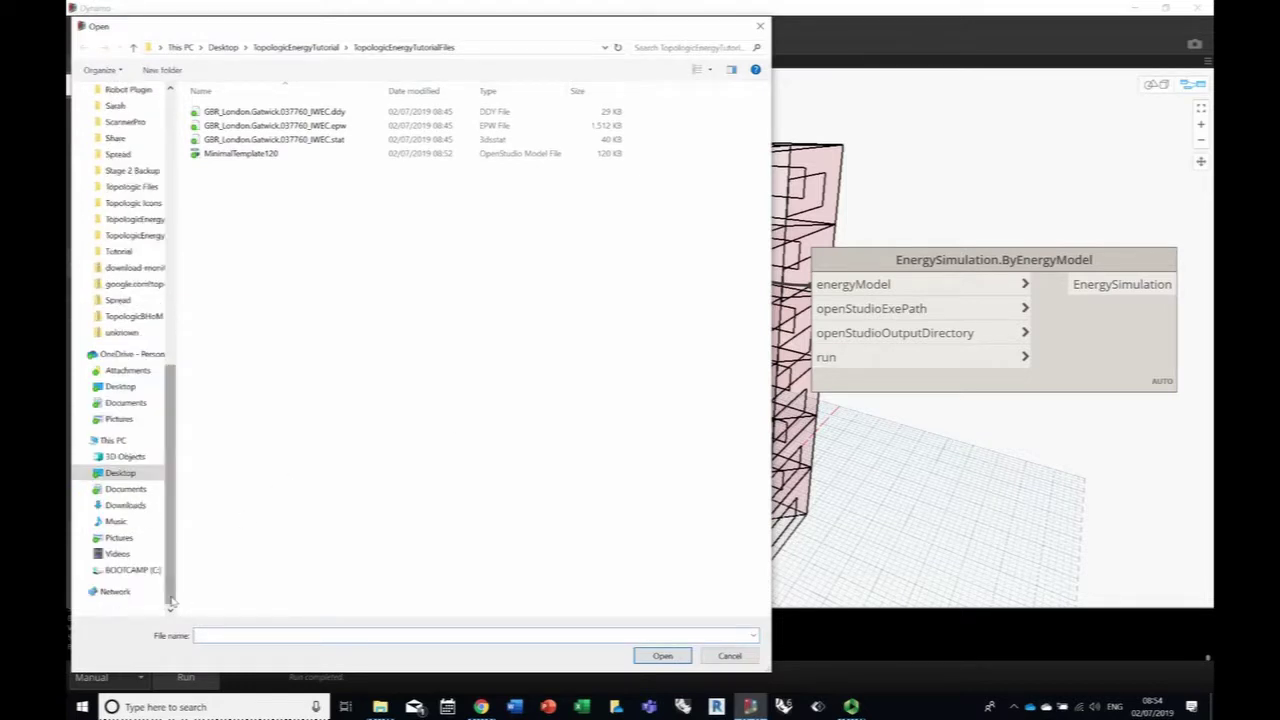
click(140, 570)
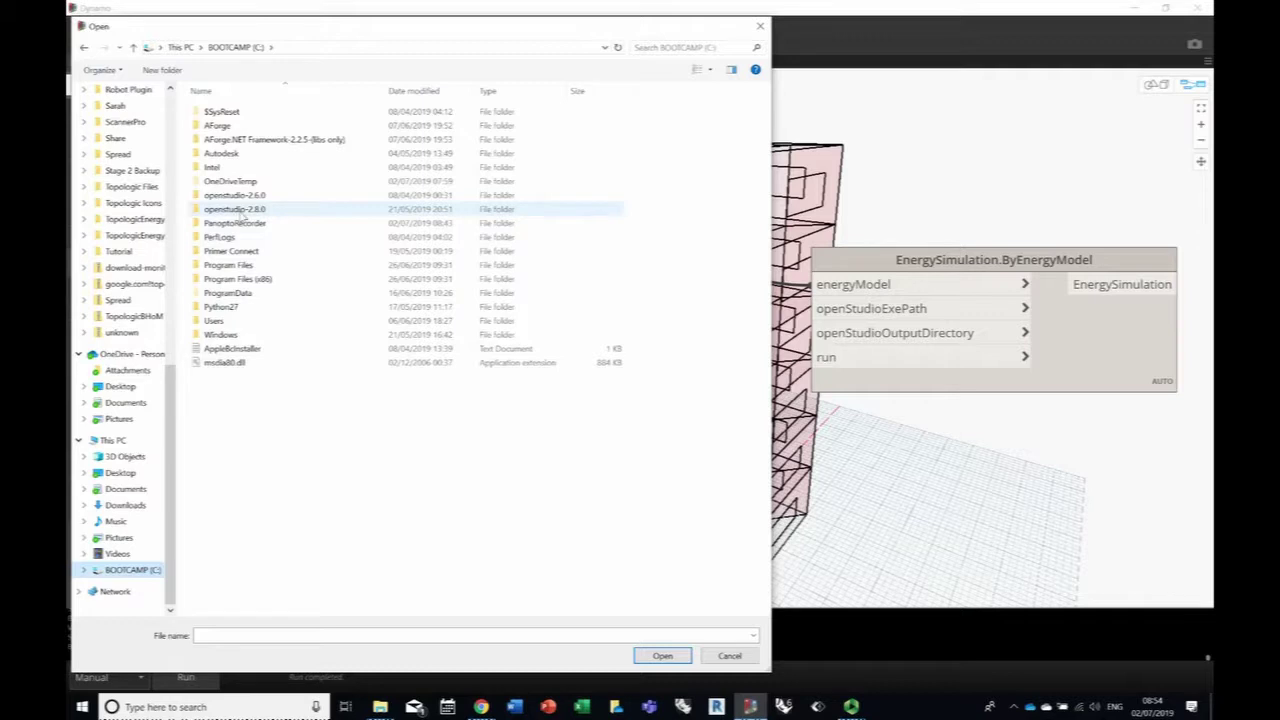
double_click(239, 209)
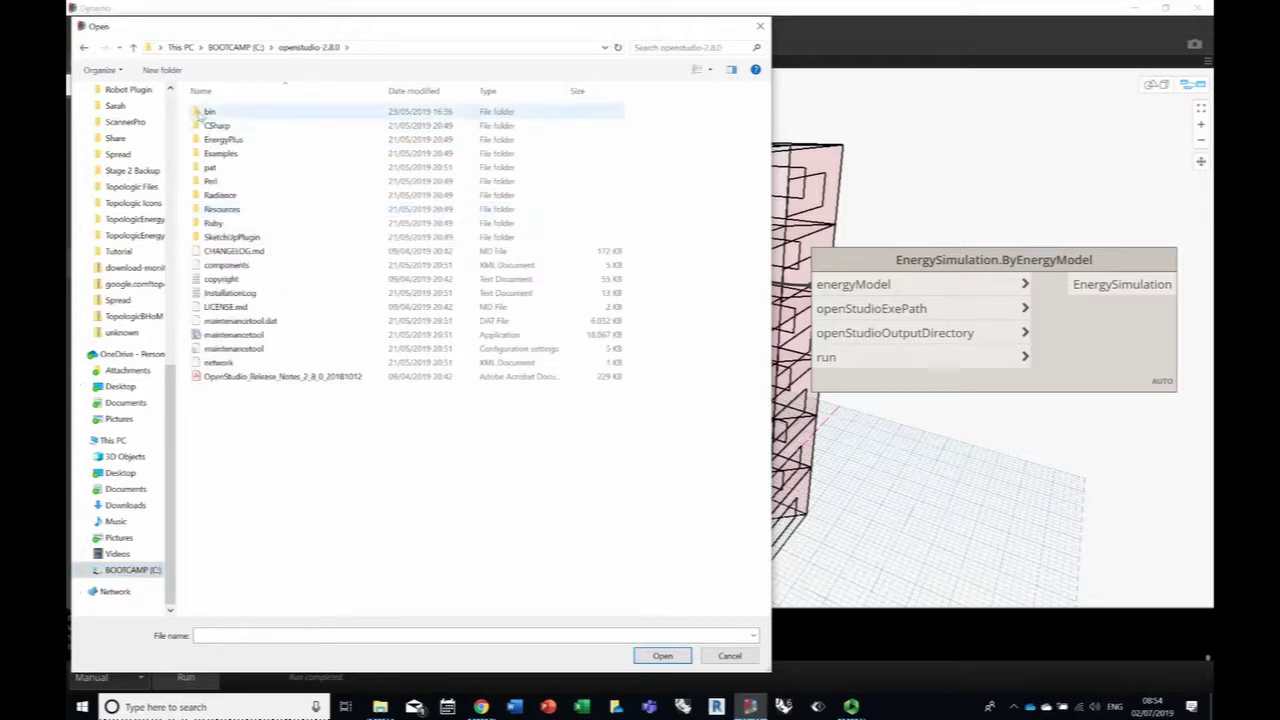
double_click(205, 112)
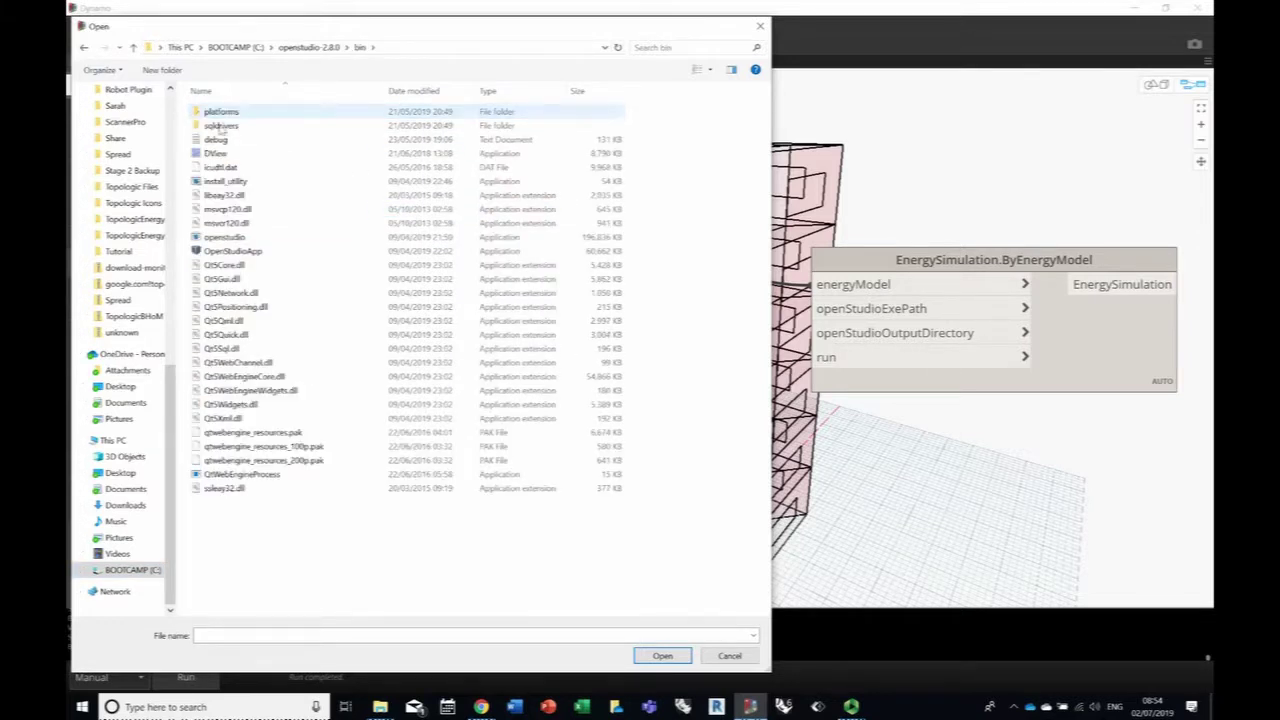
click(217, 240)
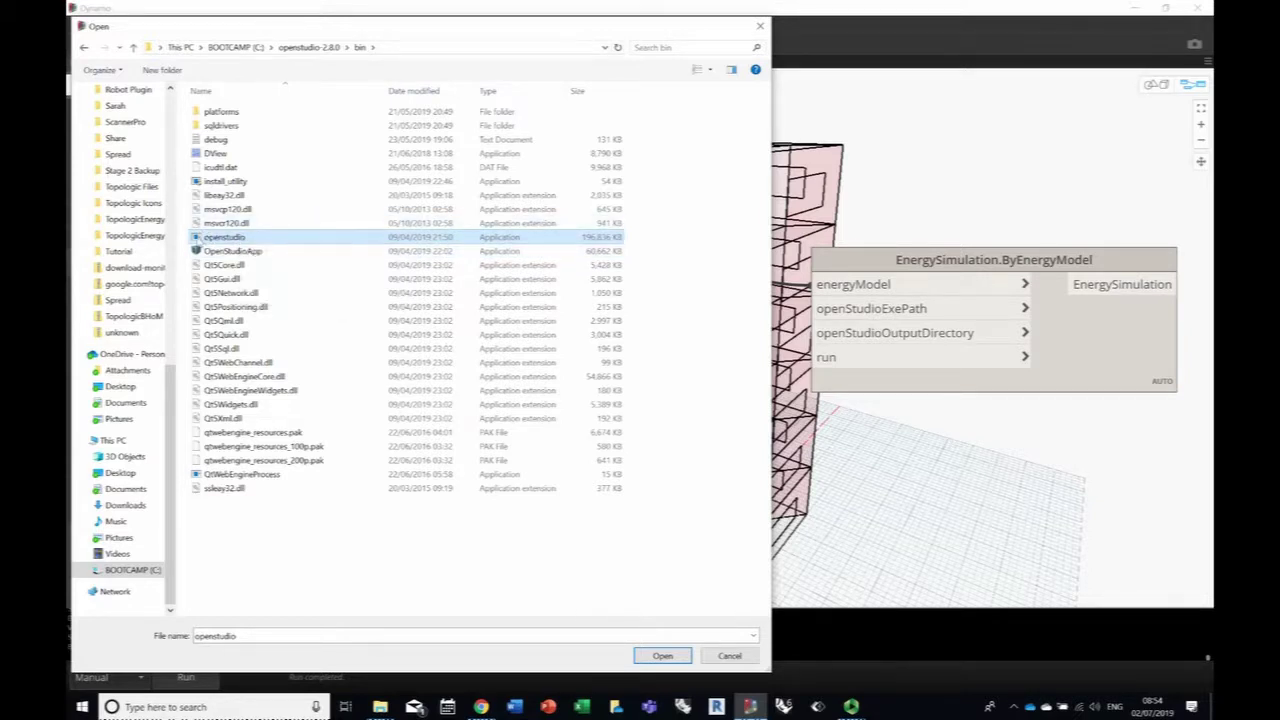
click(663, 656)
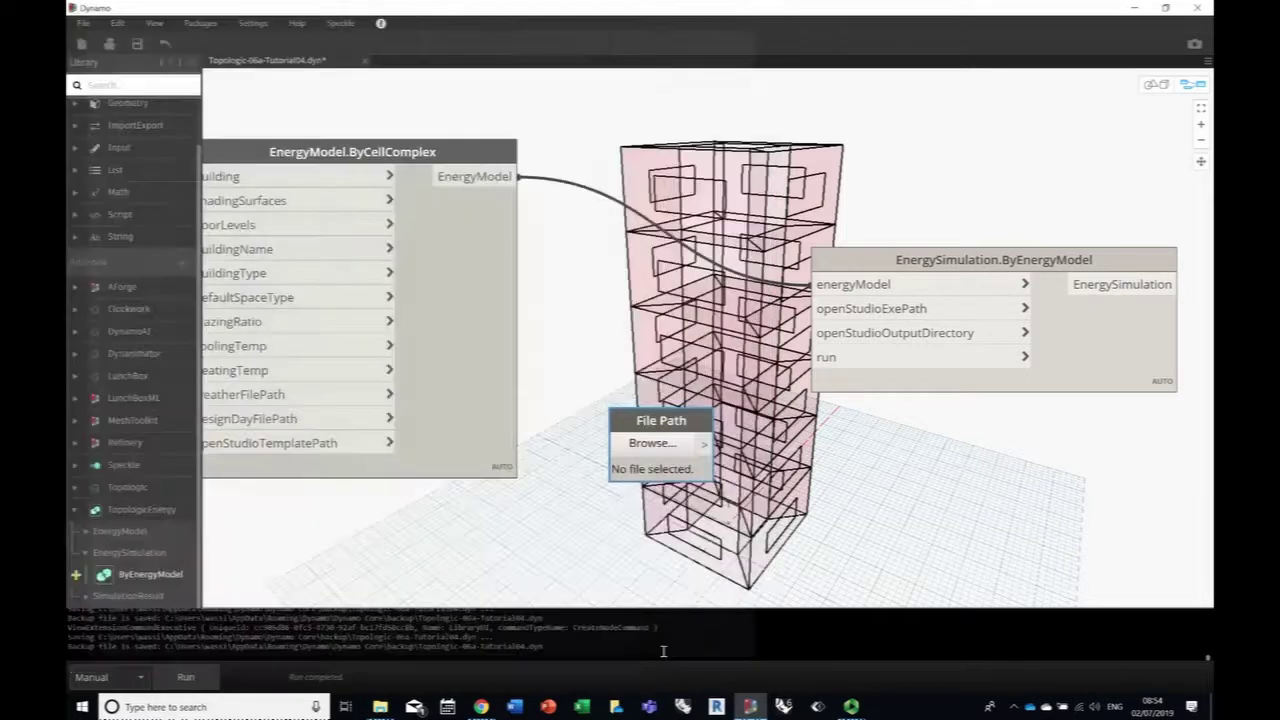
drag(922, 260, 1065, 253)
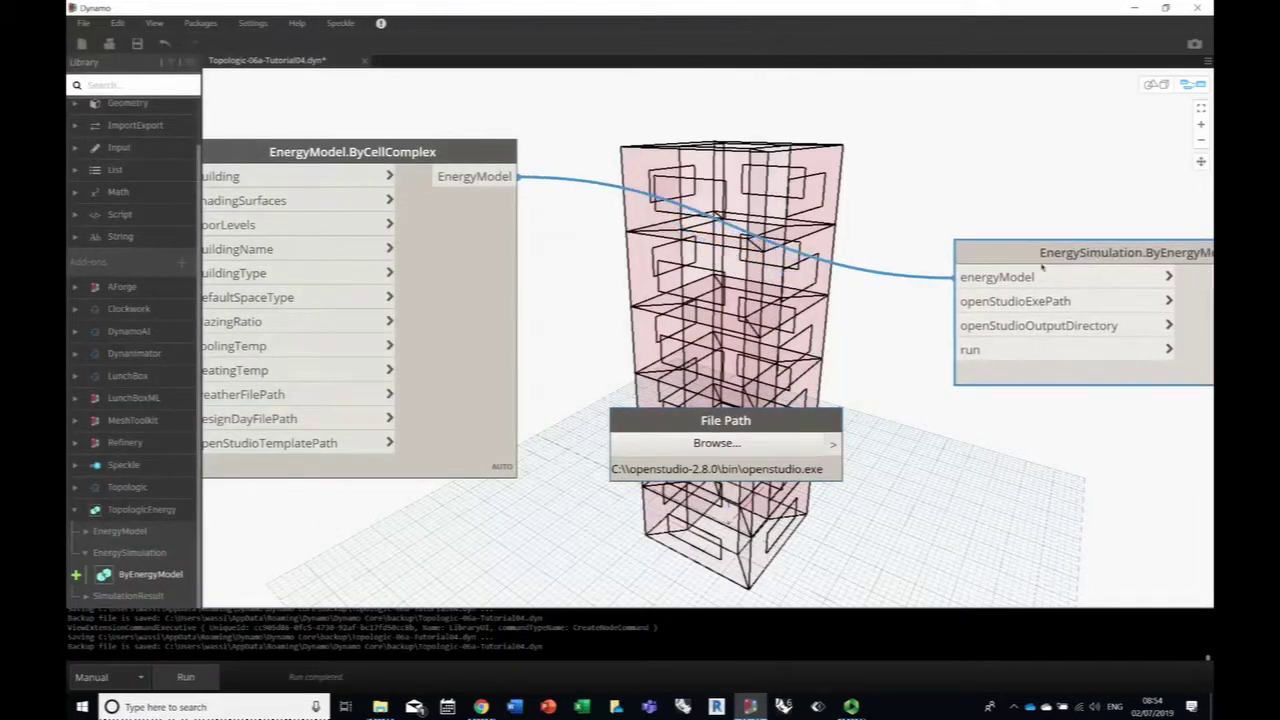
Step: Wire the openstudio.exe File Path to the openStudioExePath input of EnergySimulation.ByEnergyModel and move the File Path node higher, just below the energyModel connection
drag(833, 443, 958, 301)
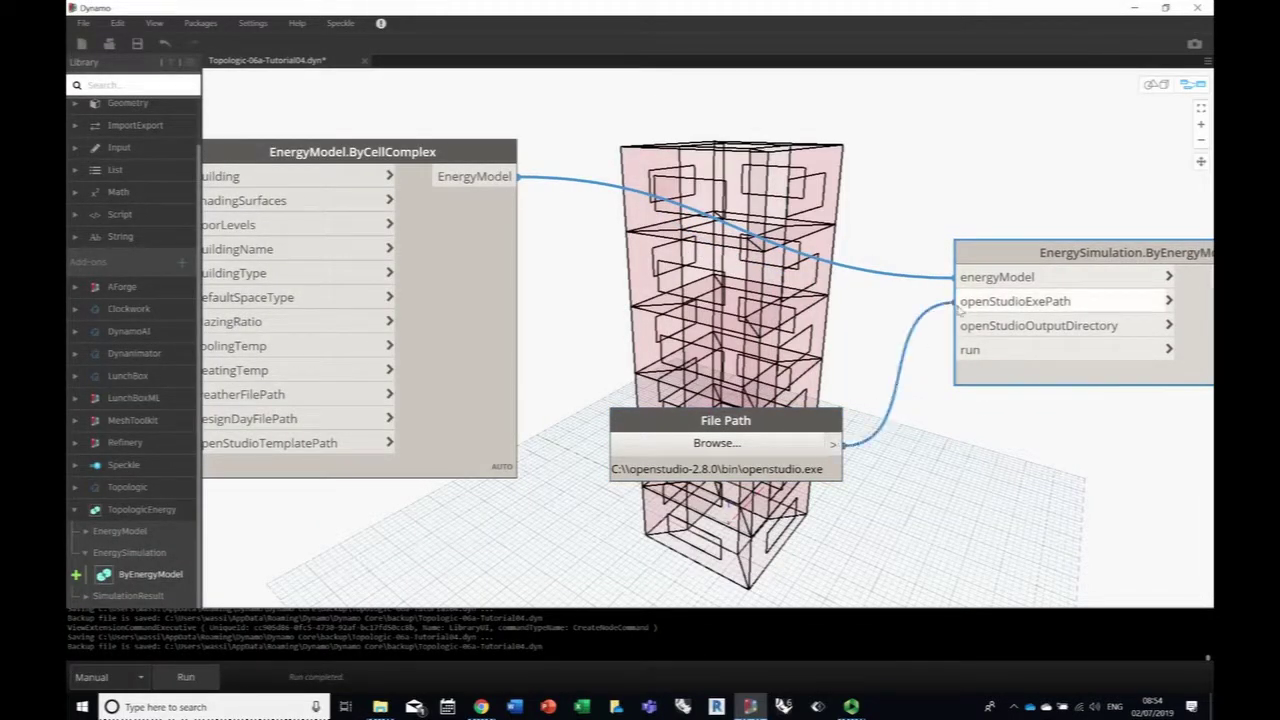
drag(824, 420, 808, 307)
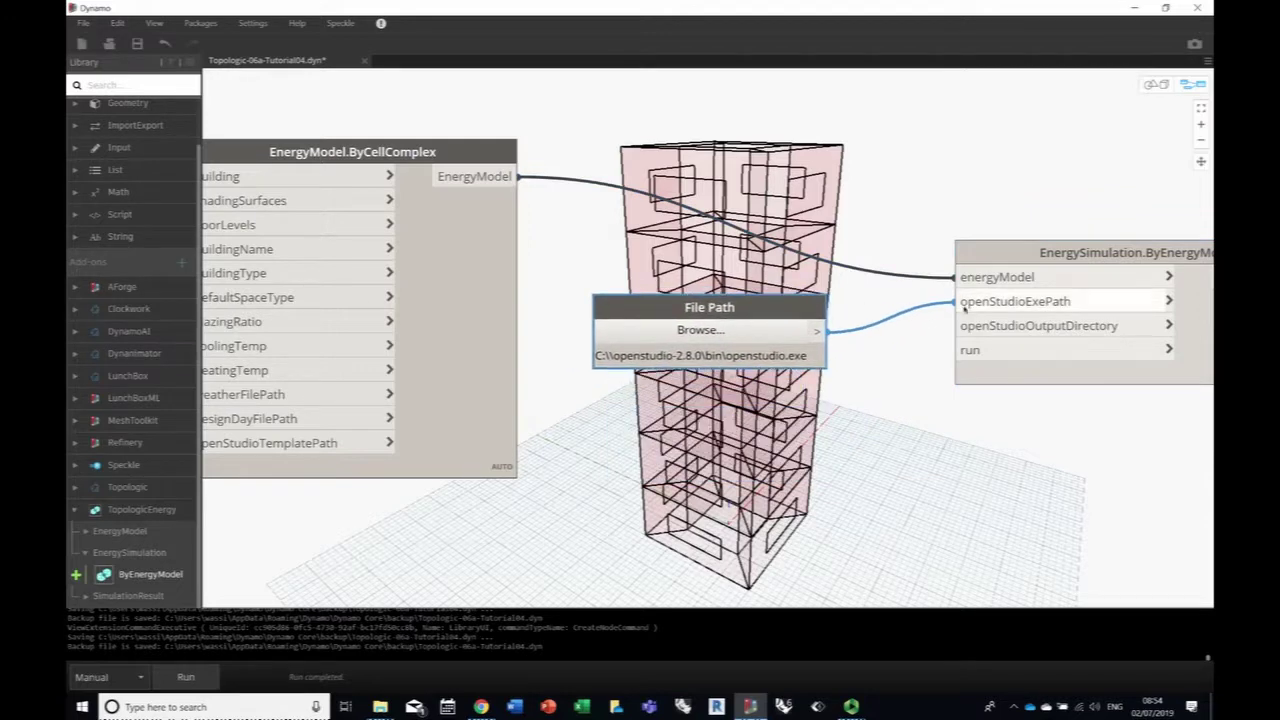
Step: Add a Directory Path node and place it below the openstudio.exe File Path node
right_click(833, 463)
text(directory)
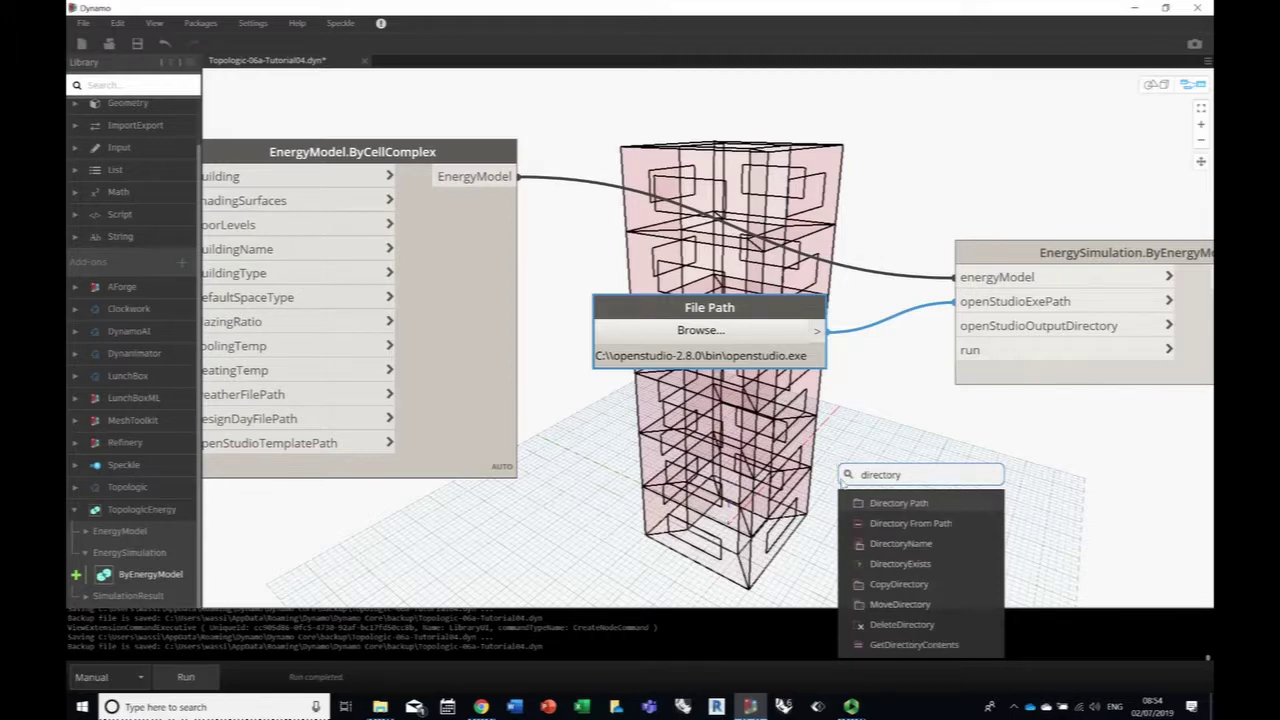
mouse_move(884, 505)
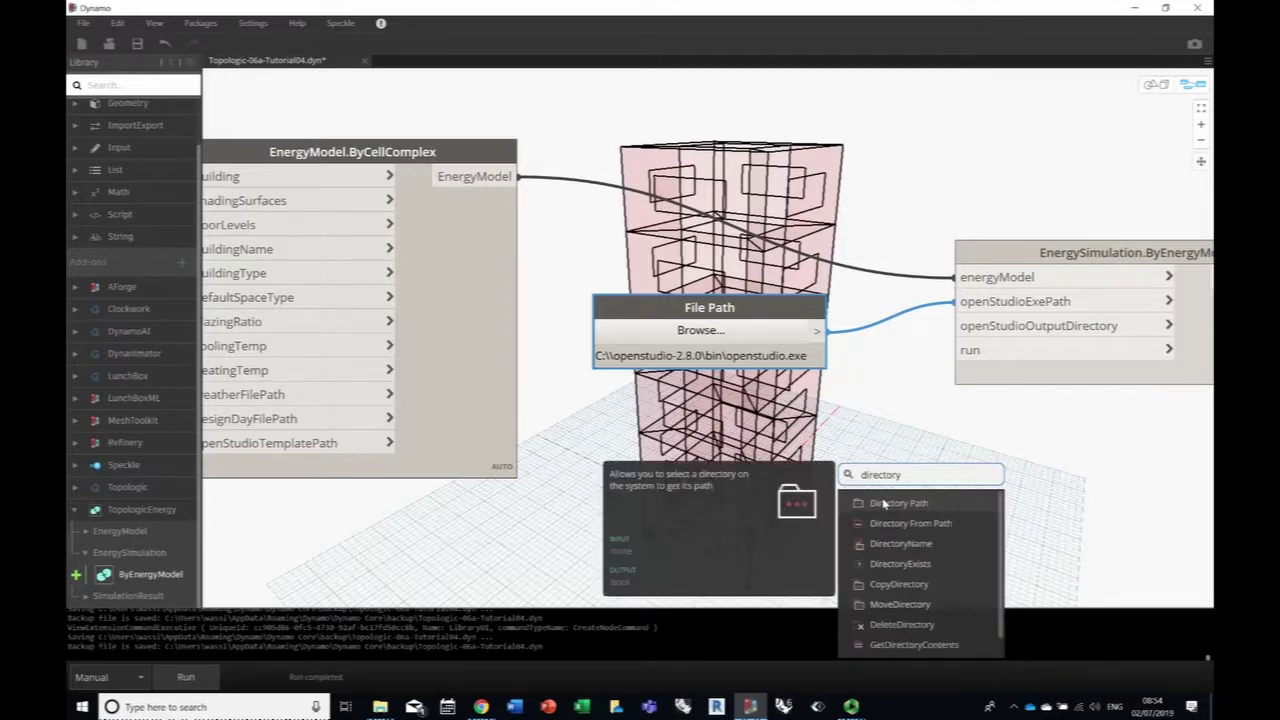
click(884, 504)
drag(930, 517, 762, 442)
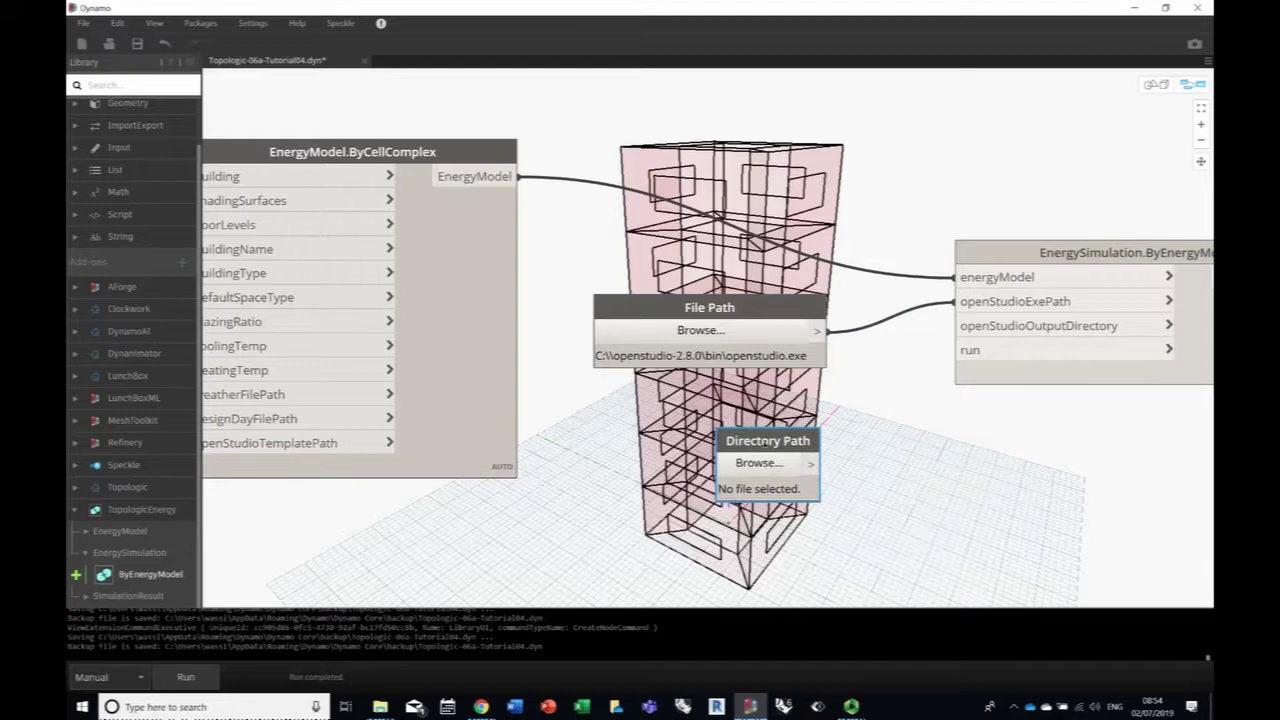
Step: Set the Directory Path to the Output folder in TopologicEnergyTutorial and wire it to the openStudioOutputDirectory input of EnergySimulation.ByEnergyModel
click(768, 466)
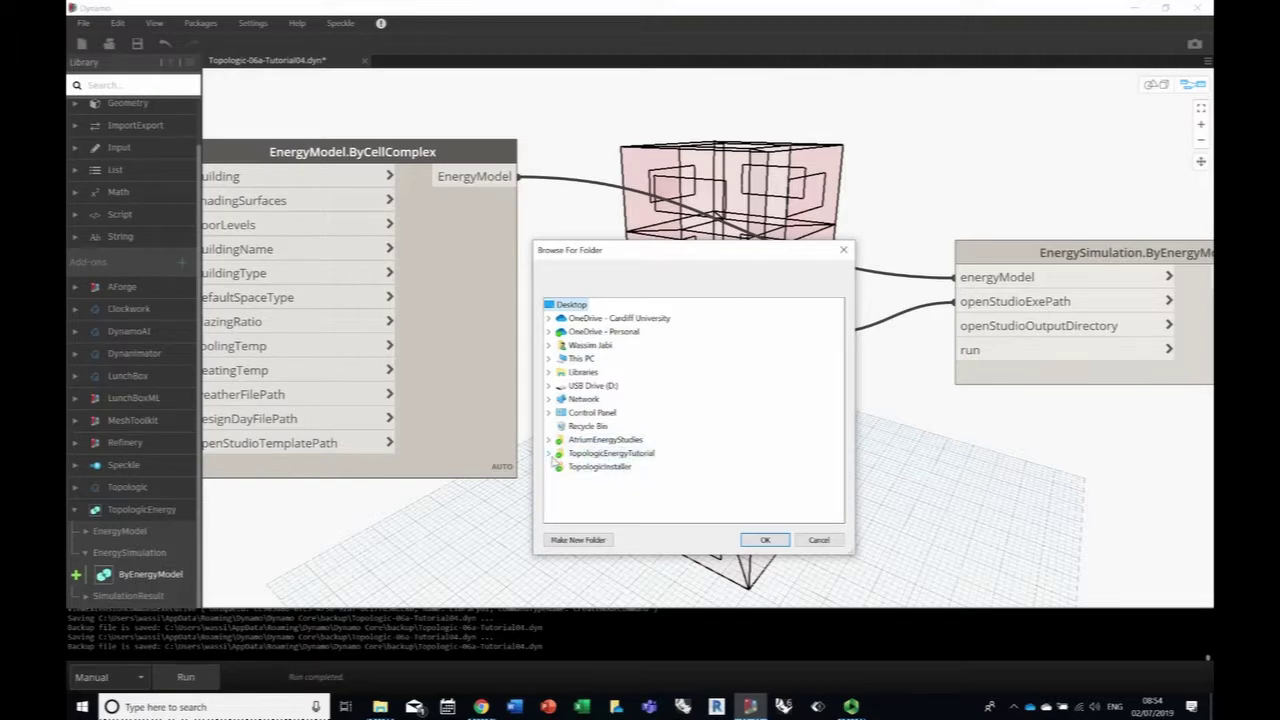
click(548, 453)
click(593, 467)
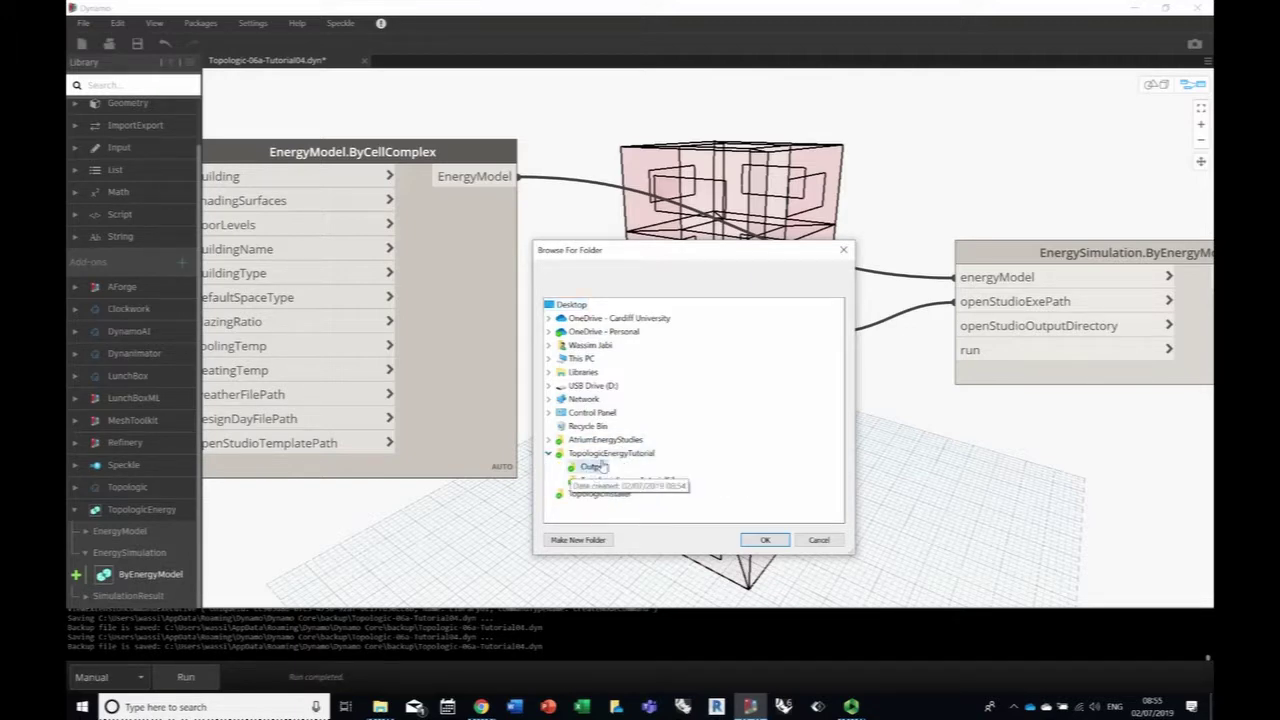
click(765, 540)
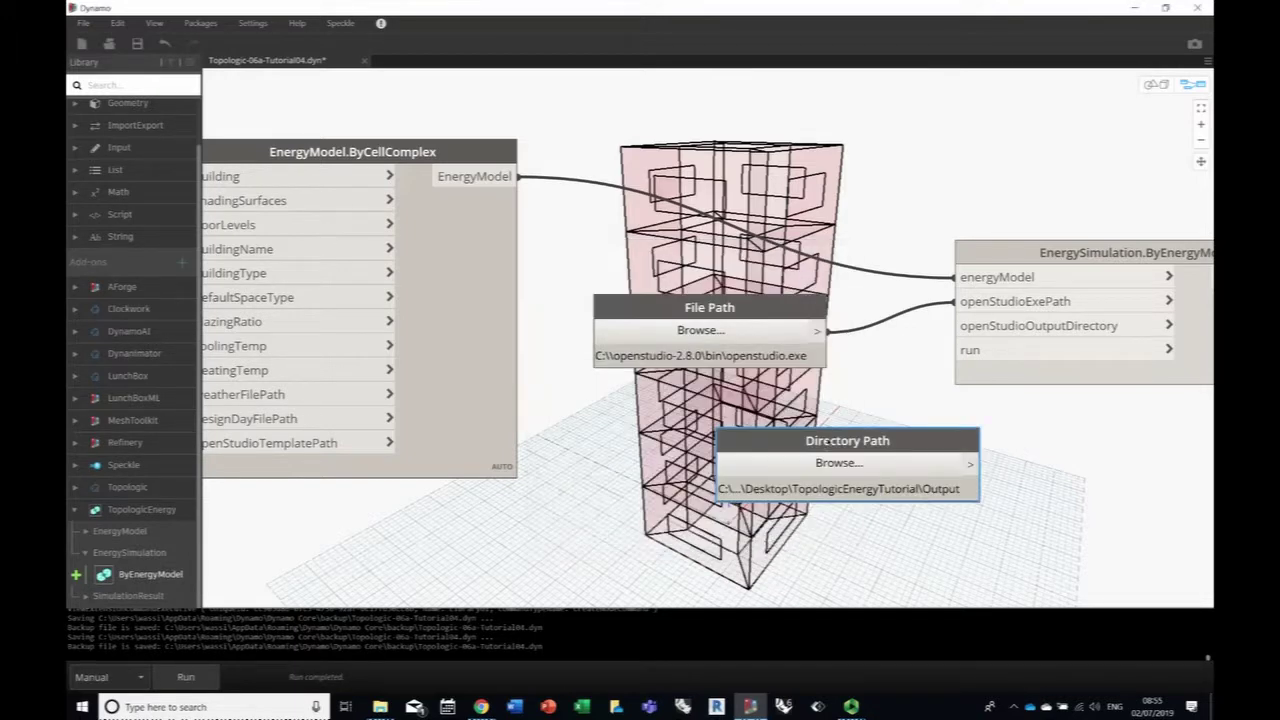
drag(900, 440, 759, 386)
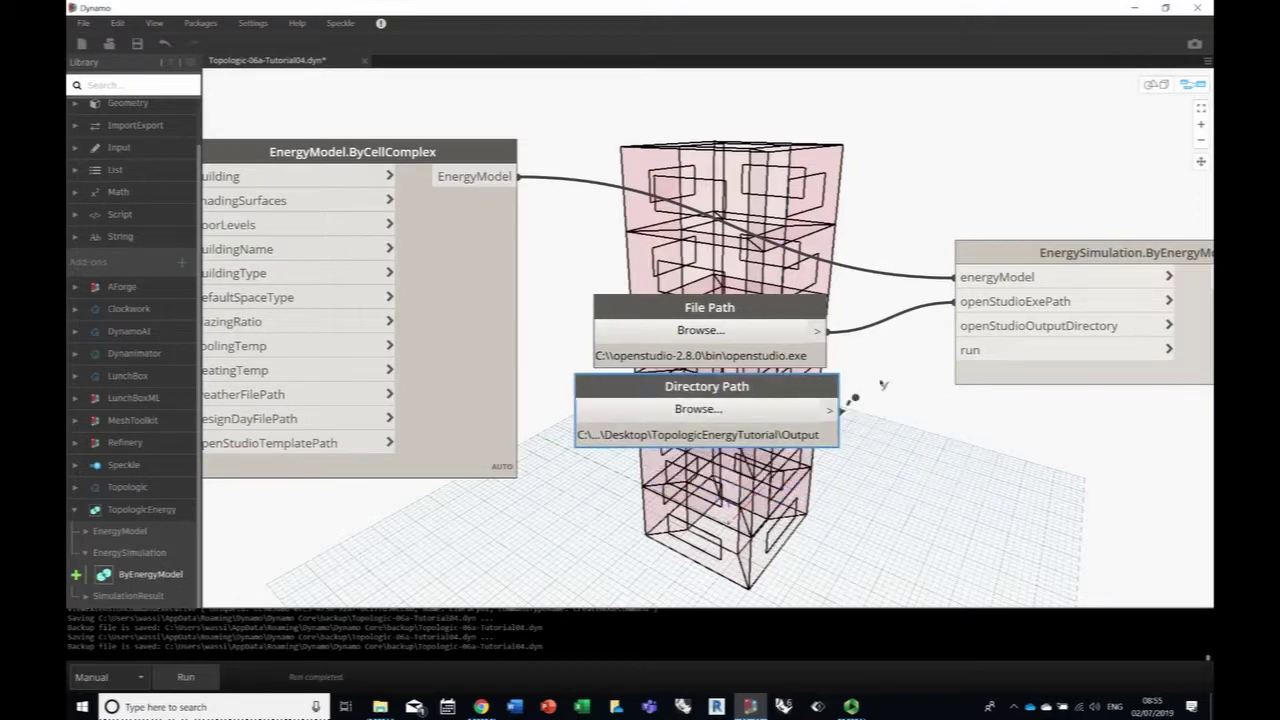
drag(843, 408, 958, 326)
Step: Add a Boolean node set to True below the Directory Path and wire it to the run input of EnergySimulation.ByEnergyModel
middle_drag(910, 460, 828, 330)
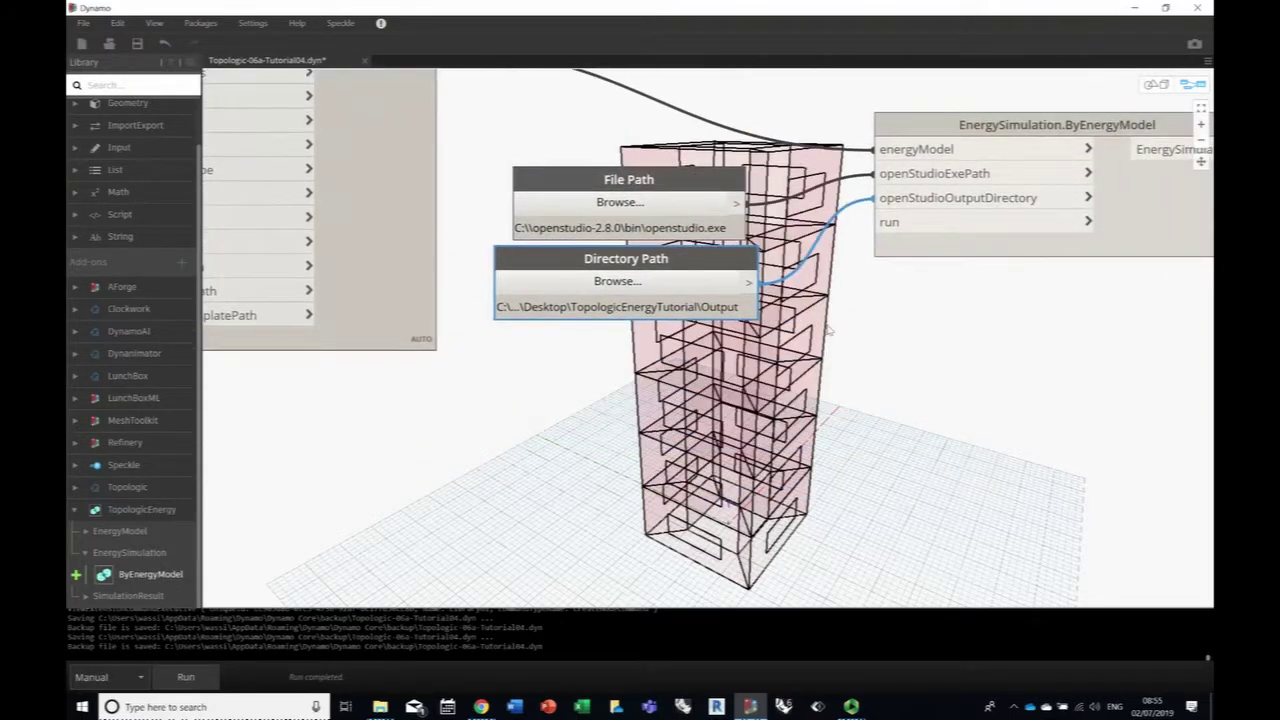
scroll(828, 330, down, 5)
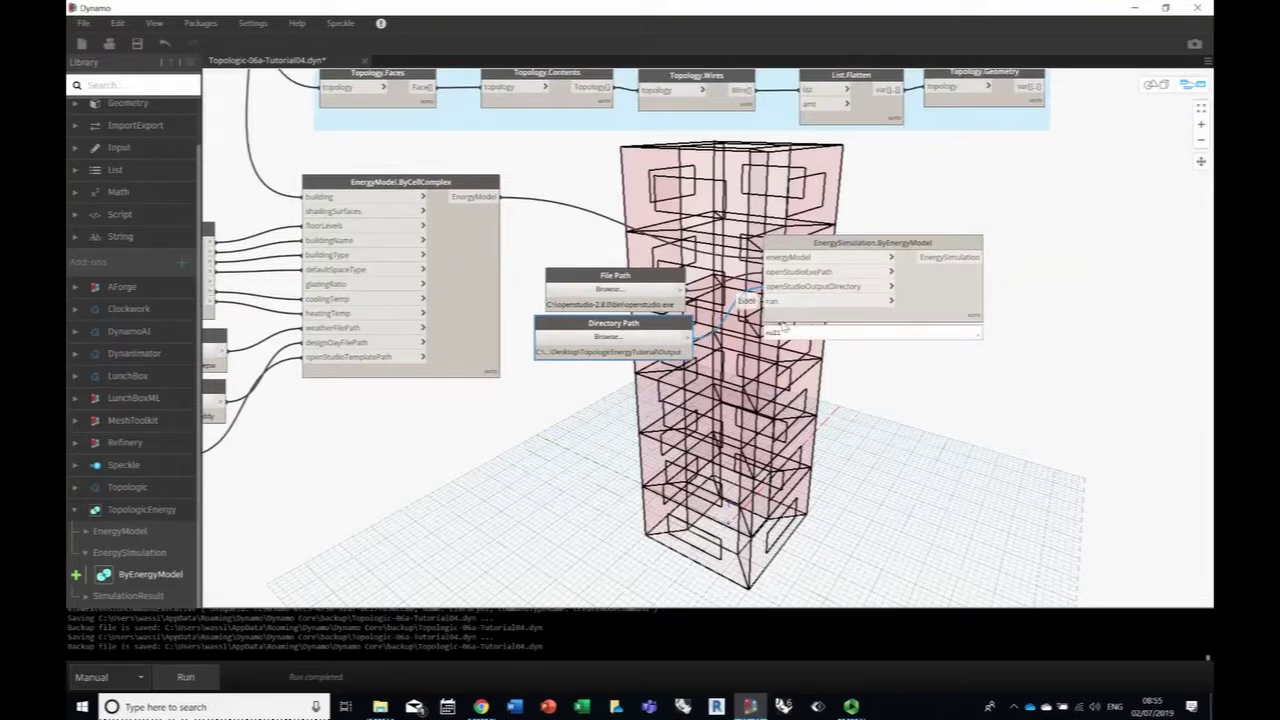
right_click(765, 454)
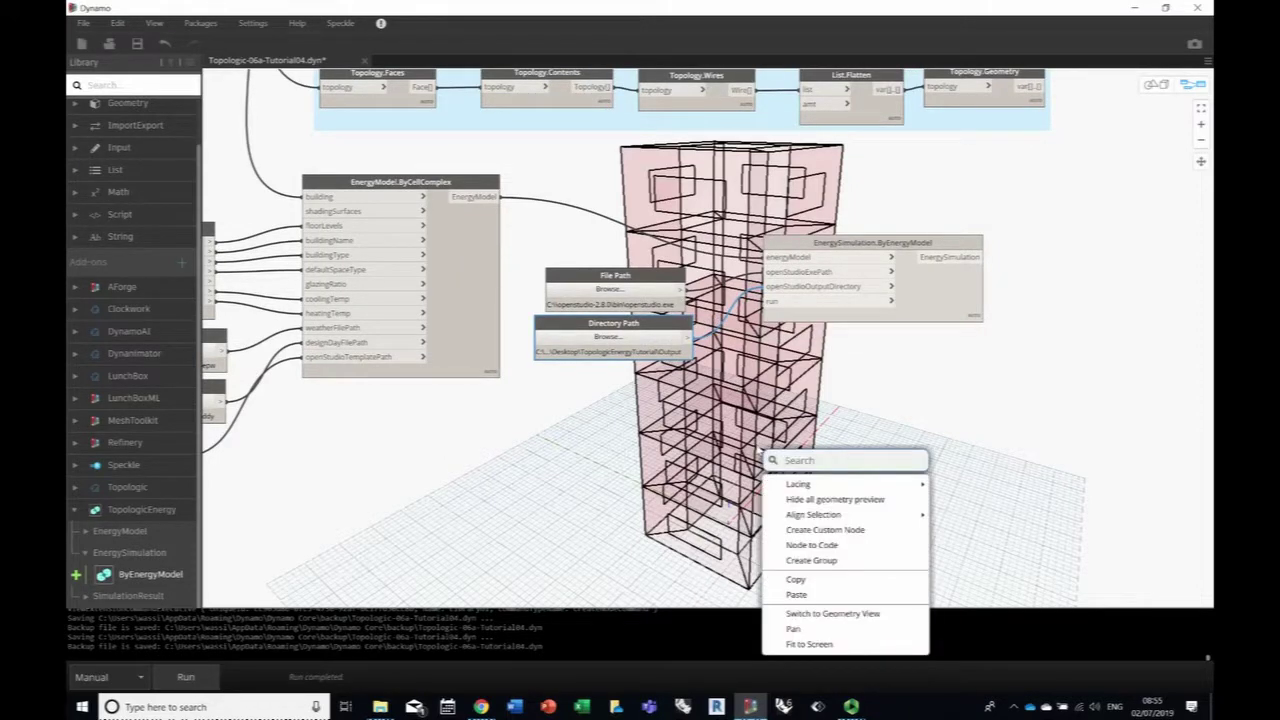
text(boolean)
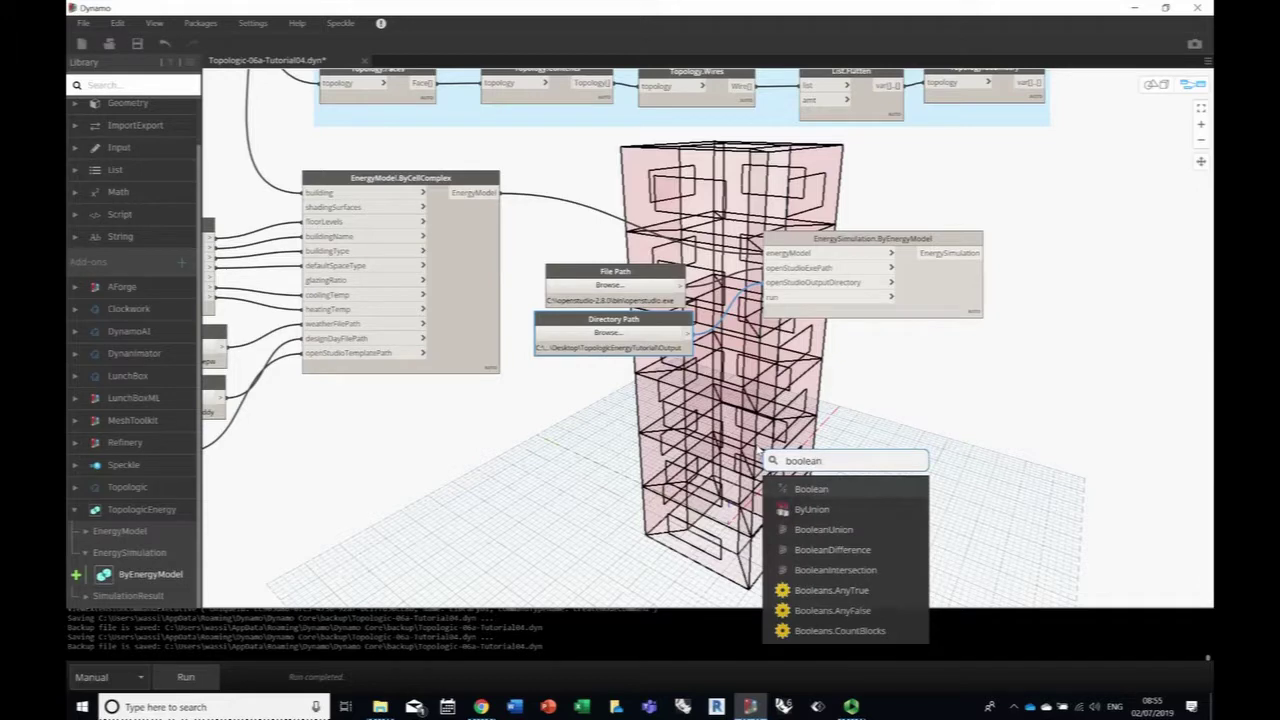
click(807, 492)
drag(847, 497, 773, 311)
middle_drag(815, 465, 883, 491)
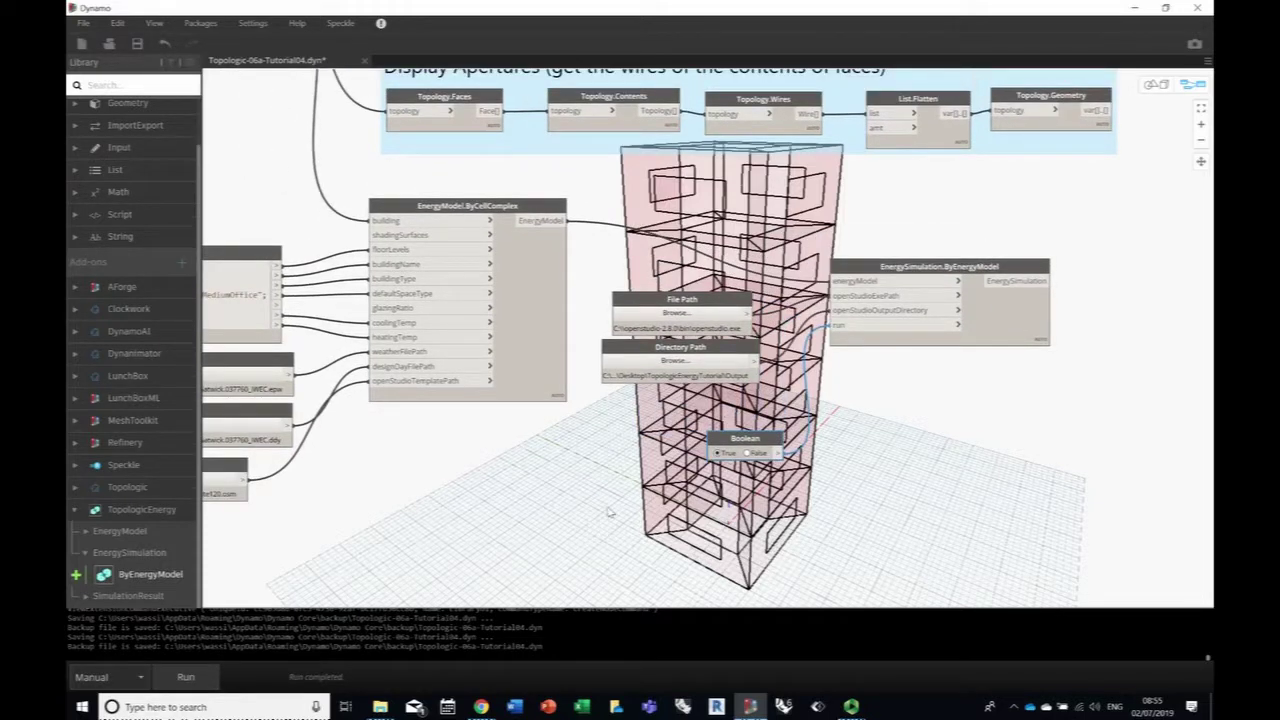
Step: Run the graph to execute the OpenStudio energy simulation
scroll(607, 511, down, 2)
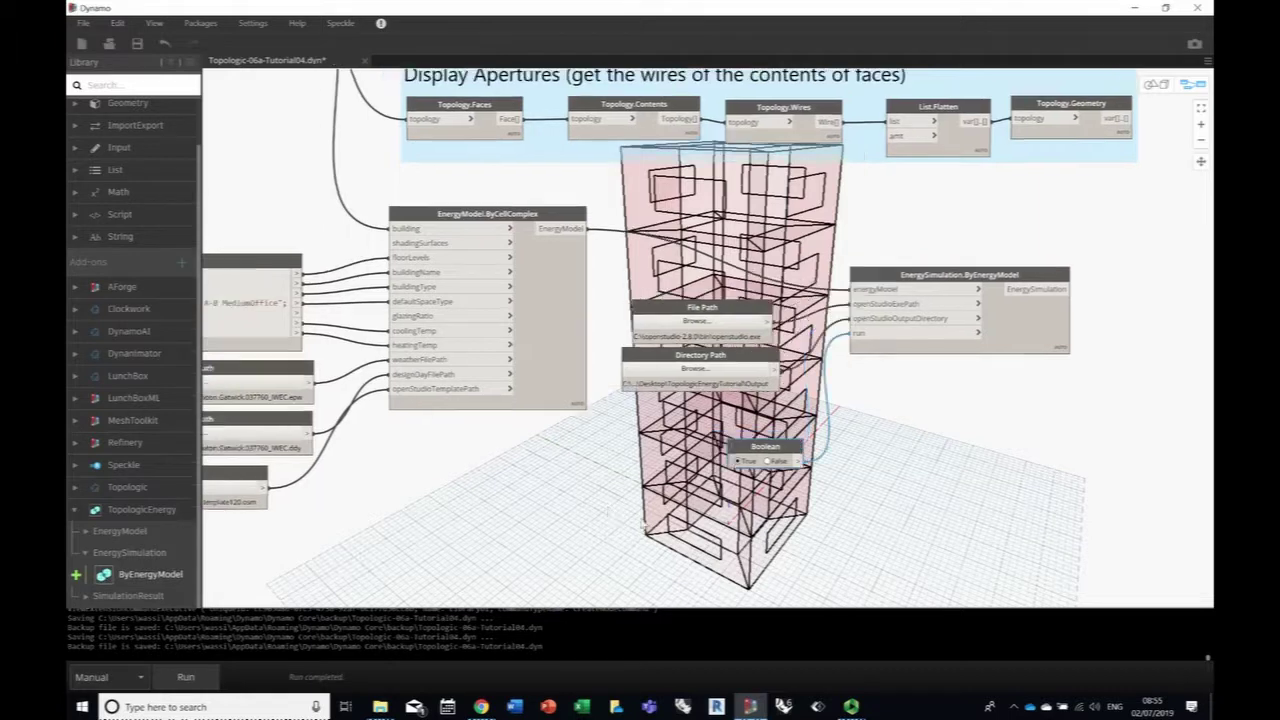
middle_drag(655, 538, 660, 464)
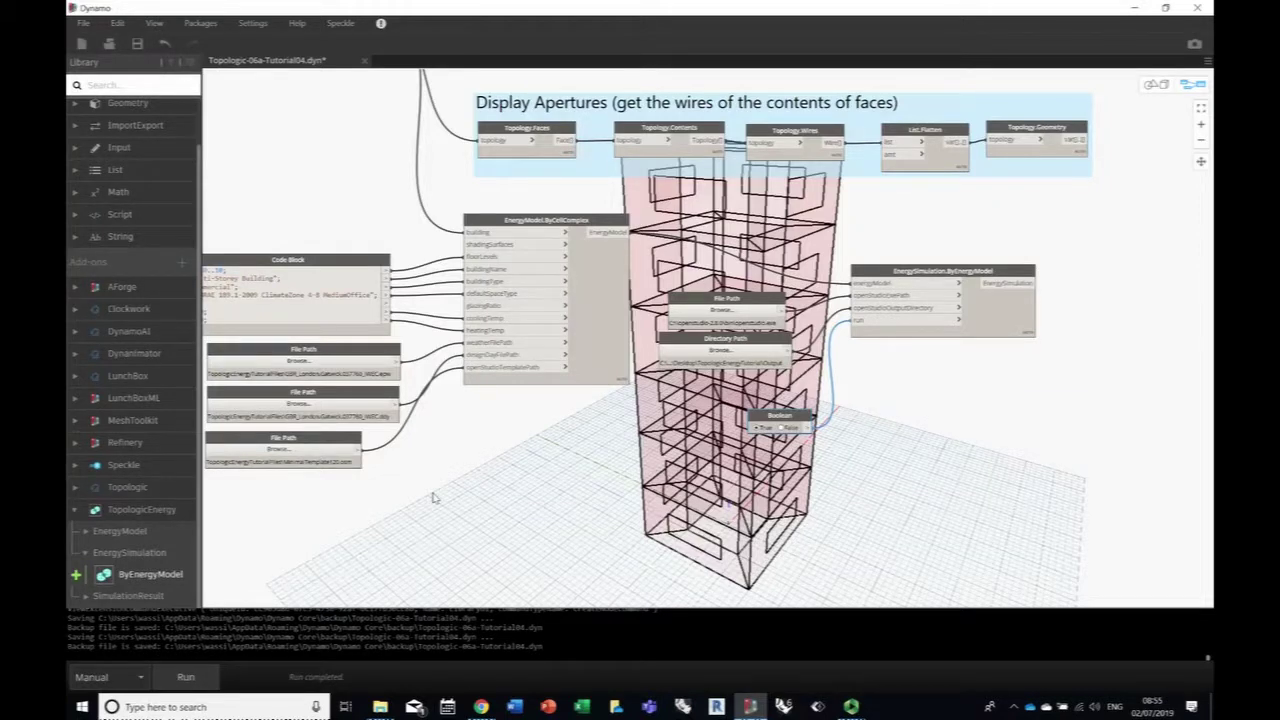
click(204, 678)
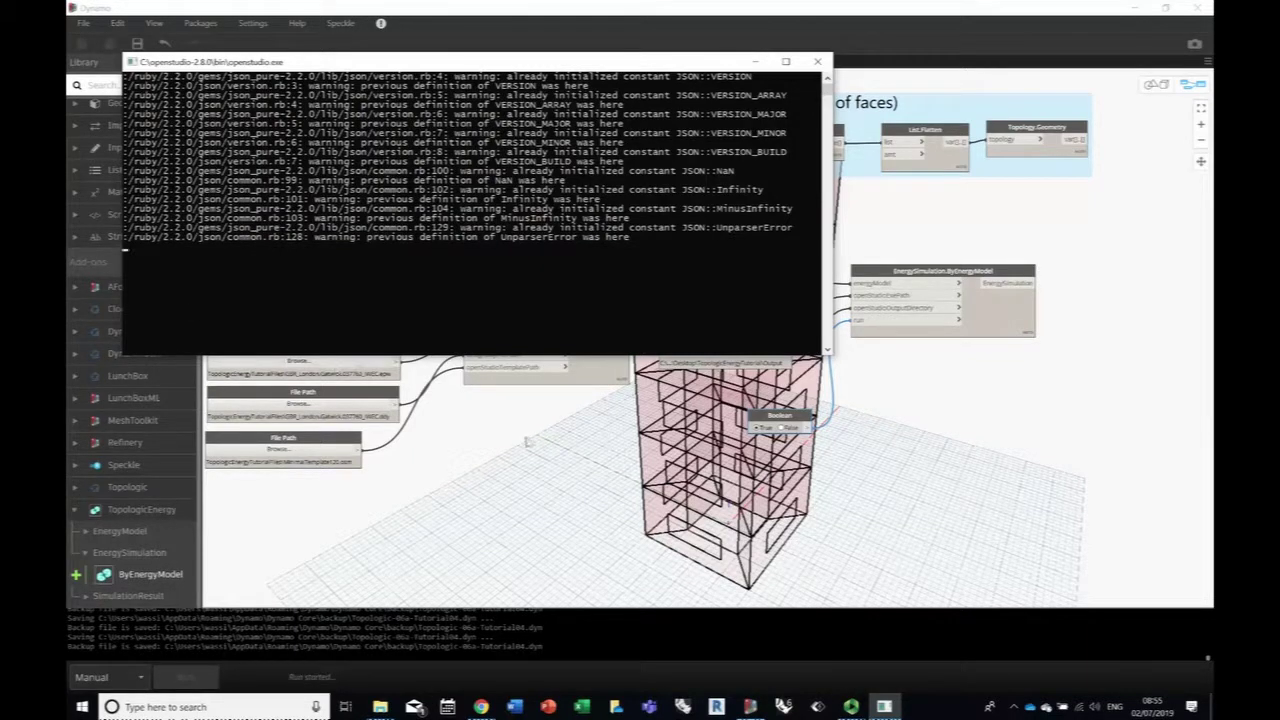
Step: Switch to the tutorial PDF in Chrome and read Step 2 on running the simulation and Step 3 on querying its result
click(481, 707)
click(622, 437)
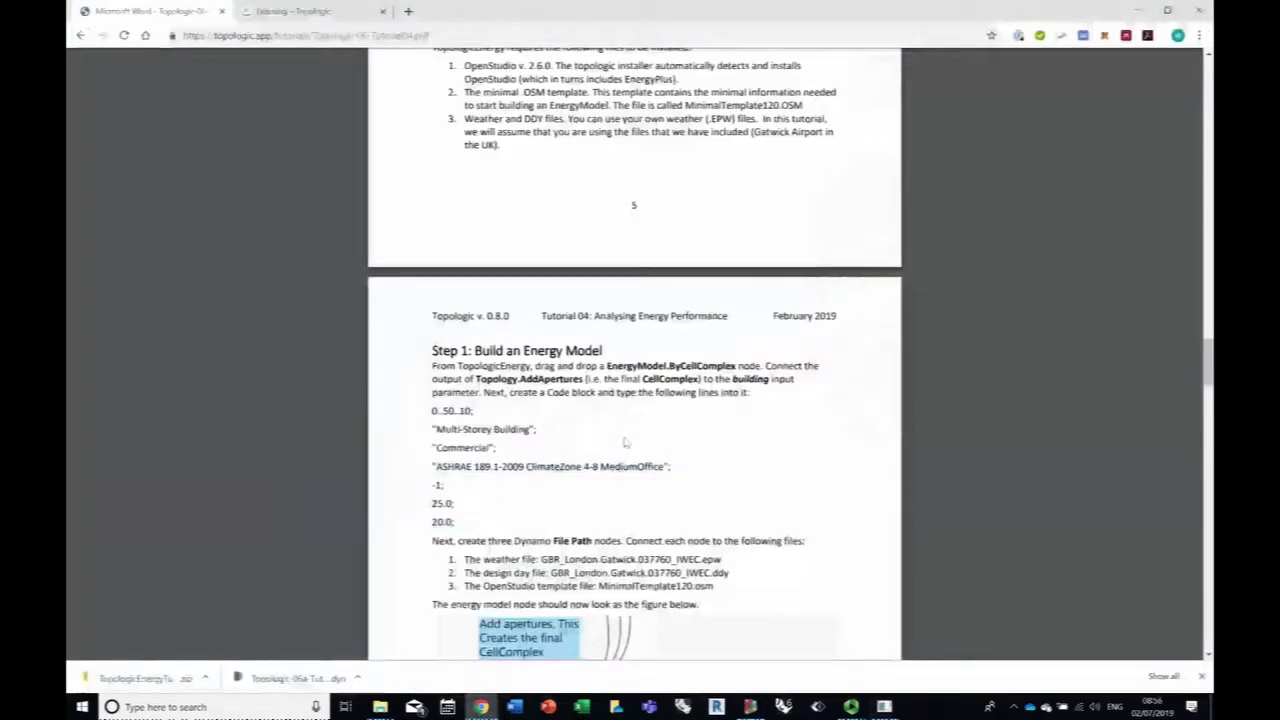
scroll(630, 440, down, 4)
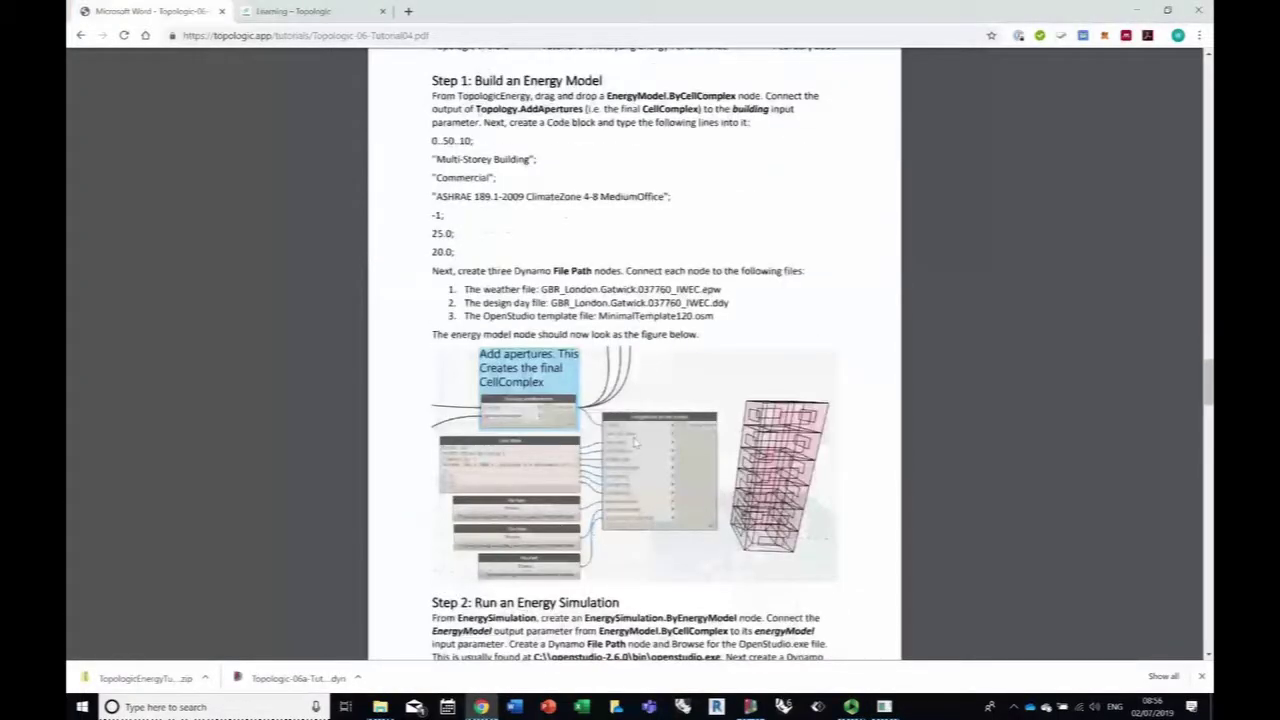
scroll(634, 443, down, 2)
scroll(577, 397, down, 3)
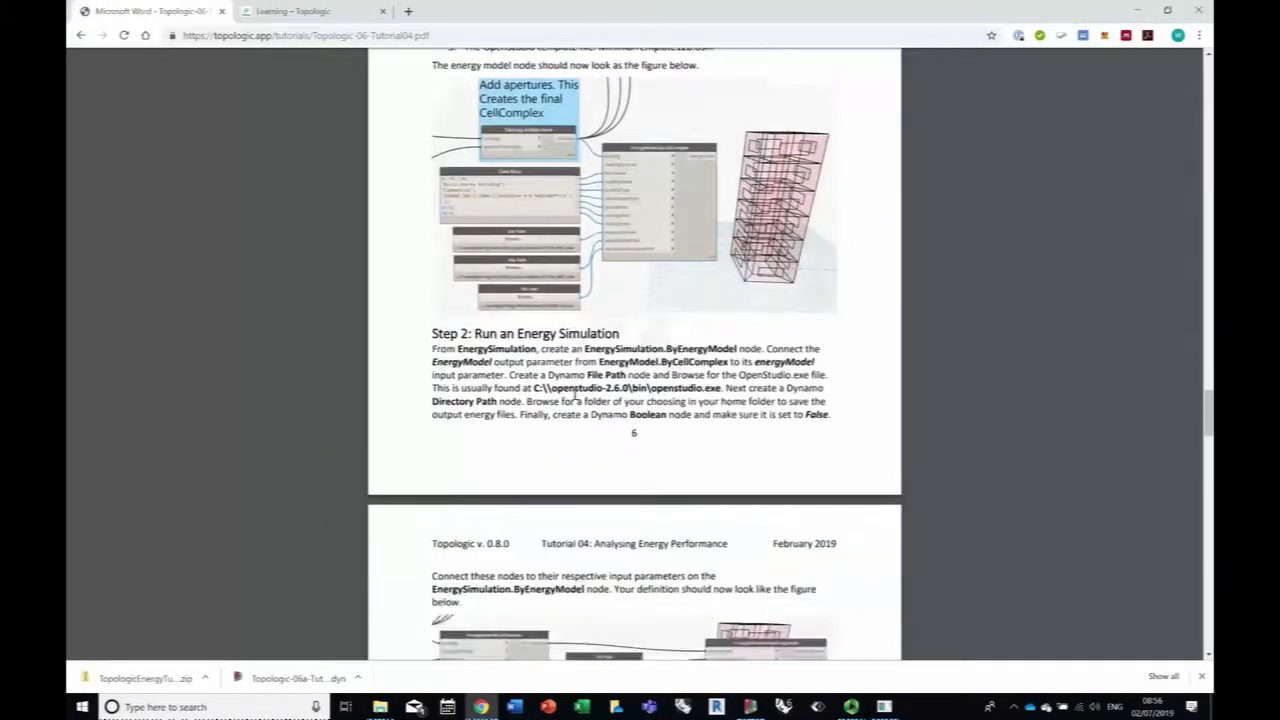
scroll(573, 320, down, 1)
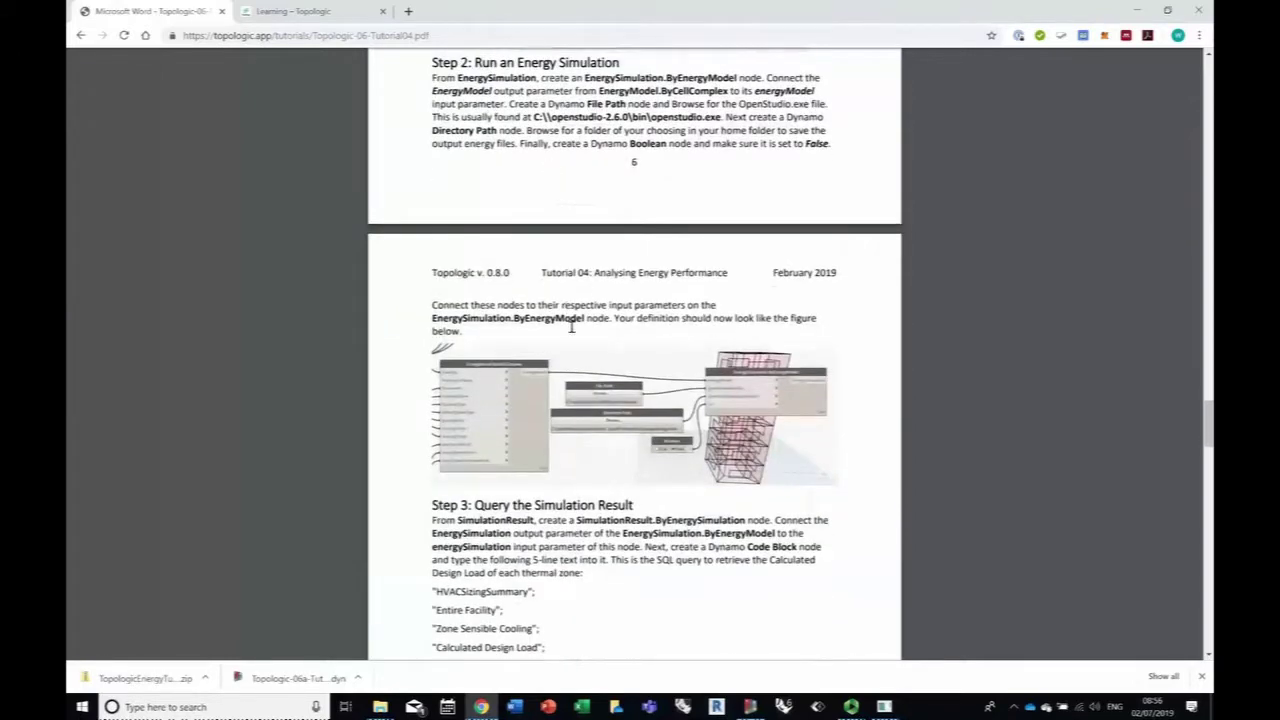
scroll(671, 385, down, 2)
scroll(671, 385, down, 1)
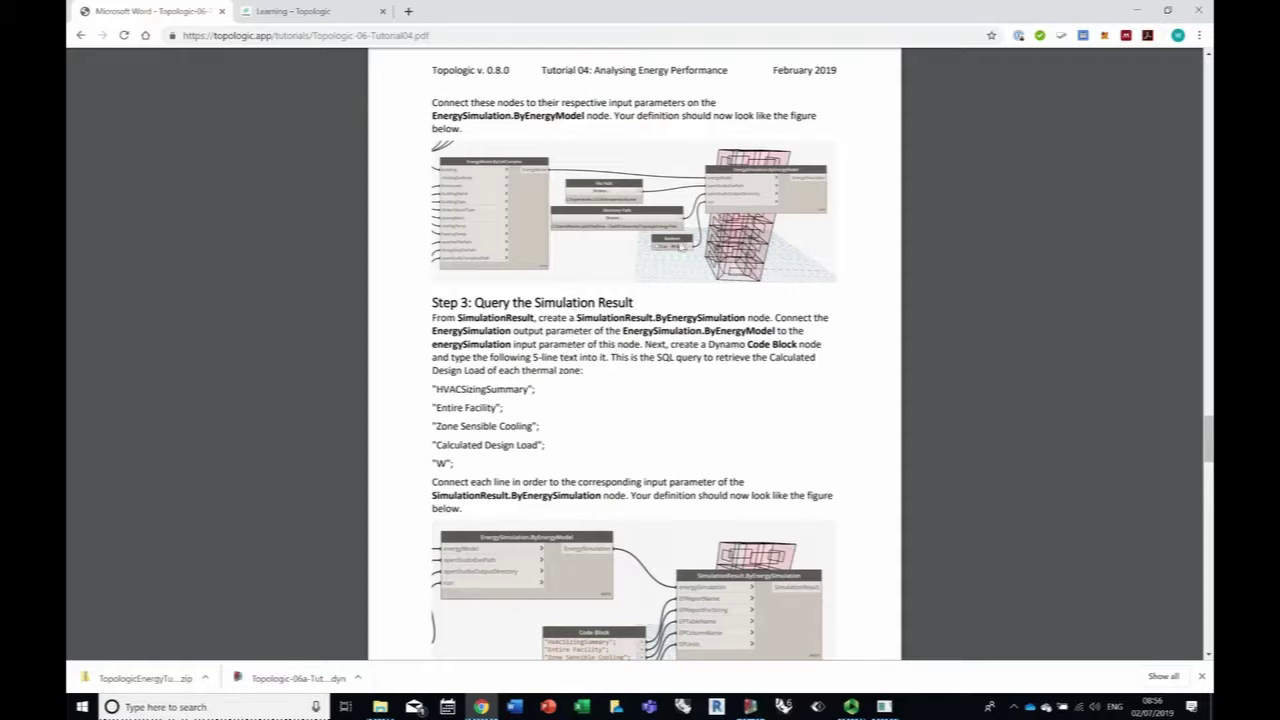
scroll(674, 347, down, 3)
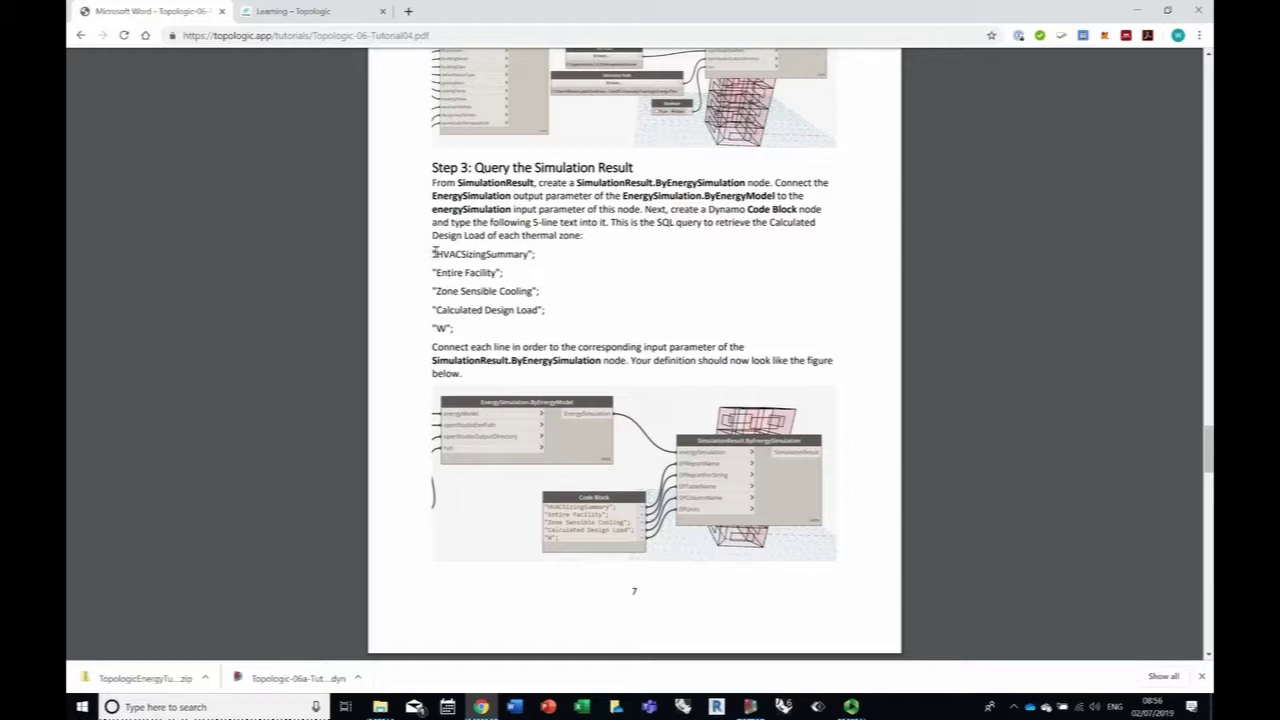
Step: Copy the five query lines of Step 3, from "HVACSizingSummary"; to "W";, out of the tutorial PDF
drag(434, 253, 464, 326)
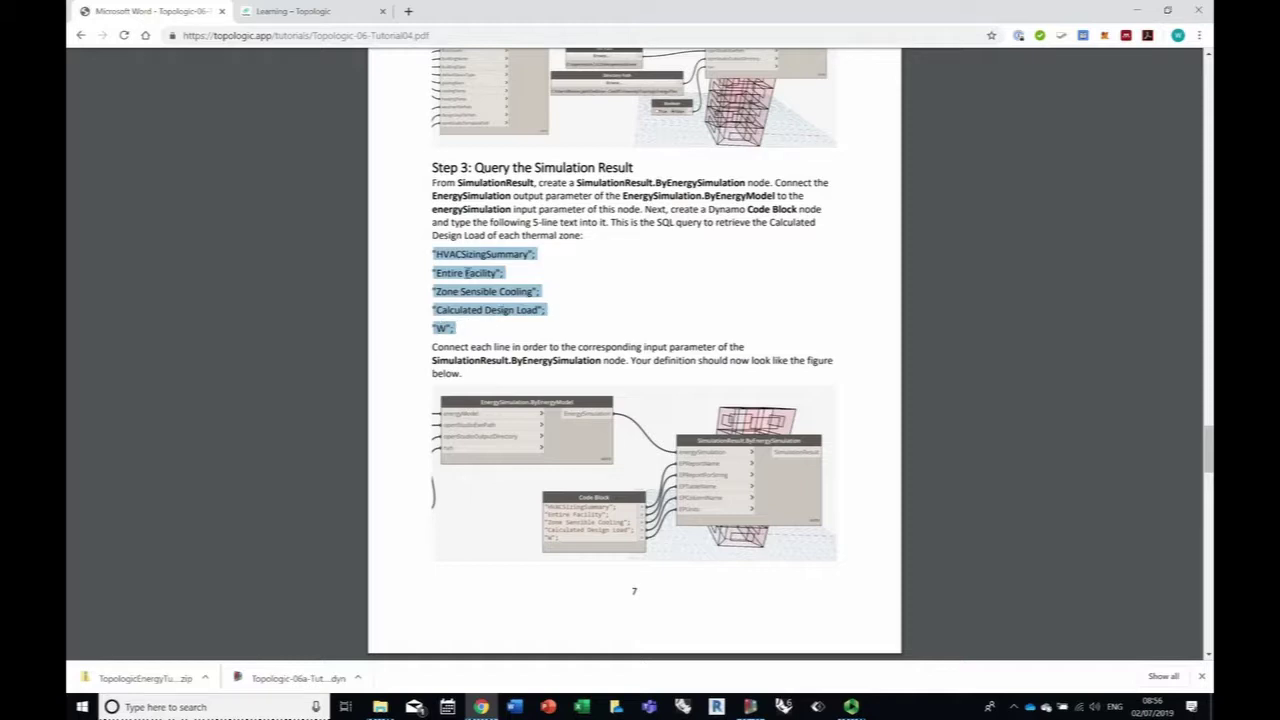
right_click(466, 273)
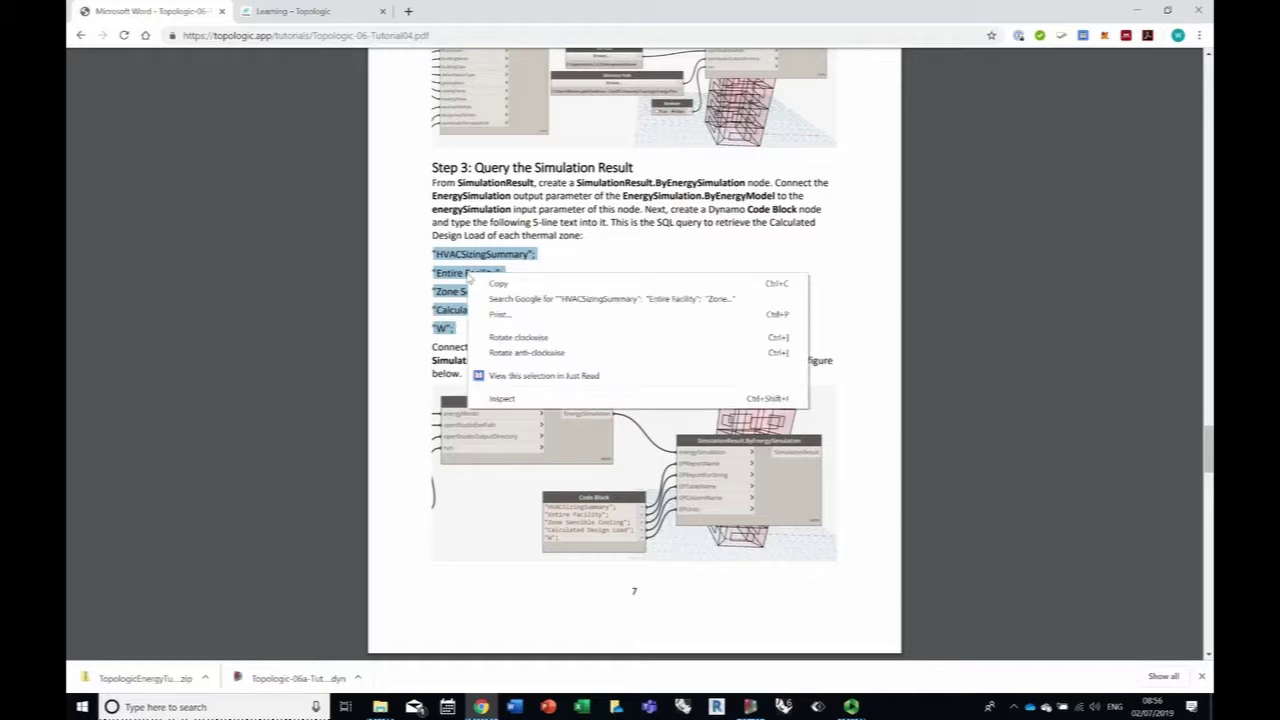
click(499, 284)
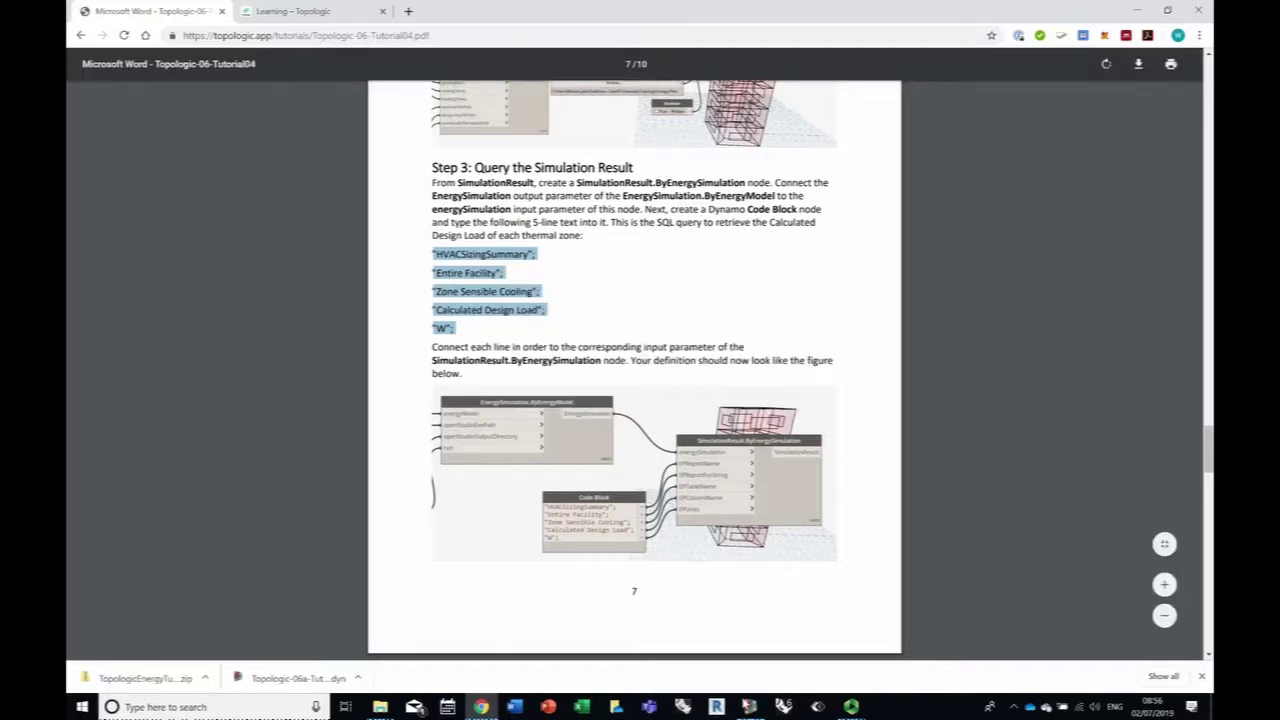
Step: Back in Dynamo, add a SimulationResult.ByEnergySimulation node from TopologicEnergy and place it to the right of EnergySimulation.ByEnergyModel
click(750, 707)
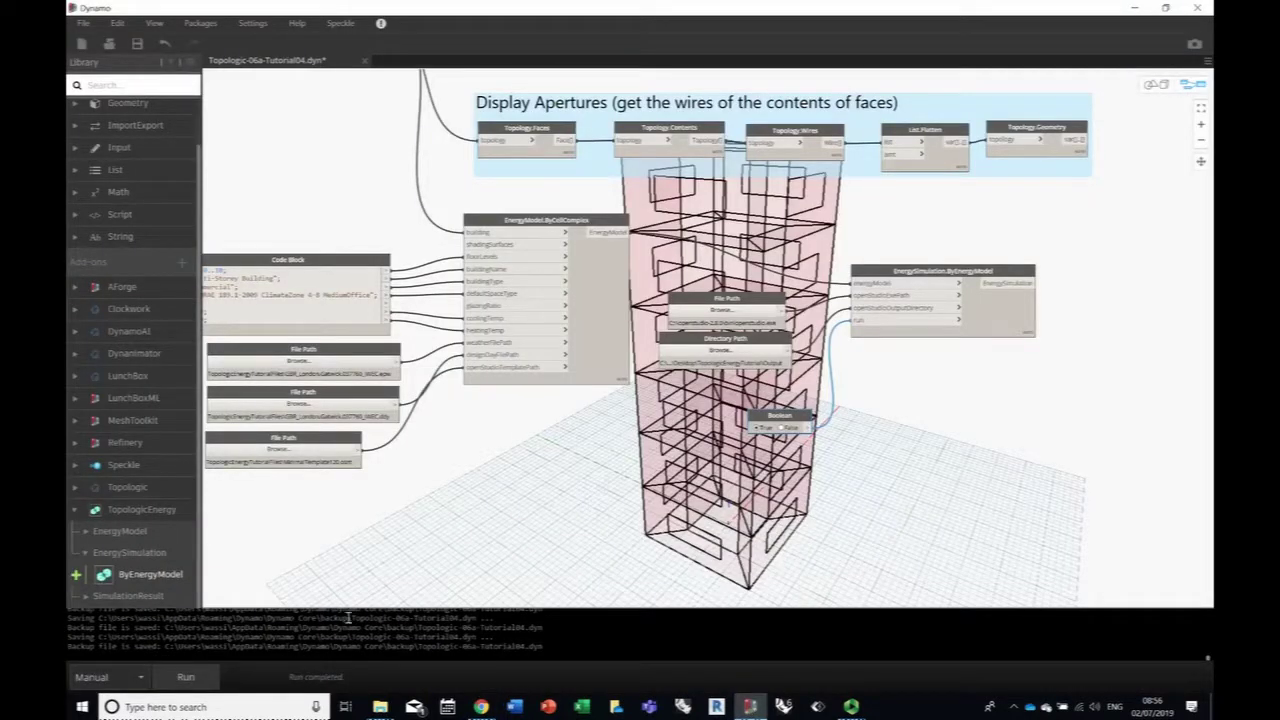
middle_drag(551, 491, 591, 458)
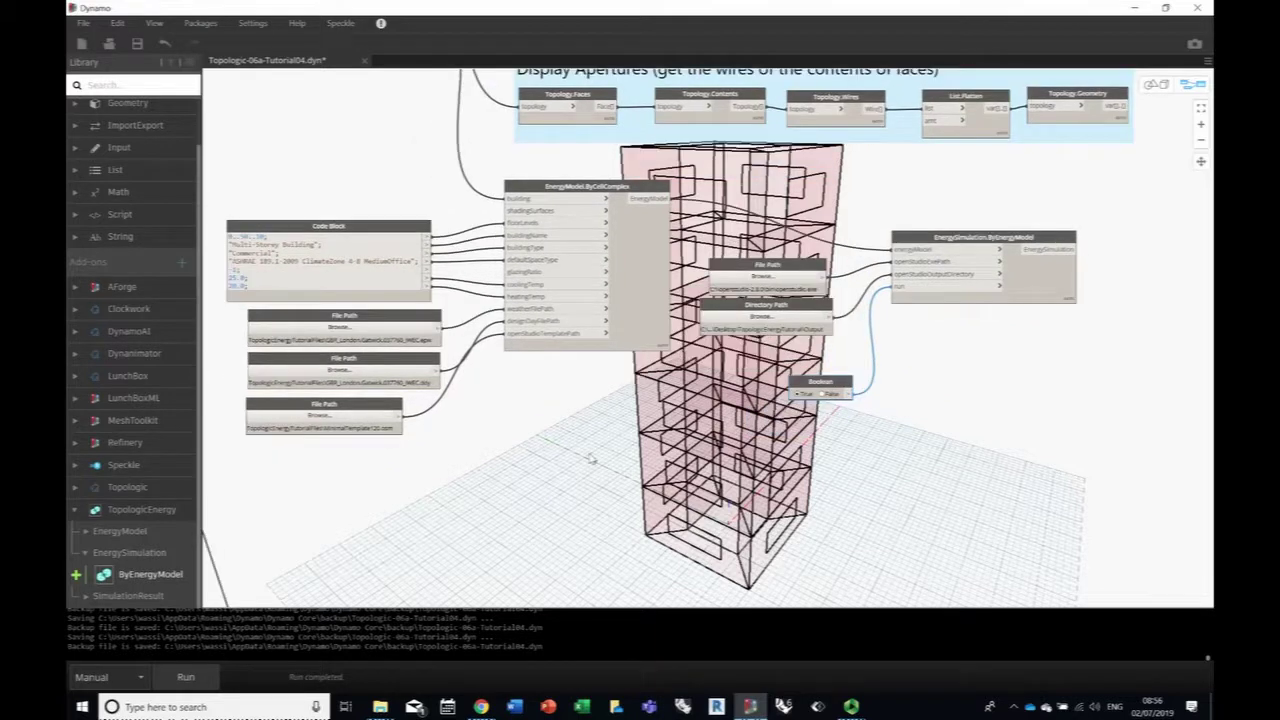
scroll(591, 458, down, 3)
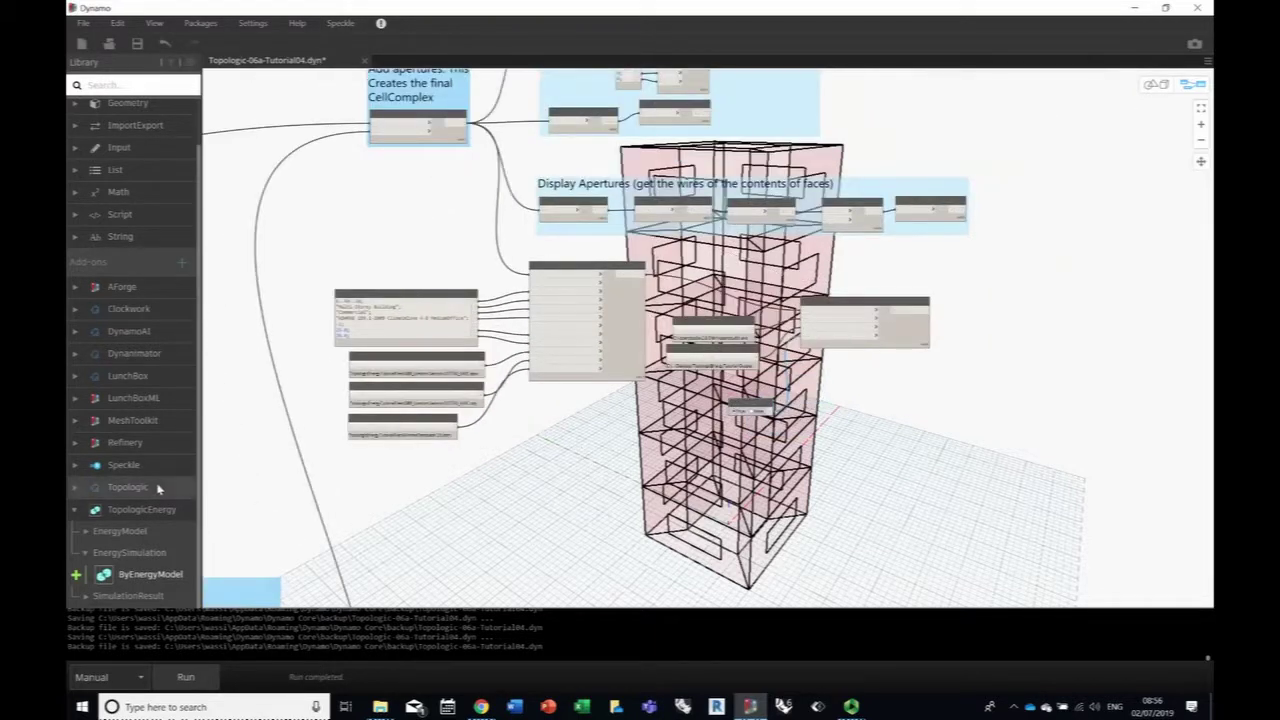
click(92, 596)
scroll(150, 470, down, 3)
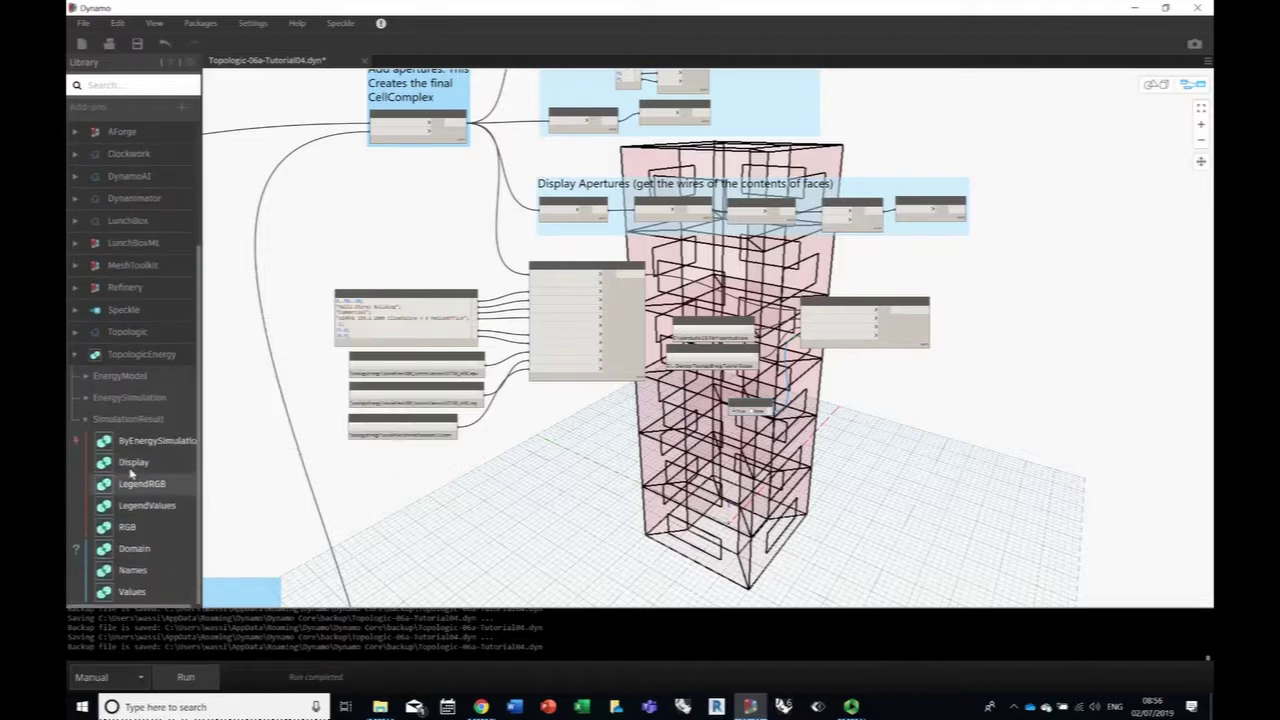
mouse_move(145, 449)
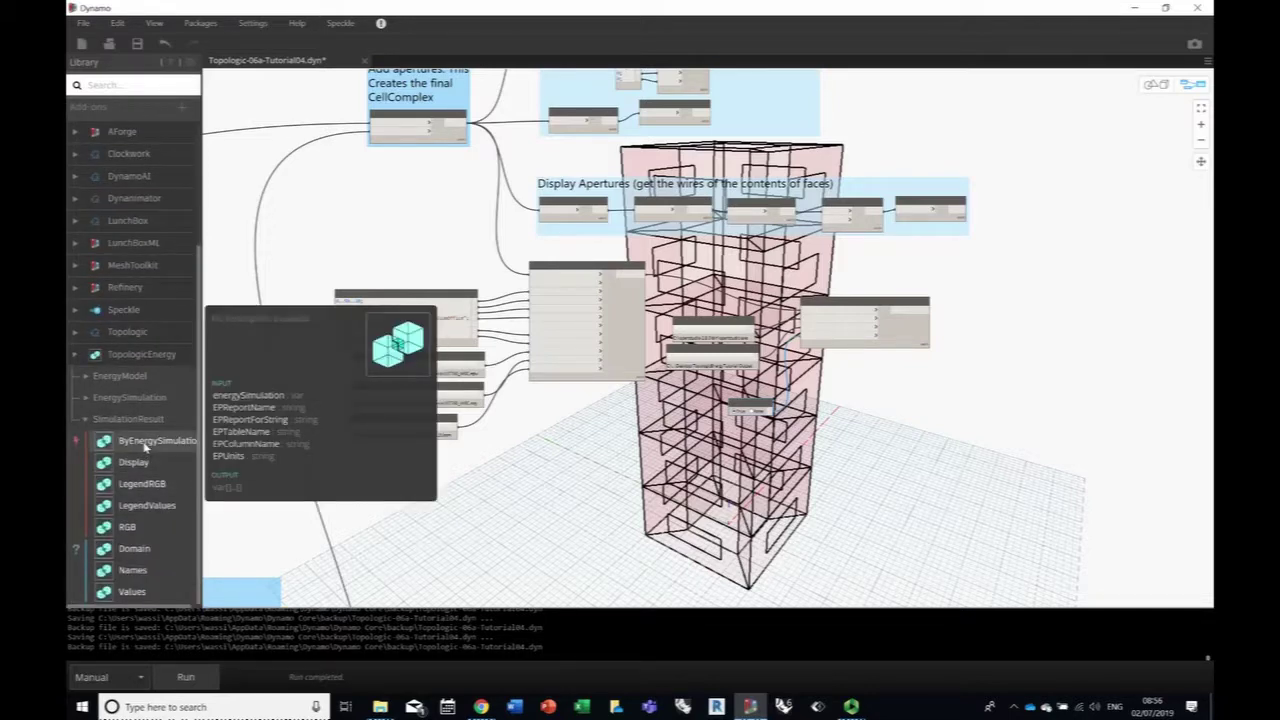
click(145, 449)
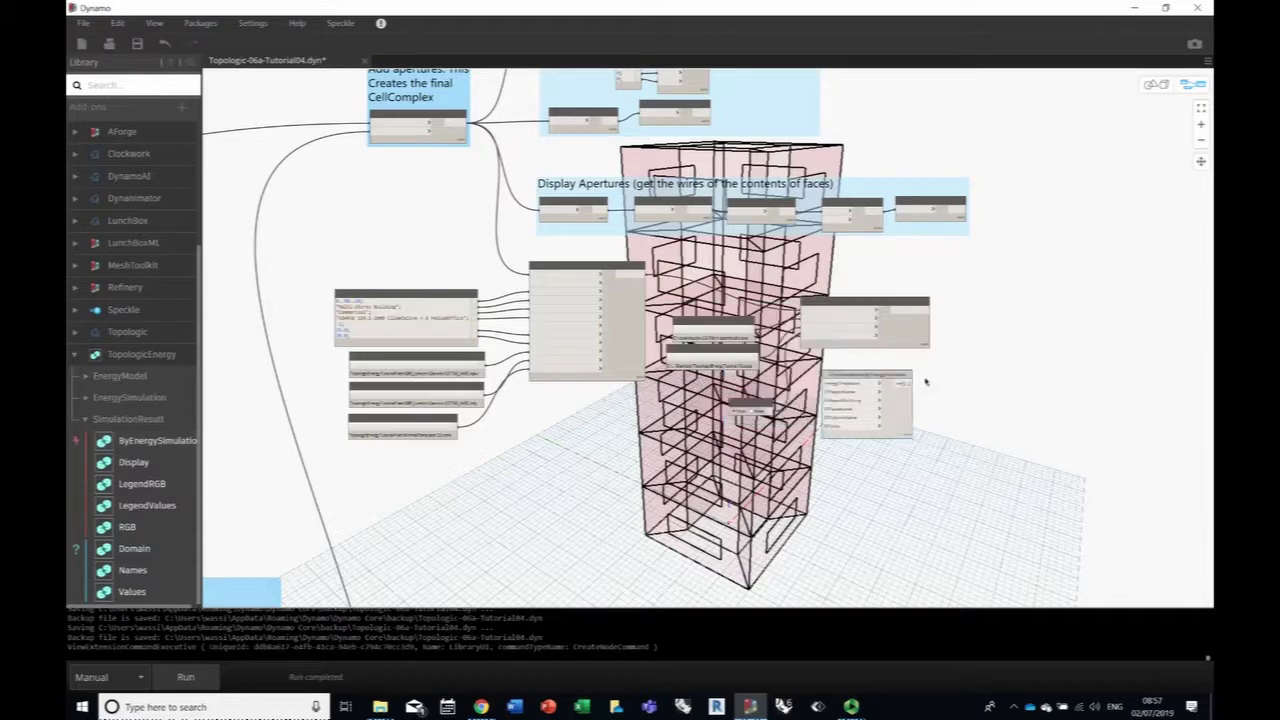
scroll(1016, 336, up, 5)
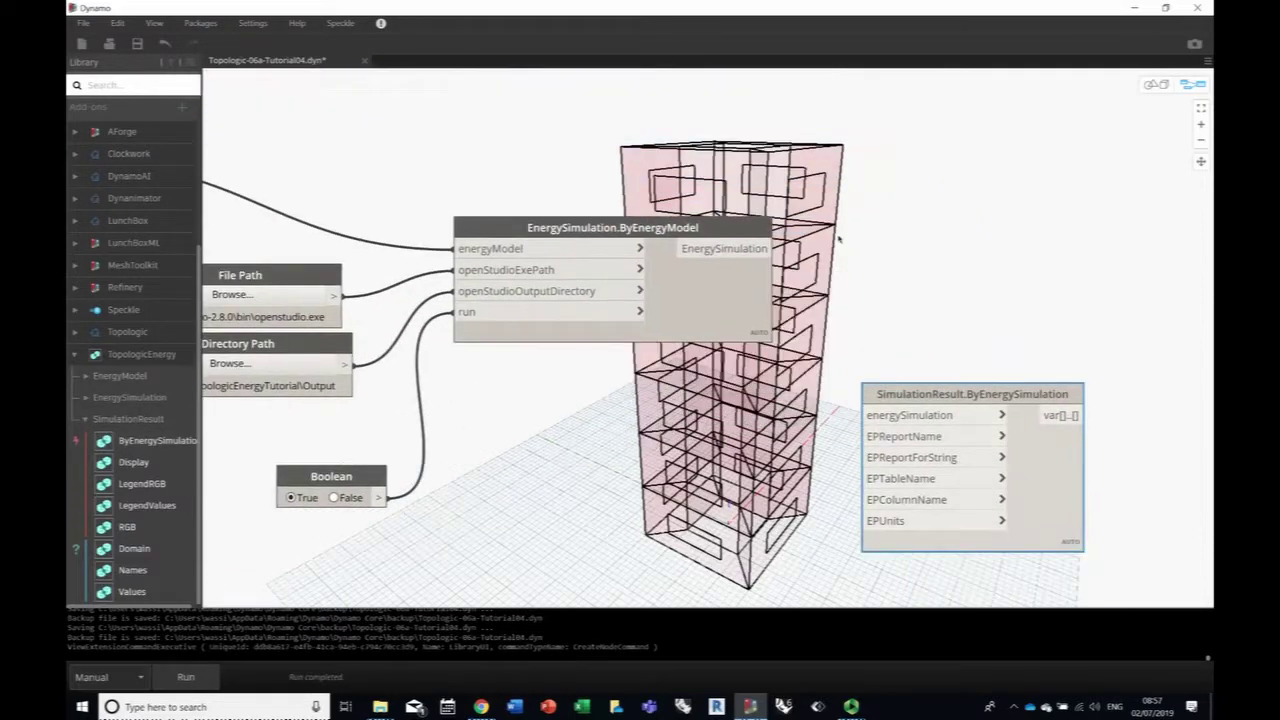
middle_drag(838, 238, 696, 122)
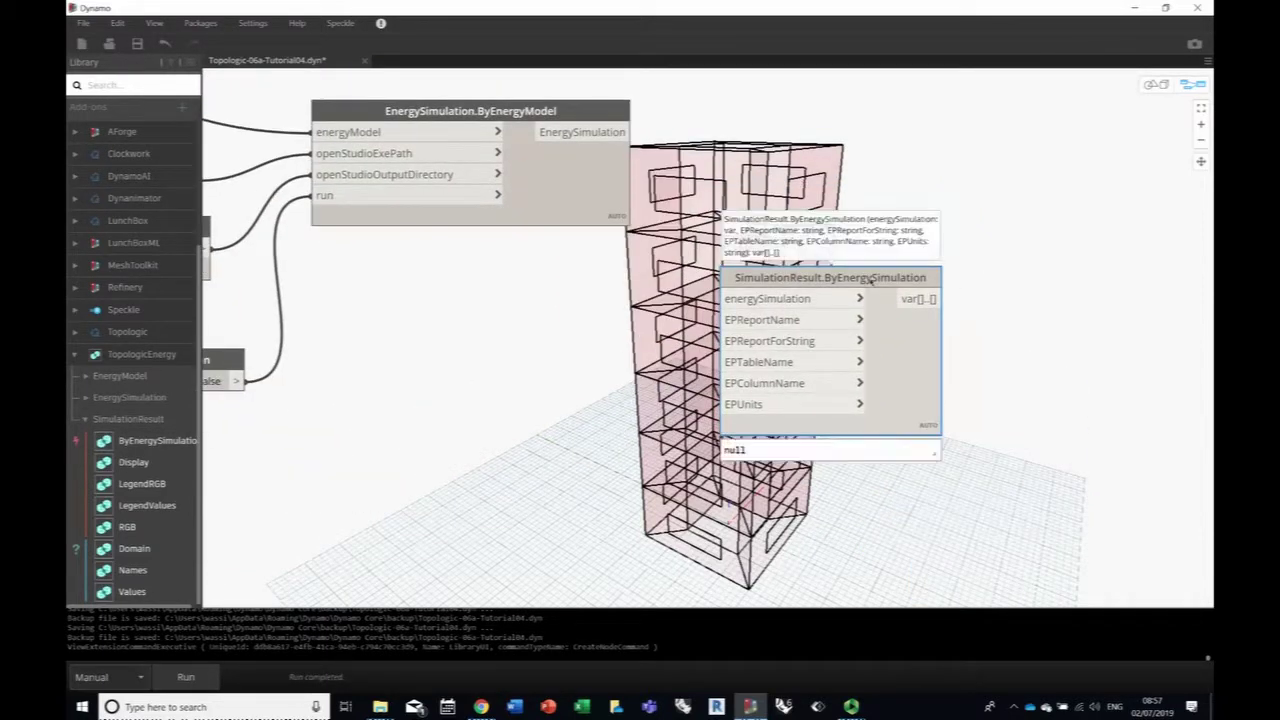
drag(865, 277, 955, 241)
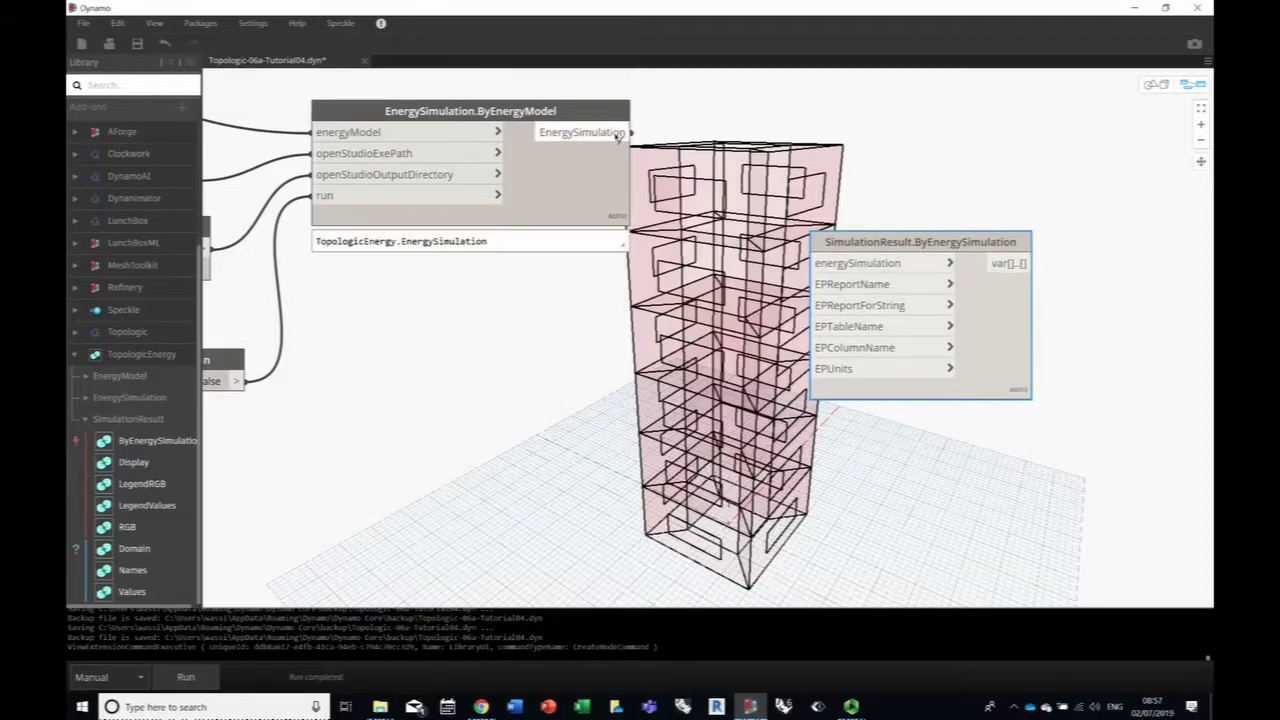
Step: Wire EnergySimulation into SimulationResult.ByEnergySimulation and add a Code Block to its left containing "HVACSizingSummary"; "Entire Facility"; "Zone Sensible Cooling"; "Calculated Design Load"; "W";
click(627, 132)
click(815, 263)
right_click(549, 366)
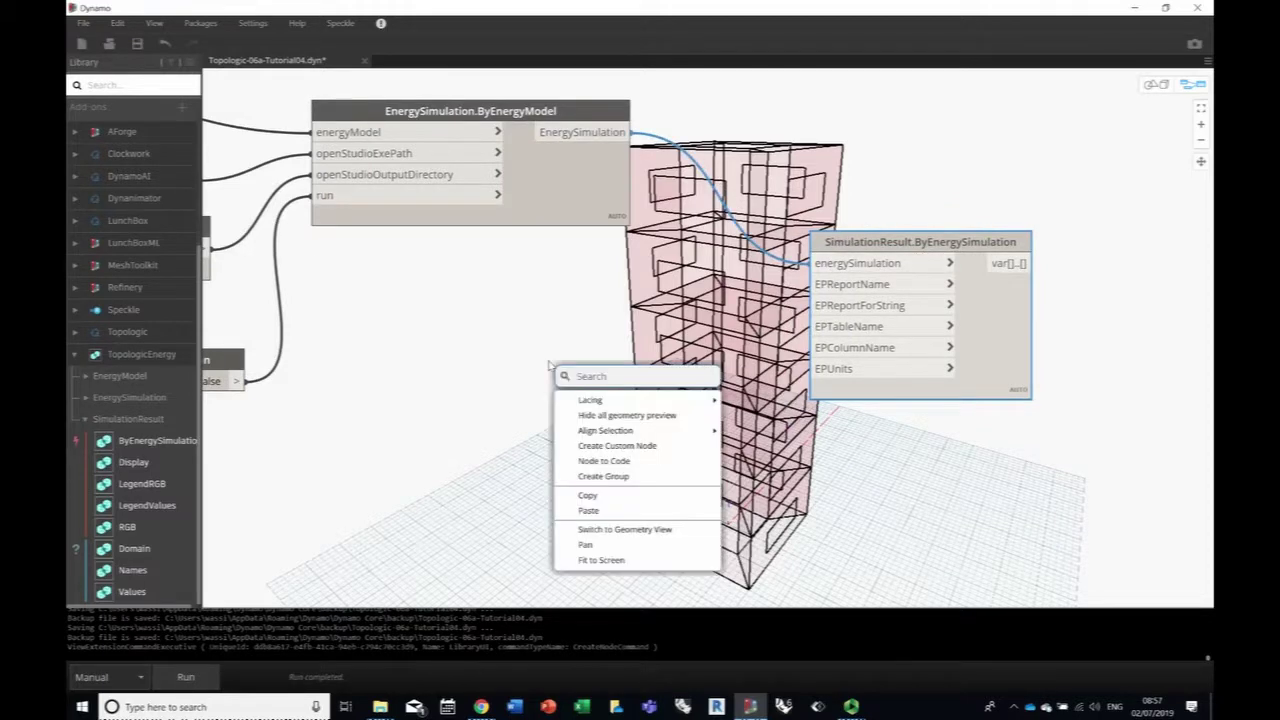
text(code)
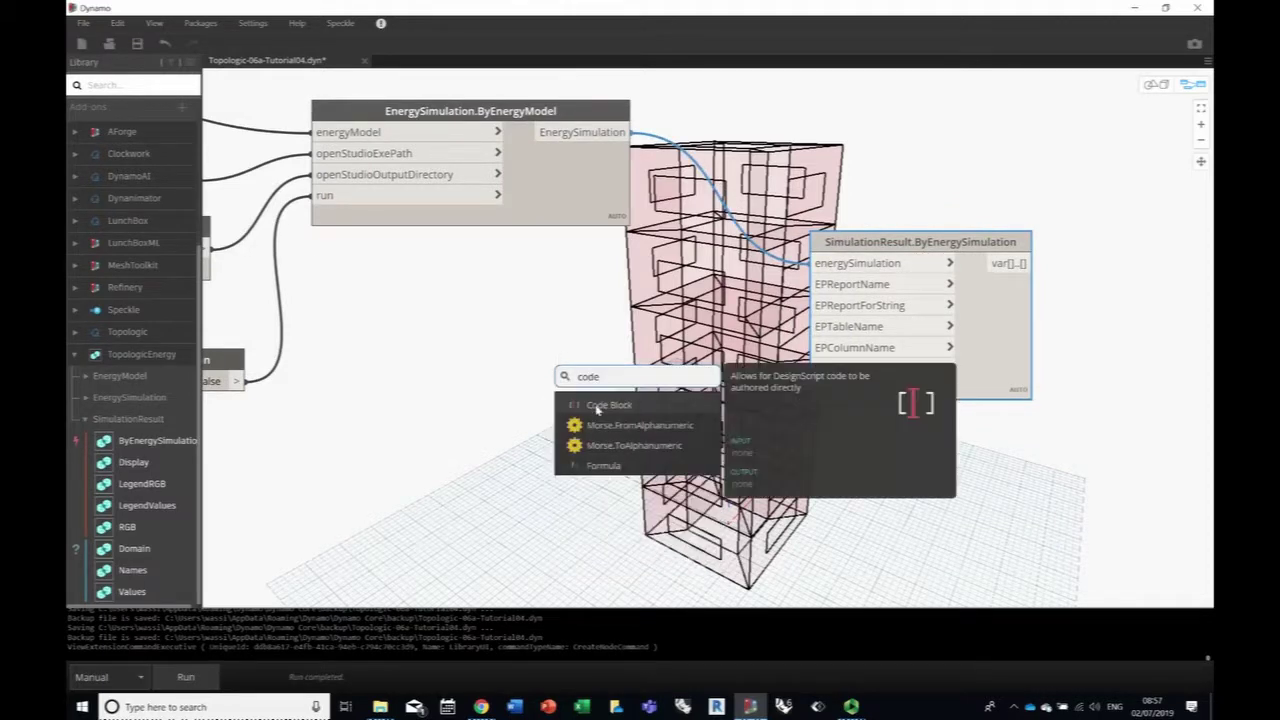
click(600, 405)
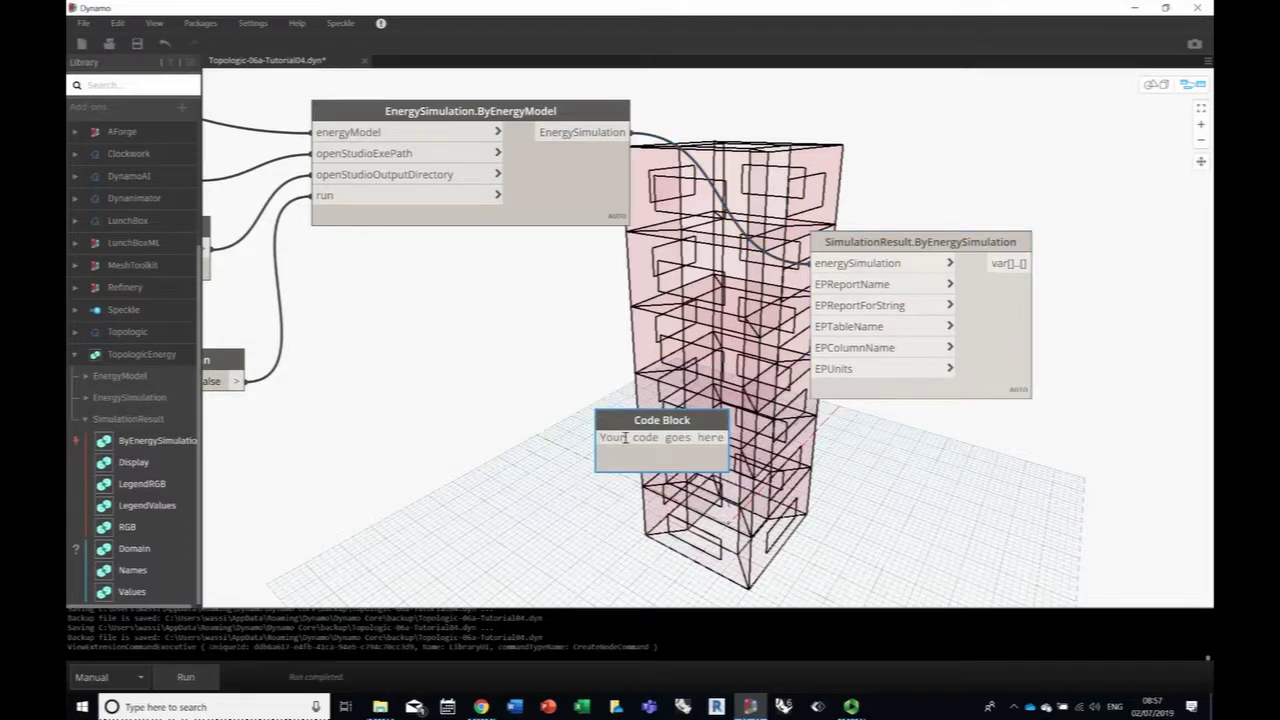
text("HVACSizingSummary"; "Entire Facility"; "Zone Sensible Cooling"; "Calculated Design Load"; "W";)
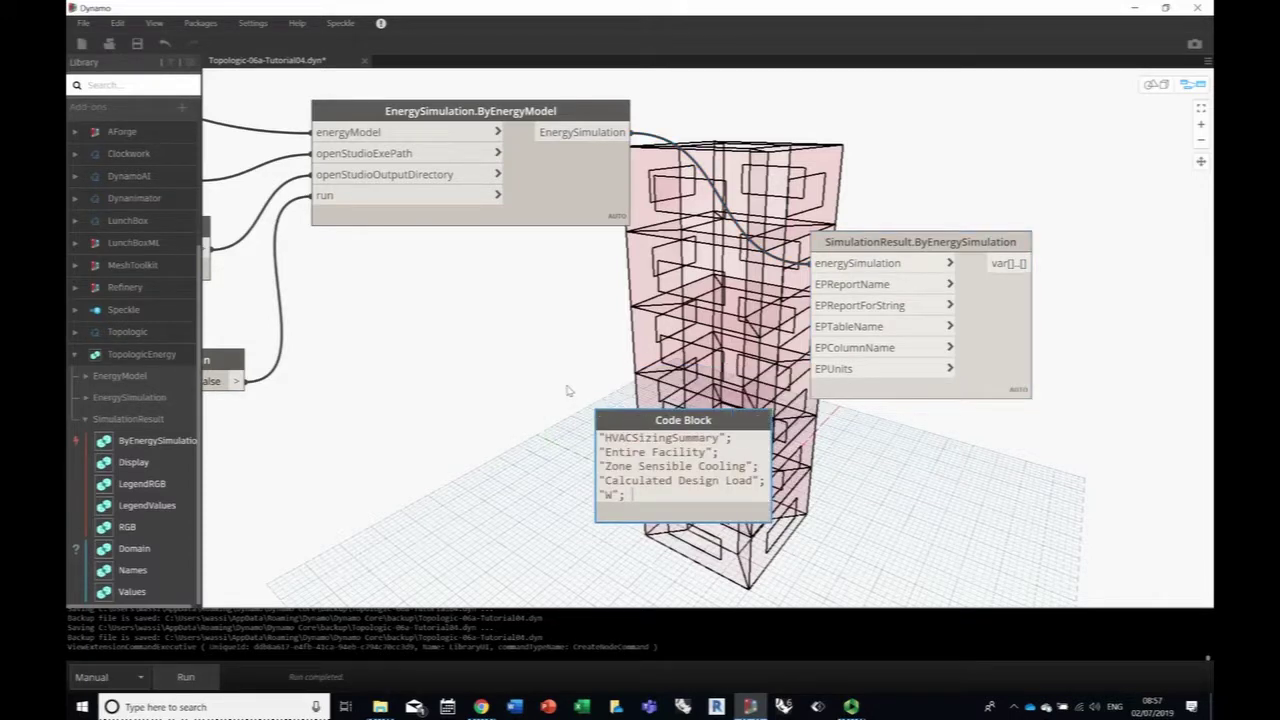
click(631, 371)
drag(658, 420, 531, 293)
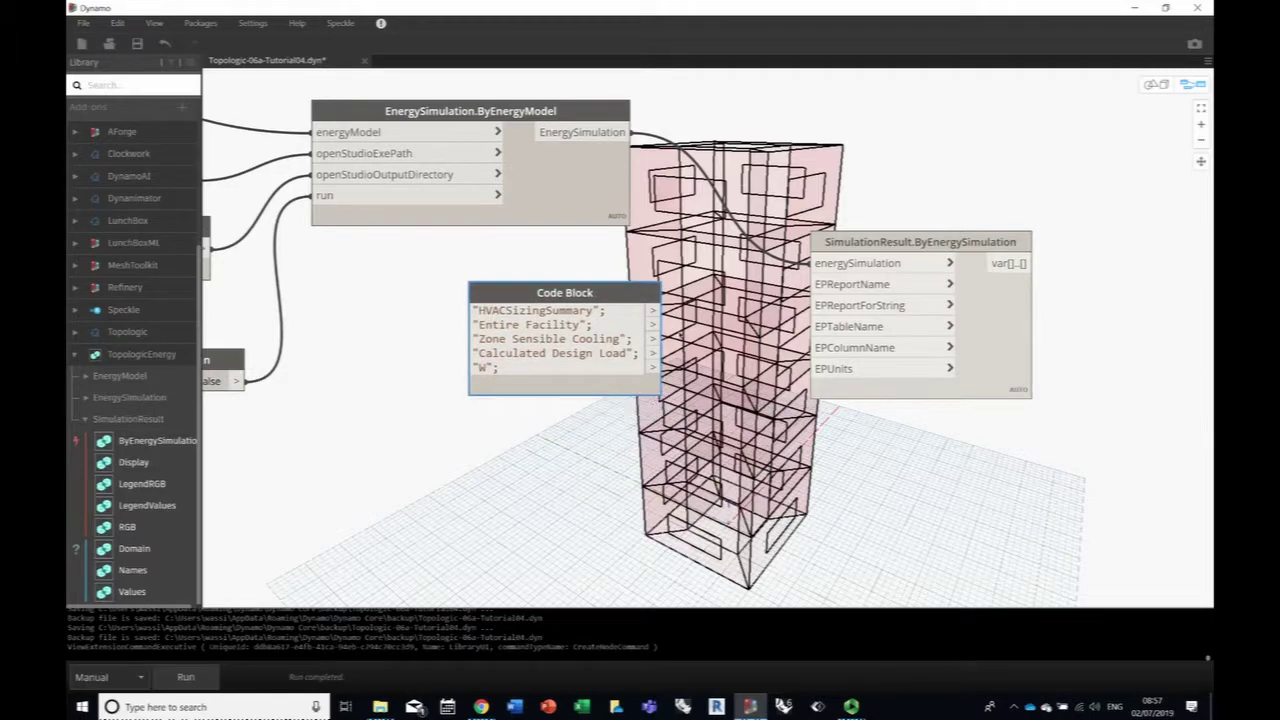
Step: Connect the five Code Block lines in order to EPReportName, EPReportForString, EPTableName, EPColumnName and EPUnits of SimulationResult.ByEnergySimulation
click(653, 310)
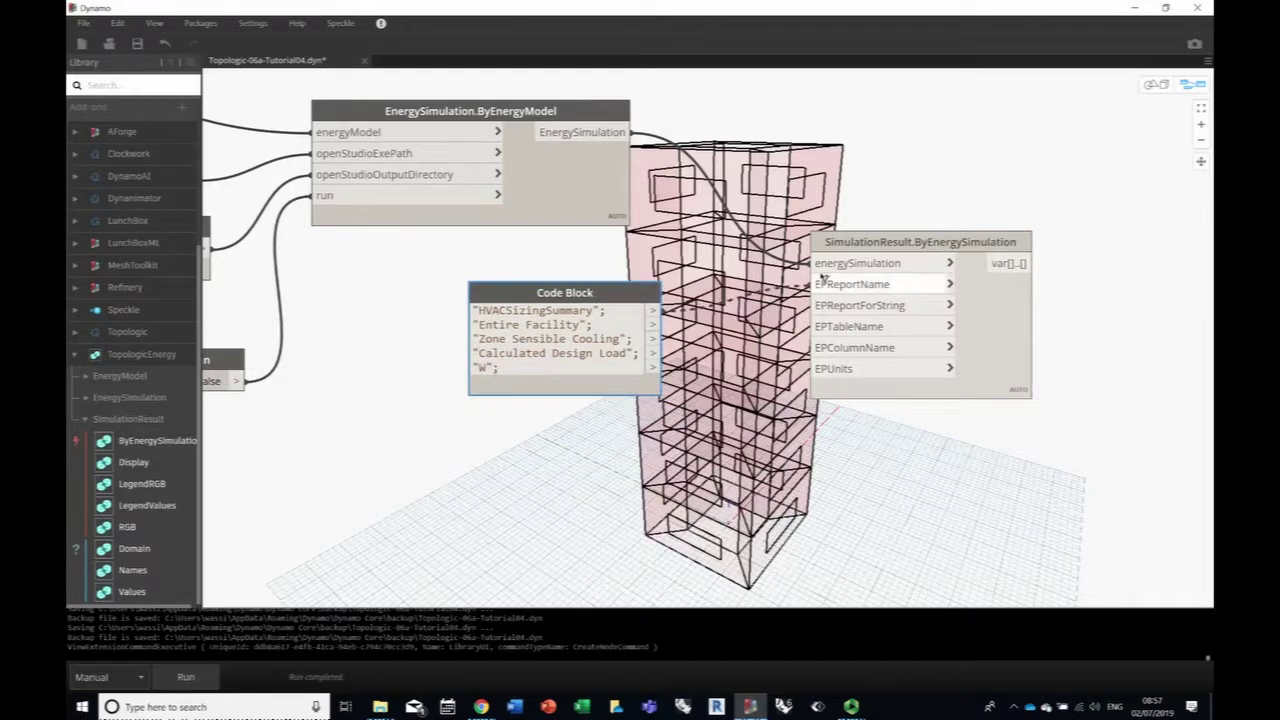
click(822, 284)
click(653, 324)
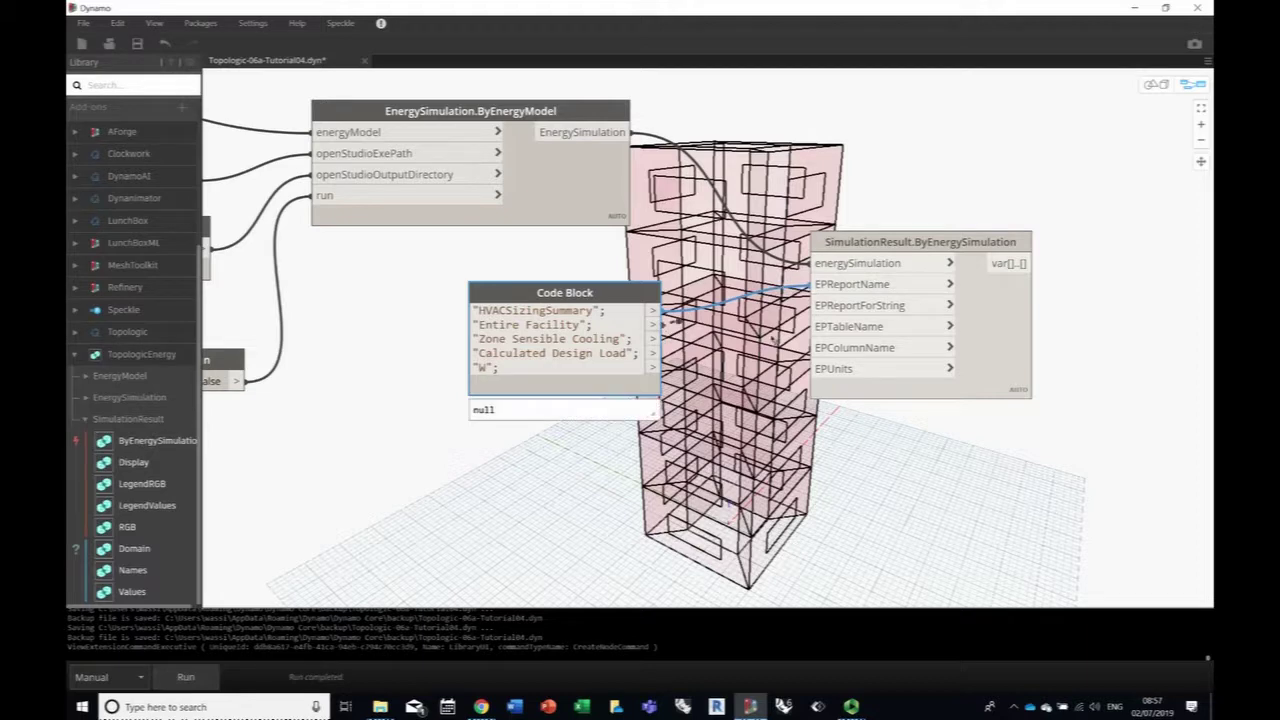
click(830, 306)
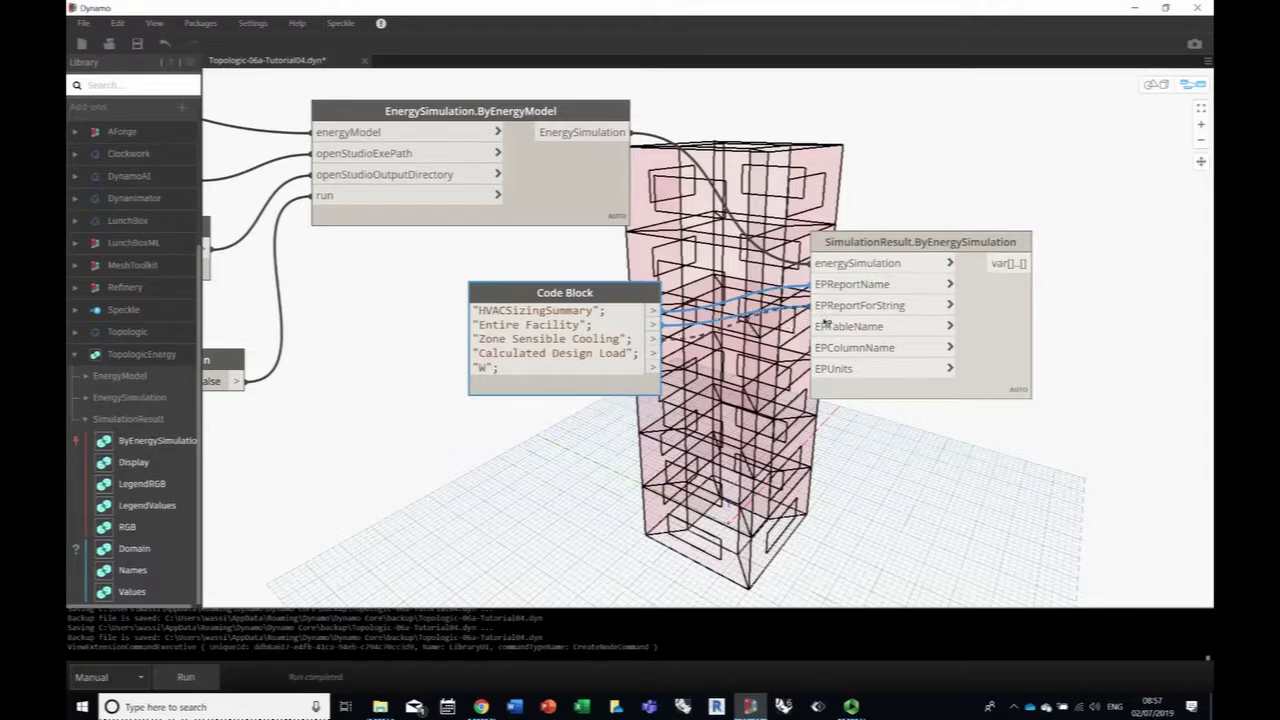
click(822, 326)
click(653, 353)
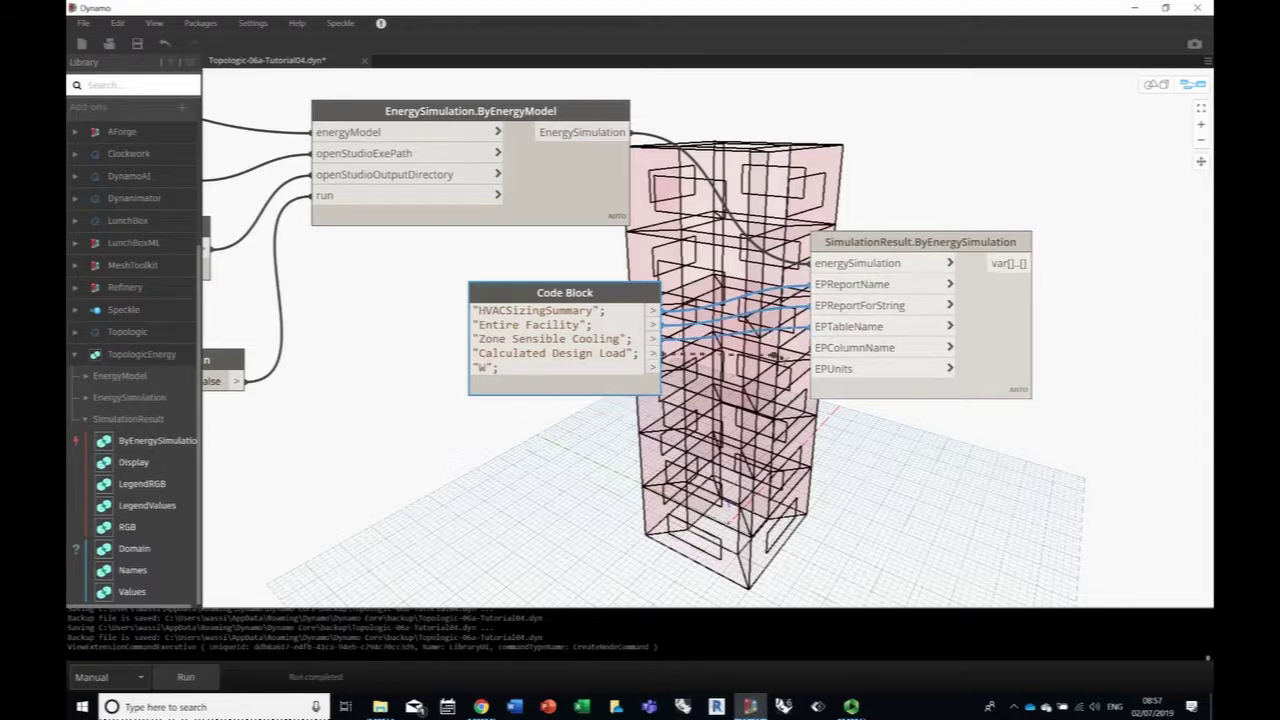
click(822, 347)
click(653, 367)
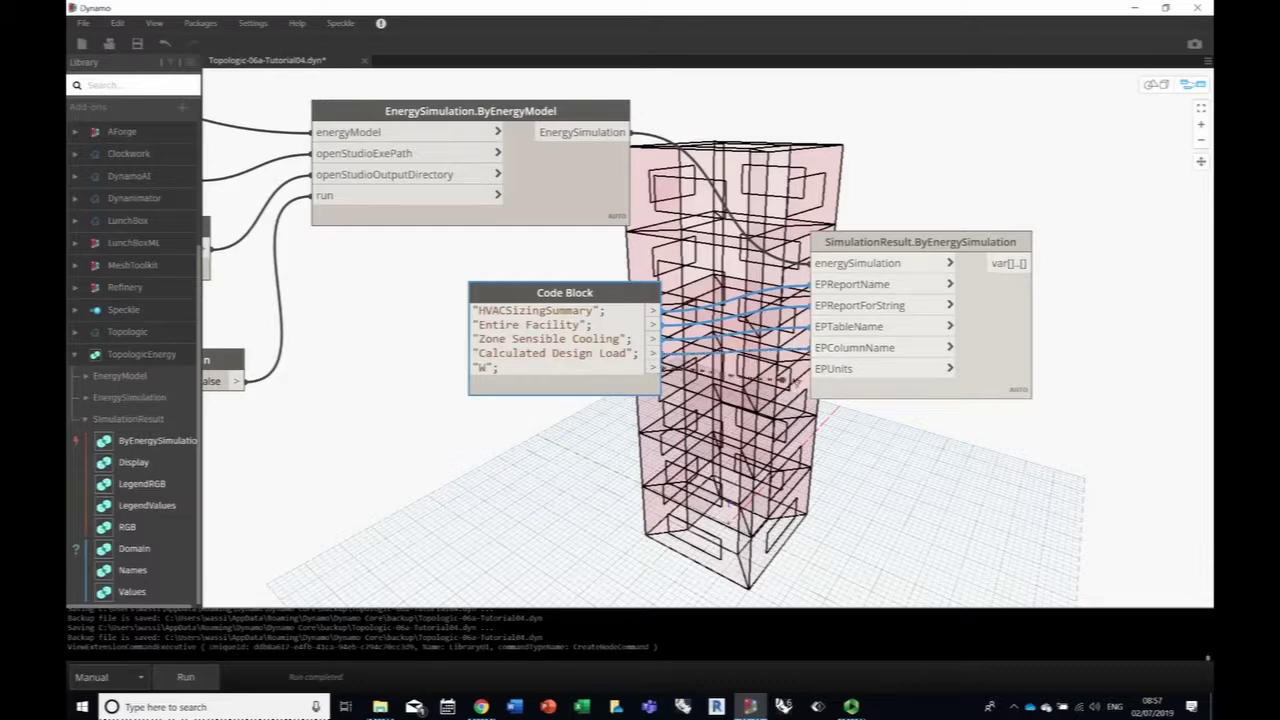
click(822, 368)
middle_drag(822, 368, 664, 345)
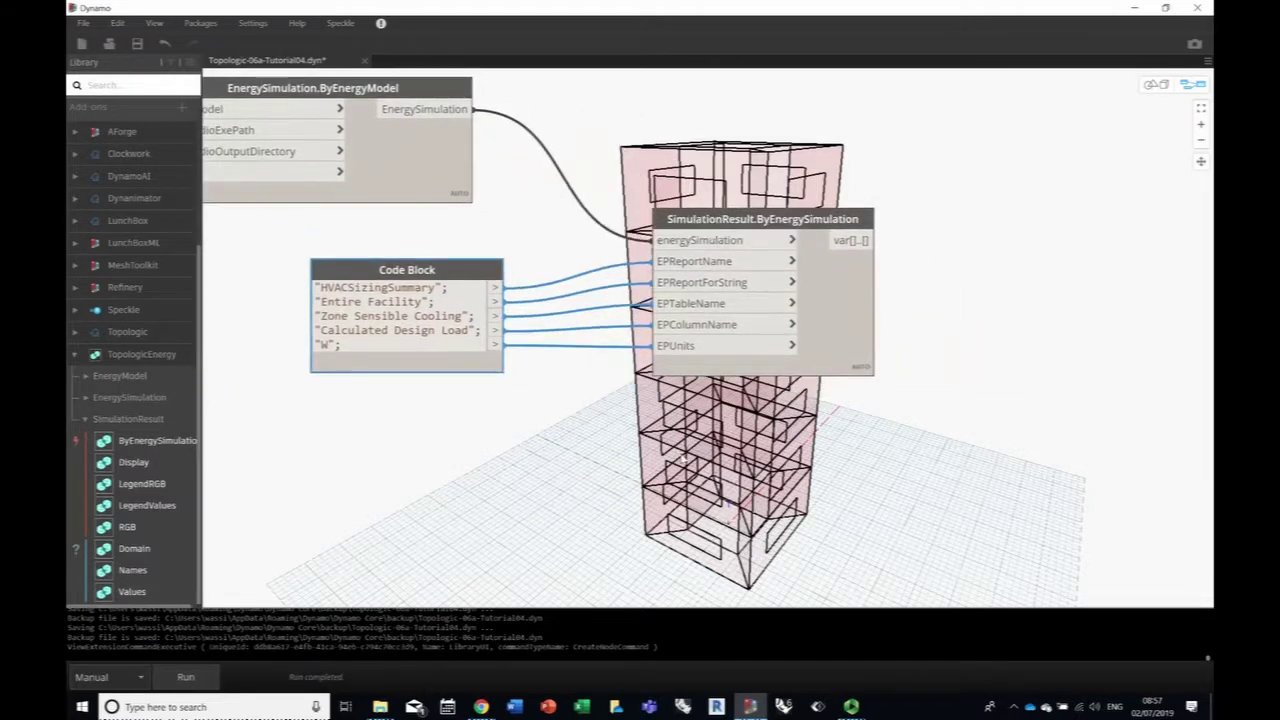
scroll(685, 459, down, 3)
middle_drag(662, 453, 629, 447)
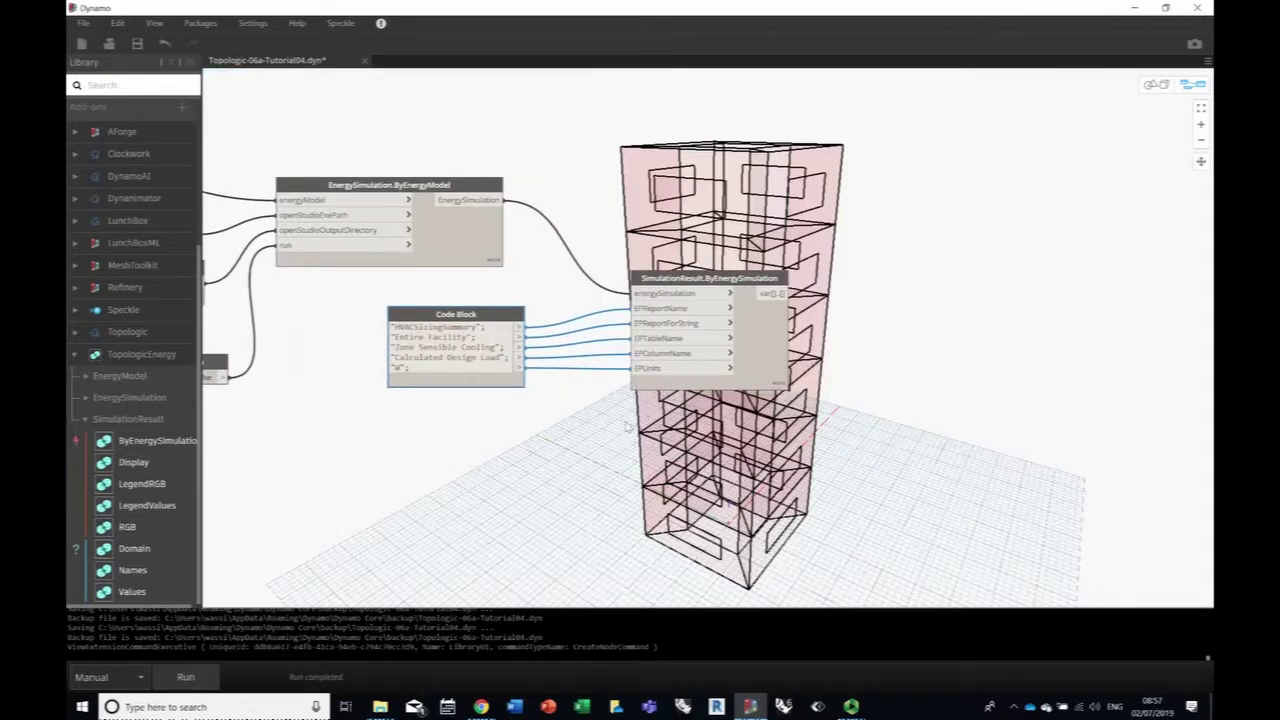
Step: Add a SimulationResult.Values node fed by the SimulationResult.ByEnergySimulation output and inspect its list of values
mouse_move(782, 358)
click(103, 590)
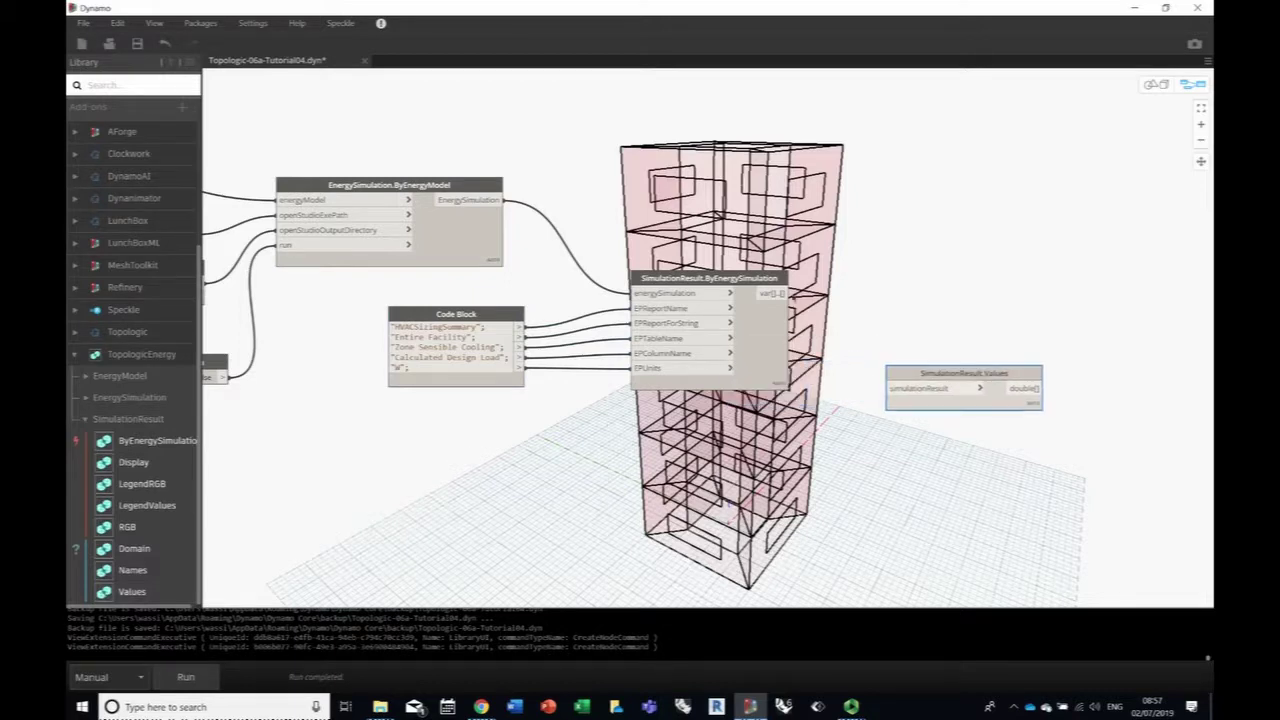
drag(777, 294, 895, 388)
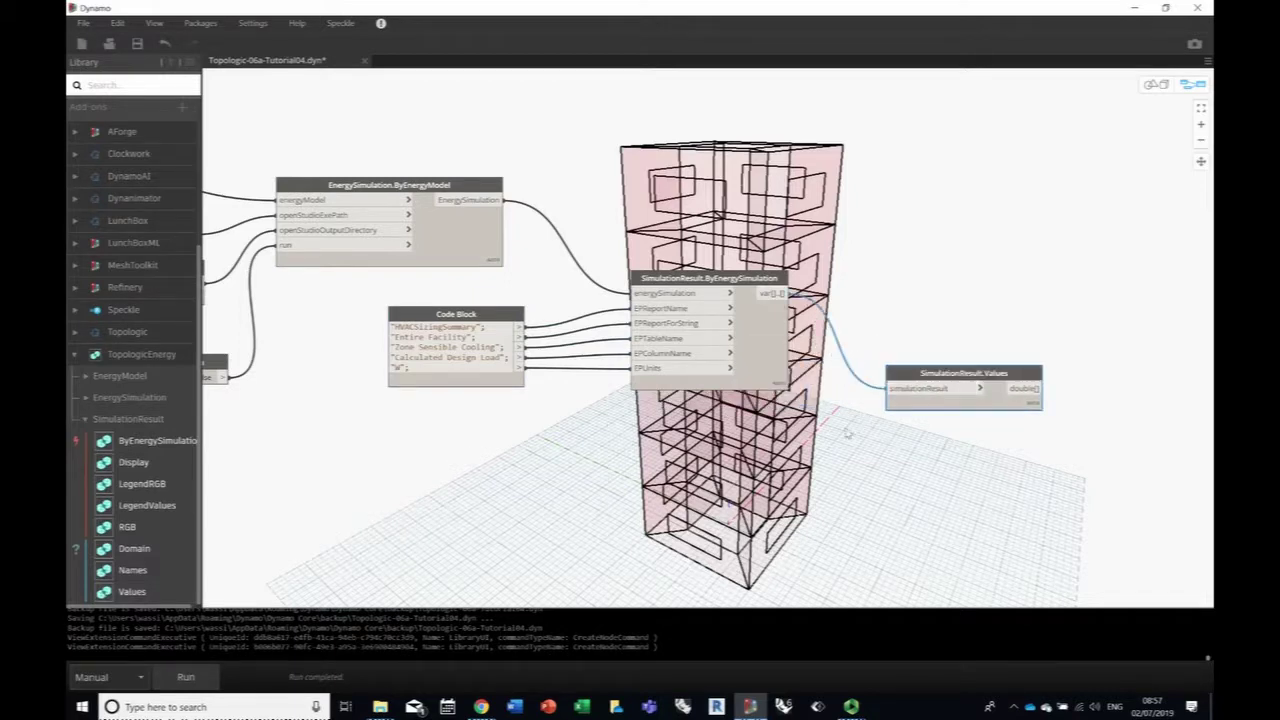
scroll(995, 380, up, 3)
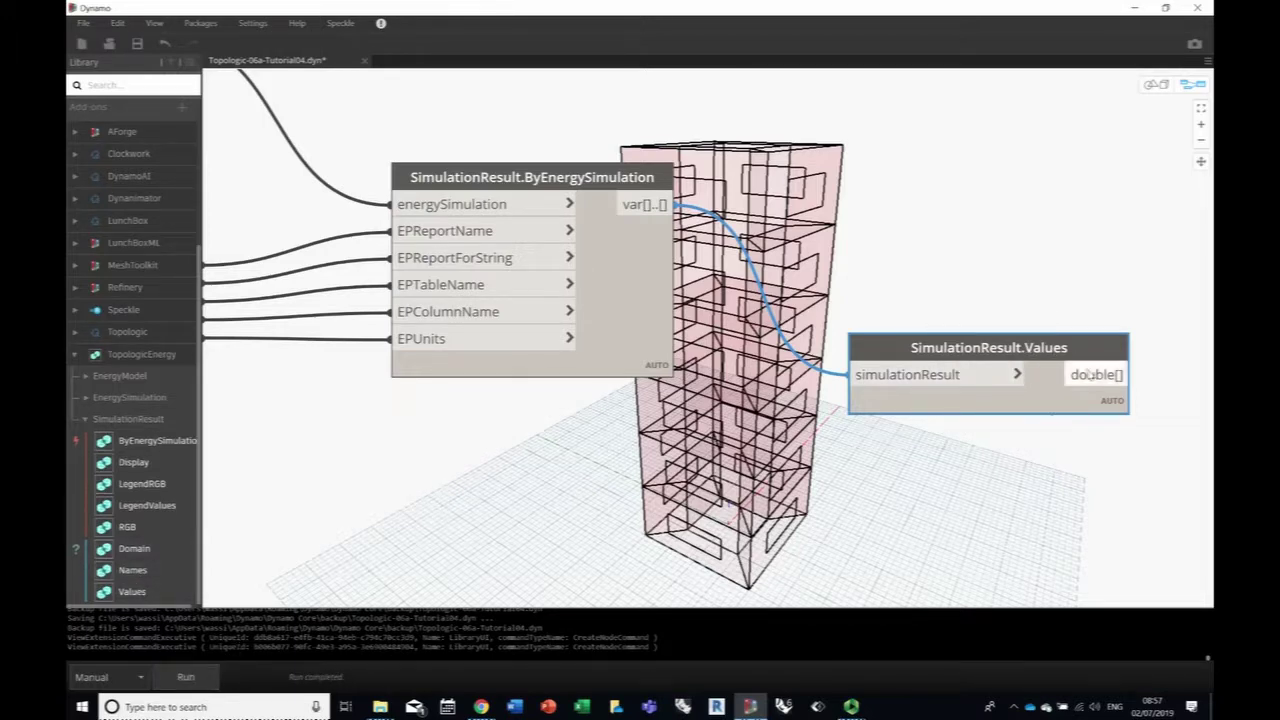
mouse_move(1088, 374)
mouse_move(1107, 430)
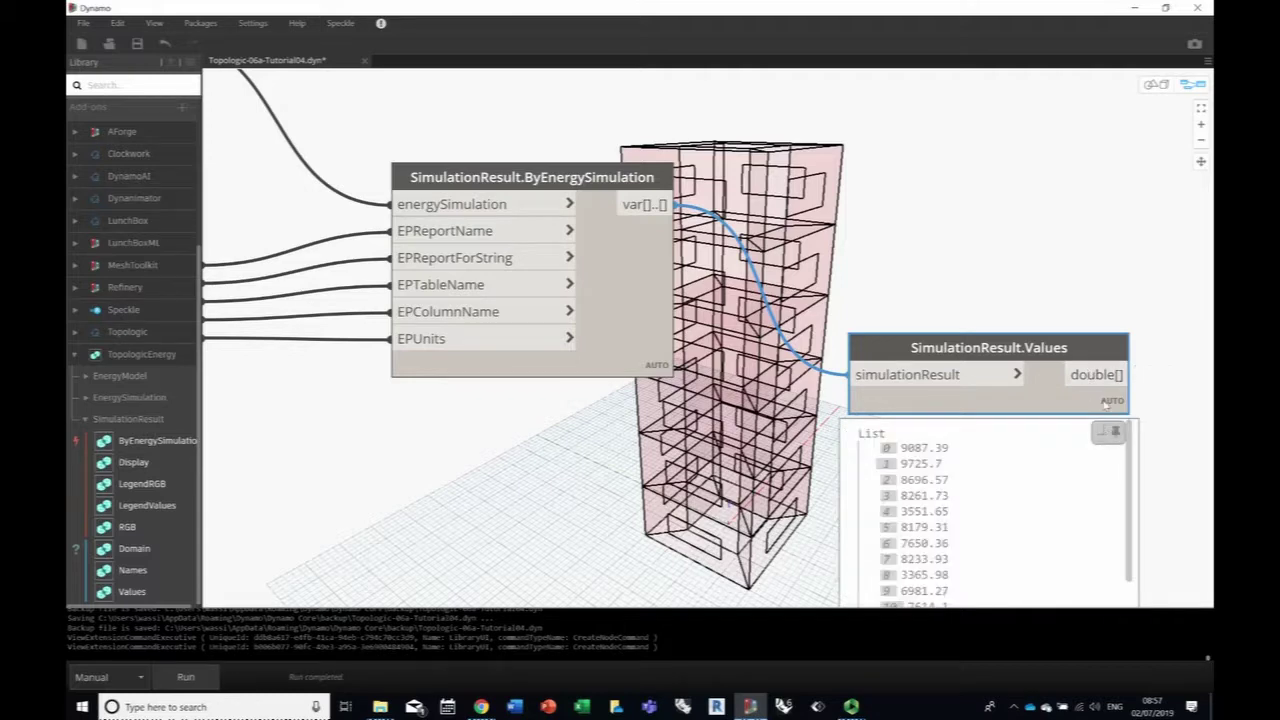
mouse_move(1122, 433)
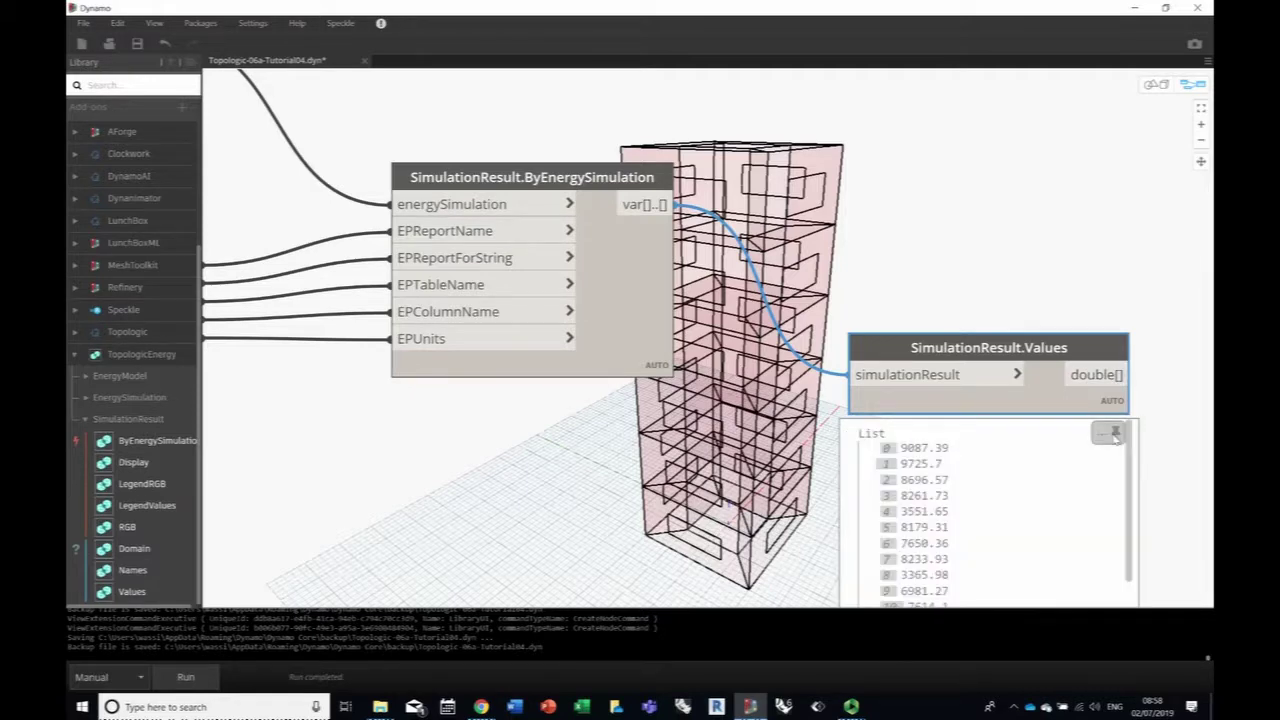
Step: Add a SimulationResult.RGB node to the right of the tower and connect the SimulationResult.ByEnergySimulation output to its simulationResult input
scroll(573, 455, down, 5)
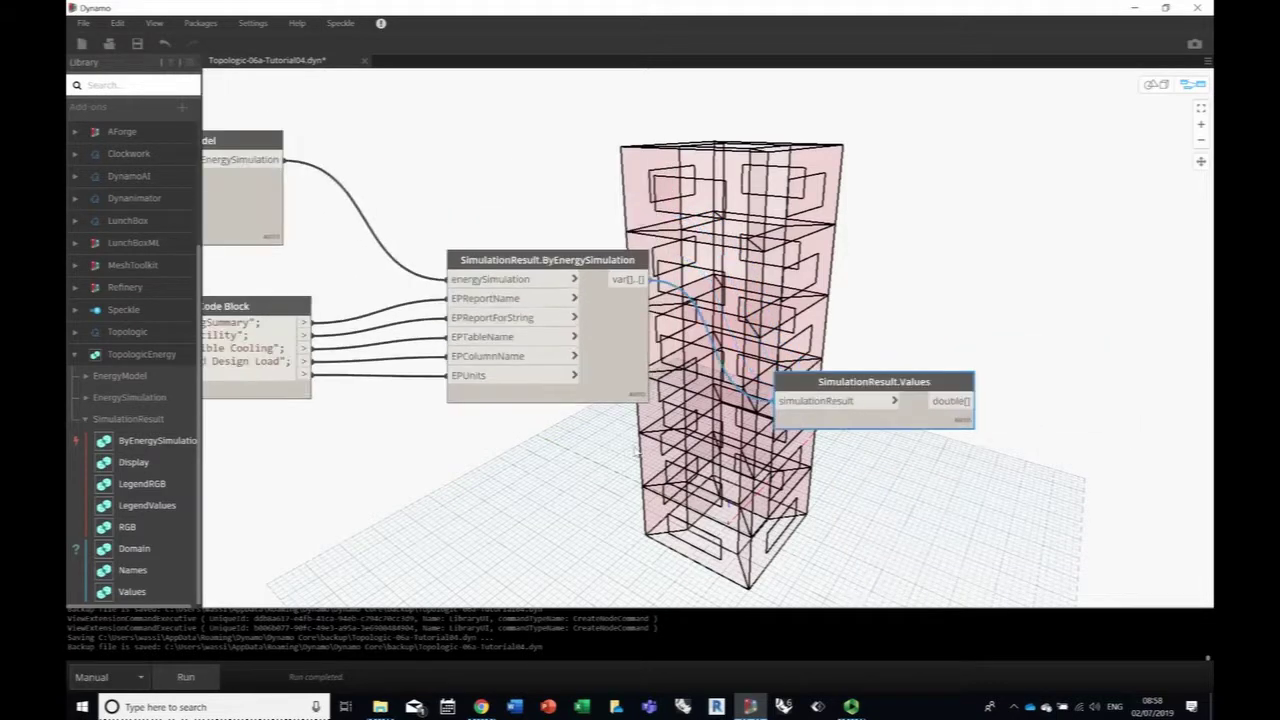
middle_drag(573, 455, 513, 456)
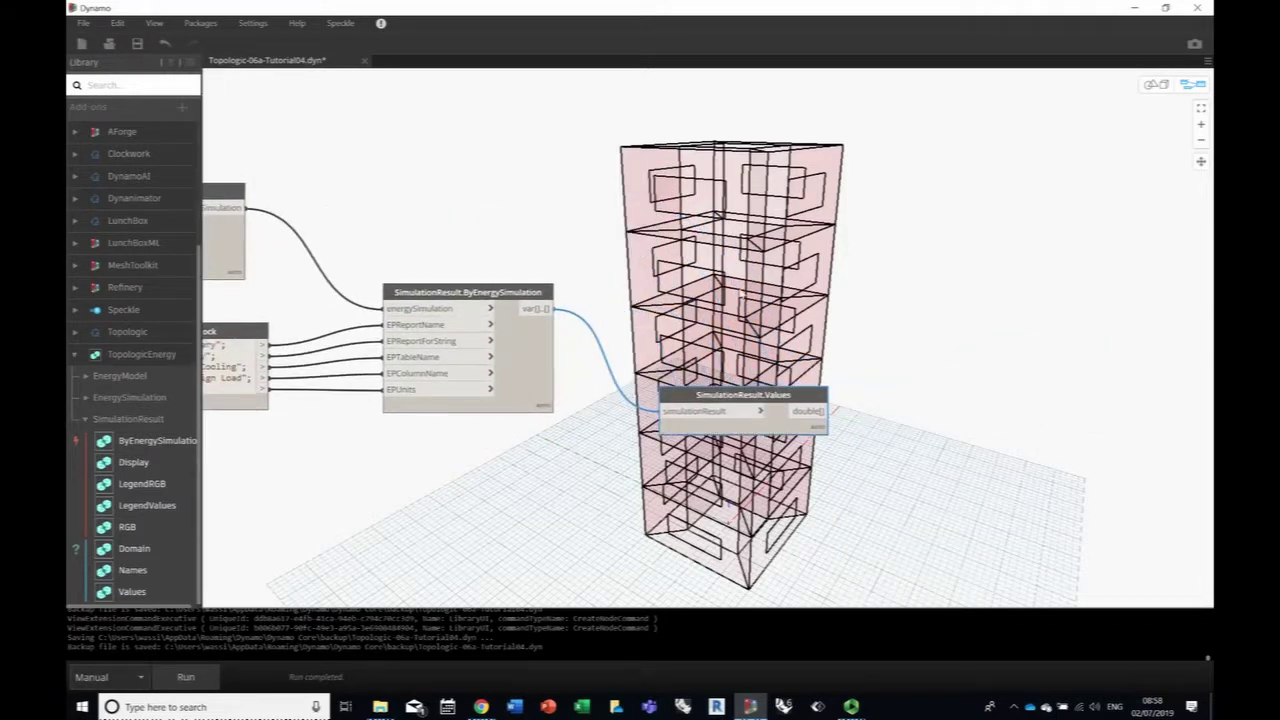
click(110, 528)
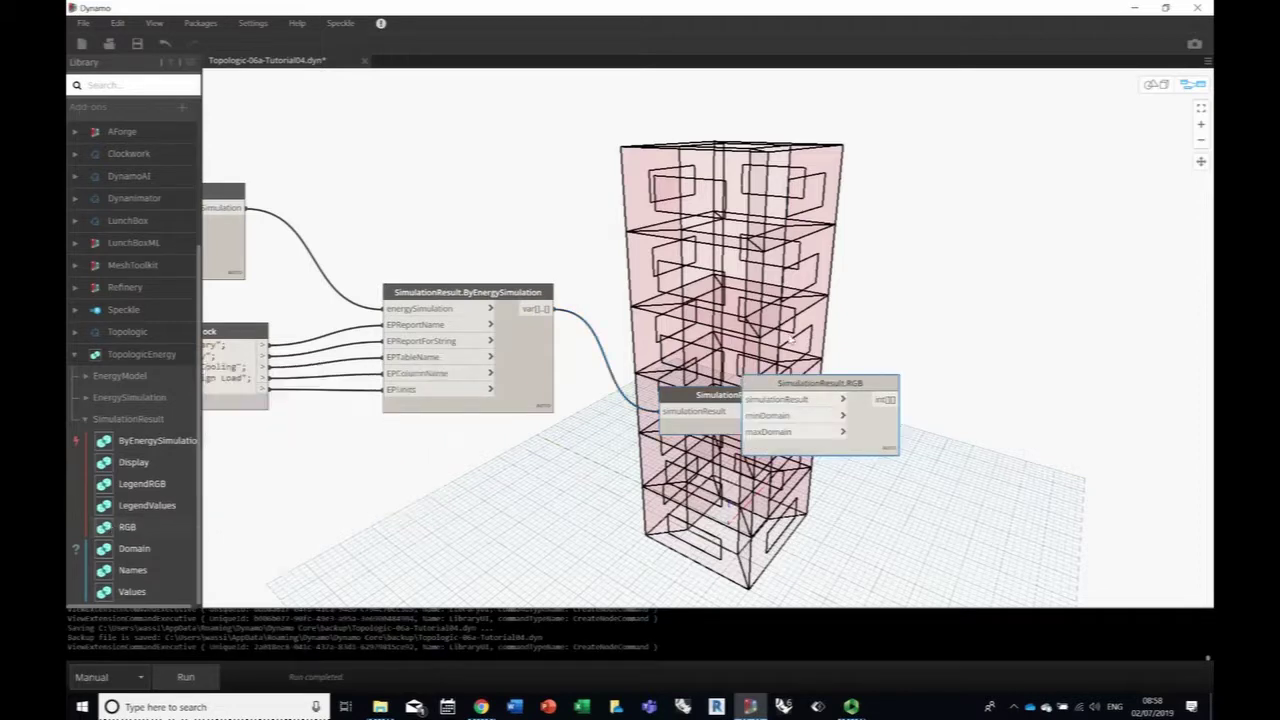
drag(839, 378, 1029, 244)
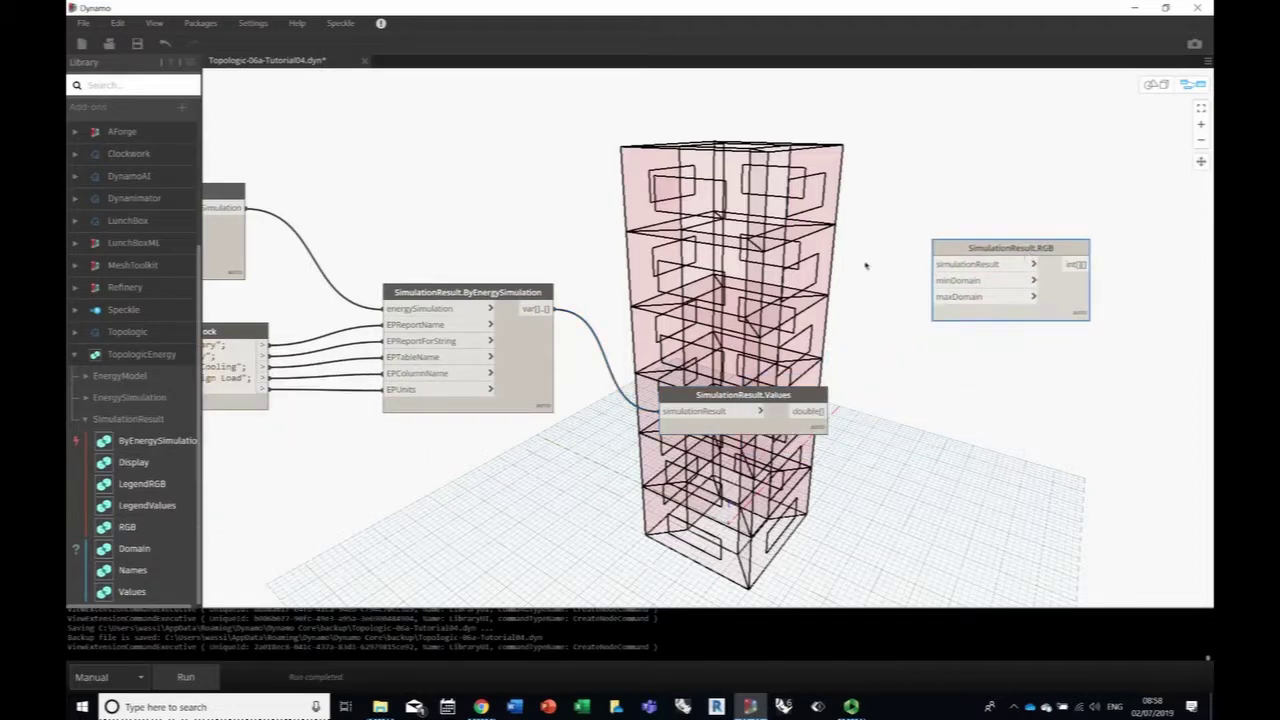
drag(546, 309, 955, 263)
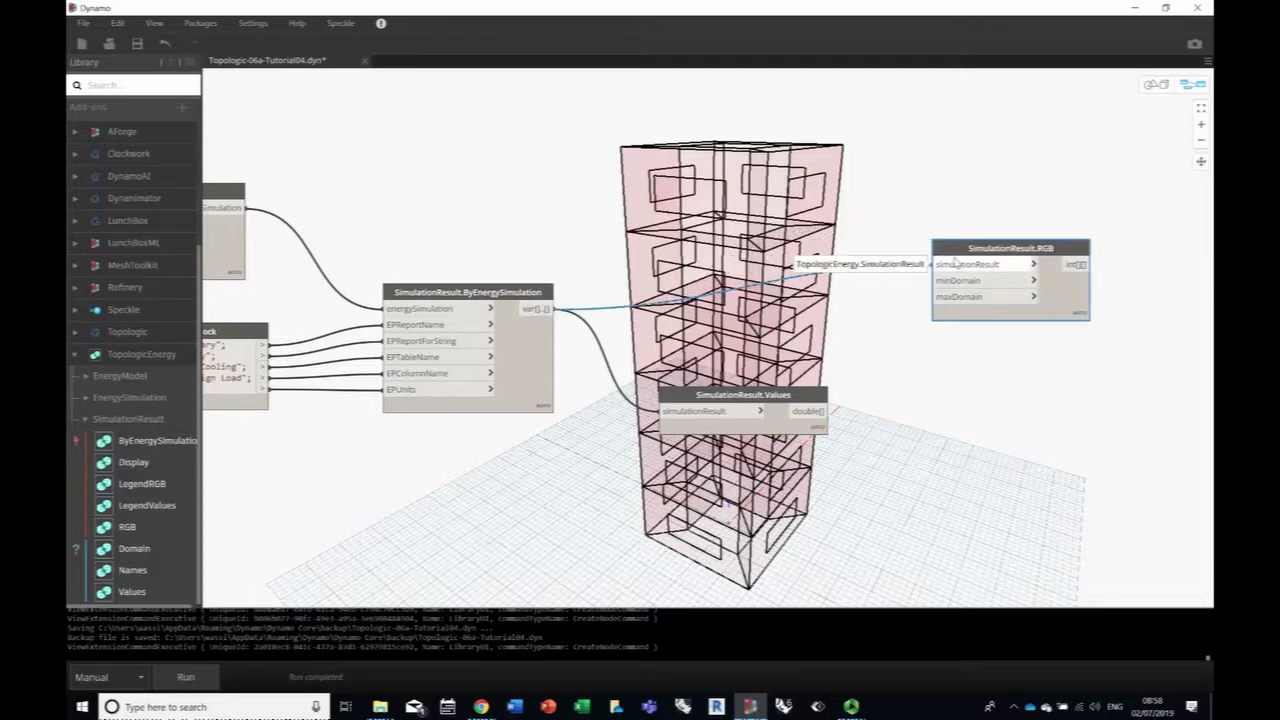
Step: Run the graph and inspect the colour list output by the SimulationResult.RGB node
click(205, 682)
middle_drag(1037, 448, 760, 490)
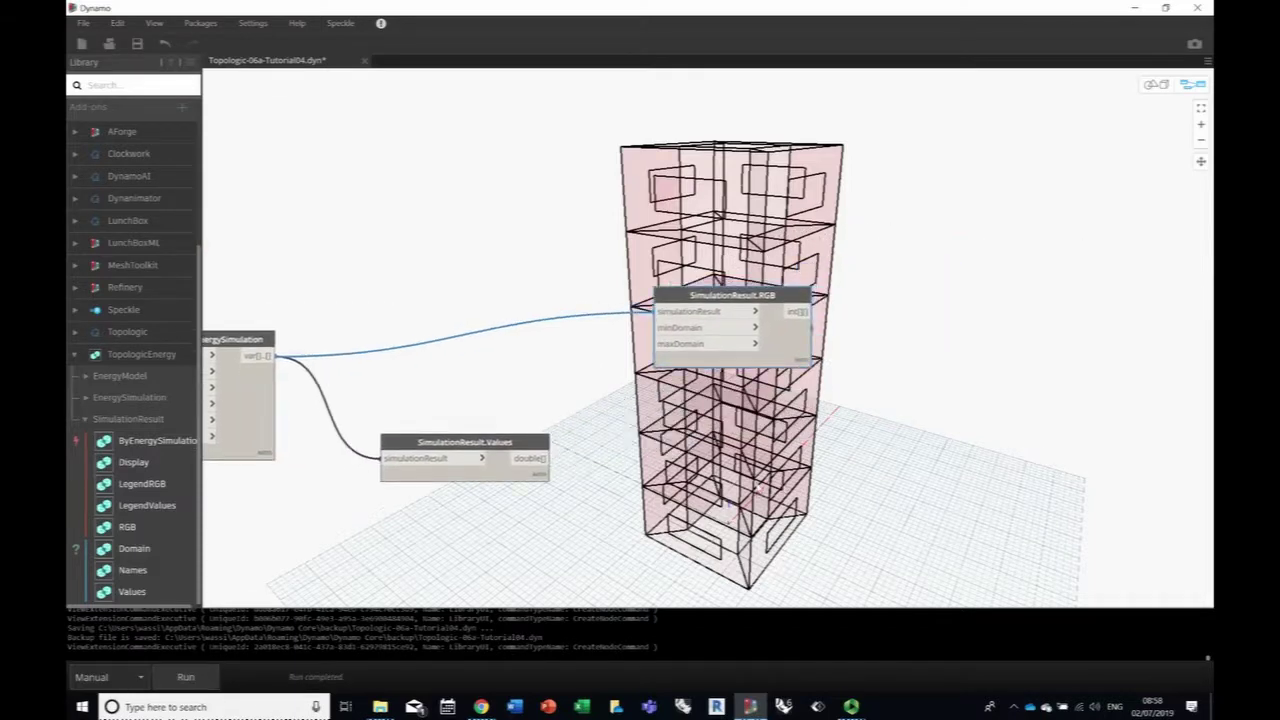
scroll(760, 490, up, 5)
mouse_move(866, 178)
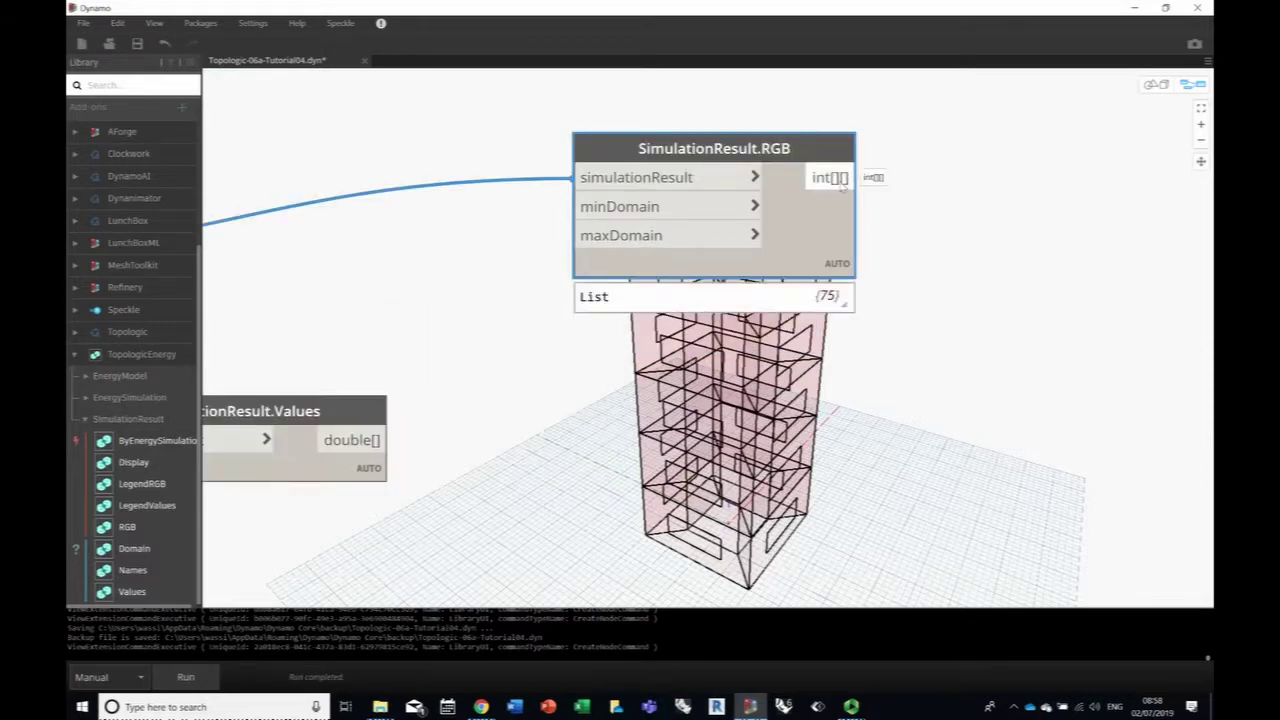
mouse_move(843, 294)
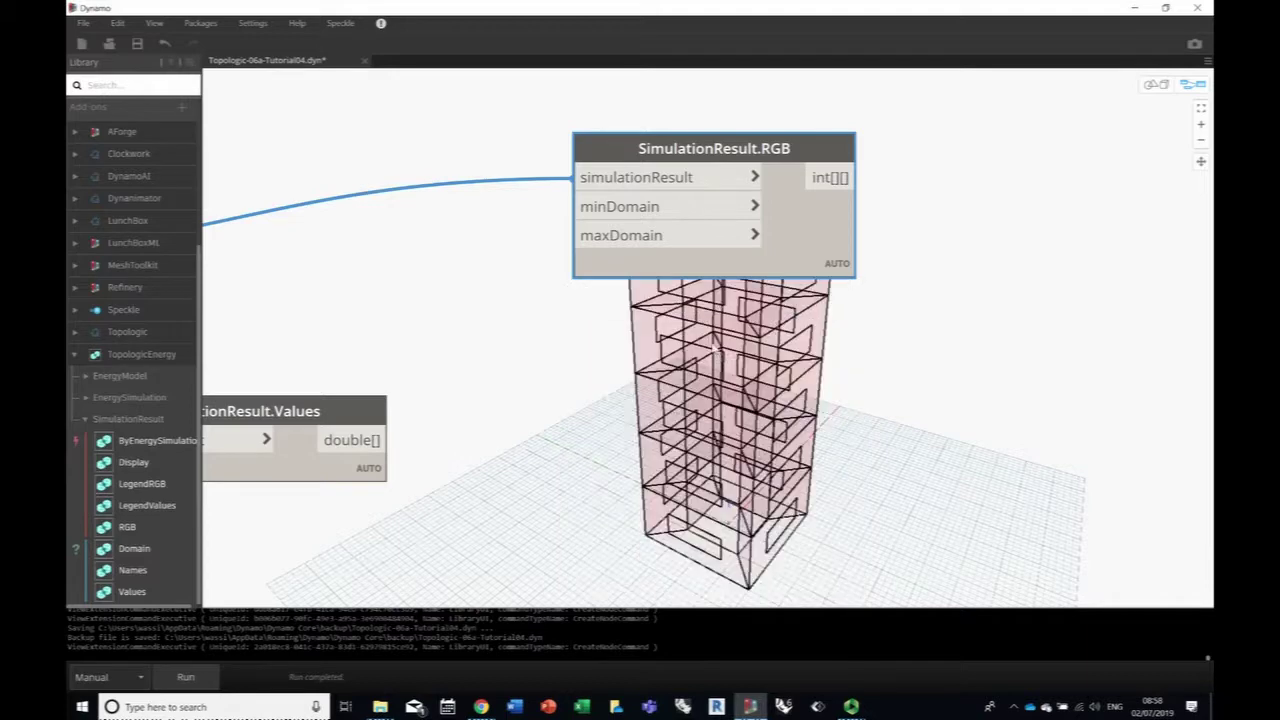
Step: Add a List.Transpose node to the right of SimulationResult.RGB and connect the RGB output to its lists input
middle_drag(891, 288, 702, 404)
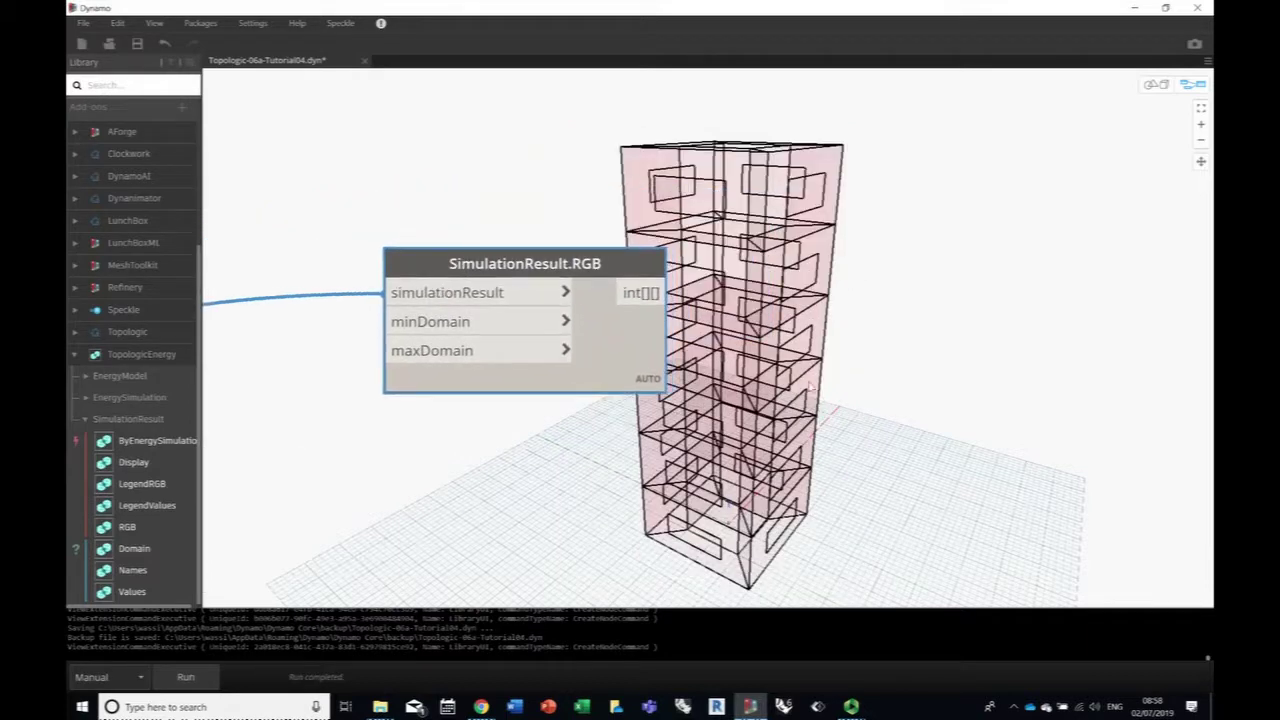
right_click(848, 358)
text(List.)
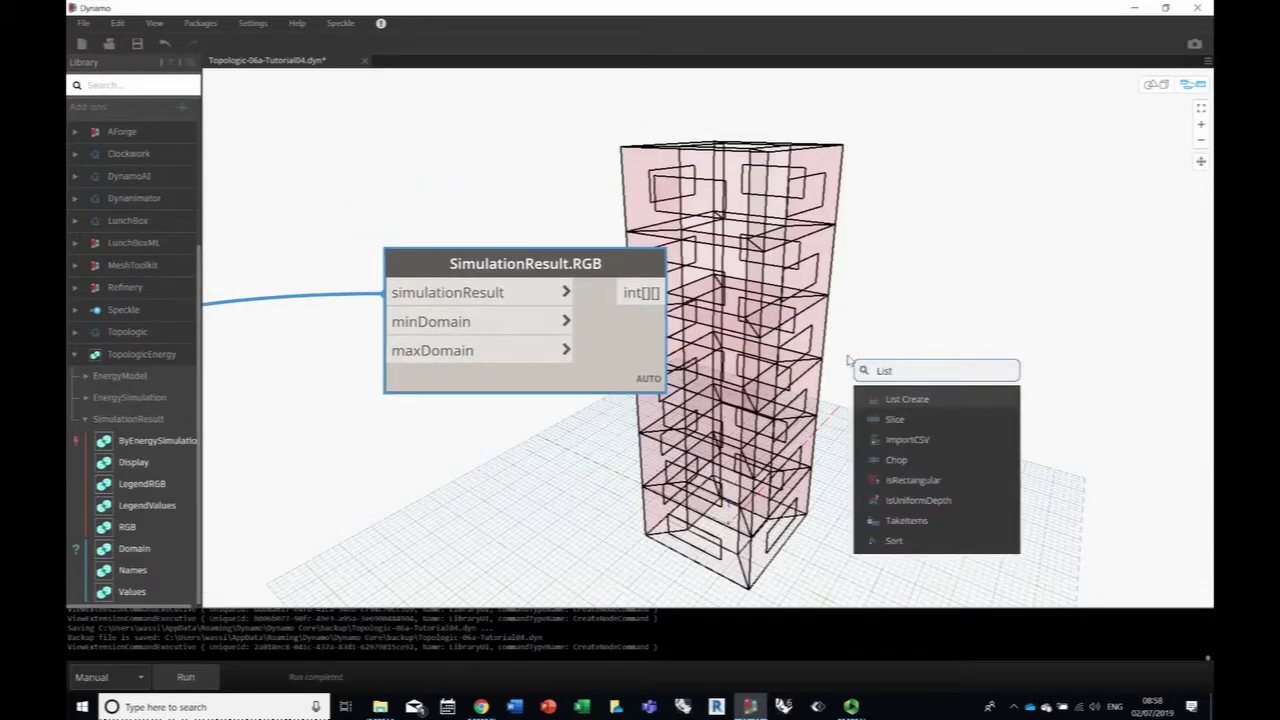
text(trans)
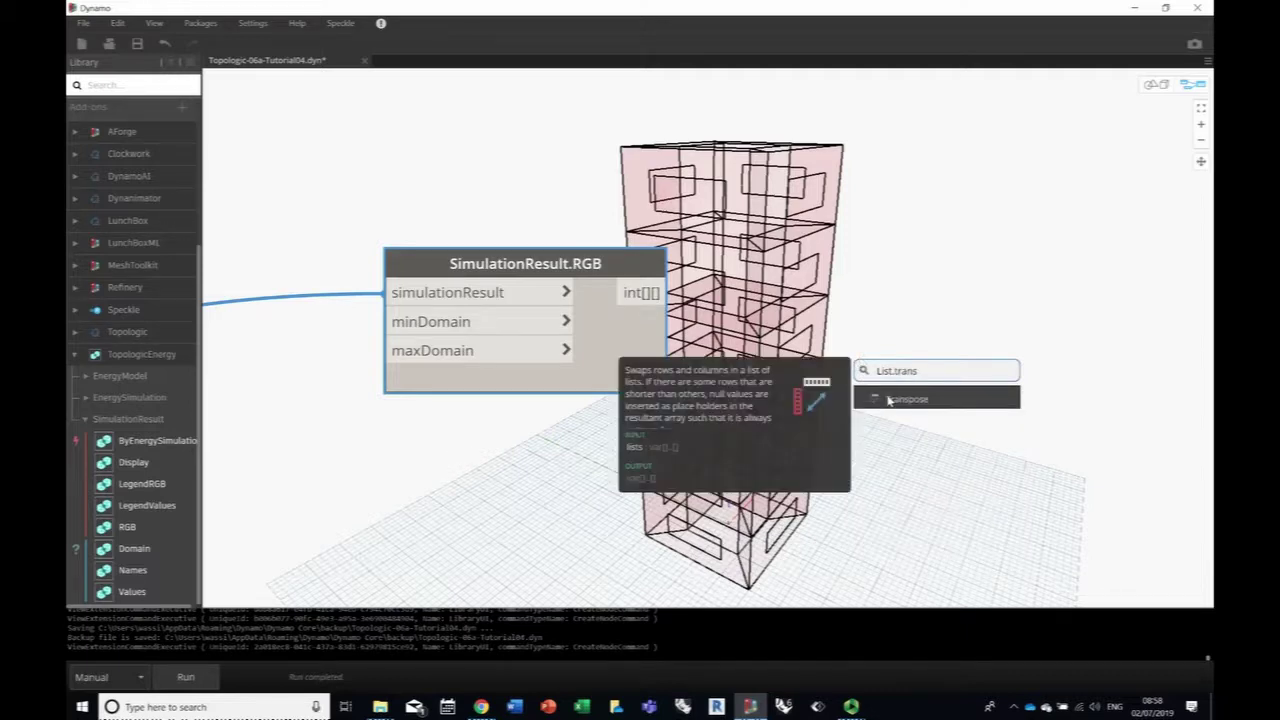
click(889, 399)
drag(1000, 405, 788, 271)
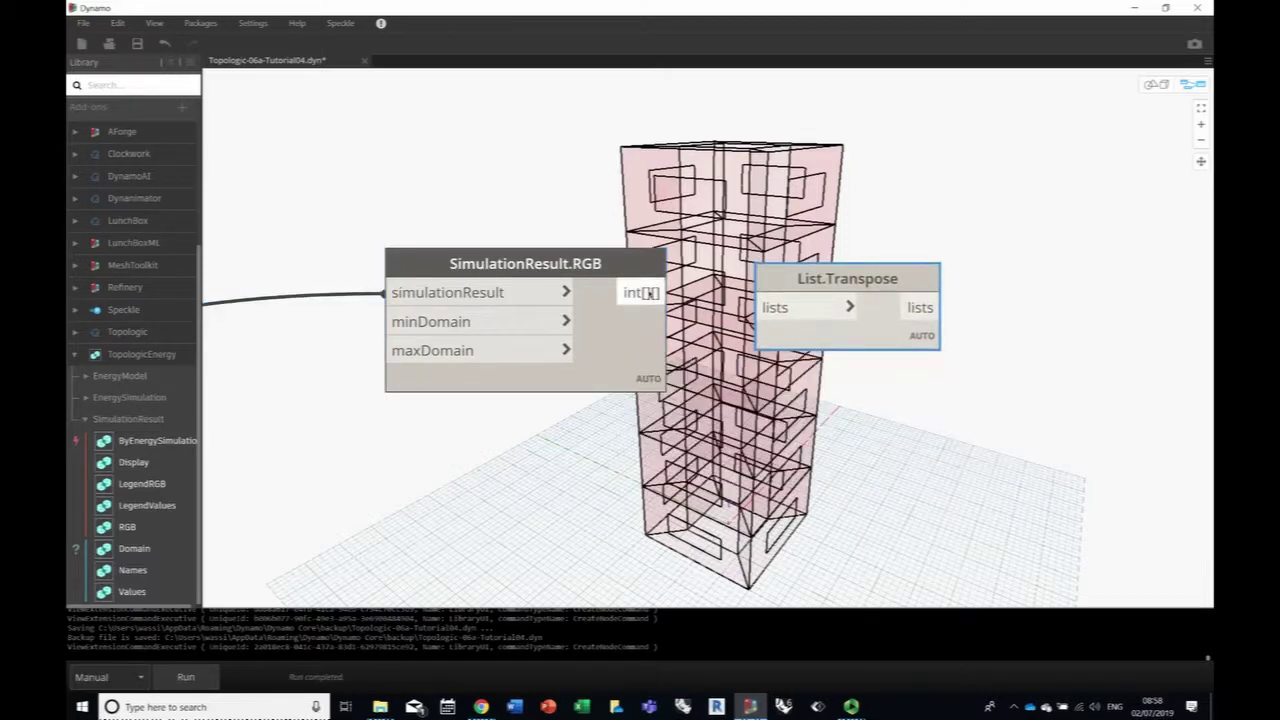
drag(648, 293, 760, 308)
middle_drag(930, 445, 606, 485)
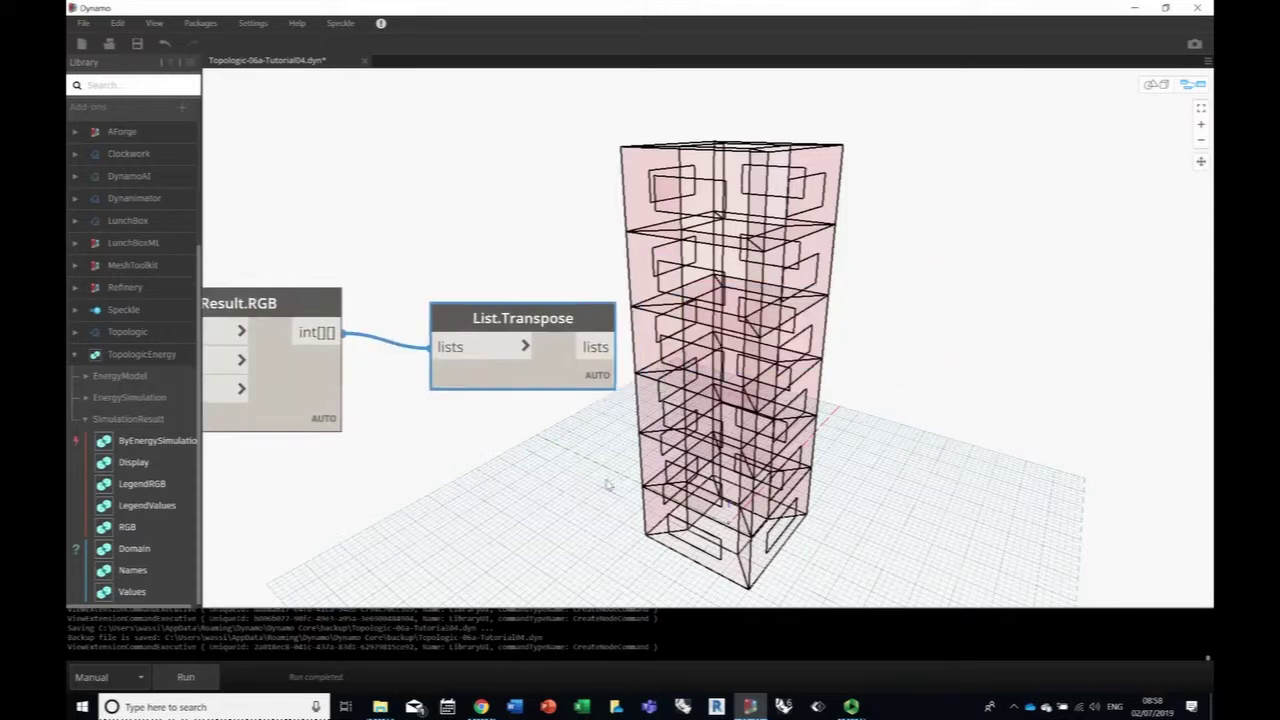
Step: Run the graph and inspect the transposed list output by List.Transpose
scroll(606, 485, down, 2)
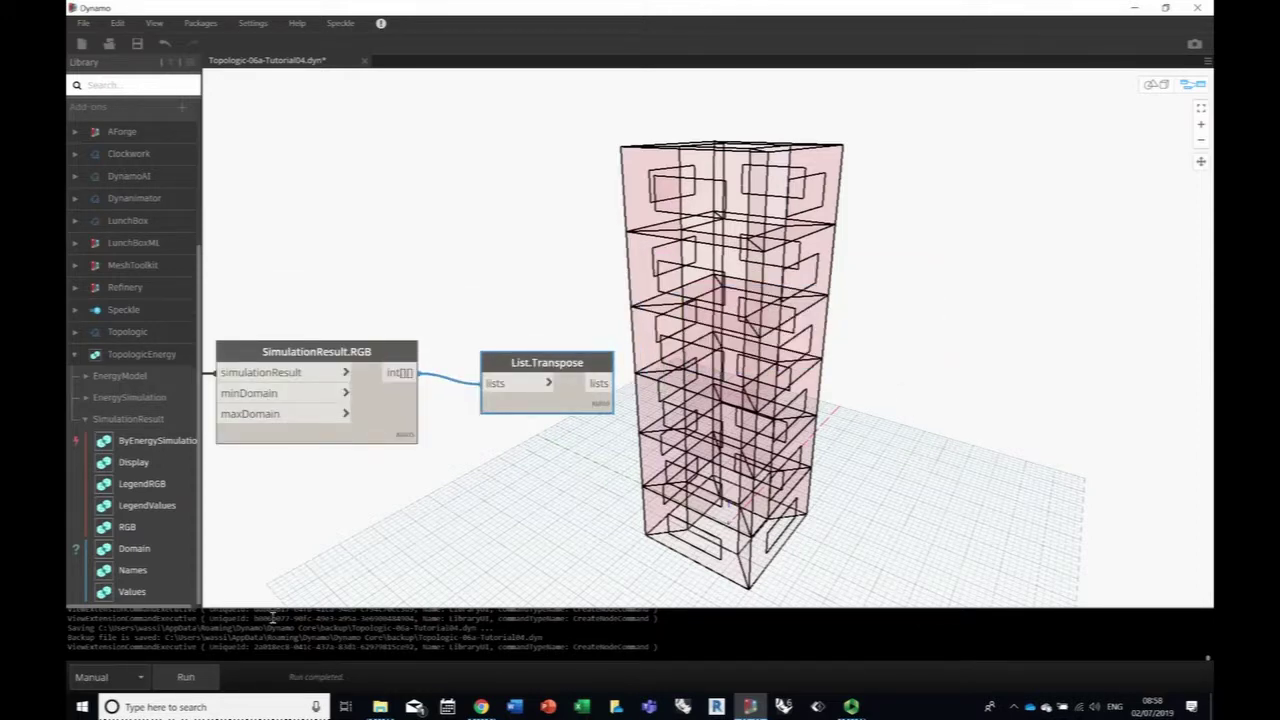
click(190, 680)
mouse_move(598, 383)
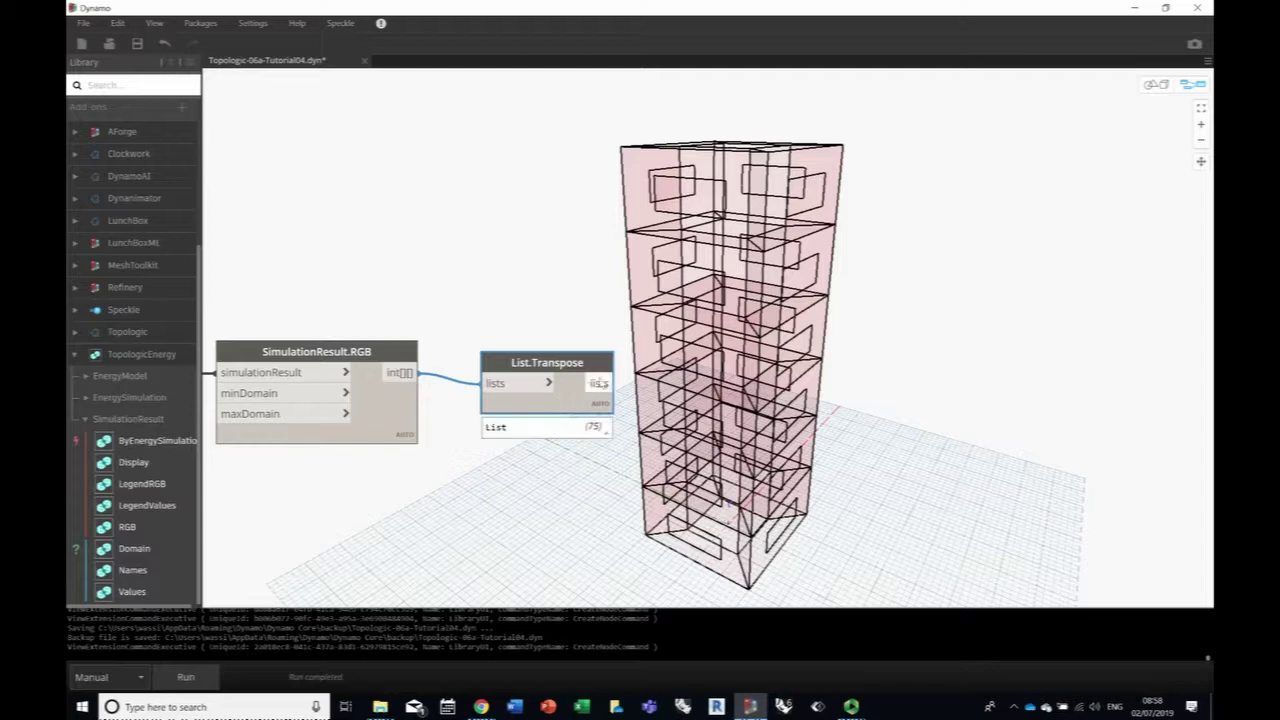
mouse_move(609, 436)
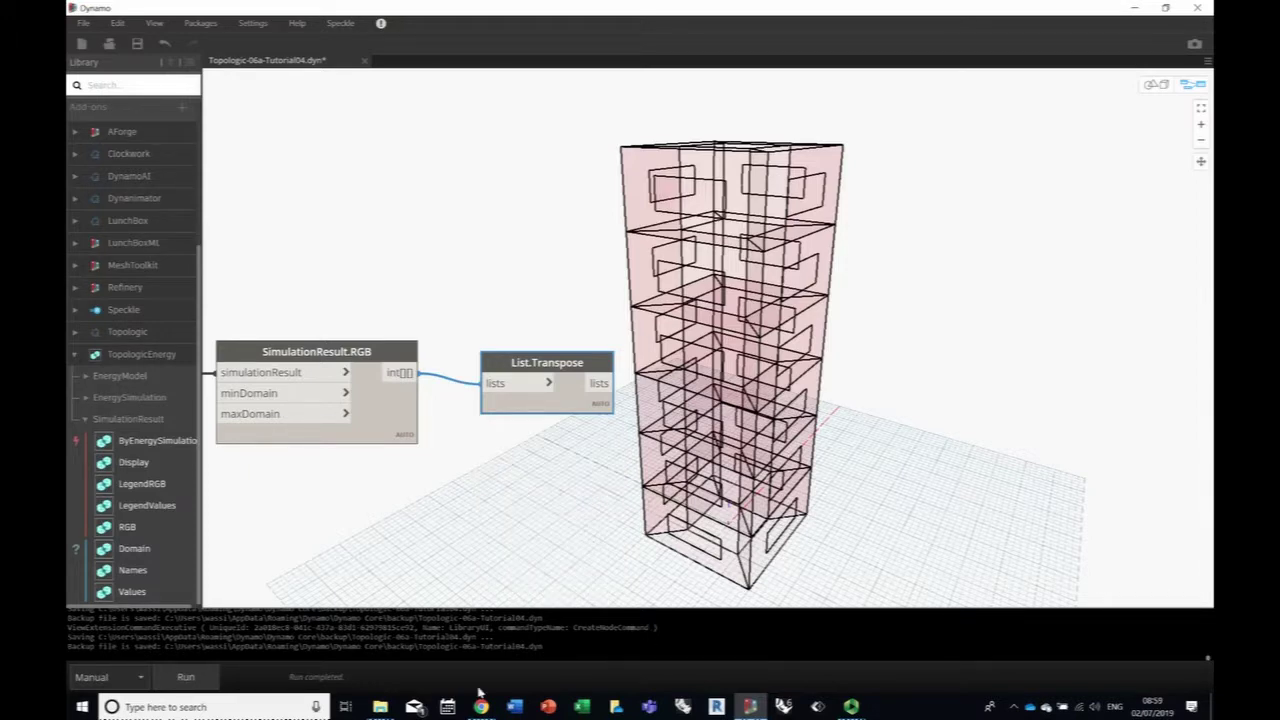
Step: Switch to the tutorial PDF in Chrome and copy the four-line Code Block text from Step 5: Display the Simulation Result
mouse_move(481, 706)
click(486, 640)
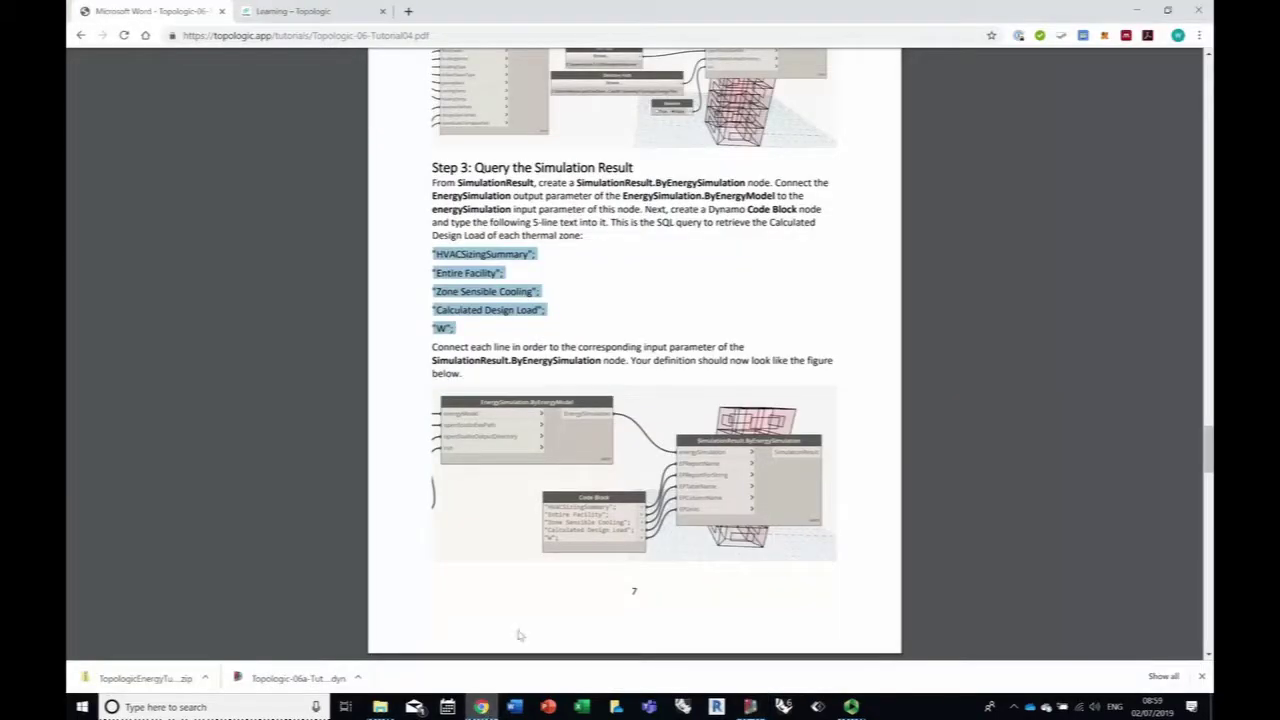
scroll(569, 437, down, 5)
scroll(569, 437, down, 6)
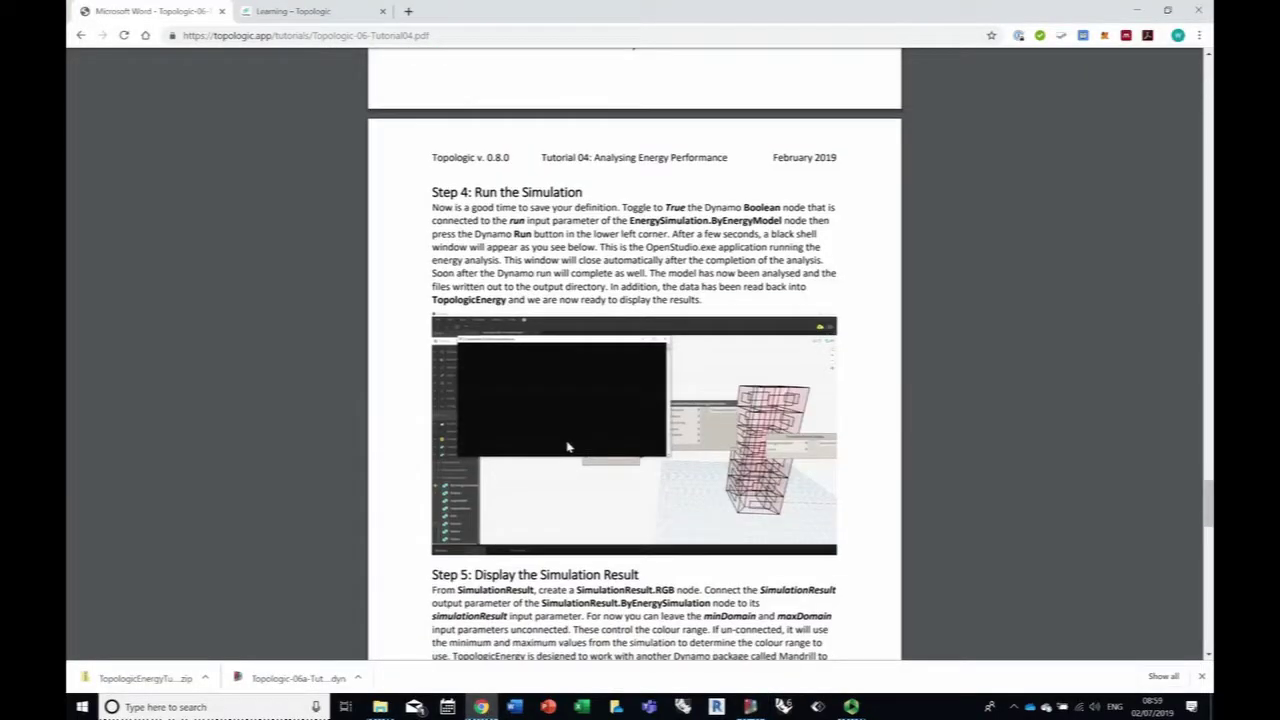
scroll(567, 447, down, 2)
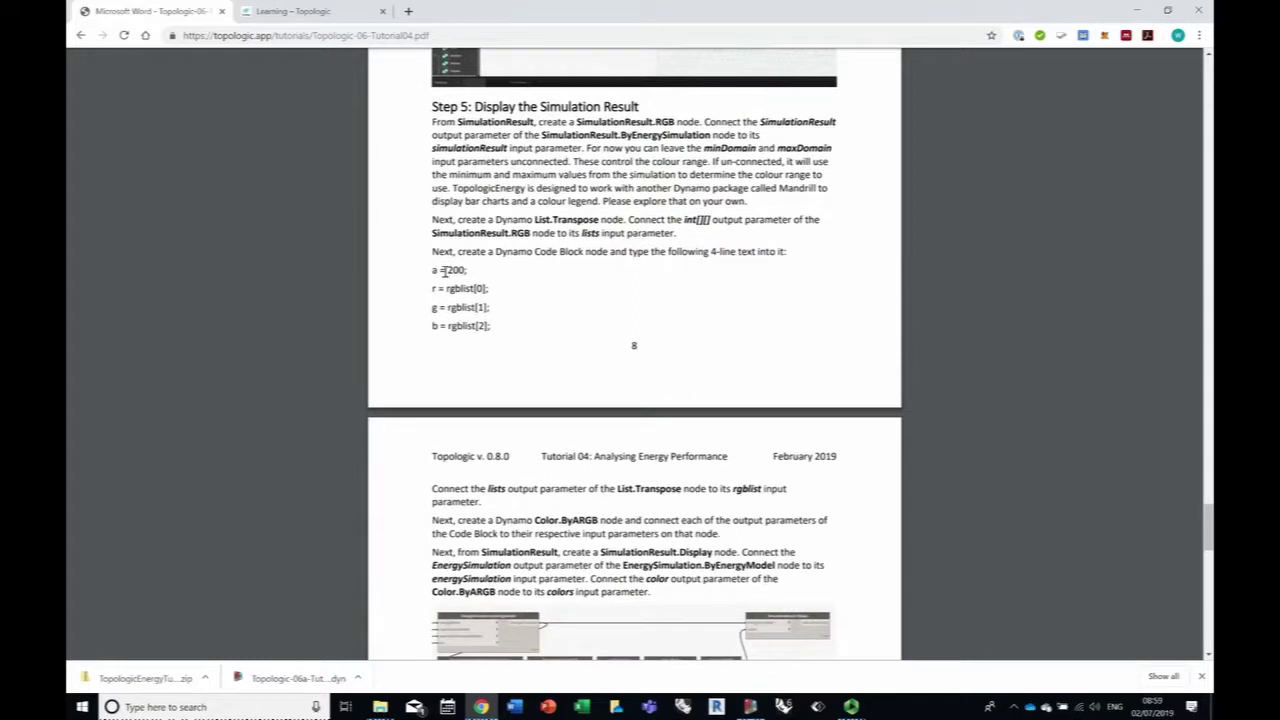
drag(432, 270, 502, 330)
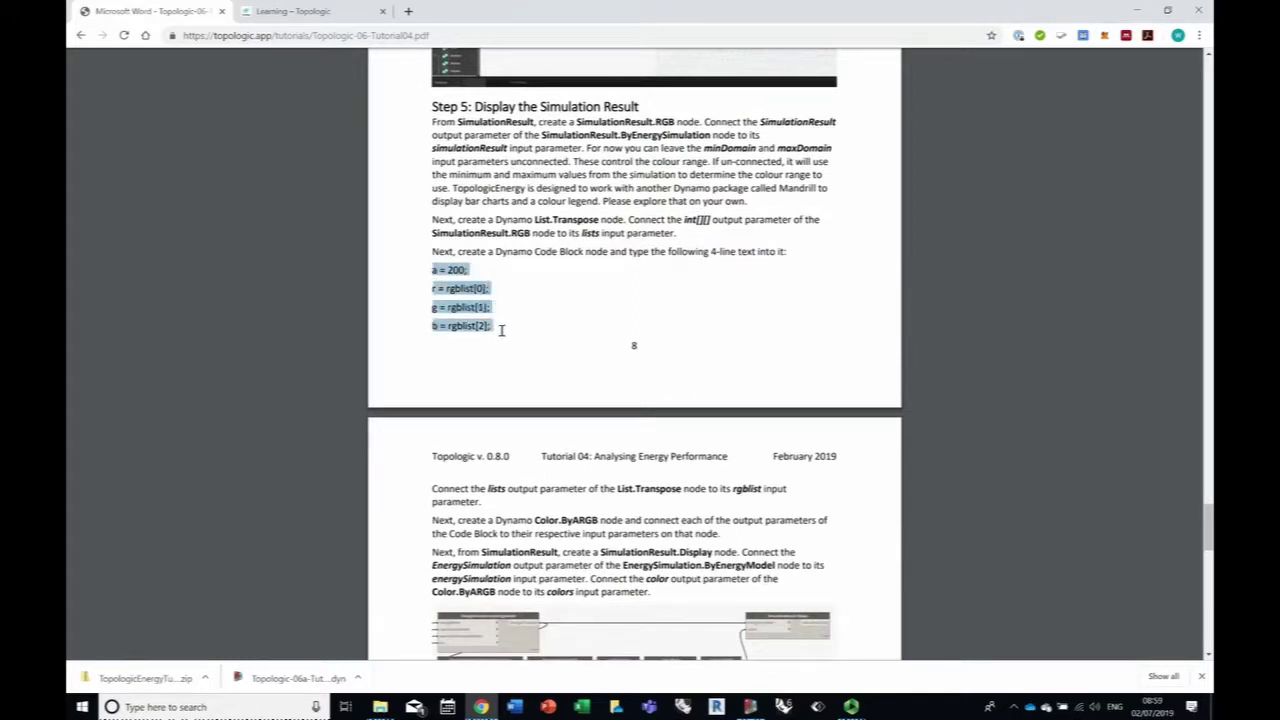
right_click(450, 266)
click(481, 277)
Step: Back in Dynamo, add a Code Block beside List.Transpose containing "a = 200; r = rgblist[0]; g = rgblist[1]; b = rgblist[2];"
click(750, 707)
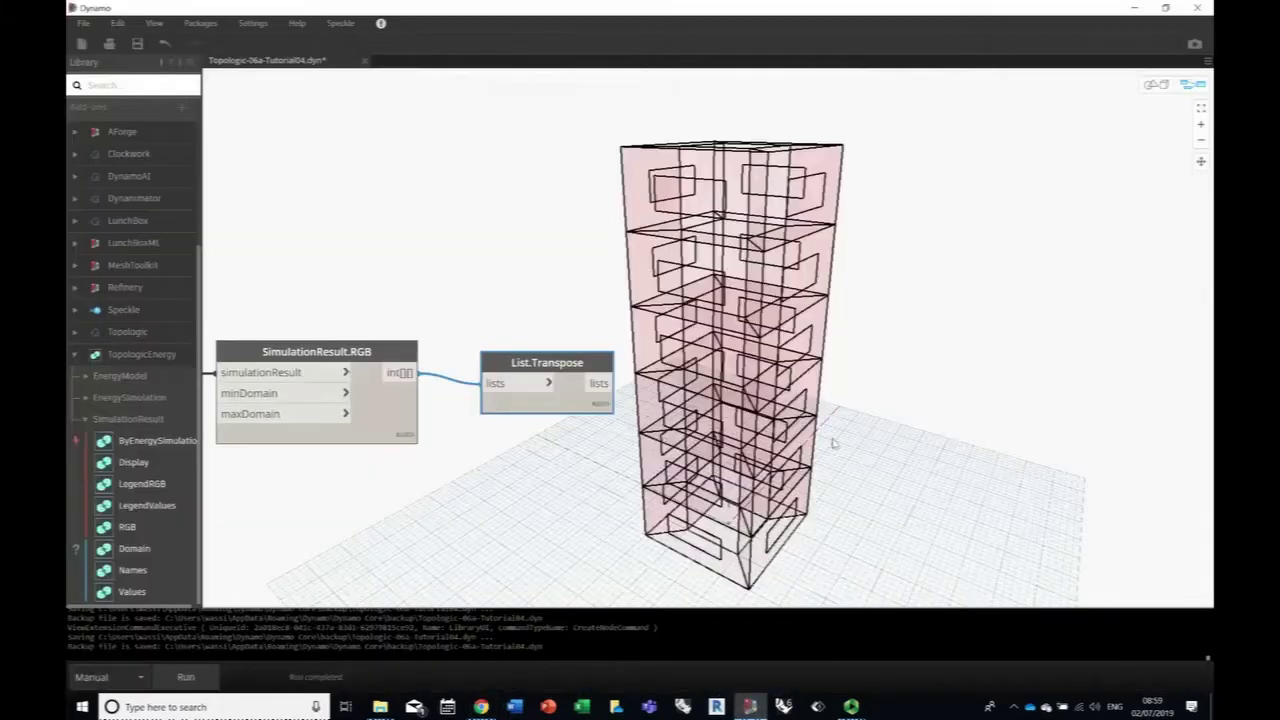
right_click(779, 408)
text(code)
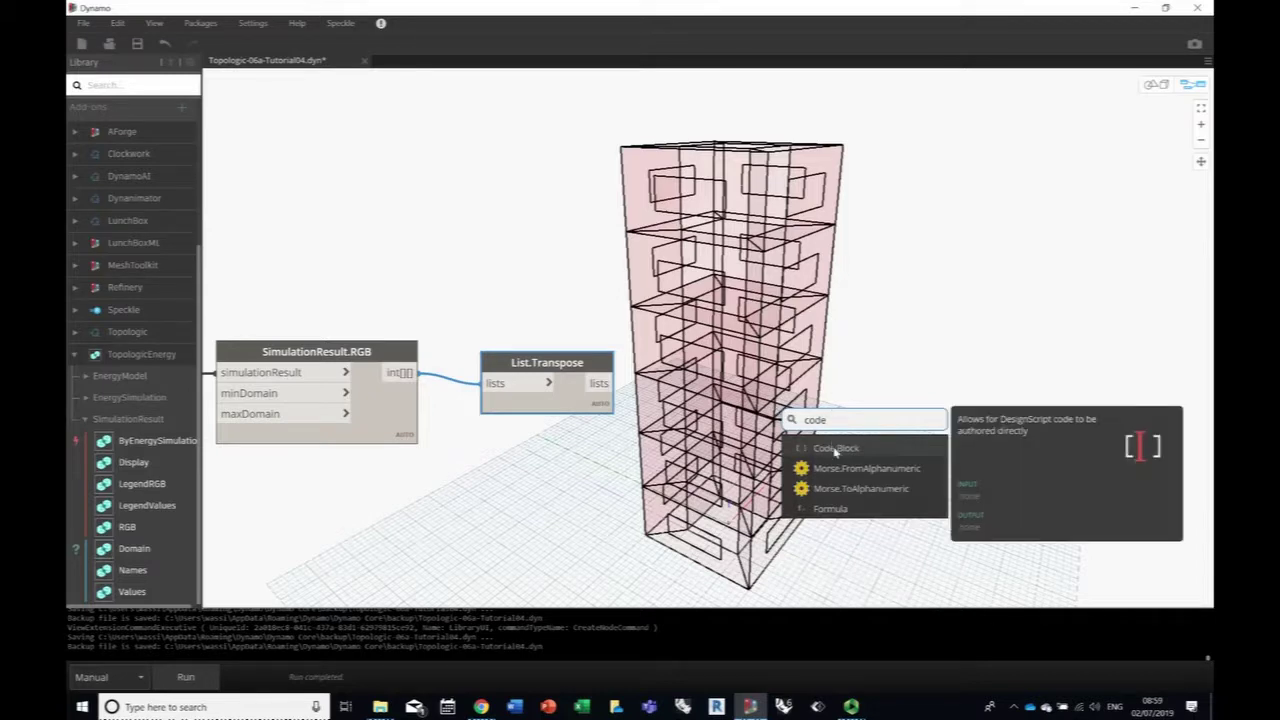
click(836, 452)
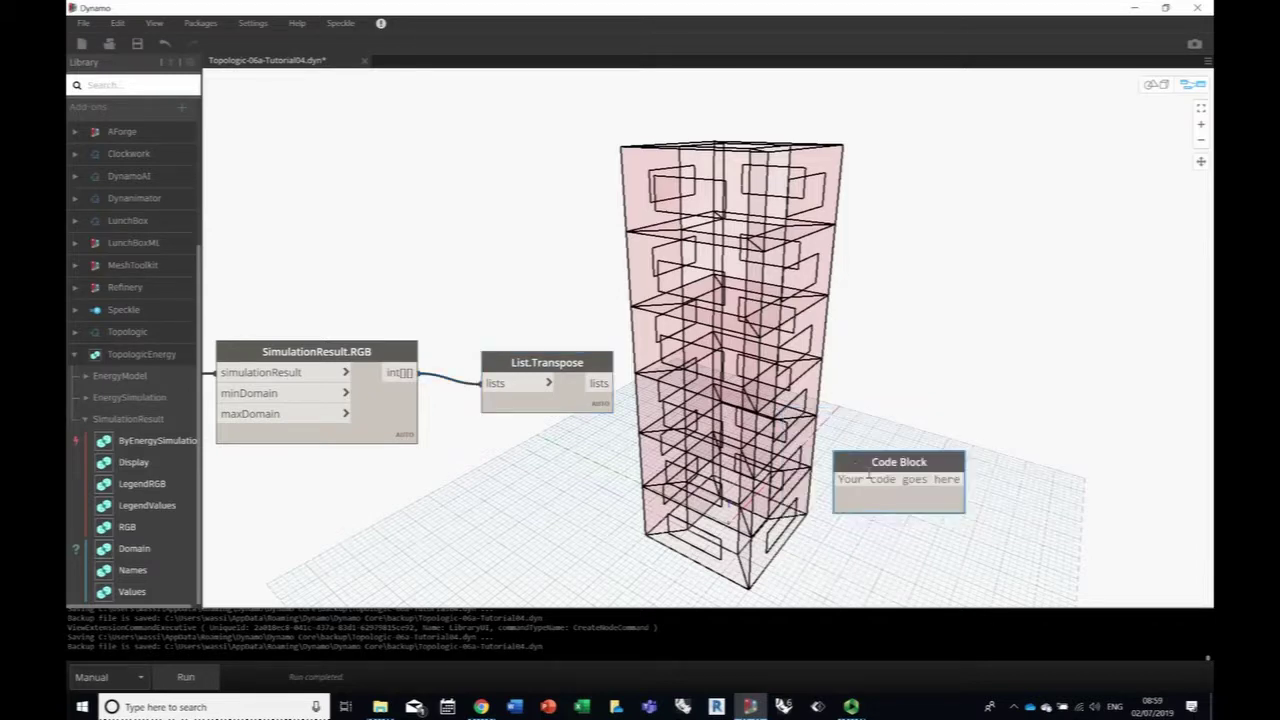
drag(872, 468, 776, 377)
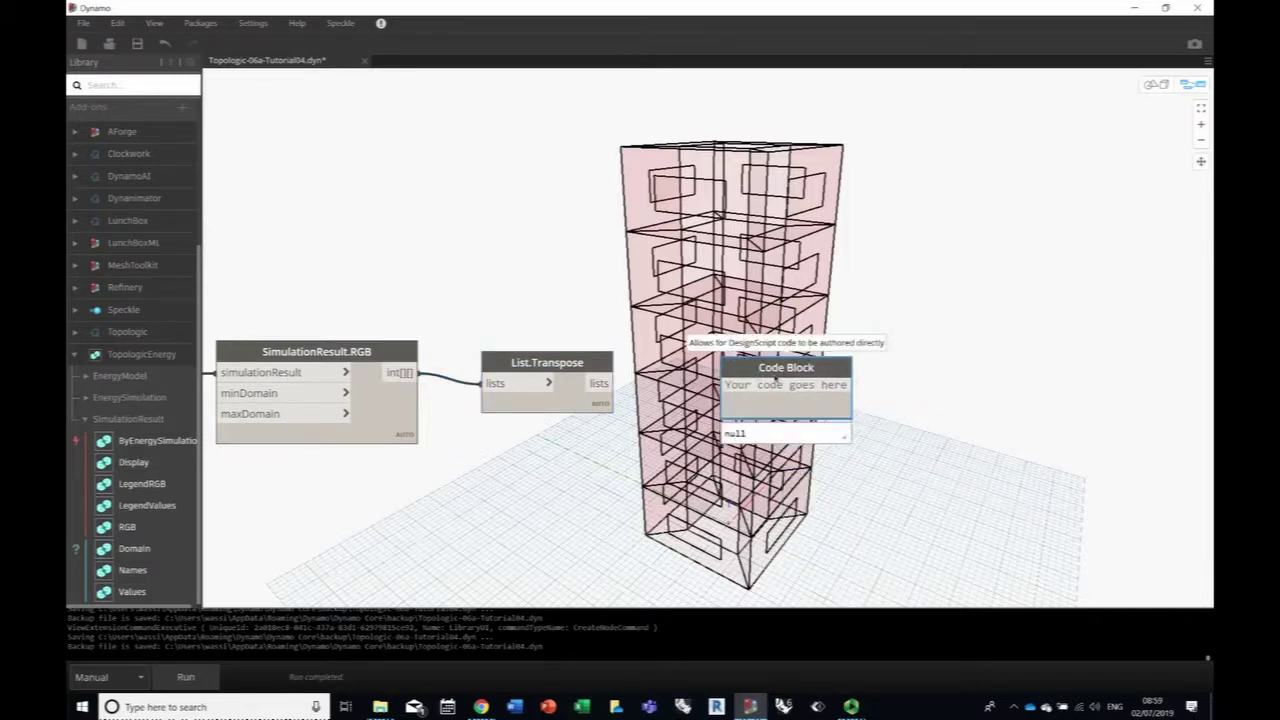
key(ctrl+v)
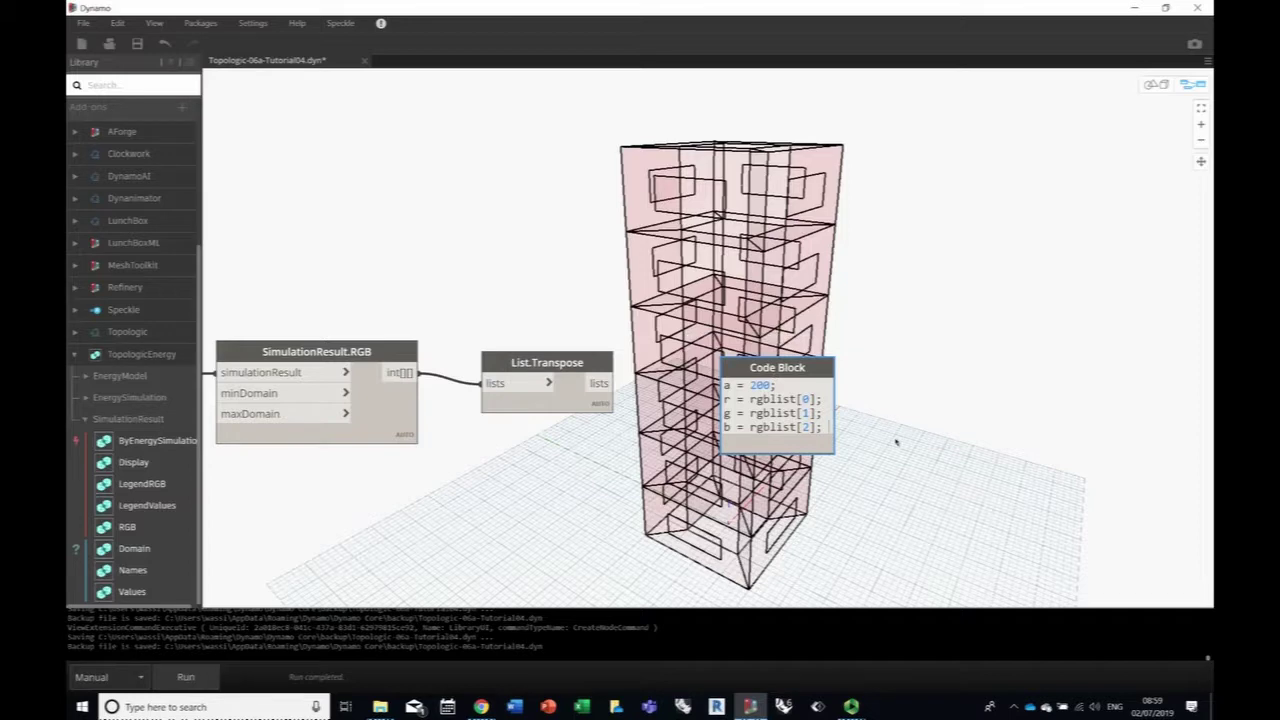
click(896, 441)
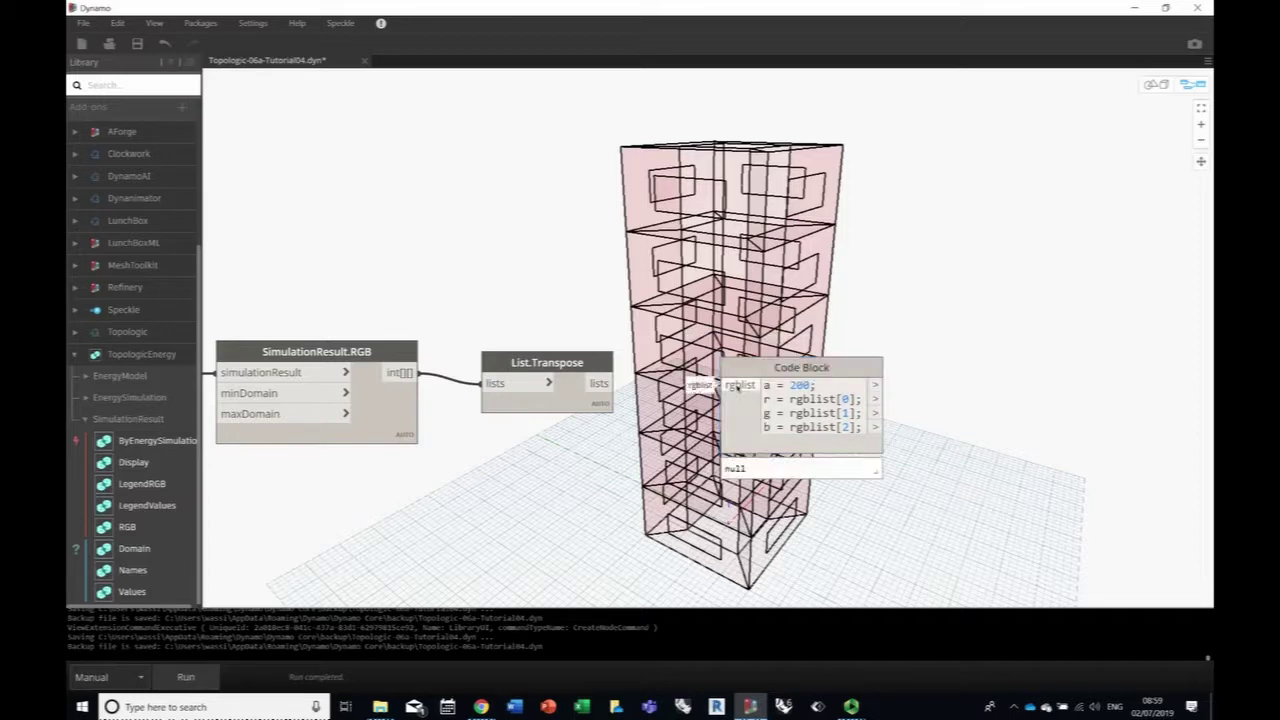
Step: Connect the List.Transpose lists output to the Code Block's rgblist input, run the graph and inspect the Code Block's output
drag(606, 383, 755, 390)
click(214, 675)
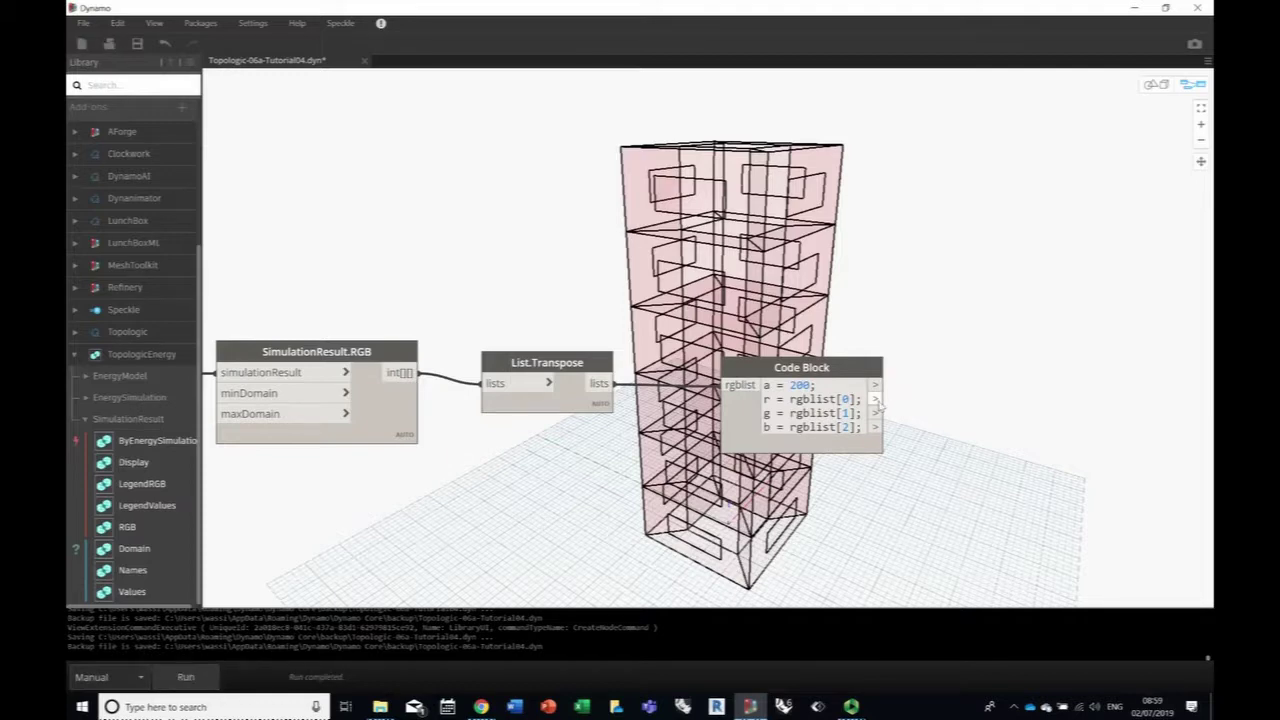
mouse_move(875, 478)
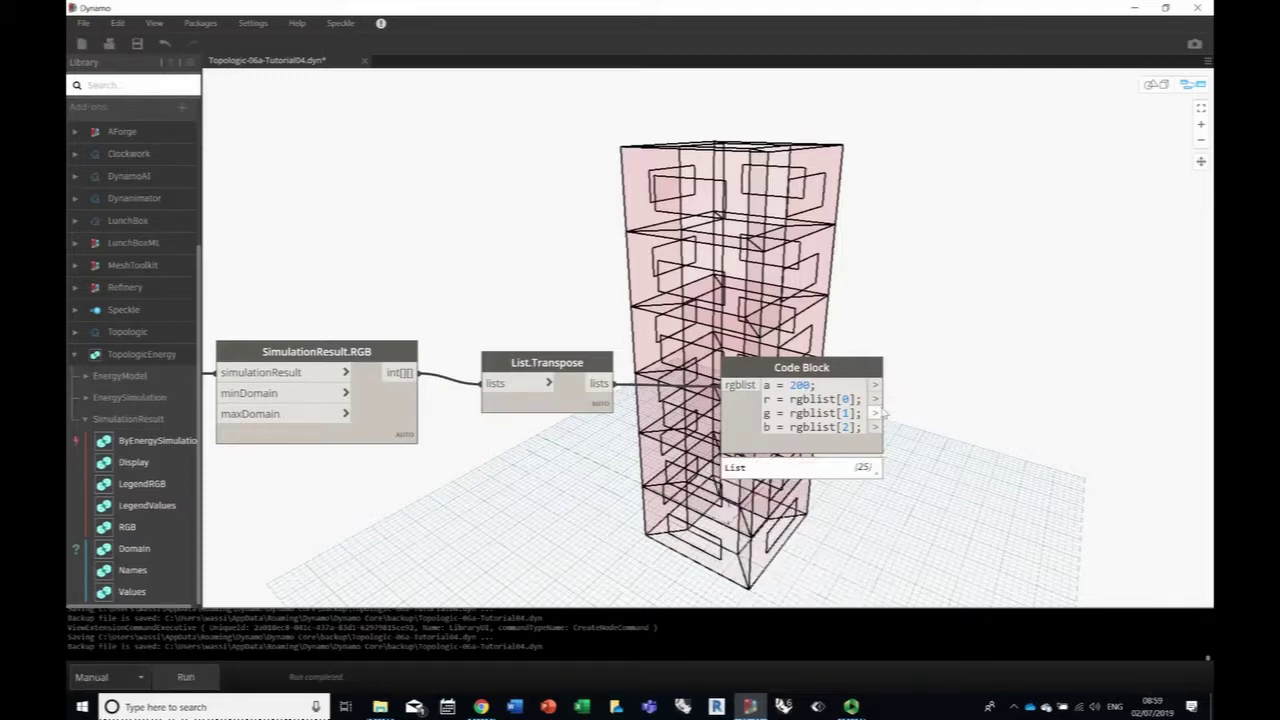
Step: Add a Color.ByARGB node to the right of the rgblist Code Block
middle_drag(938, 420, 651, 440)
right_click(833, 381)
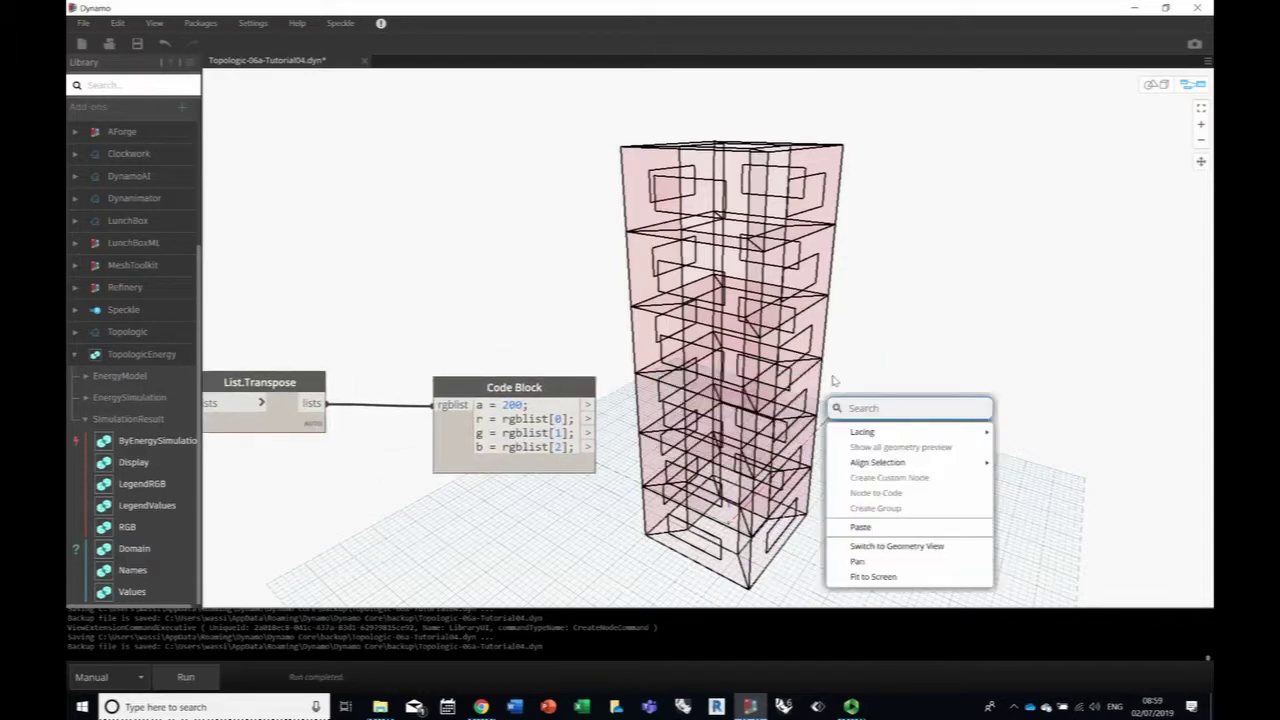
text(byargb)
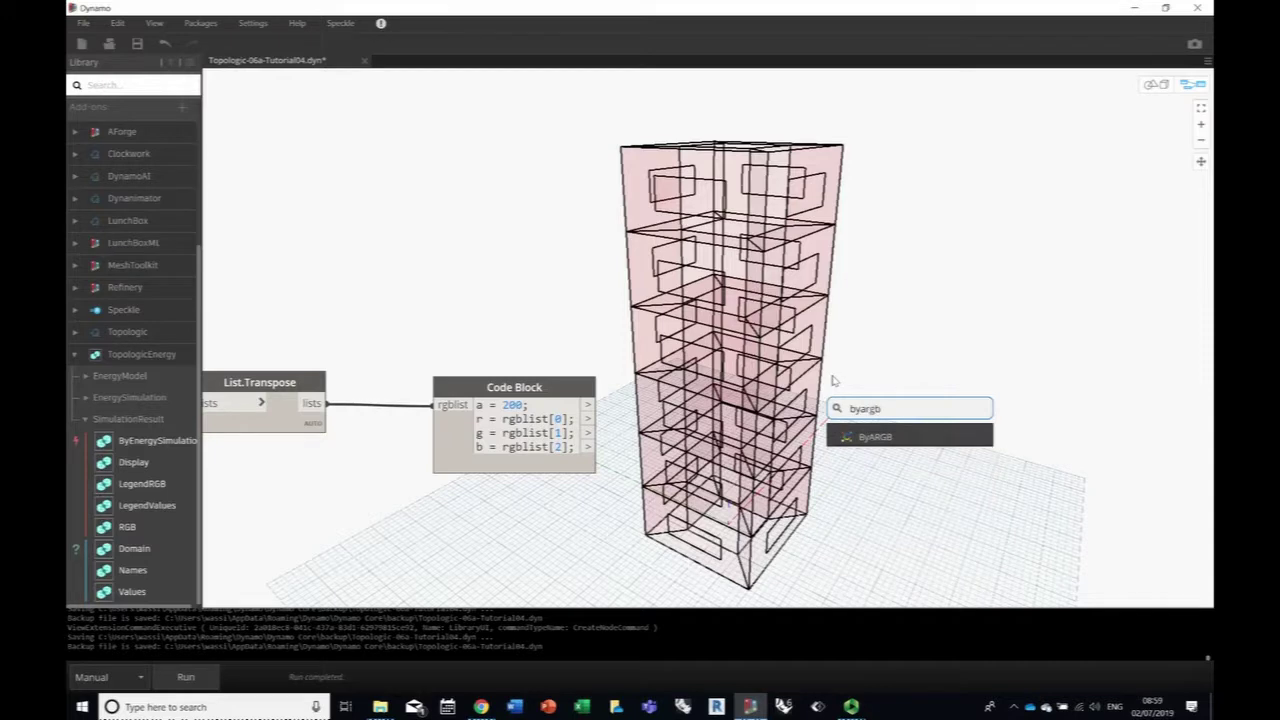
click(884, 437)
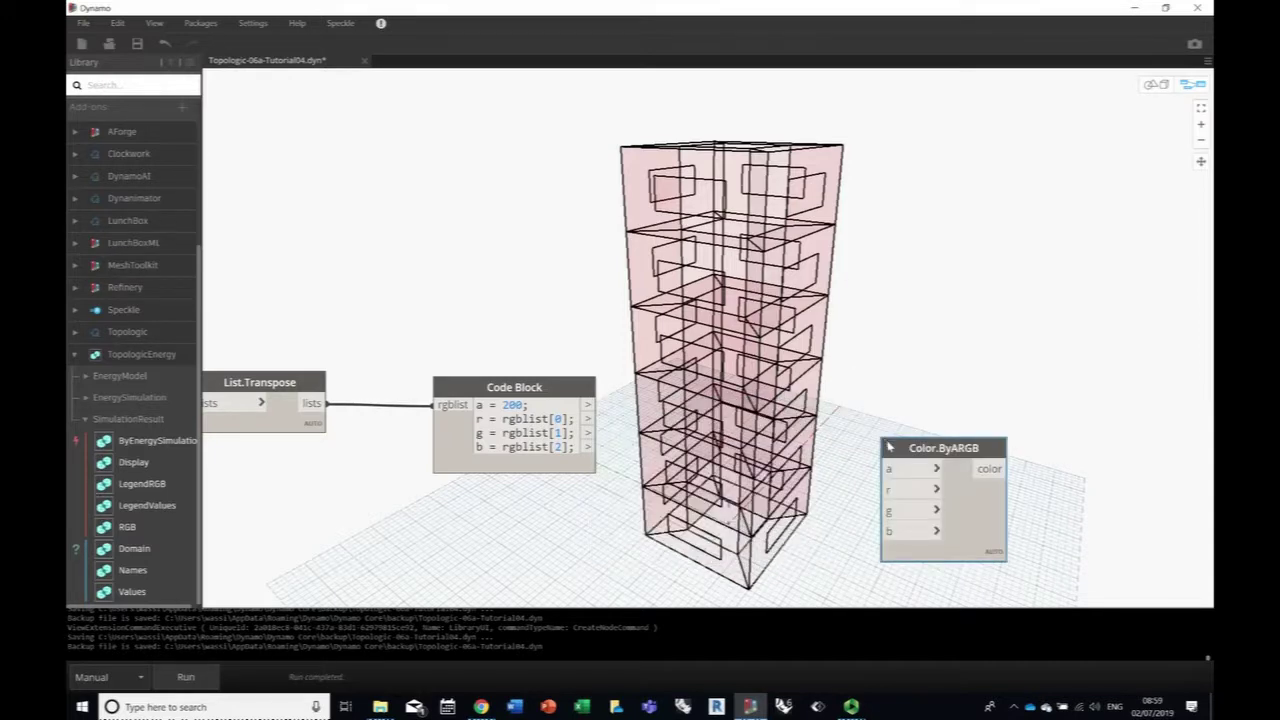
drag(889, 447, 736, 374)
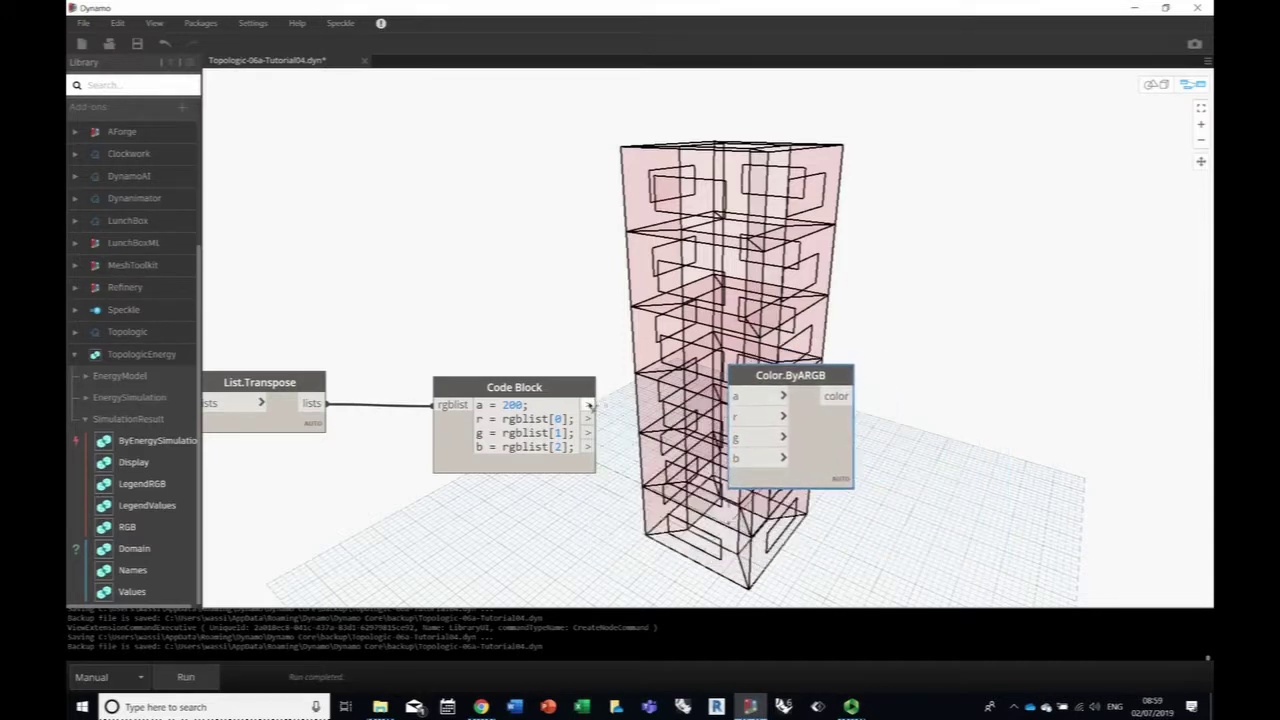
Step: Connect the Code Block's four outputs to the a, r, g and b inputs of Color.ByARGB and run the graph
click(589, 405)
click(736, 396)
click(589, 419)
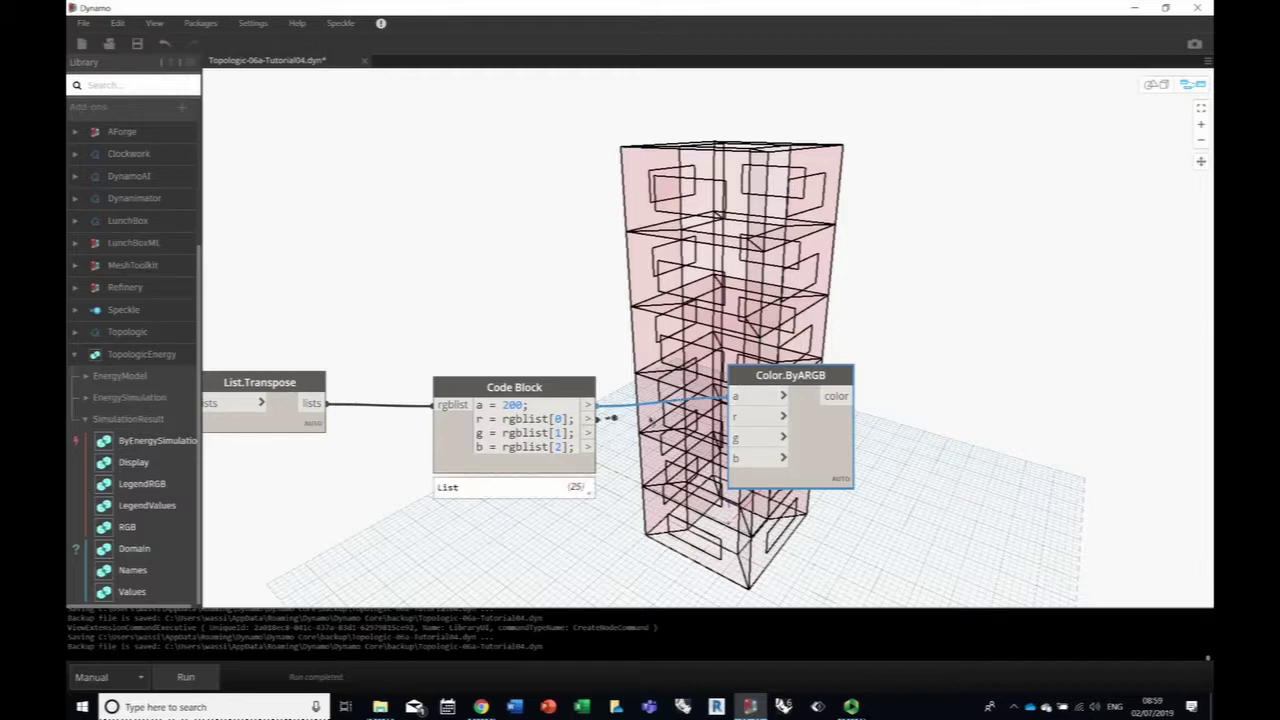
click(736, 416)
click(589, 433)
click(736, 437)
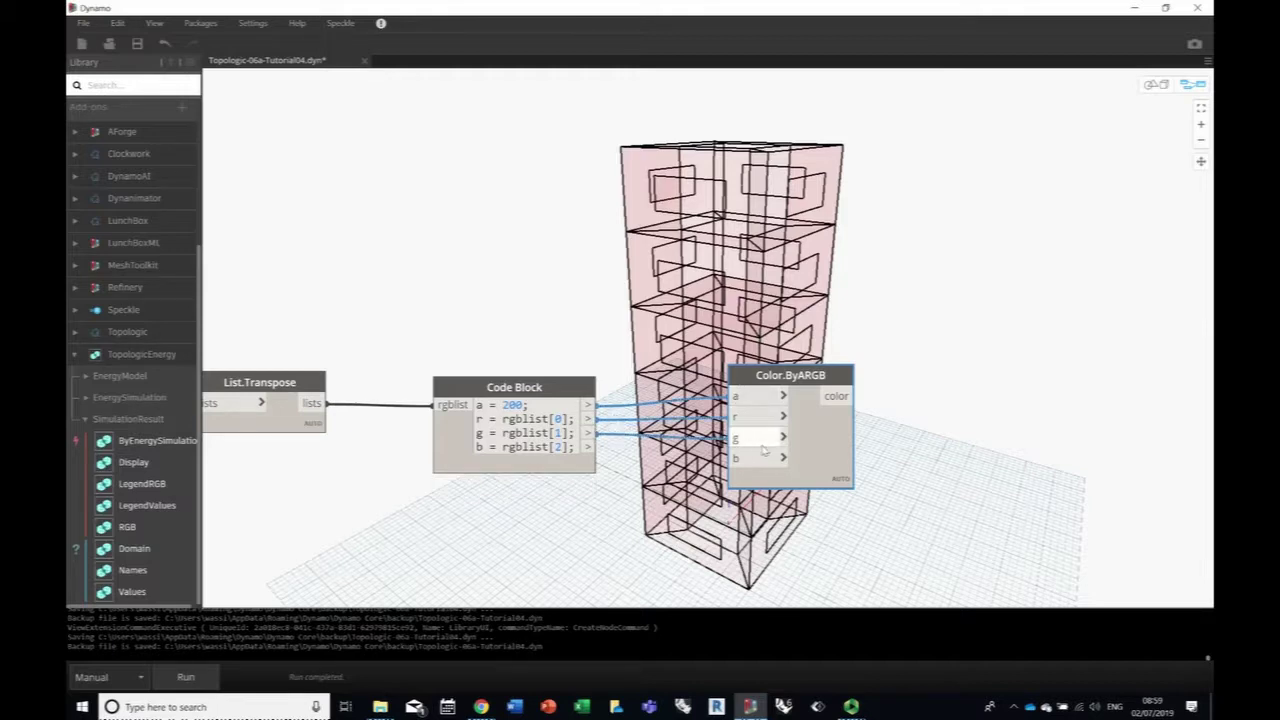
click(589, 447)
click(736, 458)
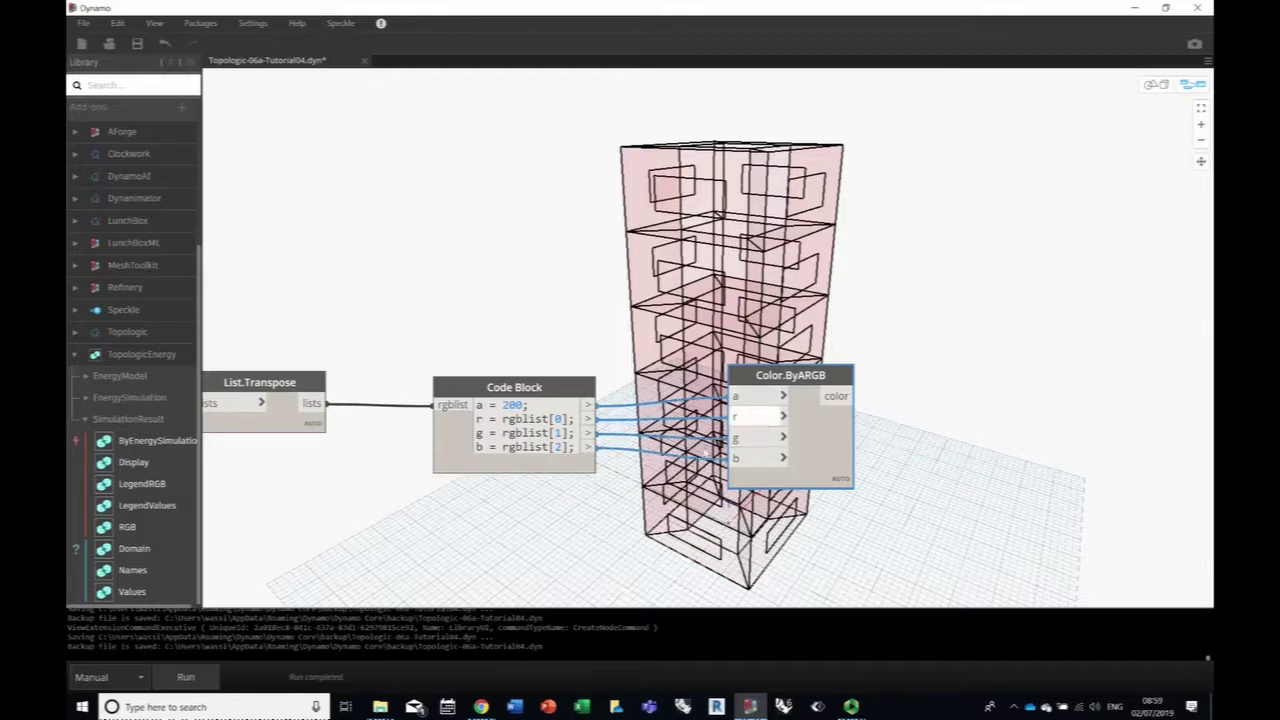
click(186, 677)
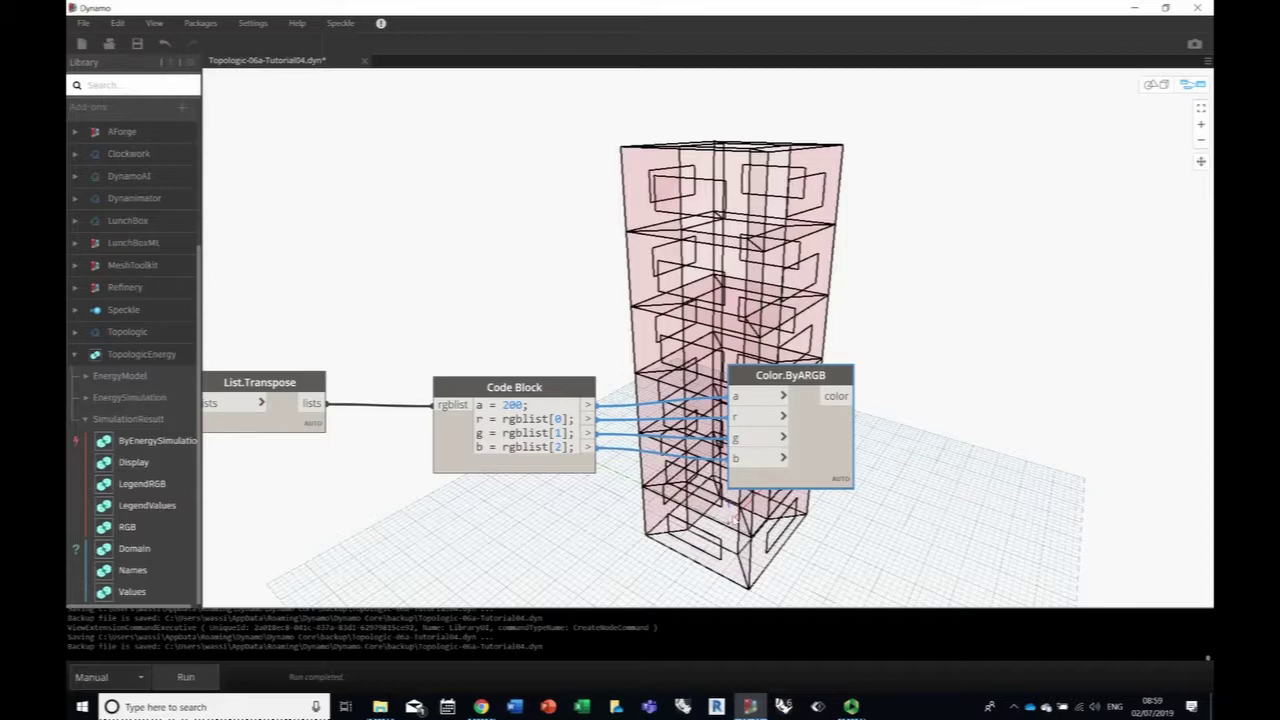
mouse_move(840, 502)
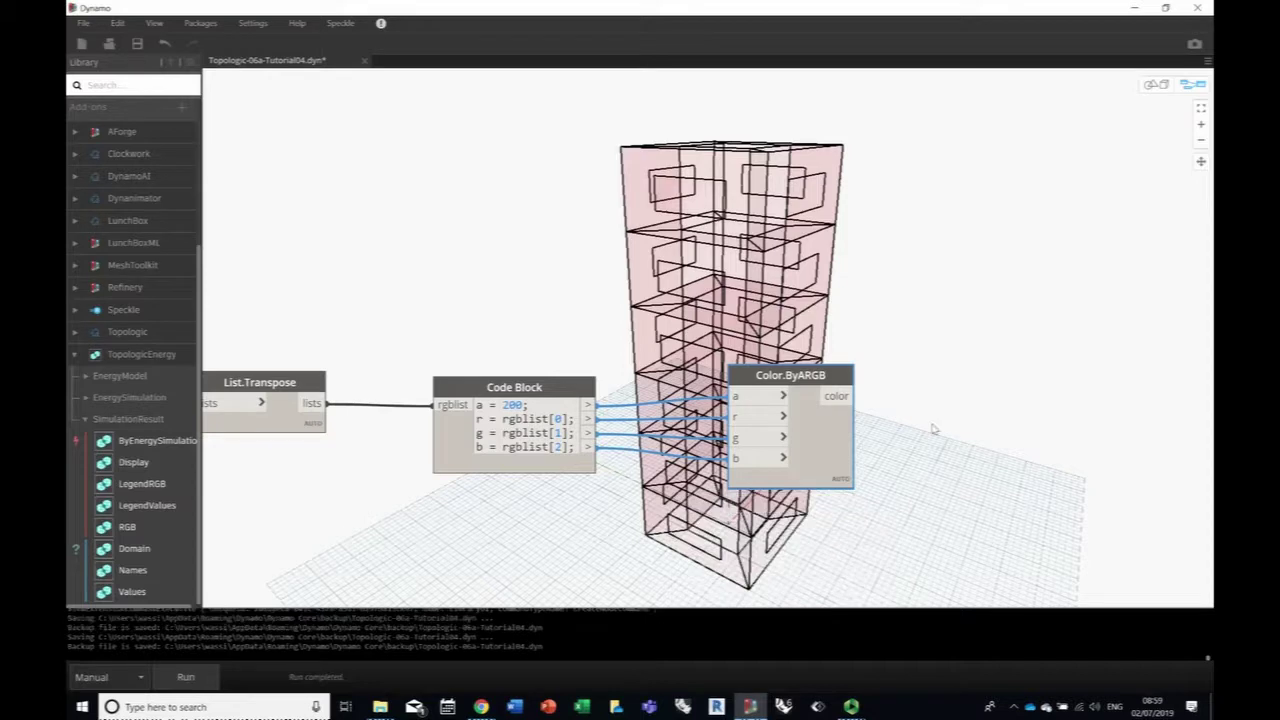
Step: Add a SimulationResult.Display node above and right of Color.ByARGB and connect the color output to its colors input
middle_drag(935, 432, 1054, 480)
scroll(1054, 480, down, 2)
scroll(1054, 480, down, 1)
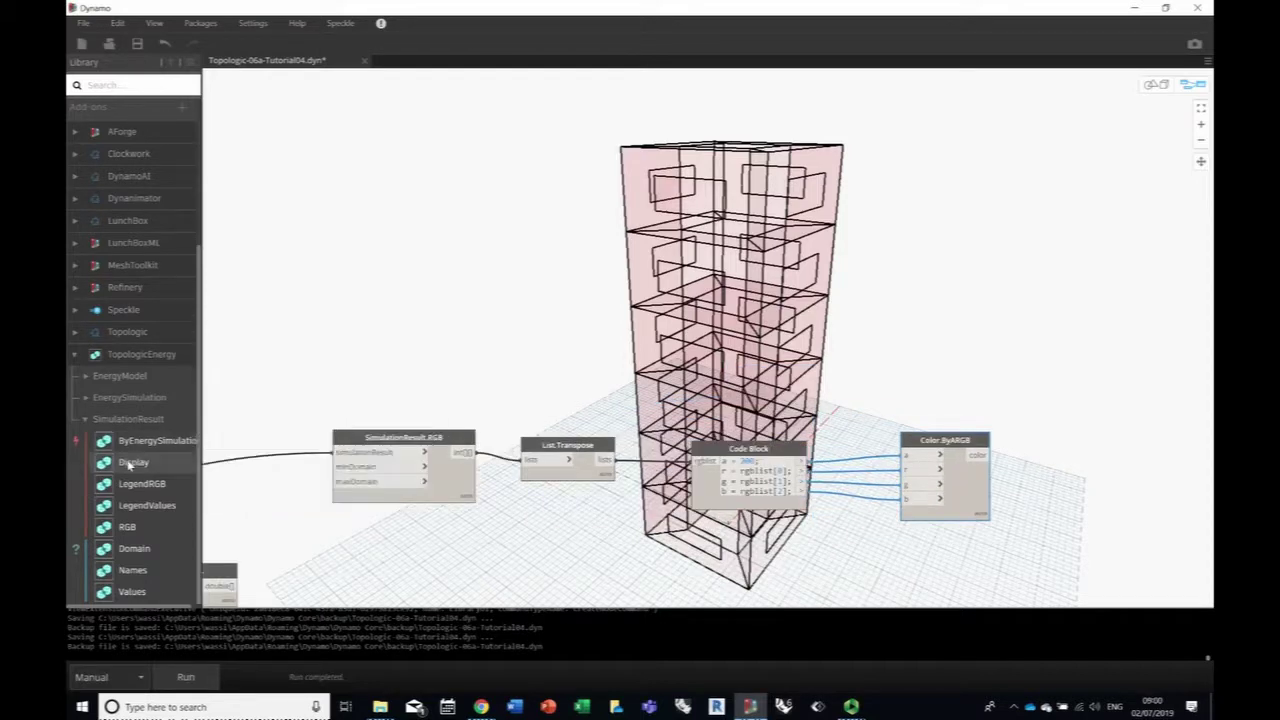
mouse_move(130, 464)
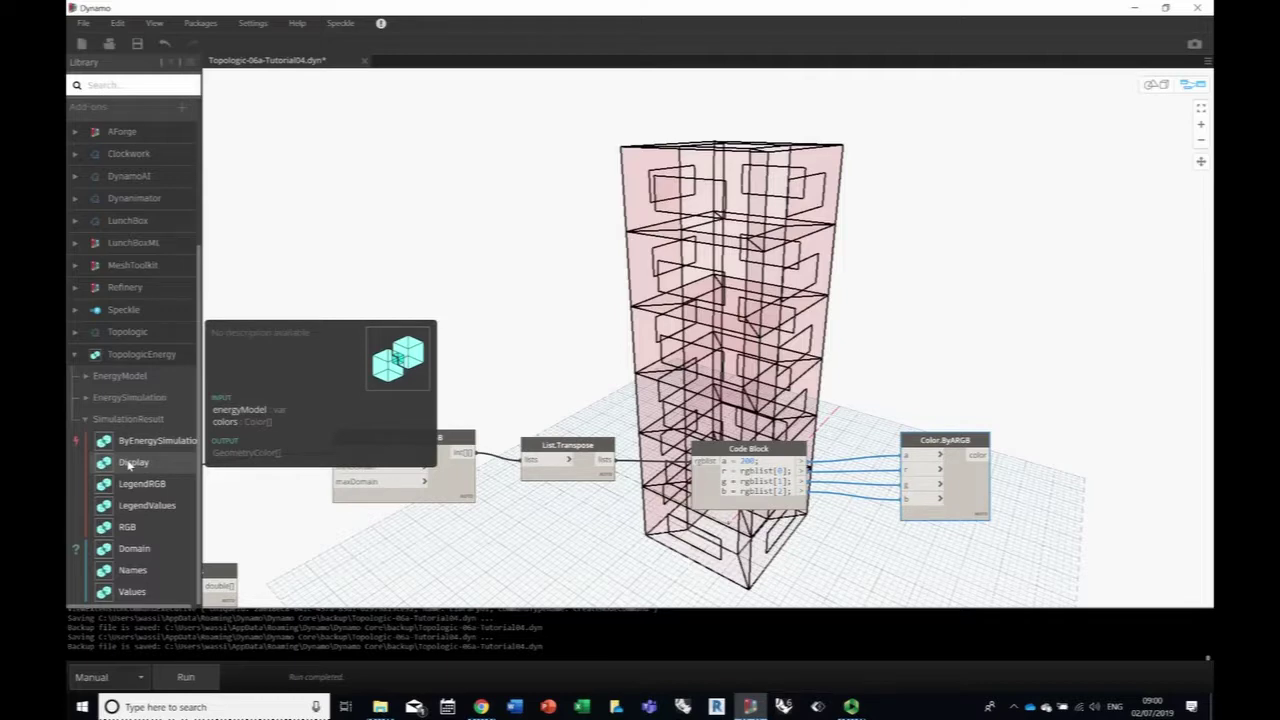
click(130, 464)
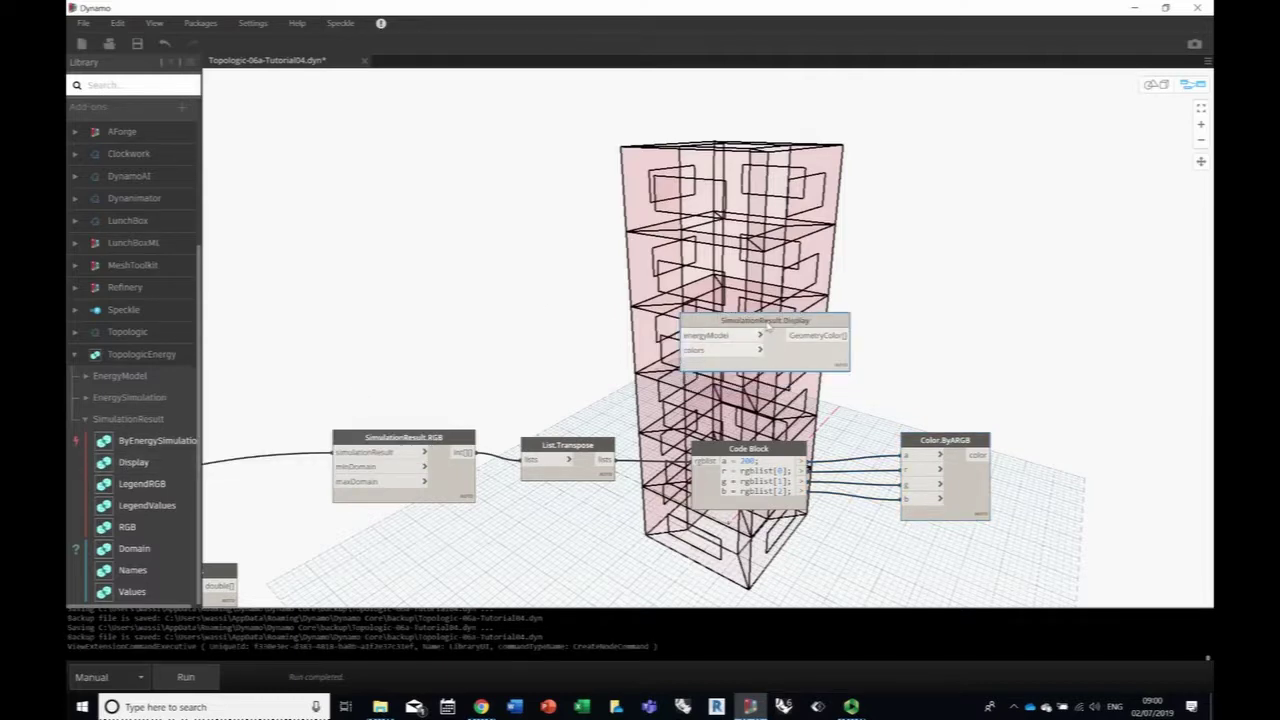
drag(703, 357, 1026, 345)
drag(985, 455, 1005, 338)
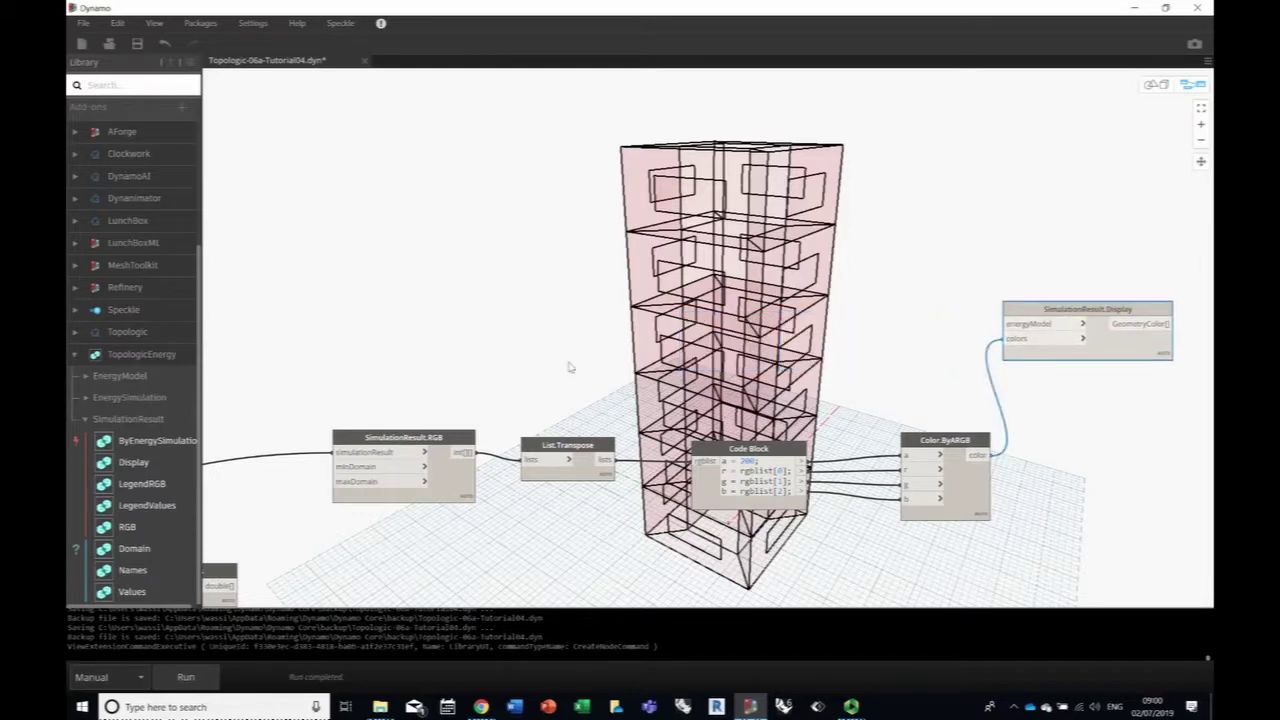
Step: Connect the EnergyModel output of EnergyModel.ByCellComplex to the energyModel input of SimulationResult.Display
scroll(571, 366, down, 5)
scroll(615, 345, down, 4)
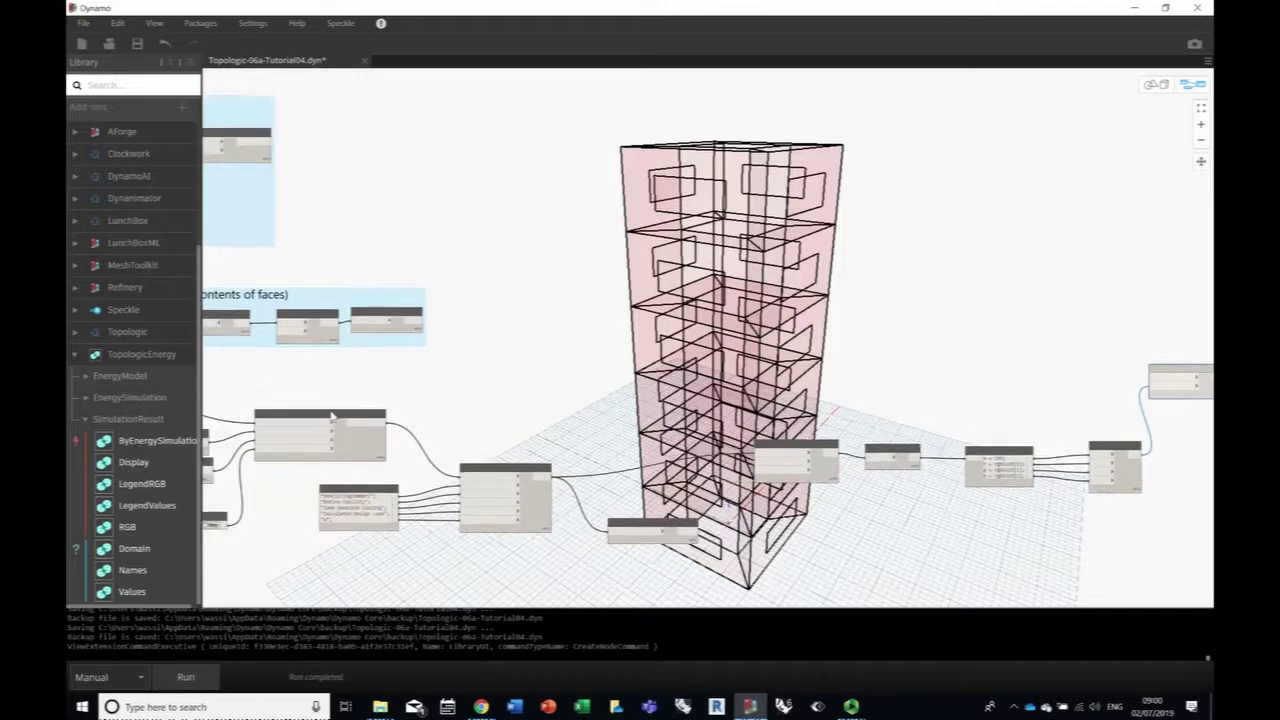
scroll(573, 369, up, 4)
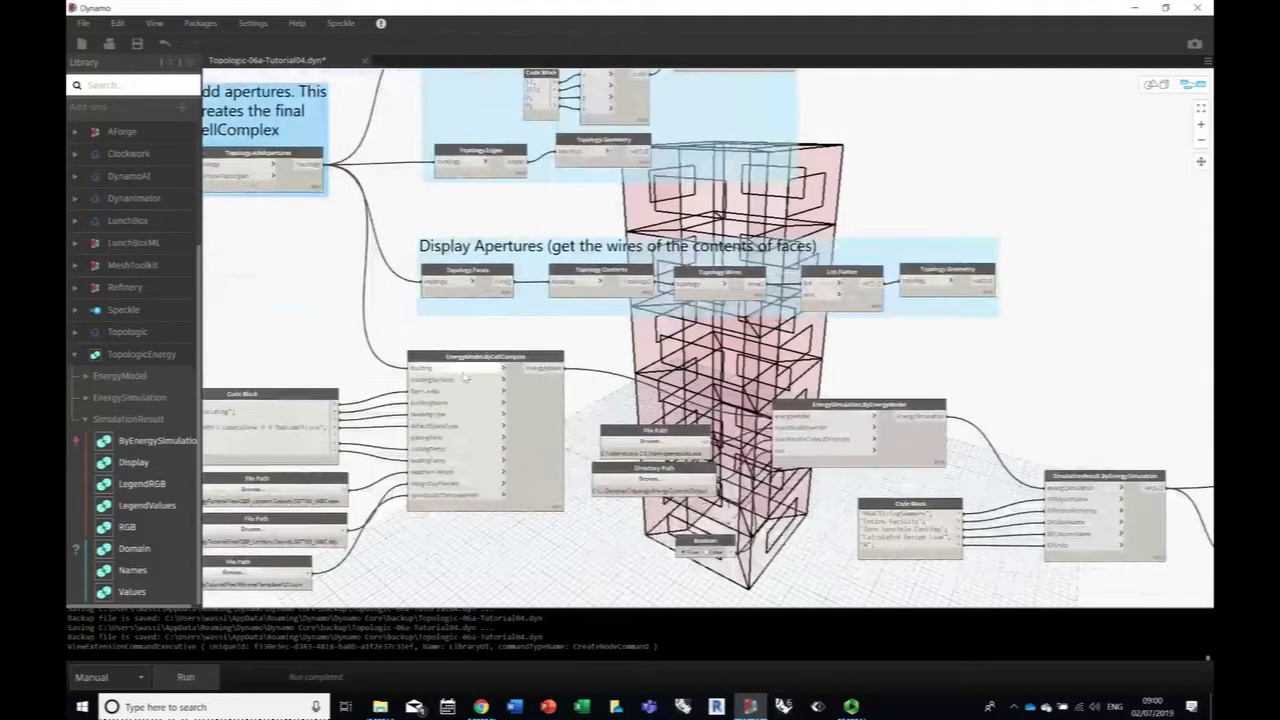
click(556, 368)
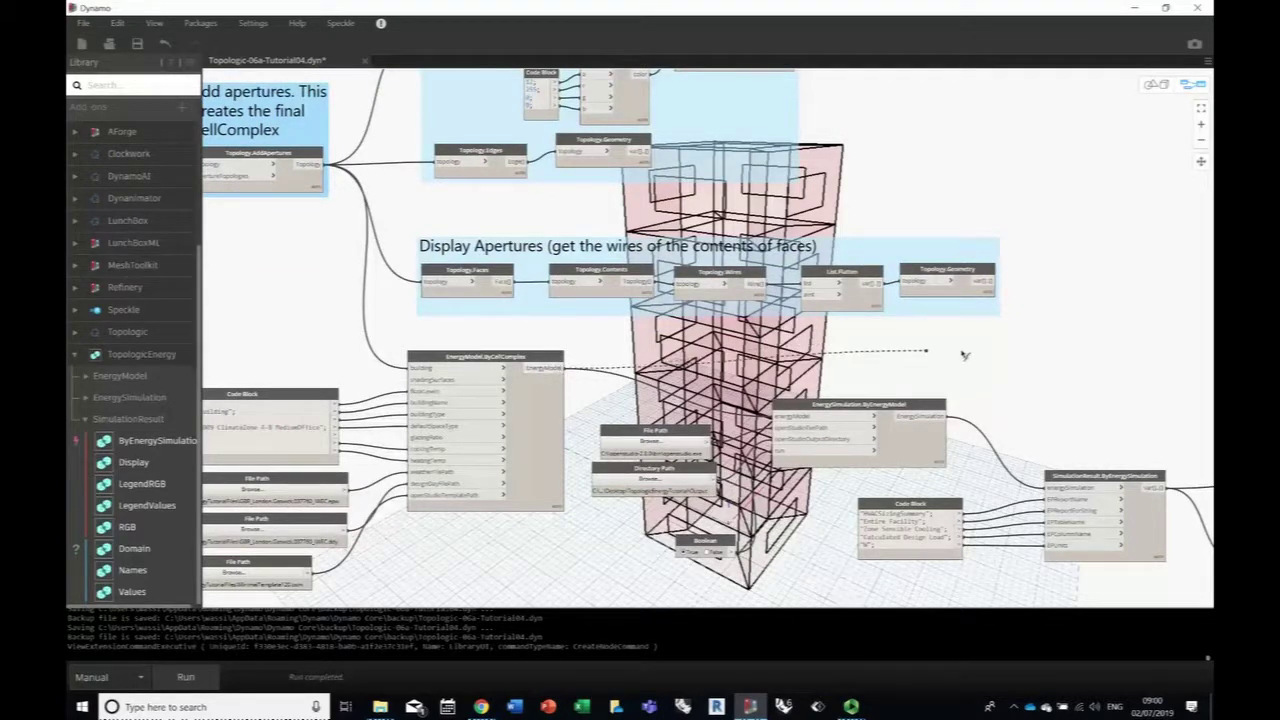
middle_drag(1114, 347, 466, 366)
middle_drag(1068, 369, 600, 372)
click(780, 385)
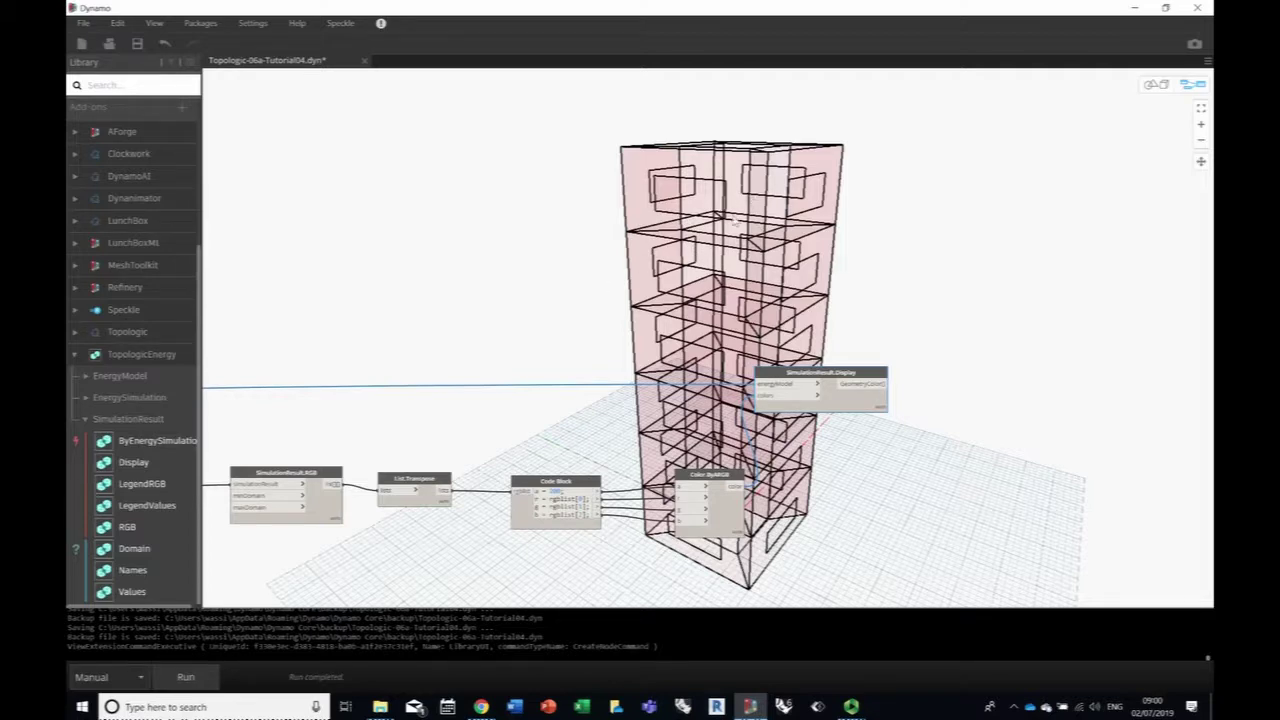
Step: Turn off the preview of the GeometryColor.ByGeometryColor node in the Display Cell Complex group
scroll(430, 230, down, 3)
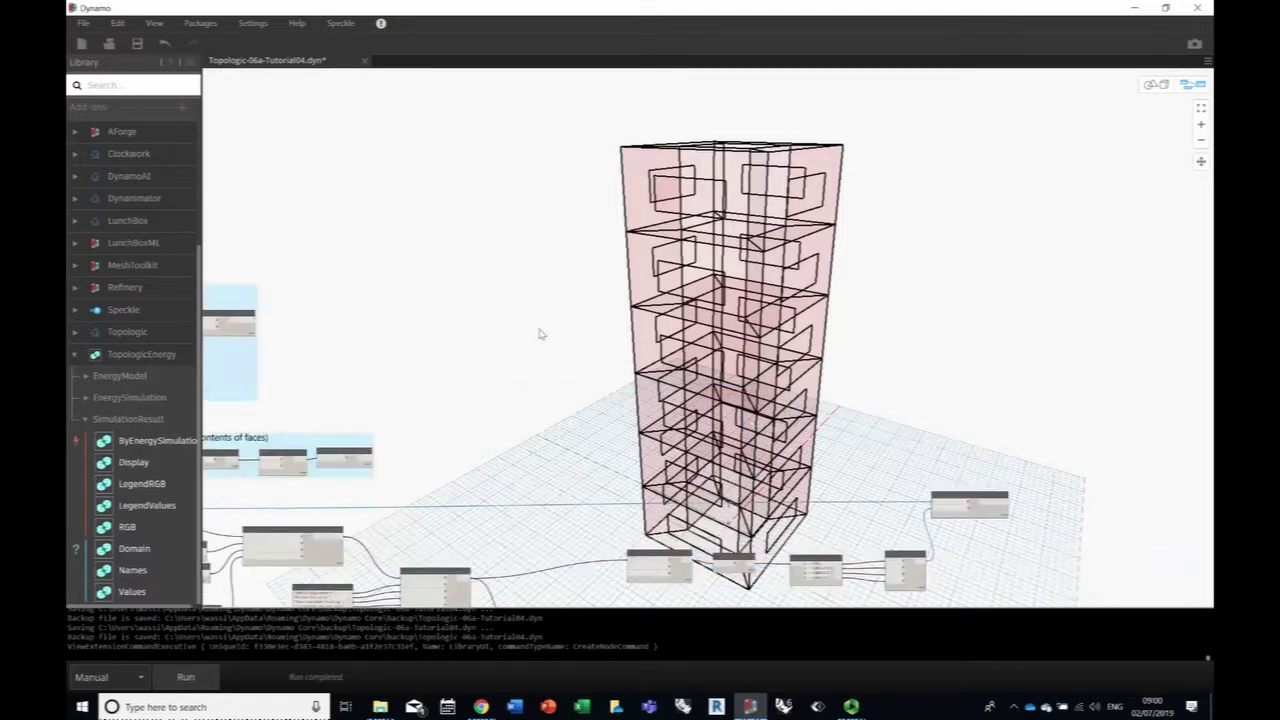
scroll(862, 342, up, 3)
scroll(862, 342, up, 5)
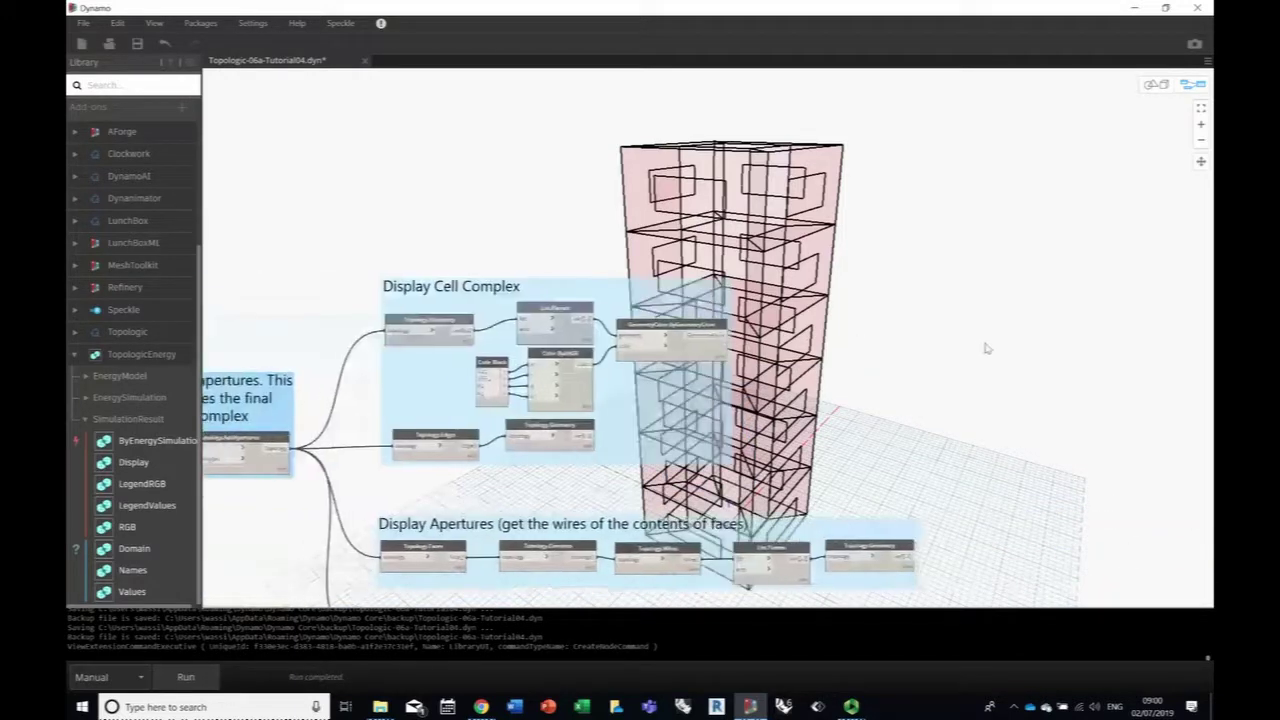
middle_drag(780, 358, 980, 318)
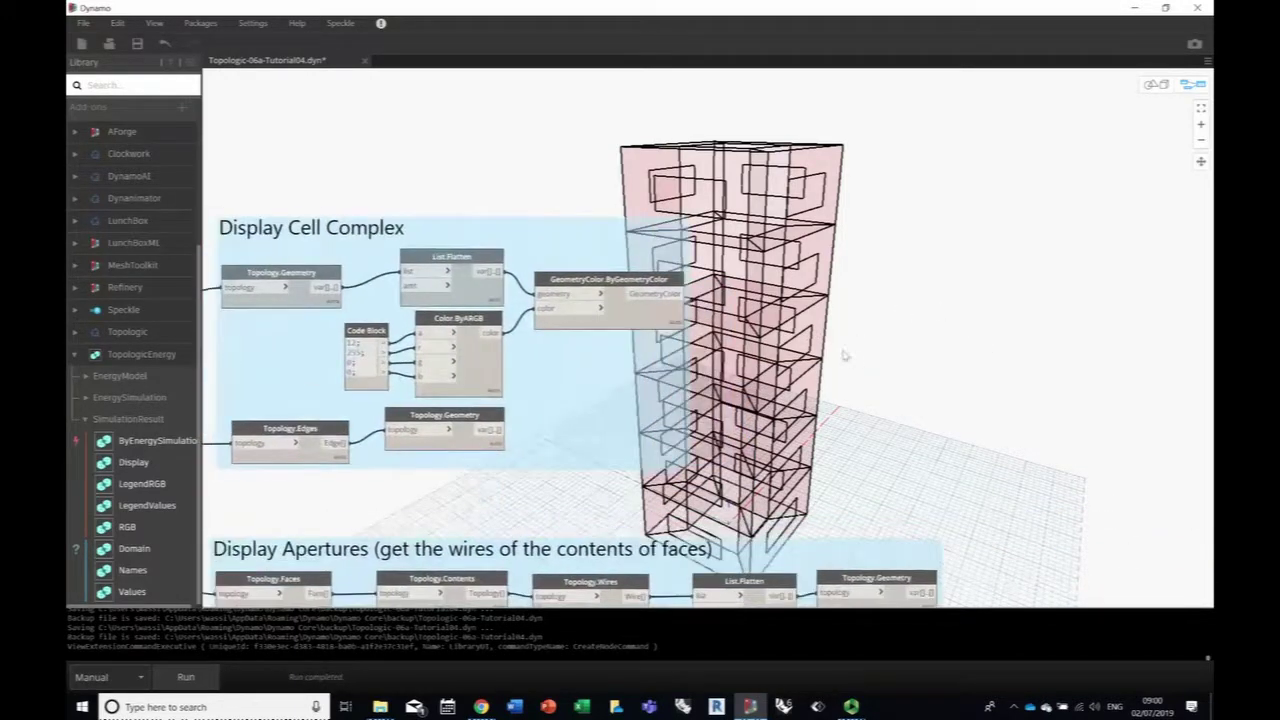
right_click(621, 317)
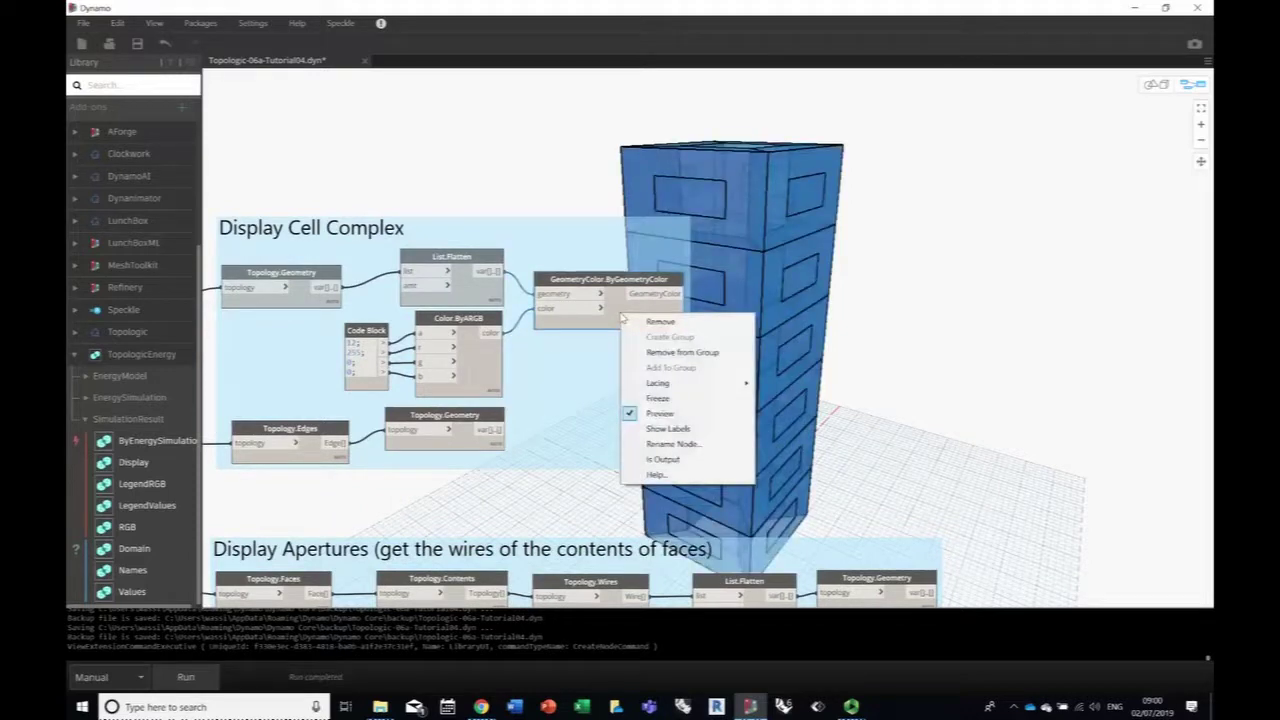
click(651, 416)
middle_drag(910, 381, 607, 254)
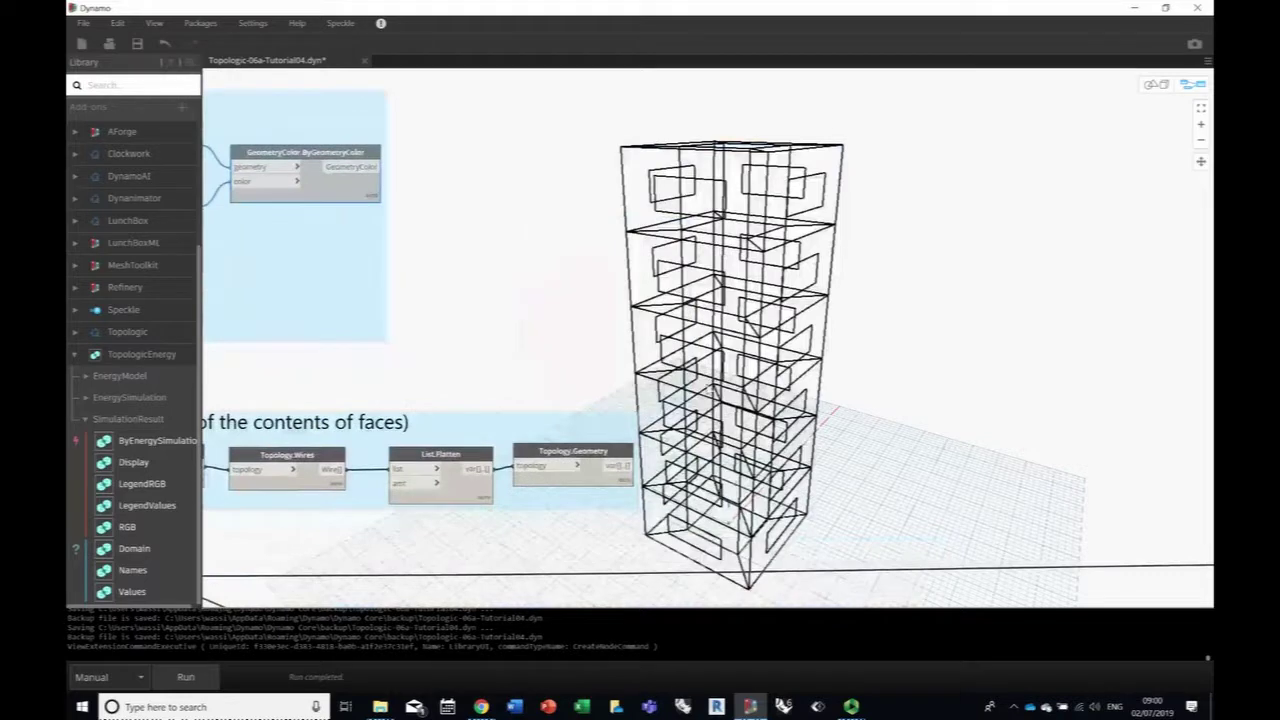
scroll(457, 349, down, 3)
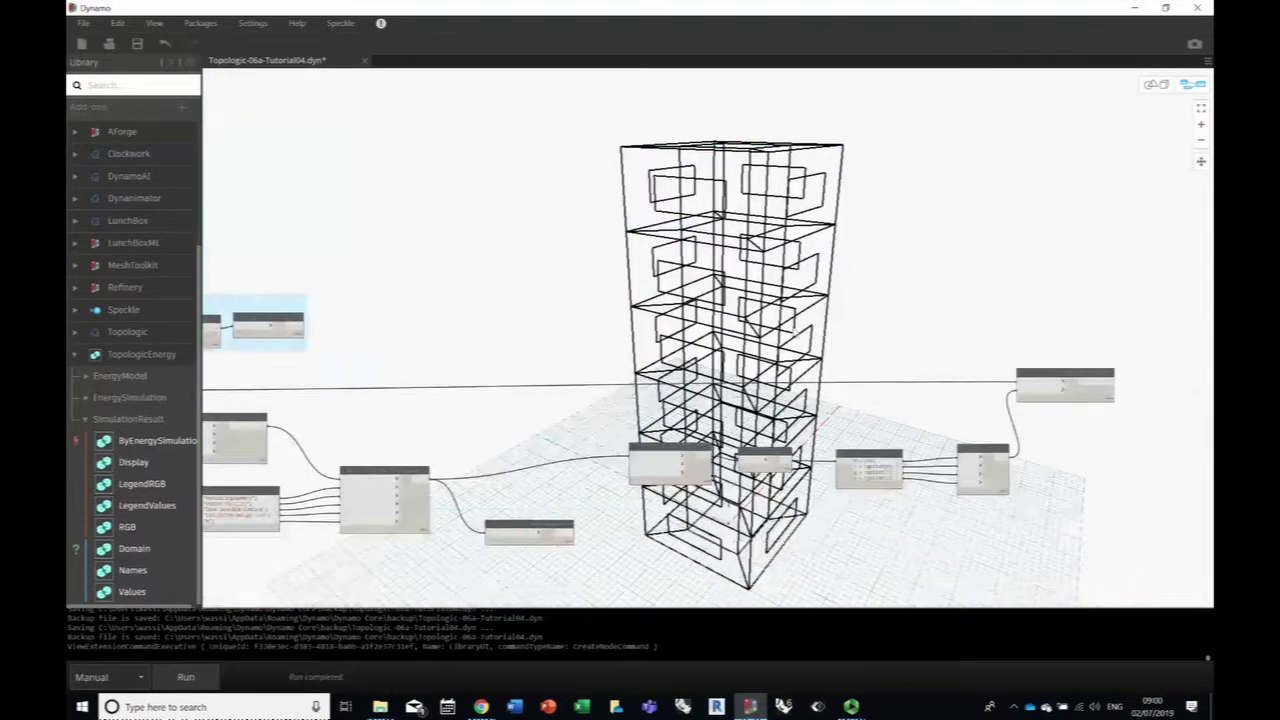
Step: Run the graph and inspect the coloured tower in the 3D preview from above and from its sides
scroll(537, 310, up, 4)
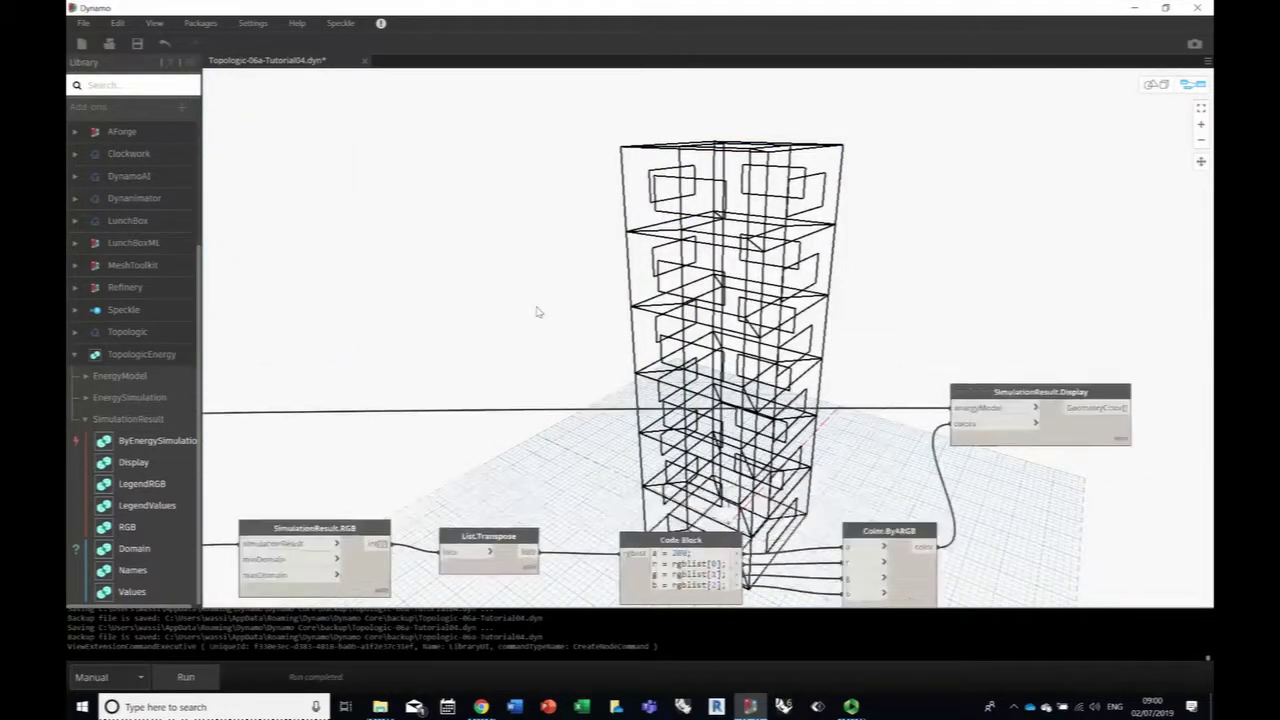
click(194, 686)
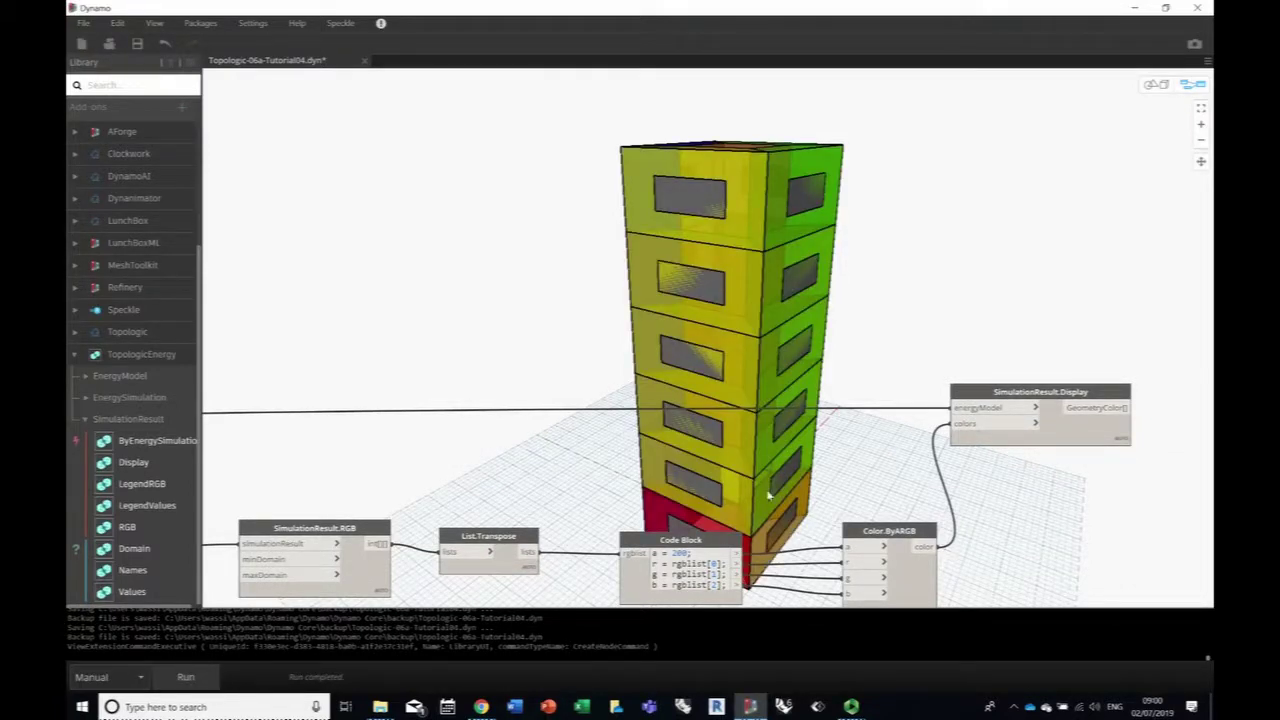
click(1158, 85)
right_drag(725, 323, 729, 416)
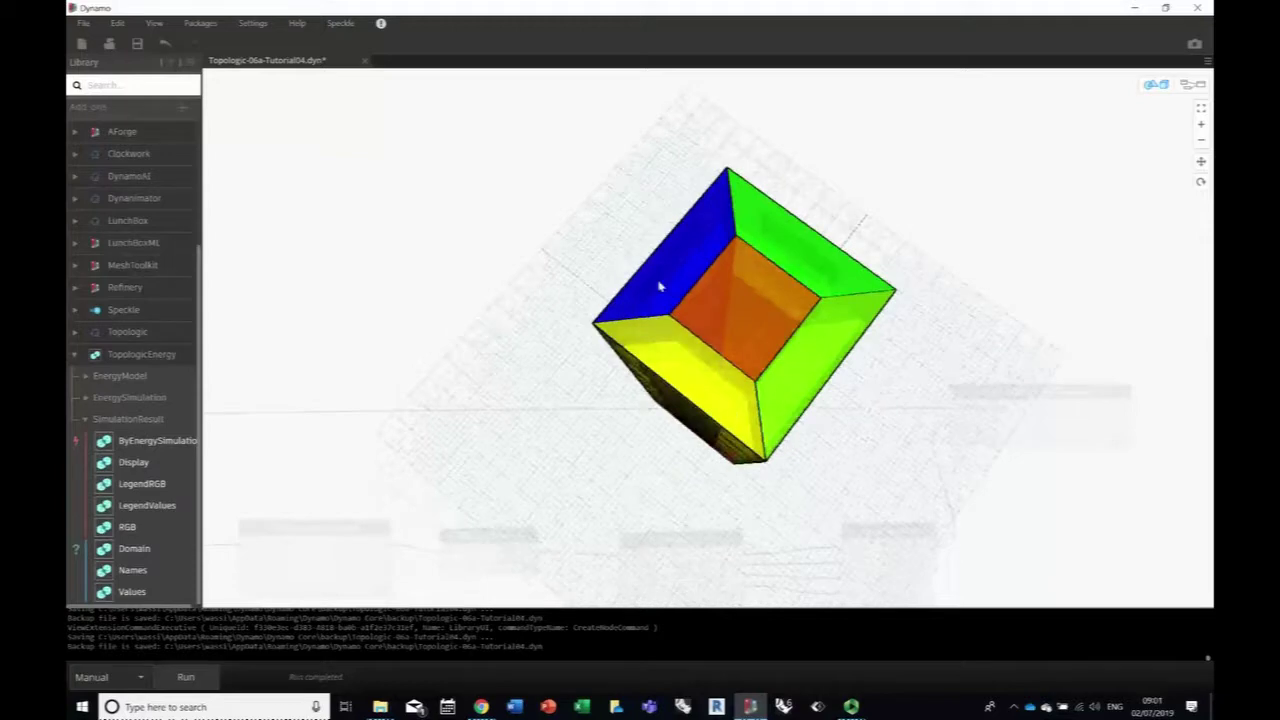
right_click(690, 300)
right_drag(692, 297, 653, 247)
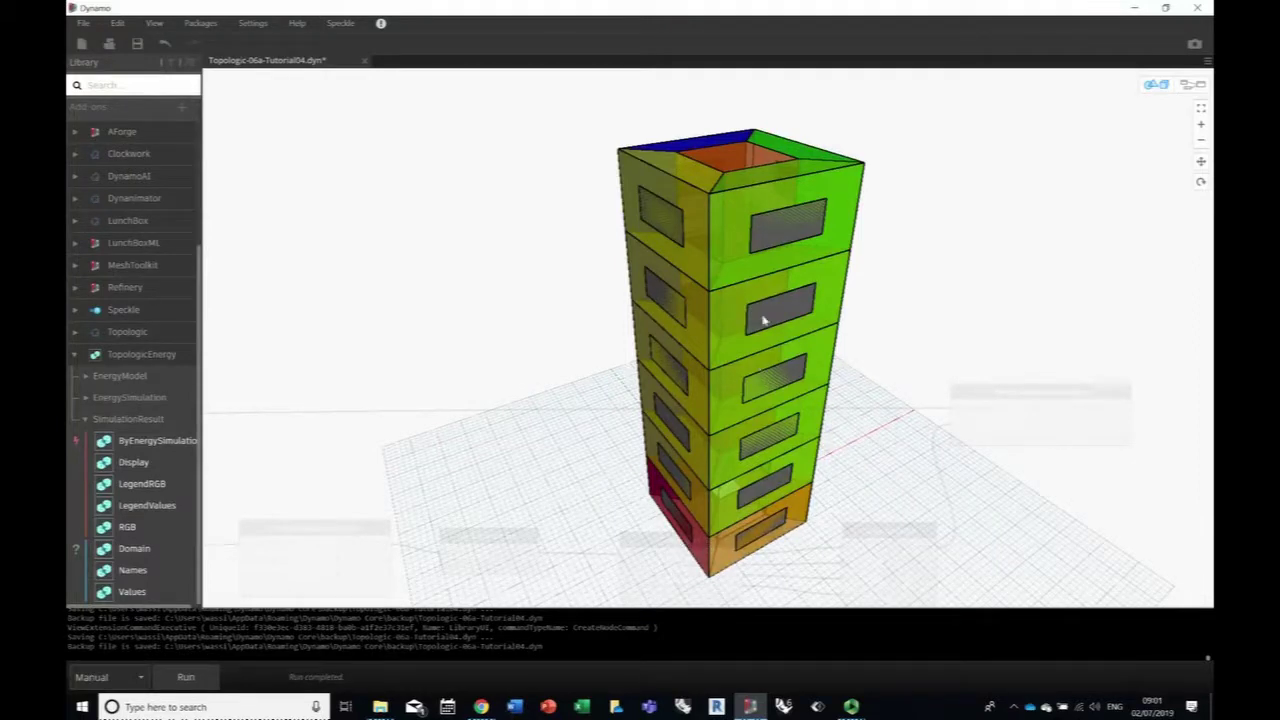
right_drag(763, 319, 797, 351)
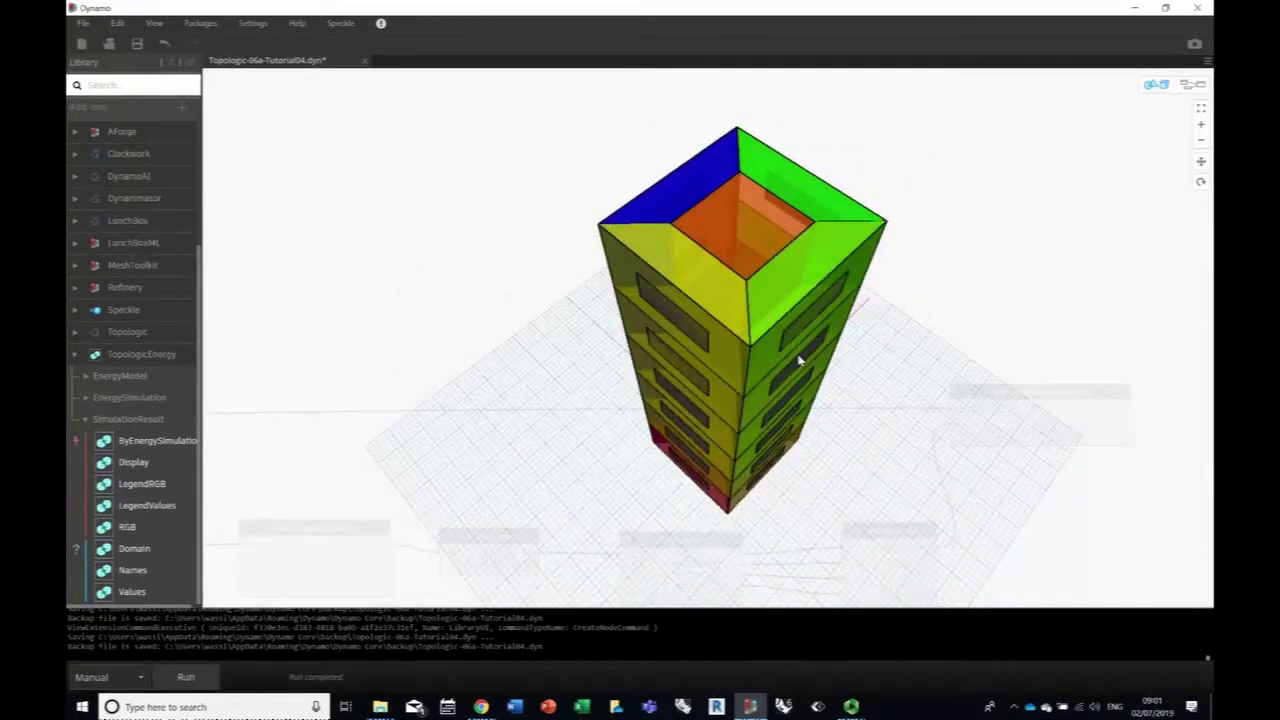
Step: Change the query Code Block's table name to "Zone Sensible Heating" and rerun the graph
click(1190, 86)
scroll(646, 477, up, 2)
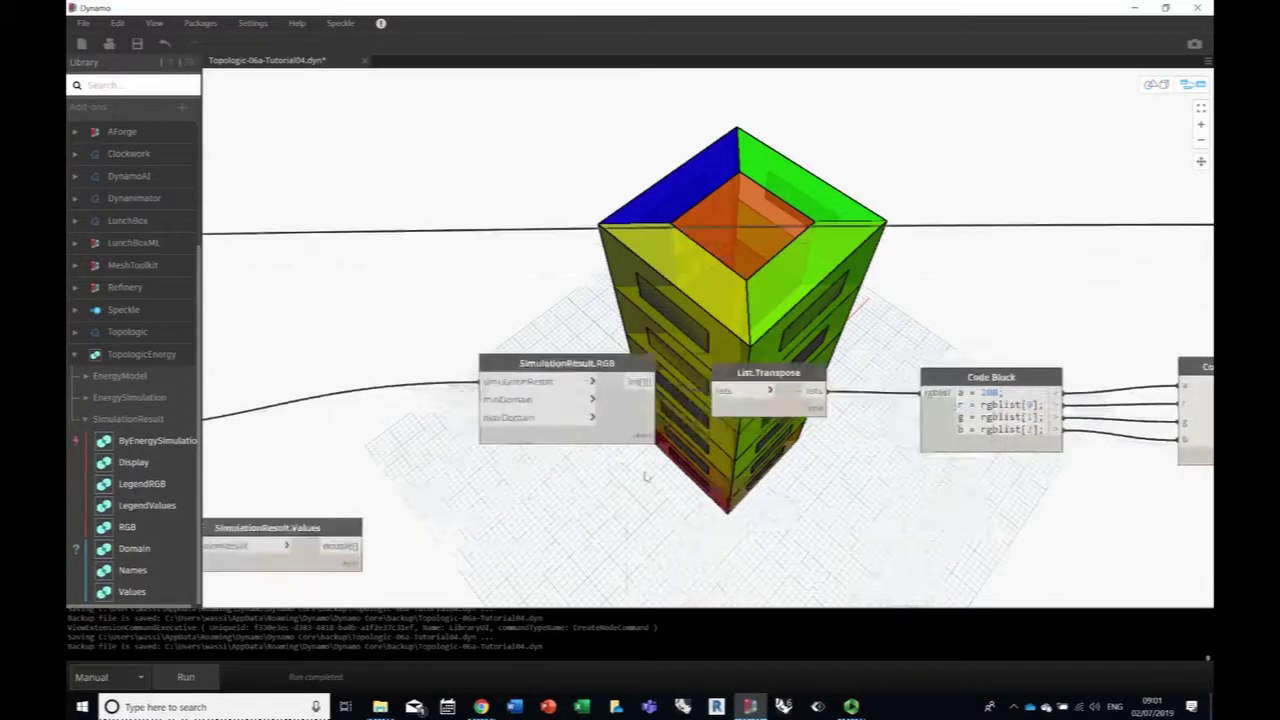
scroll(646, 477, down, 5)
scroll(710, 512, up, 5)
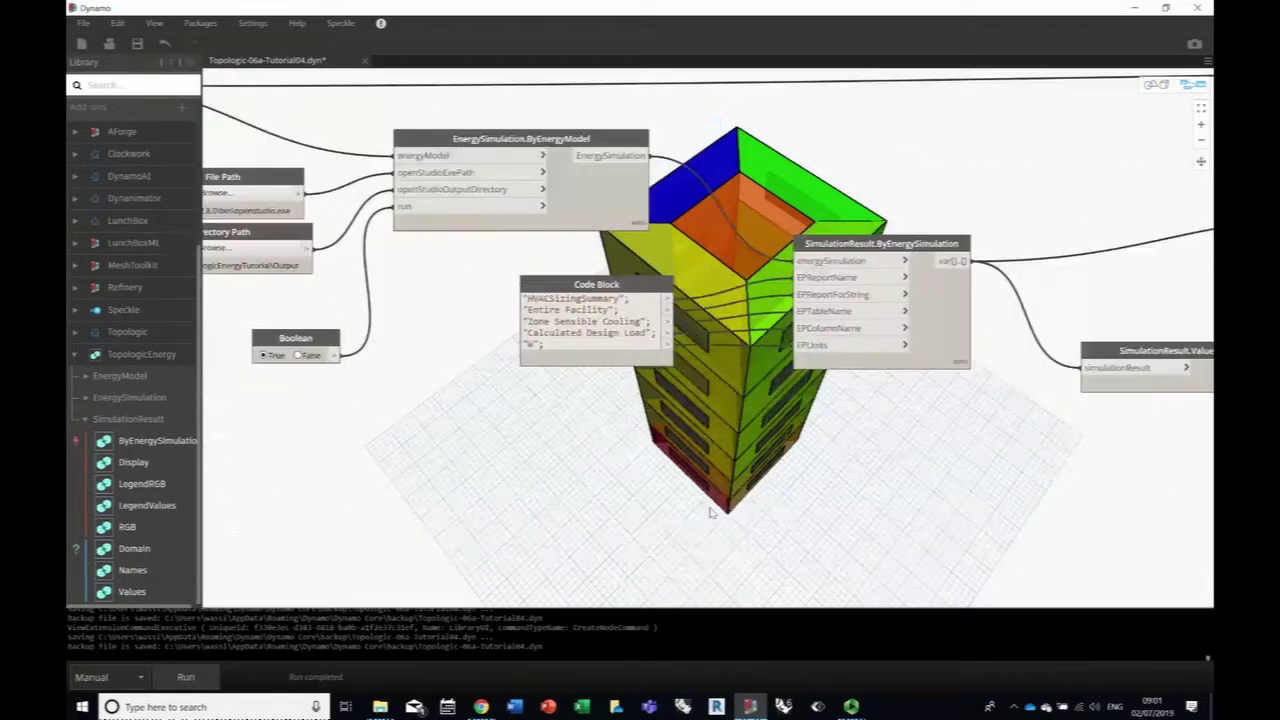
middle_drag(620, 399, 557, 497)
scroll(557, 497, up, 4)
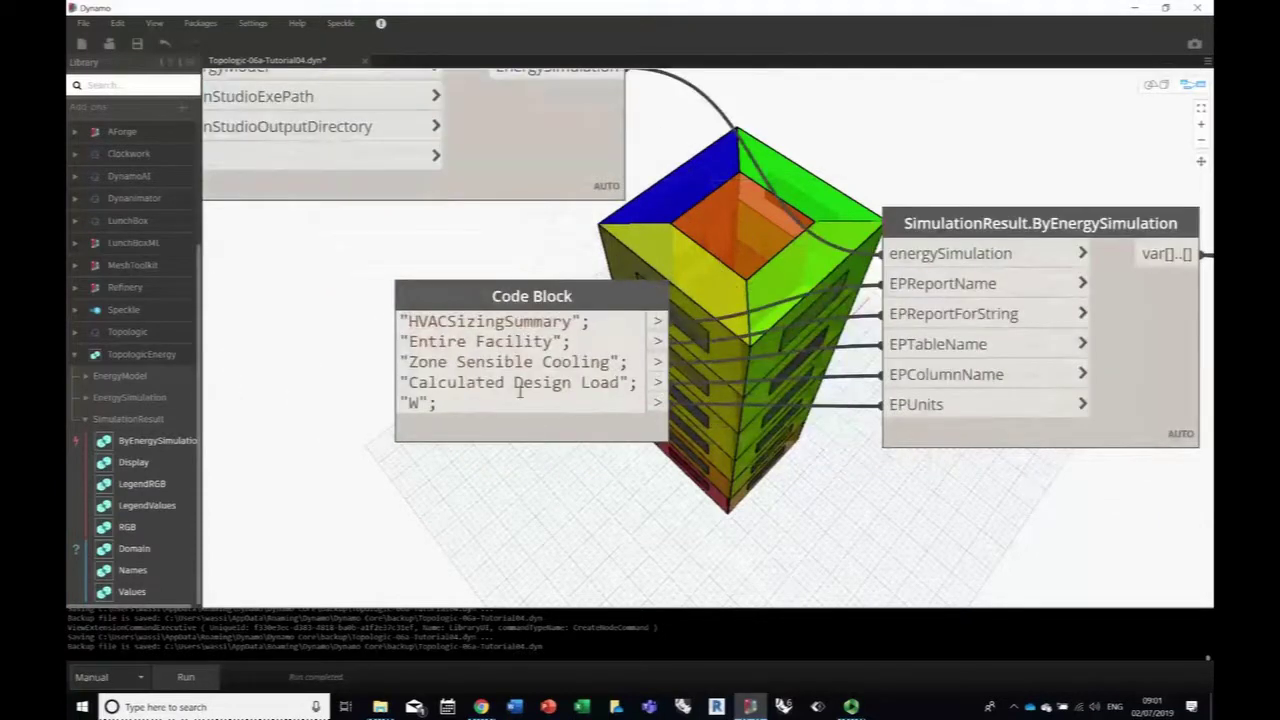
scroll(648, 503, up, 2)
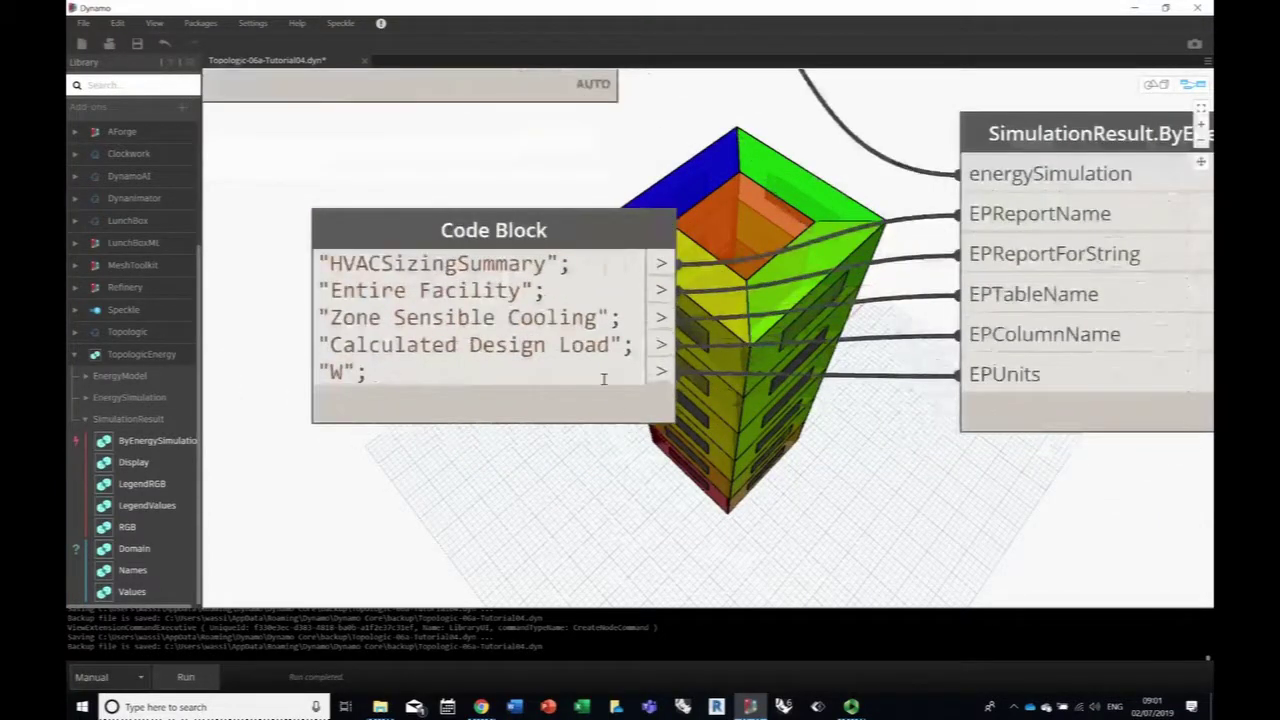
double_click(563, 316)
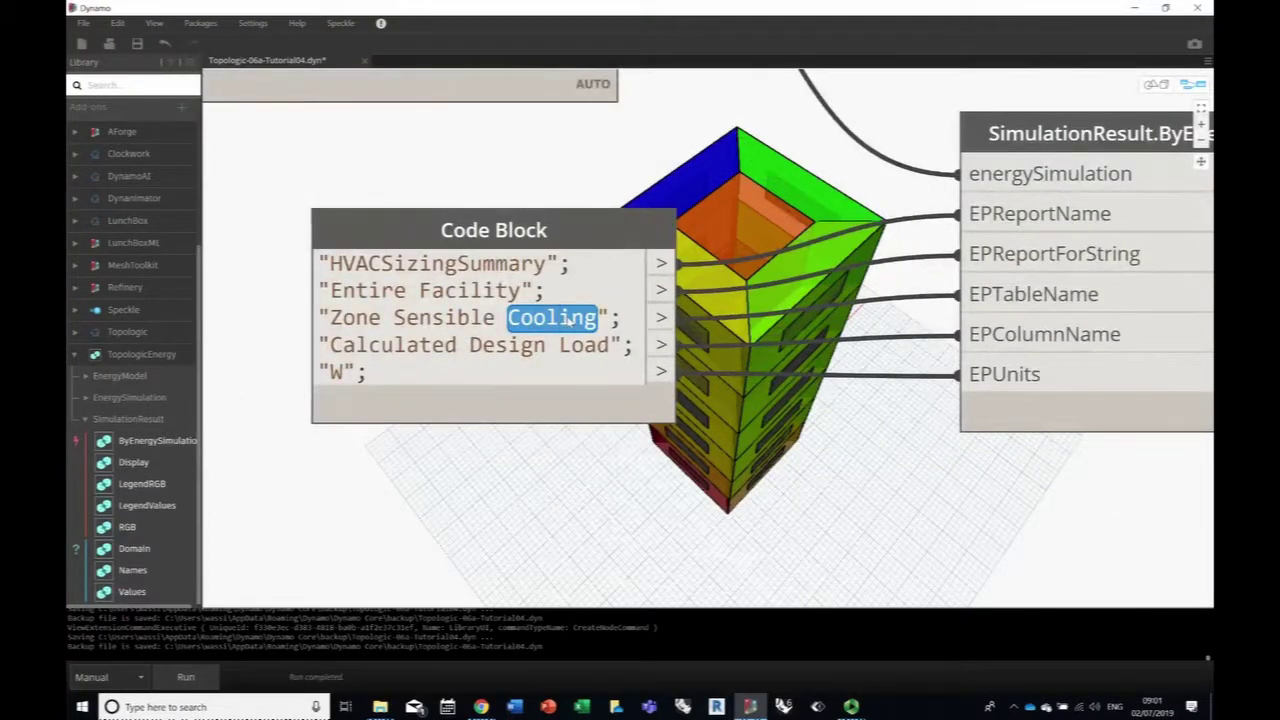
text(Heating)
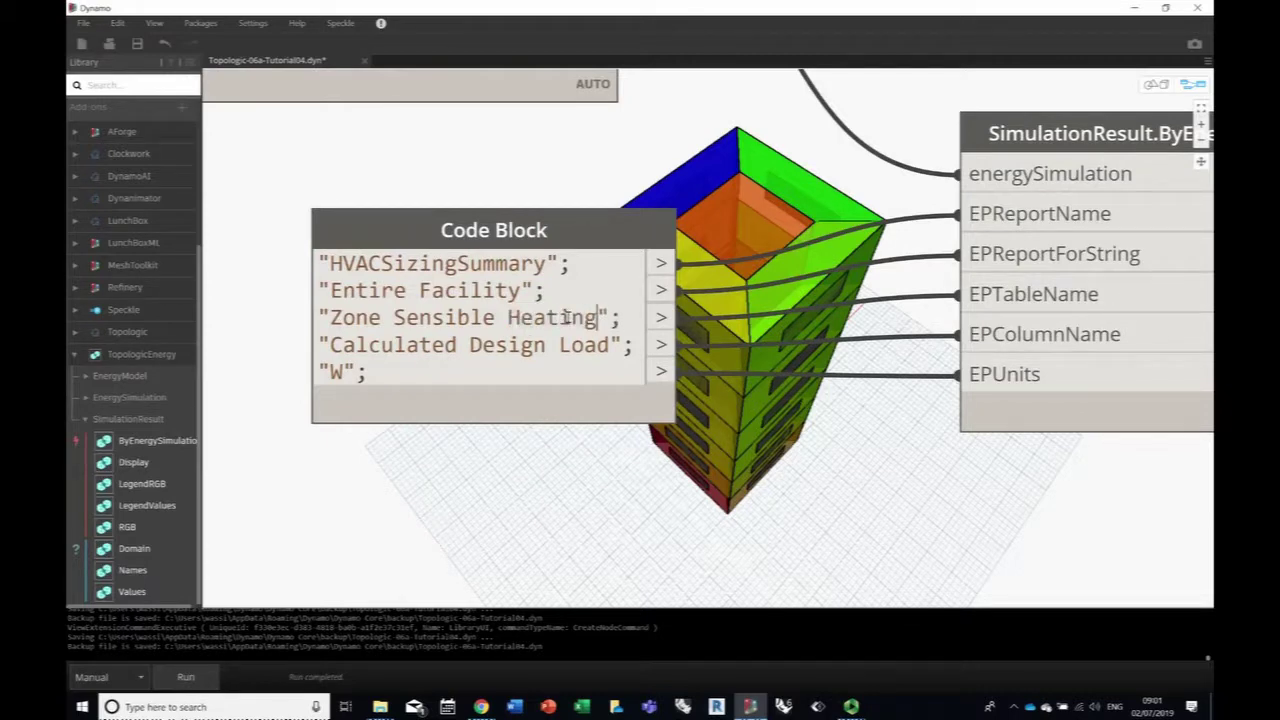
click(199, 675)
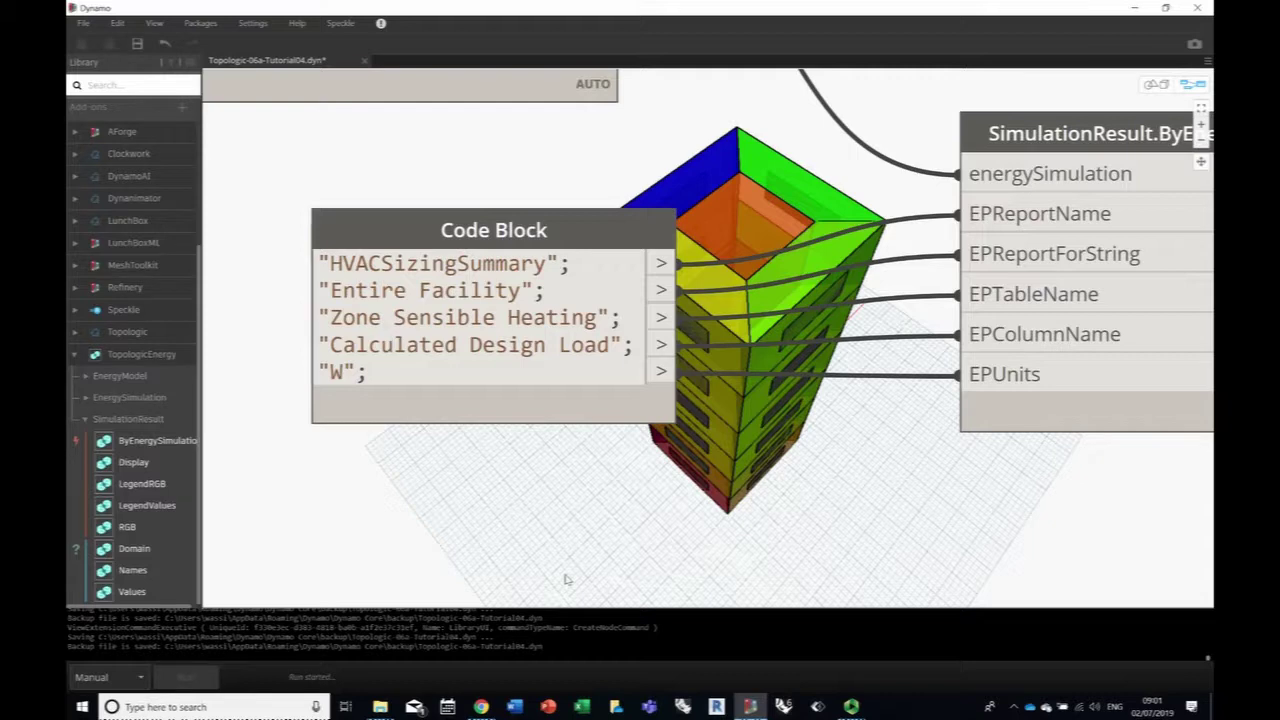
Step: Pin the output preview of SimulationResult.Values and look through the whole list of heating loads
scroll(951, 151, down, 2)
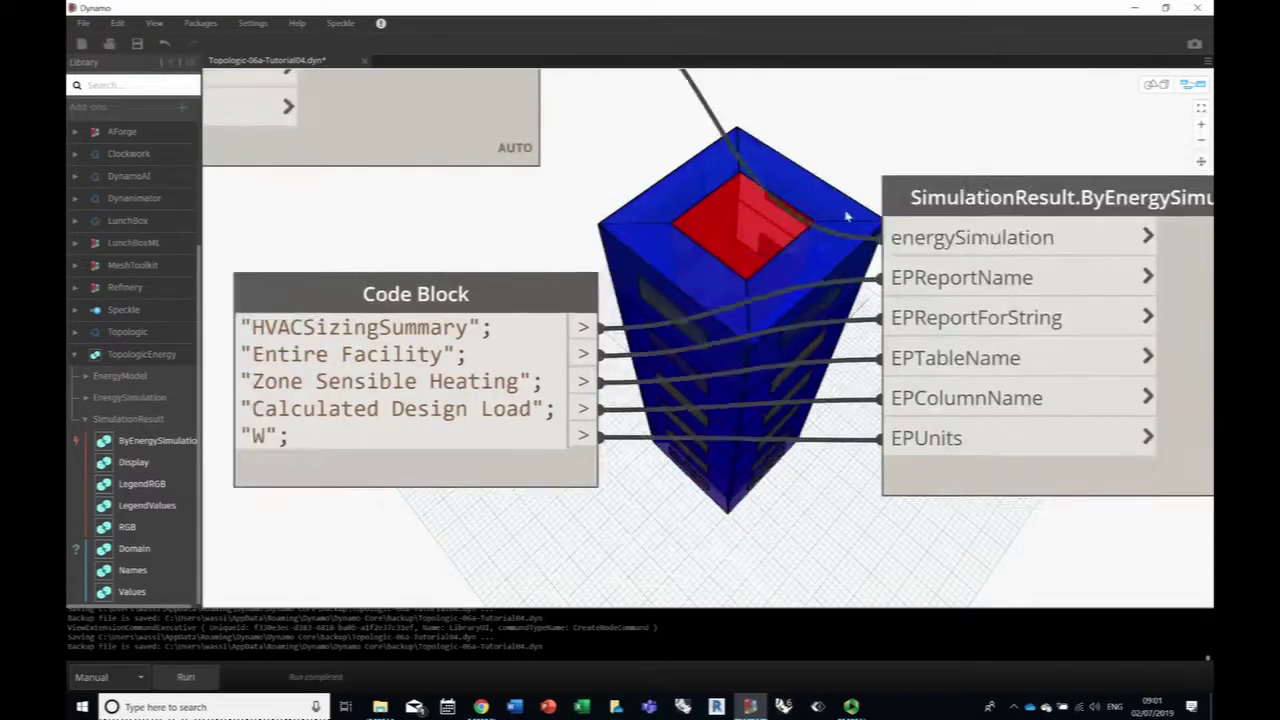
scroll(954, 194, up, 2)
scroll(640, 228, down, 3)
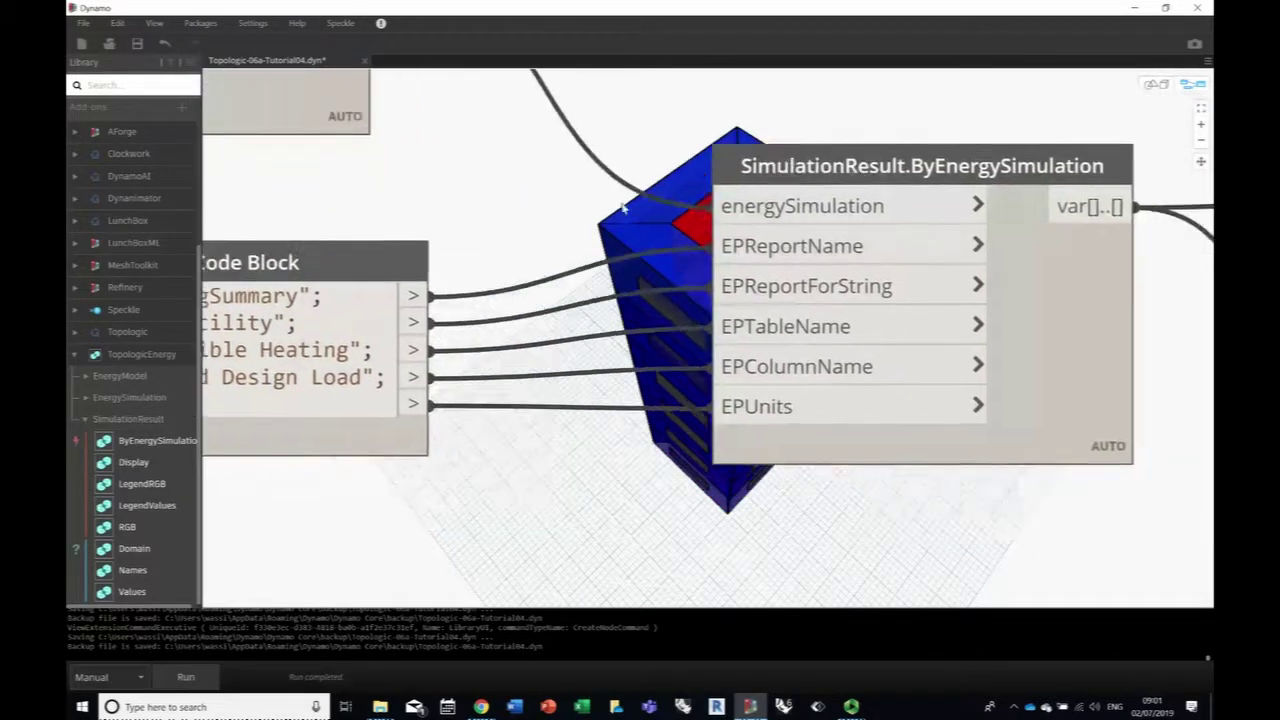
middle_drag(993, 545, 768, 457)
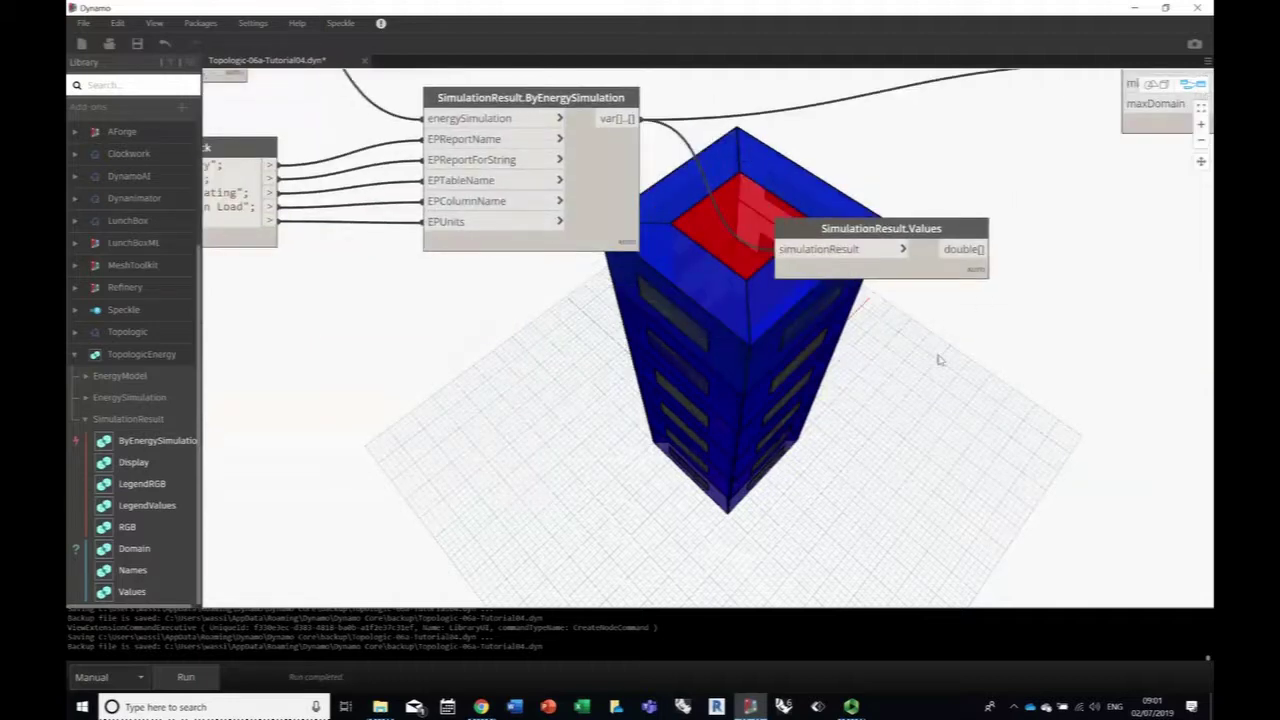
mouse_move(975, 298)
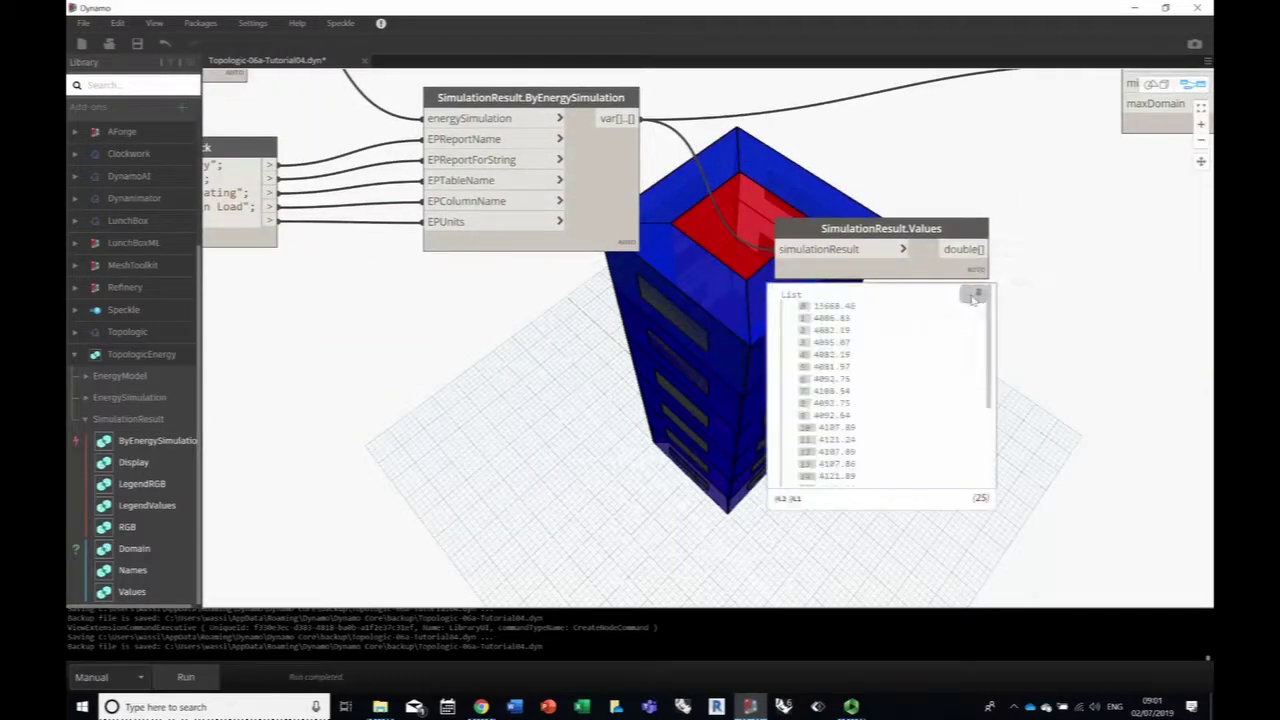
click(975, 296)
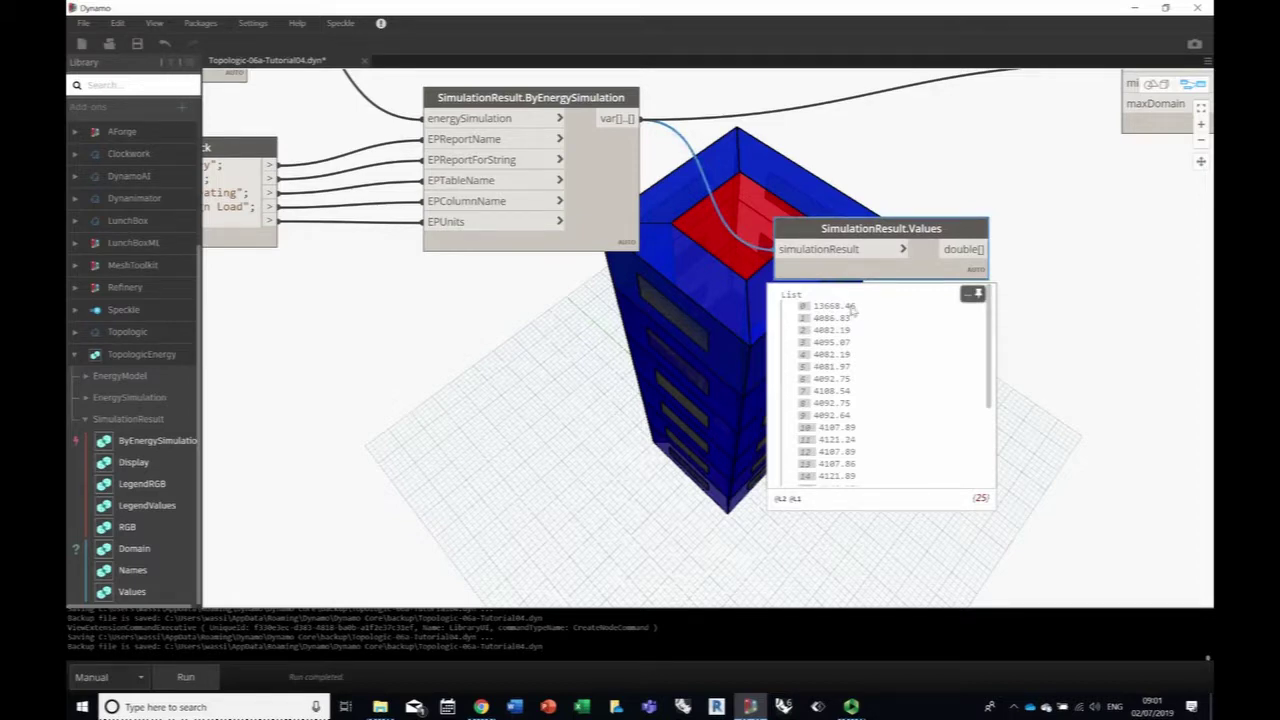
scroll(833, 363, down, 3)
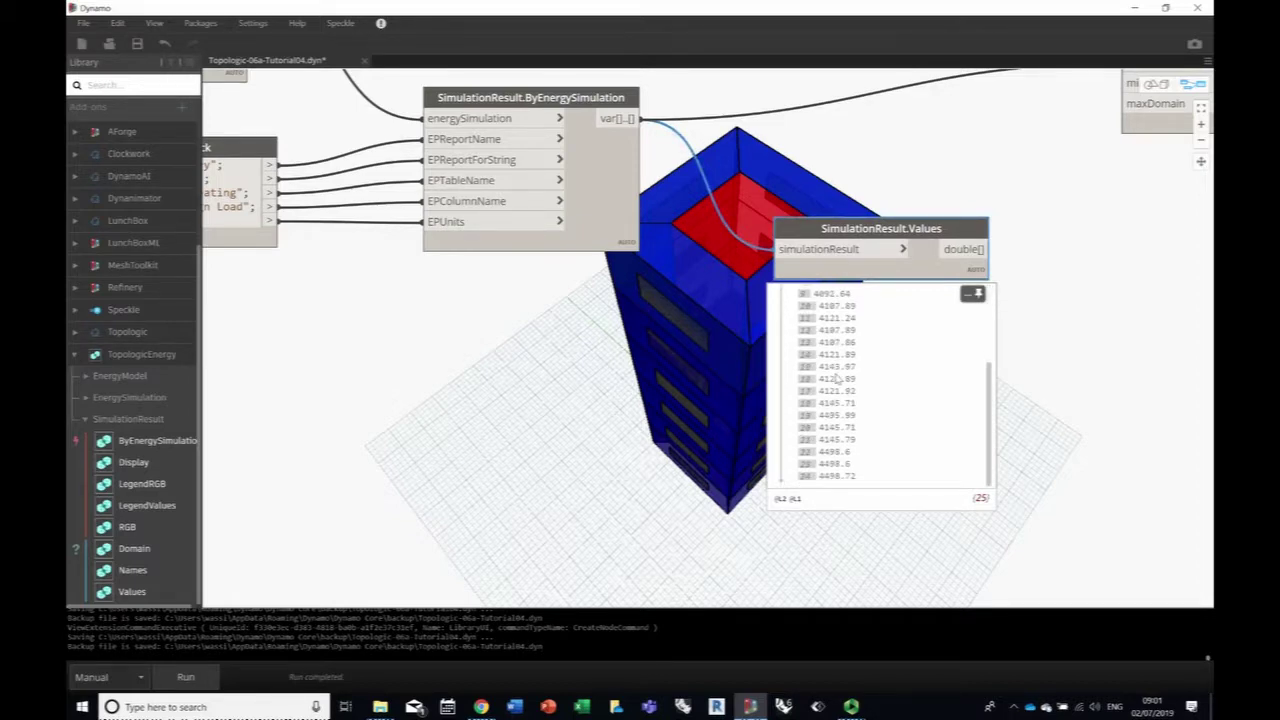
scroll(850, 400, up, 3)
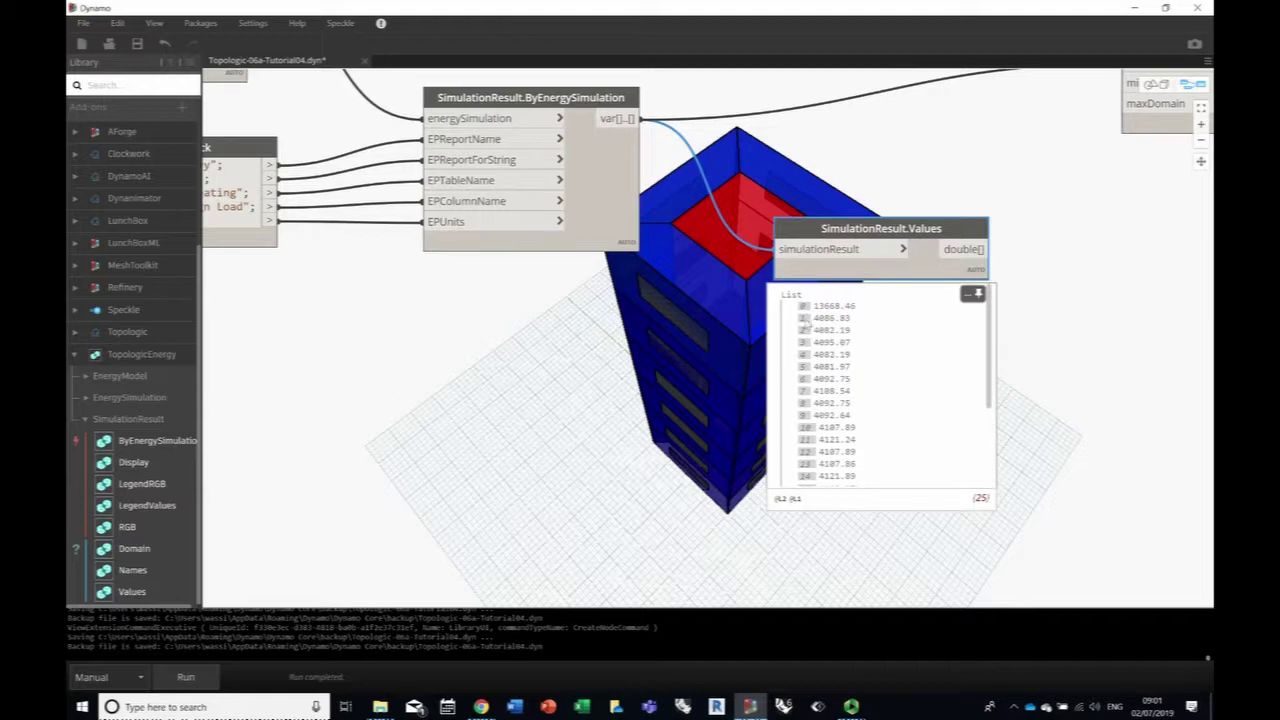
scroll(815, 340, down, 3)
scroll(835, 392, up, 3)
Step: Set the query Code Block's table name to "Zone Sensible Cooling" and rerun the graph
middle_drag(500, 350, 948, 483)
double_click(632, 342)
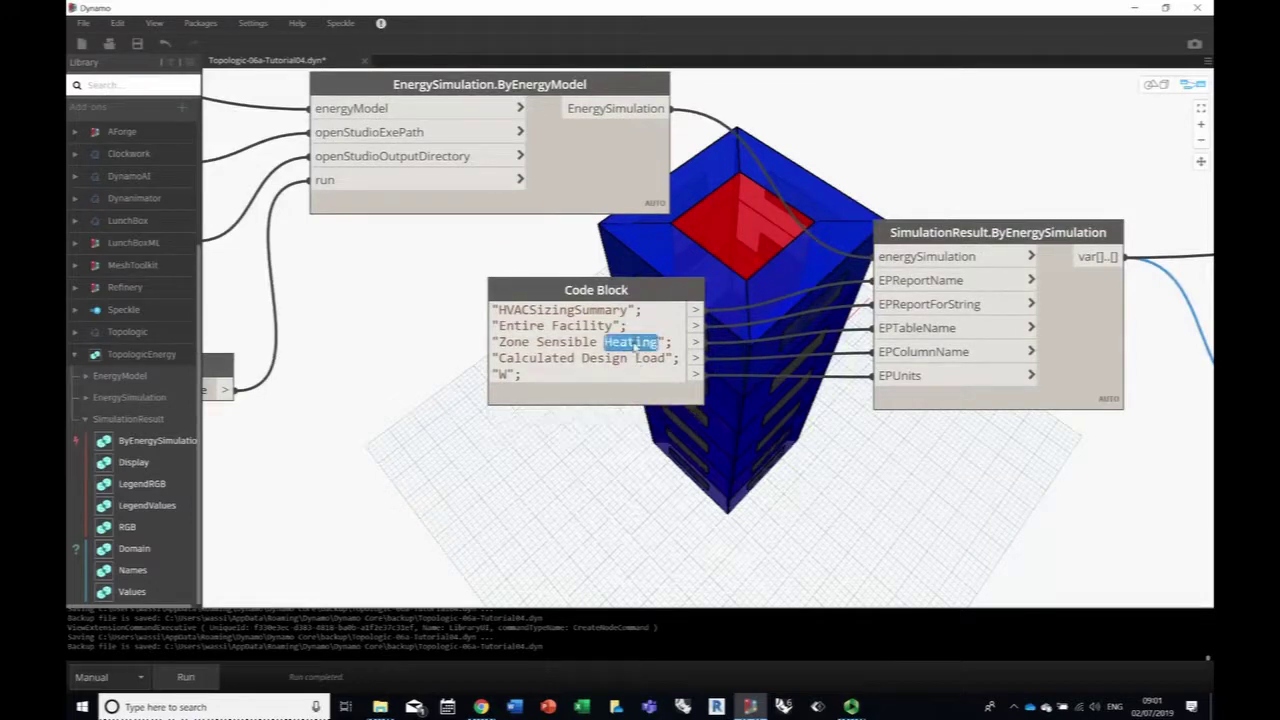
text(Cooling)
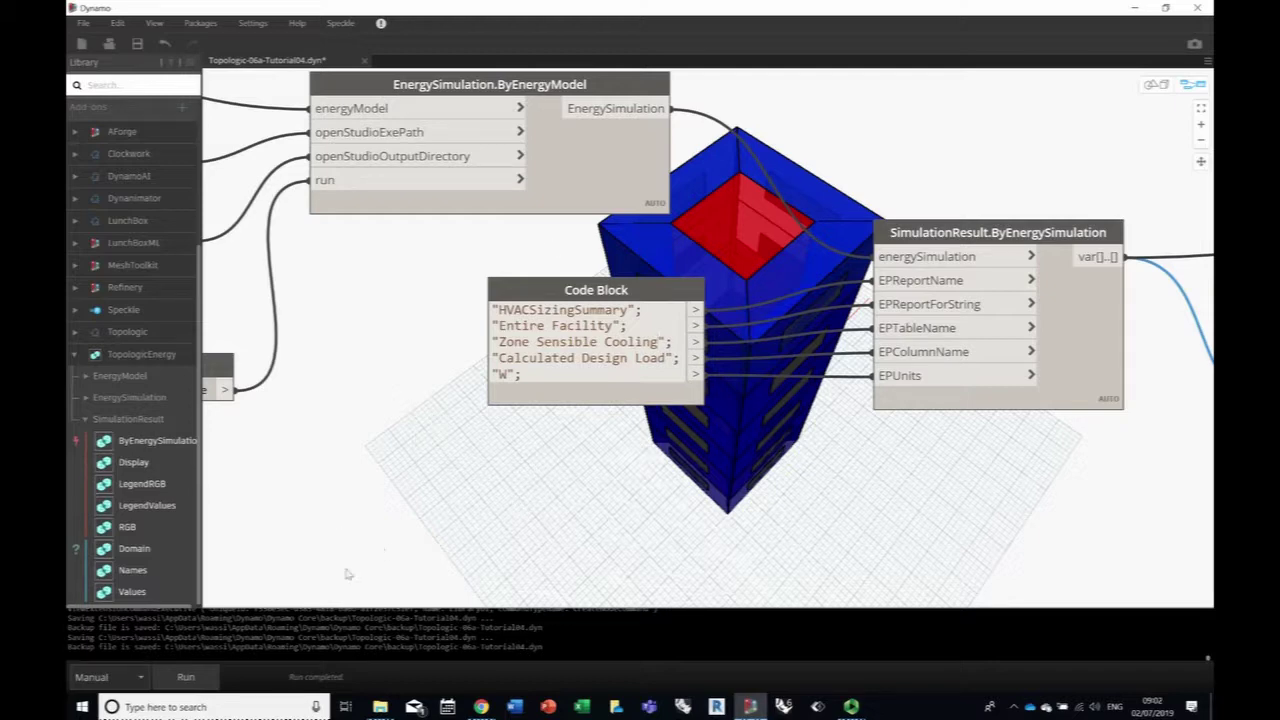
click(185, 676)
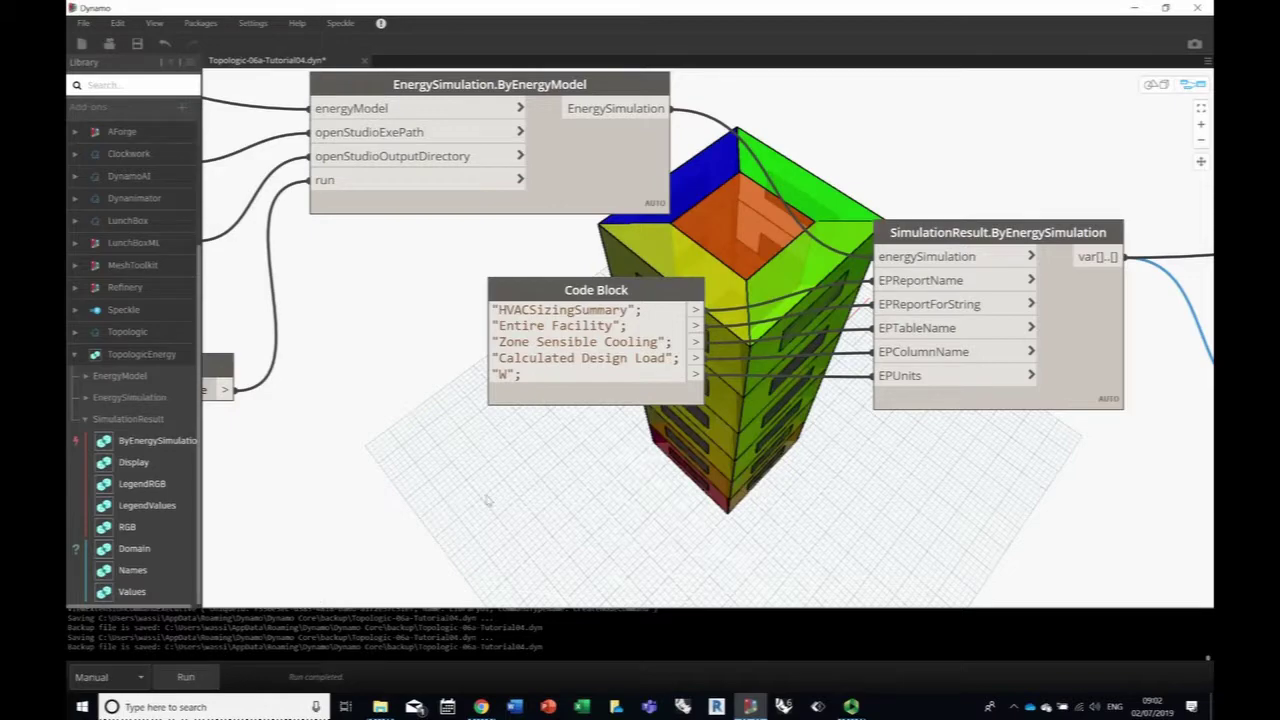
middle_drag(488, 500, 425, 538)
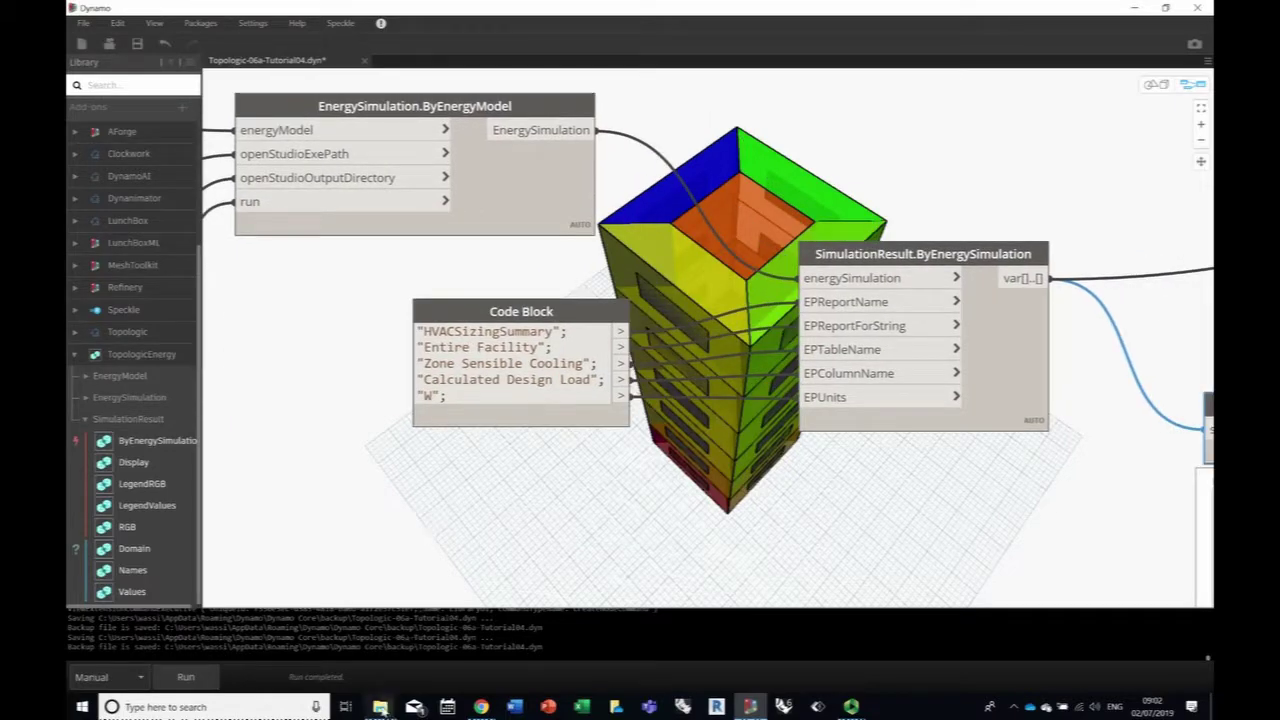
Step: Switch to File Explorer and open the eplustbl report from the simulation's reports folder inside Output, using Google Chrome
click(380, 707)
click(437, 655)
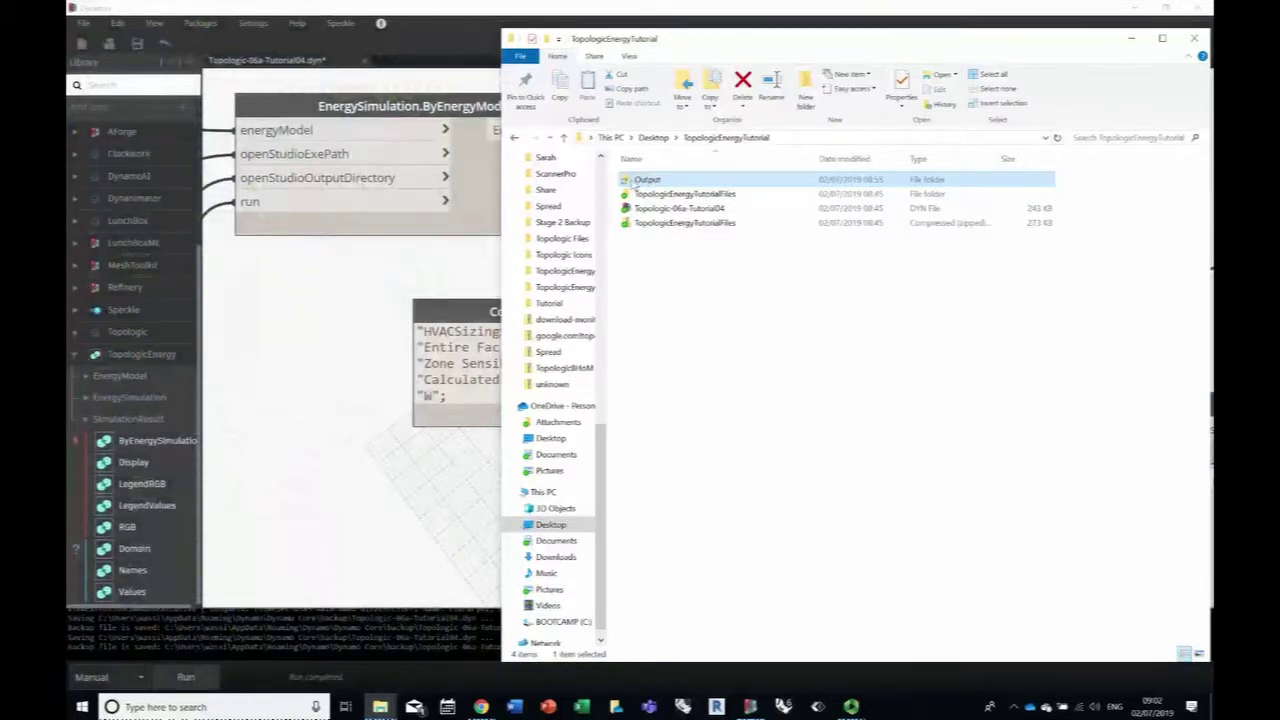
double_click(630, 181)
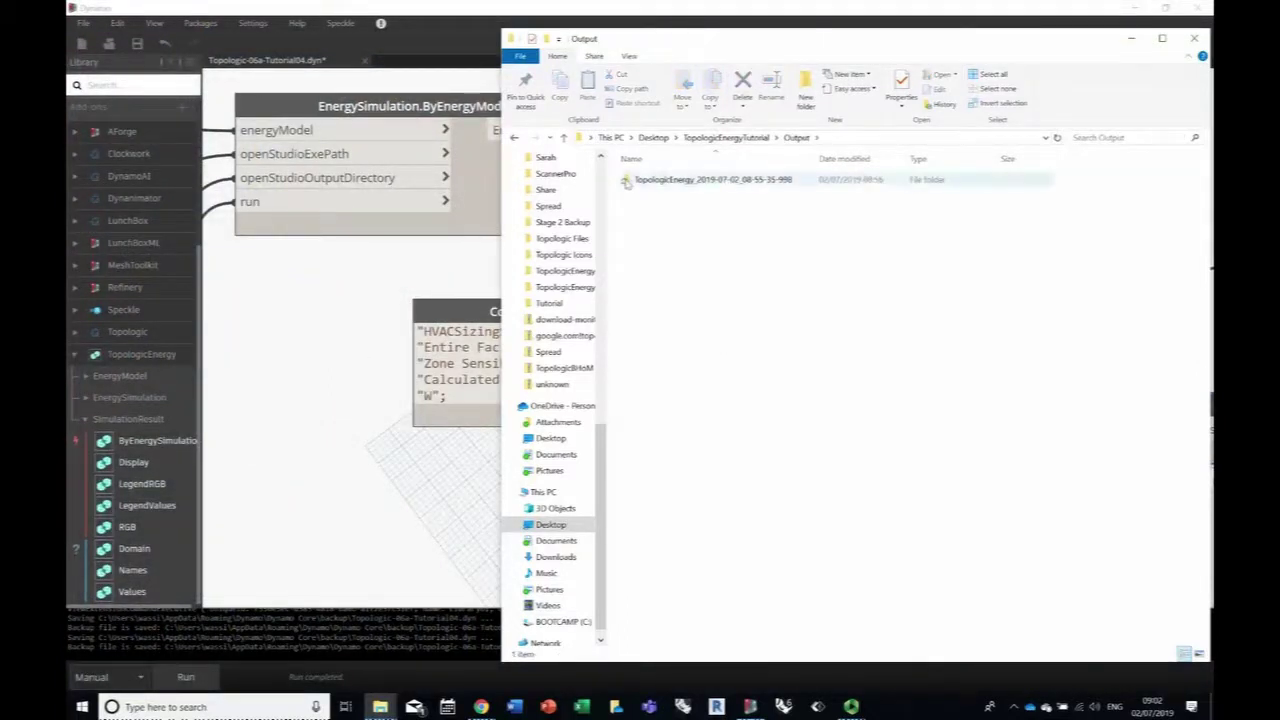
double_click(660, 180)
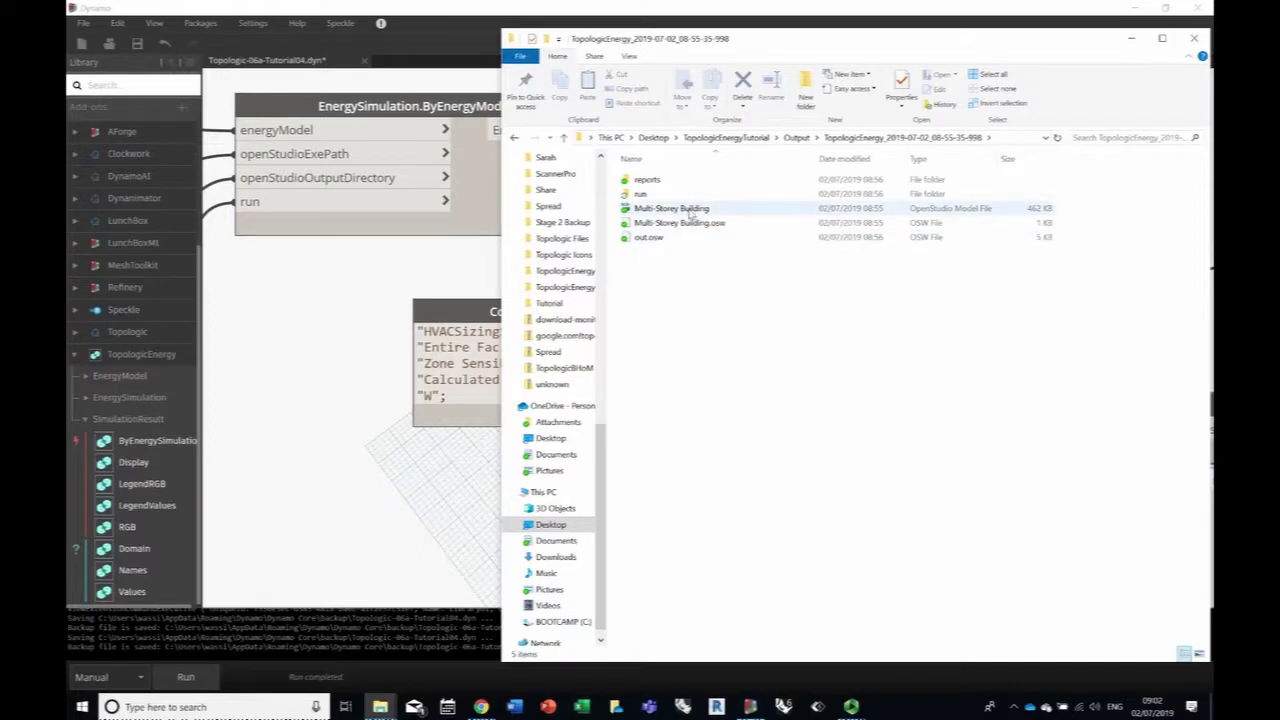
double_click(640, 180)
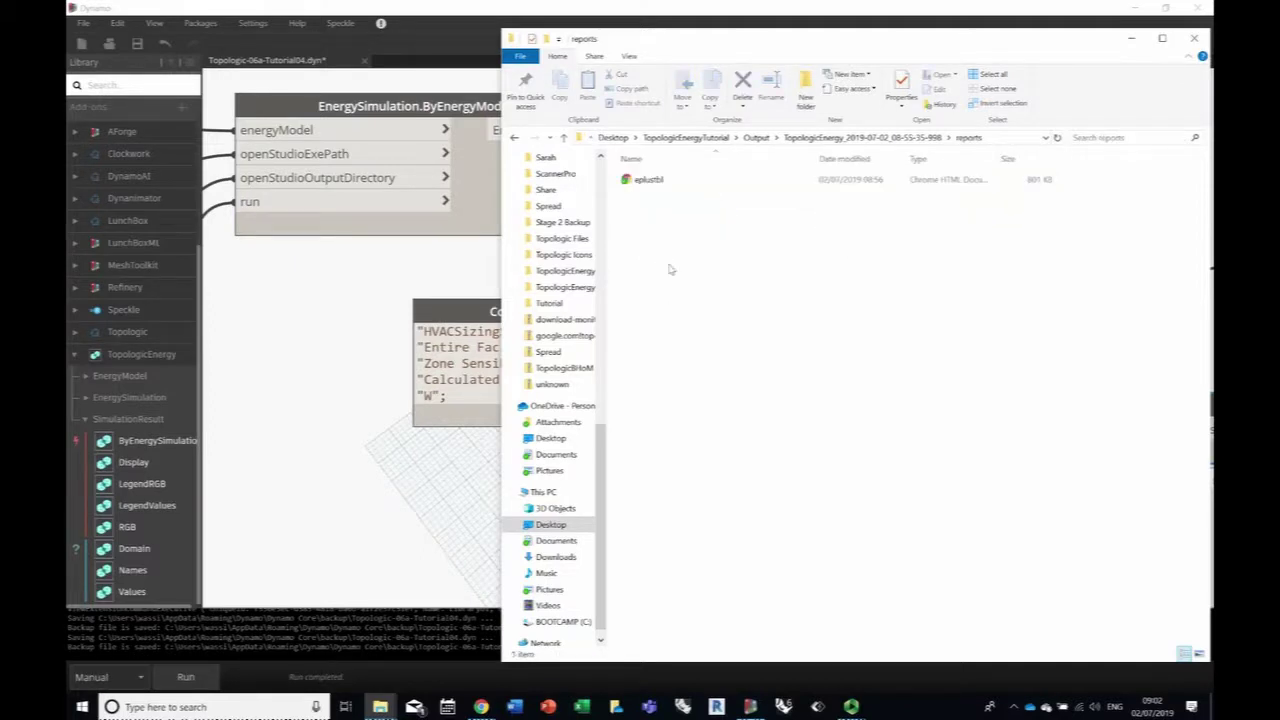
double_click(640, 180)
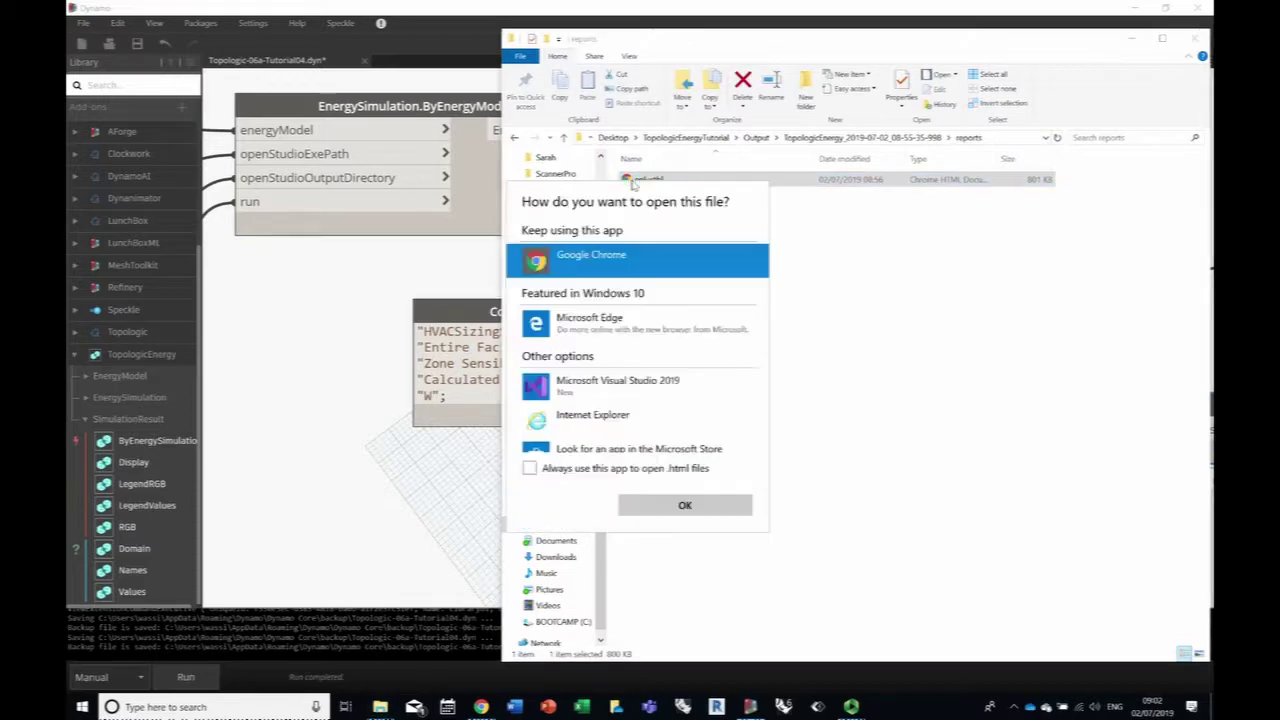
click(685, 505)
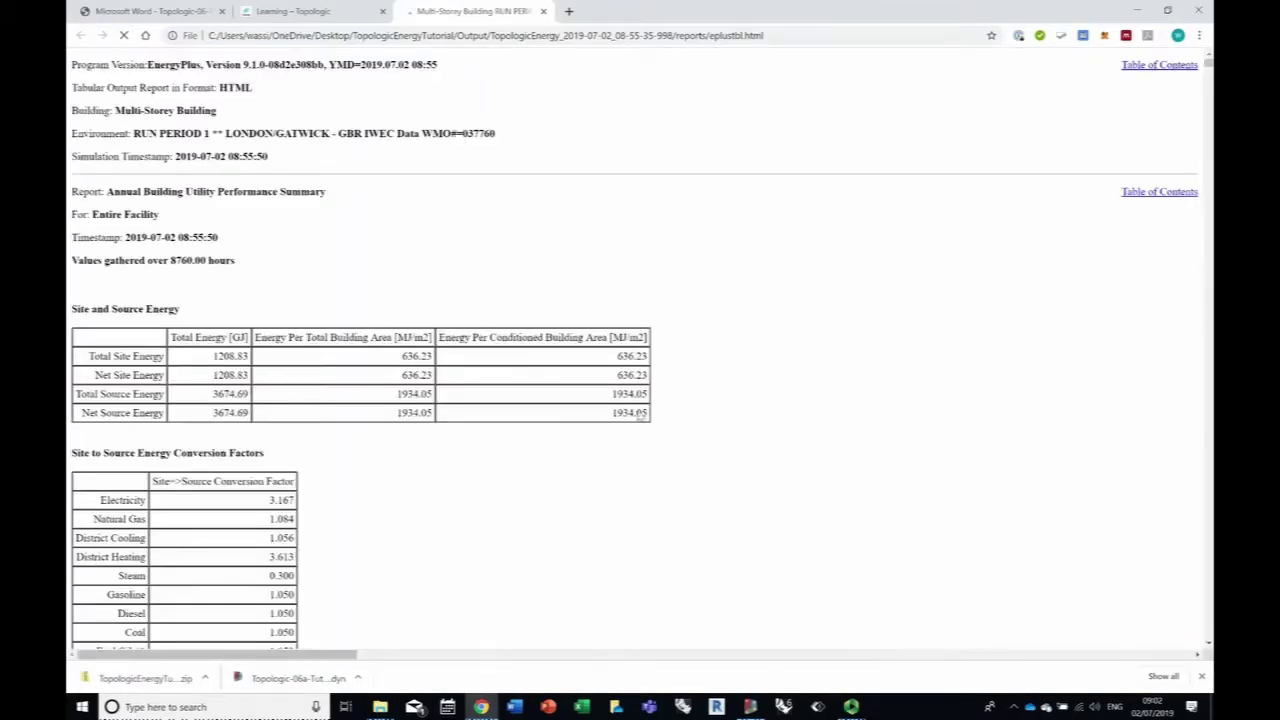
Step: Look through the EnergyPlus report from the site energy tables and table of contents to the Zone Summary
scroll(640, 407, down, 2)
scroll(640, 407, down, 10)
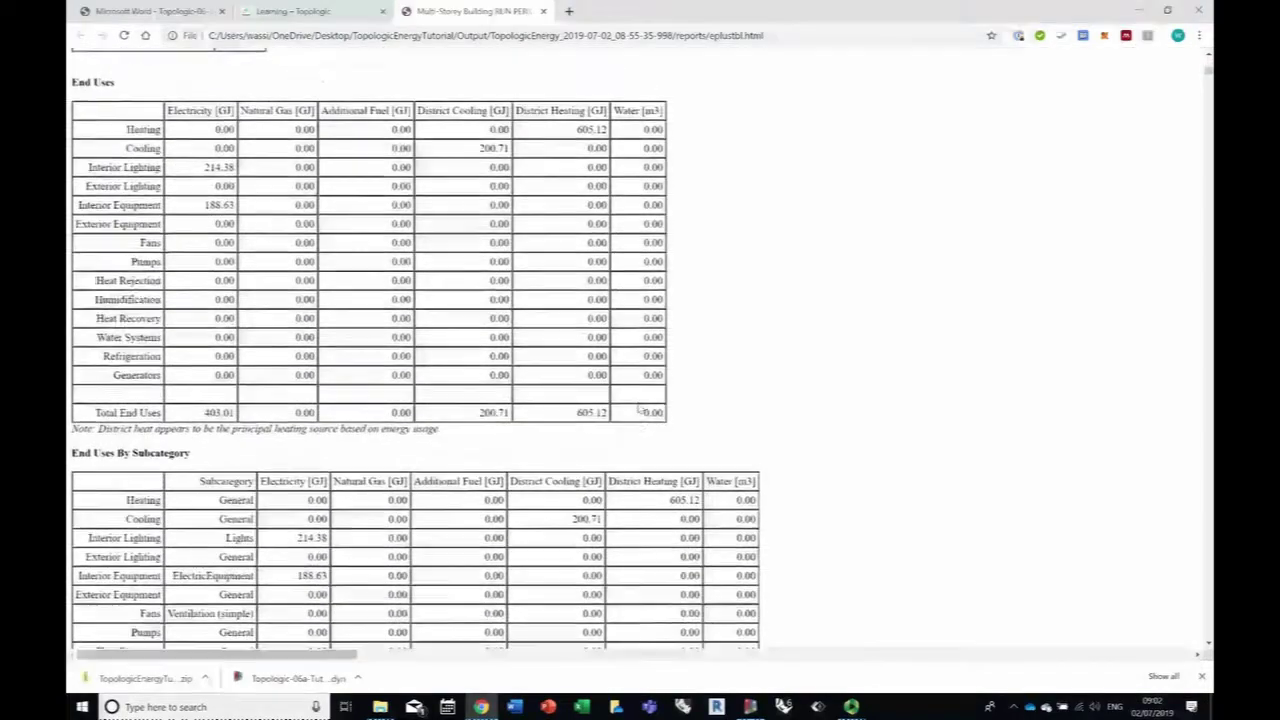
scroll(638, 406, down, 13)
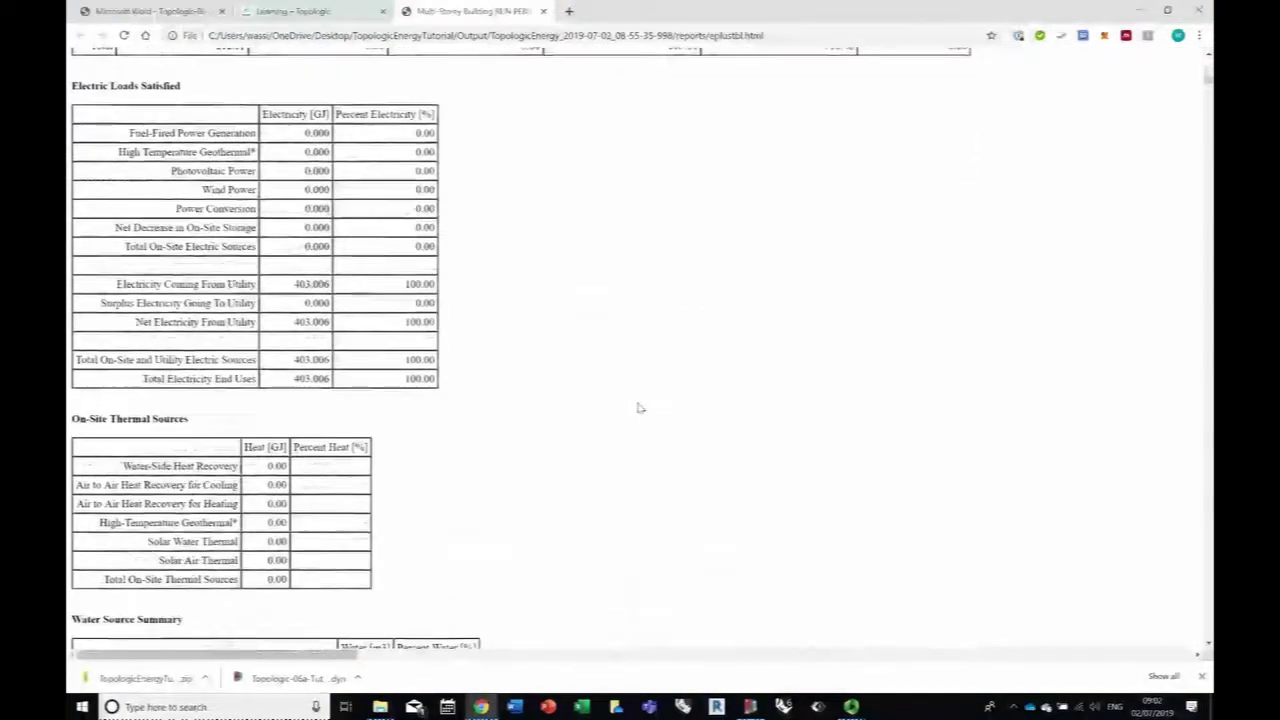
scroll(640, 407, down, 13)
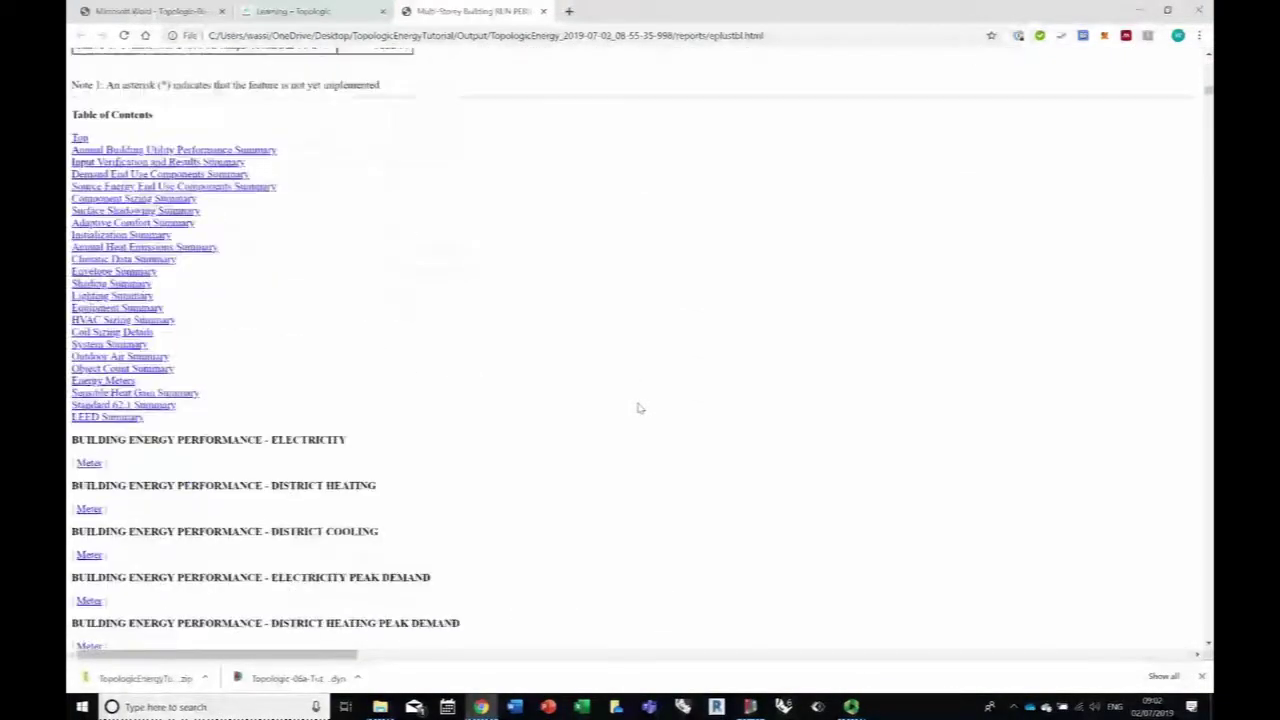
scroll(640, 407, down, 6)
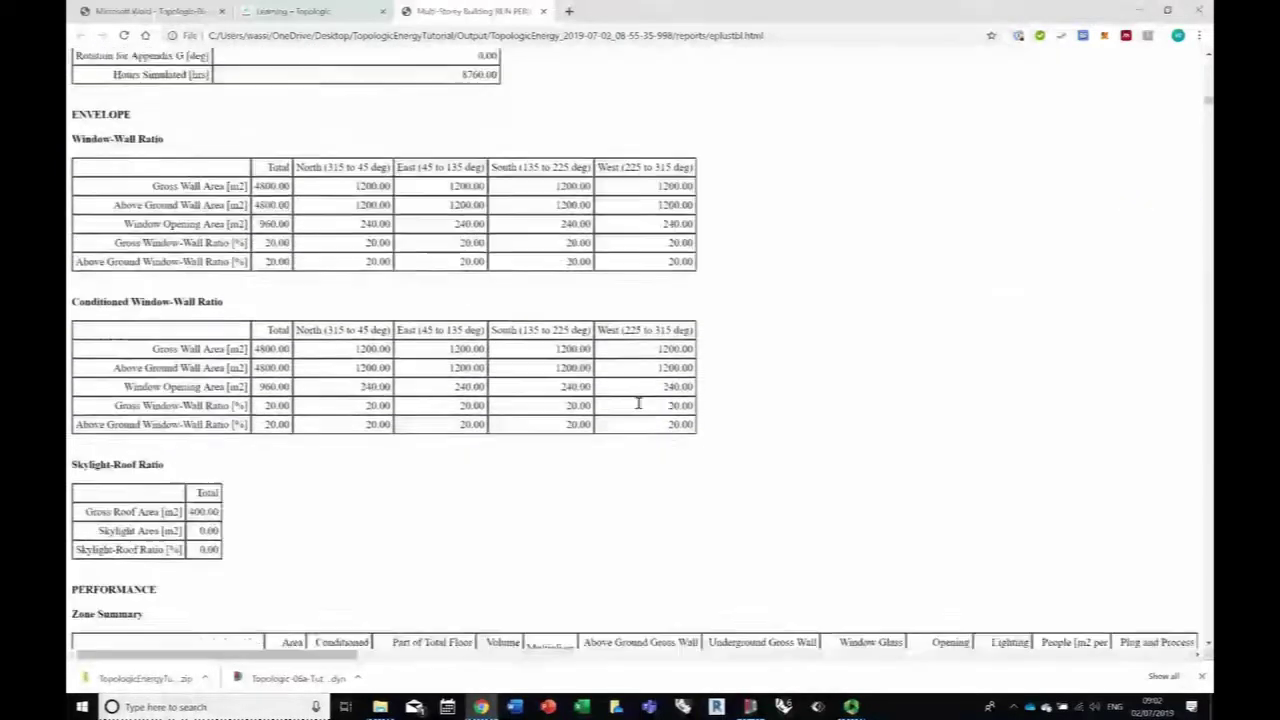
scroll(640, 407, down, 3)
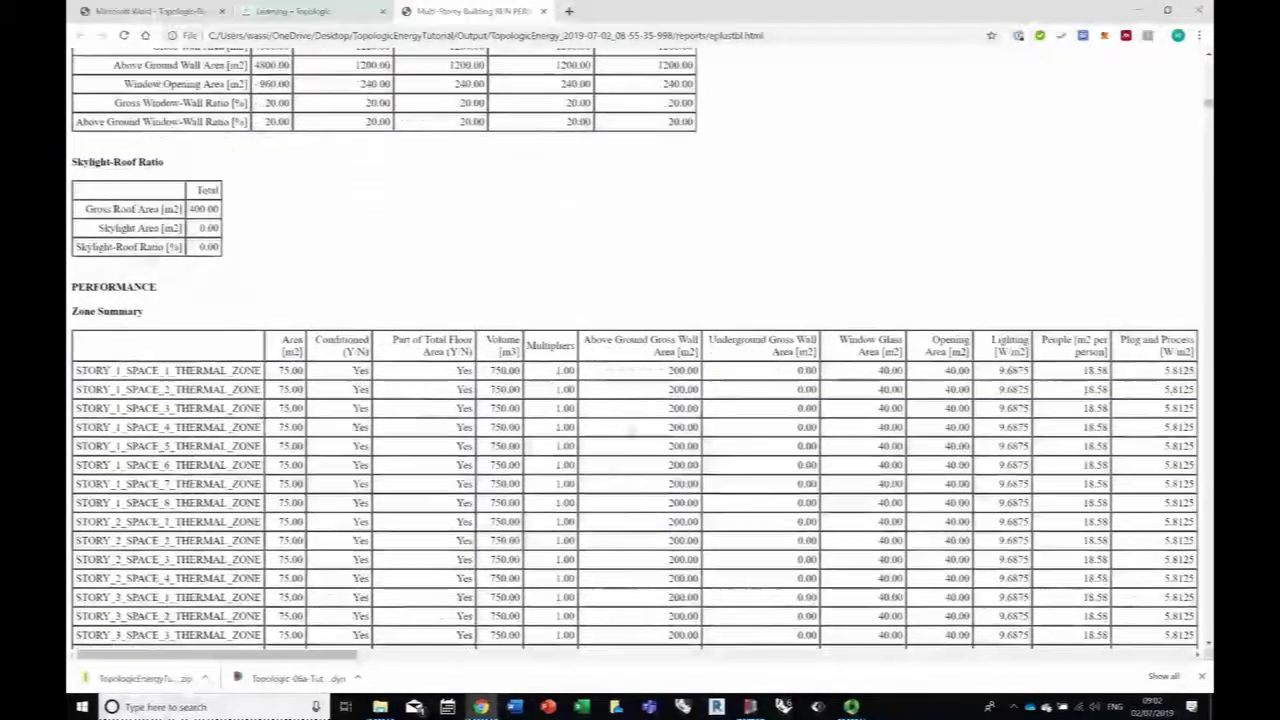
Step: Switch back to Dynamo and inspect the coloured tower from a lower side angle in the 3D preview
click(758, 704)
scroll(713, 567, up, 1)
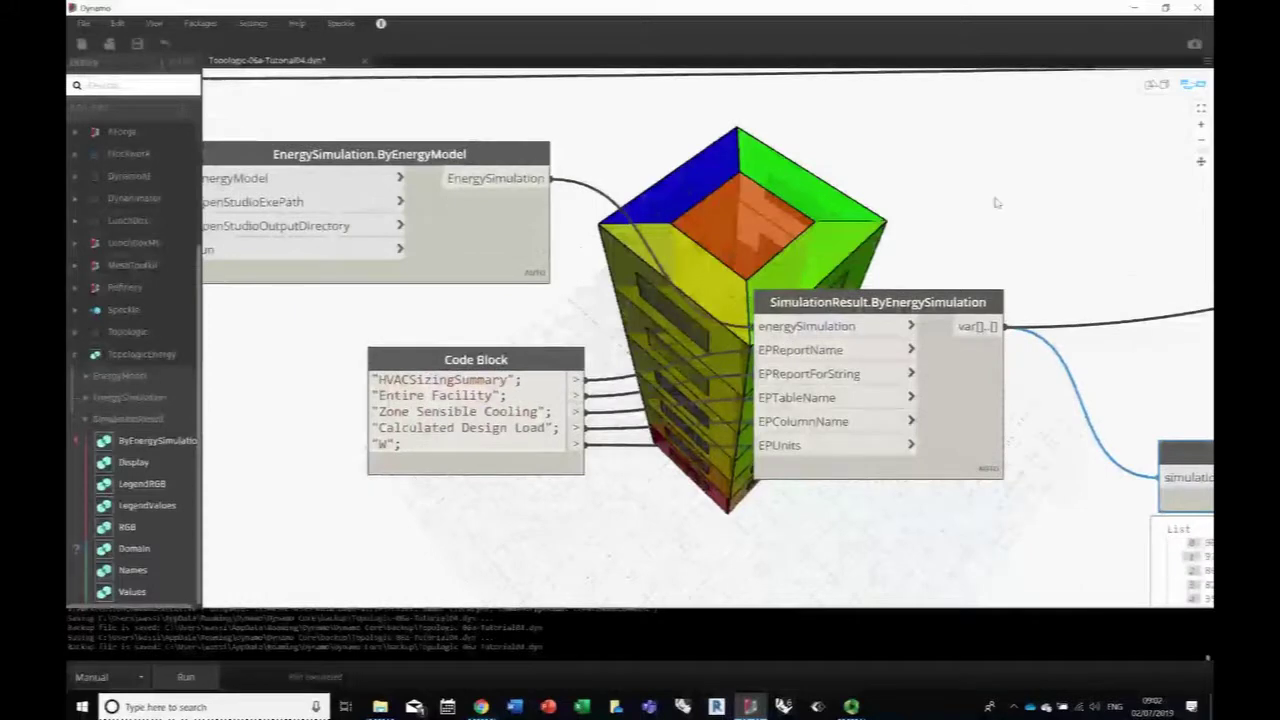
click(1156, 84)
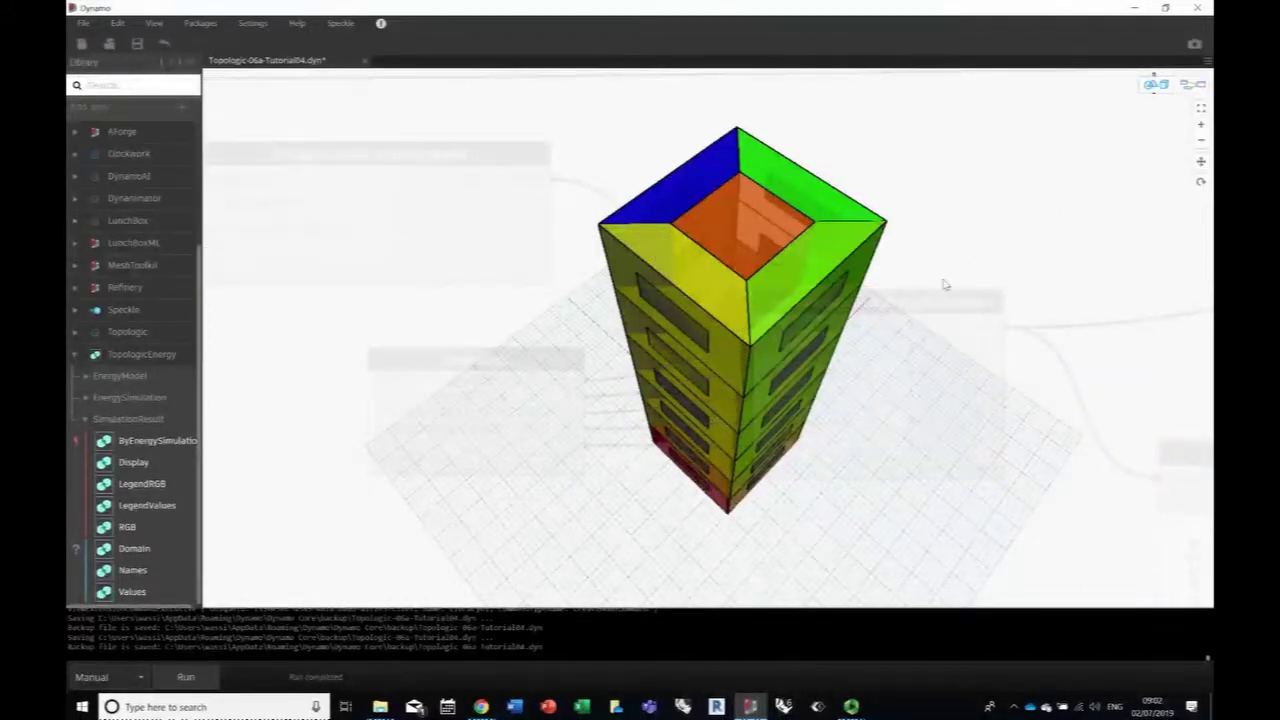
right_drag(944, 285, 954, 231)
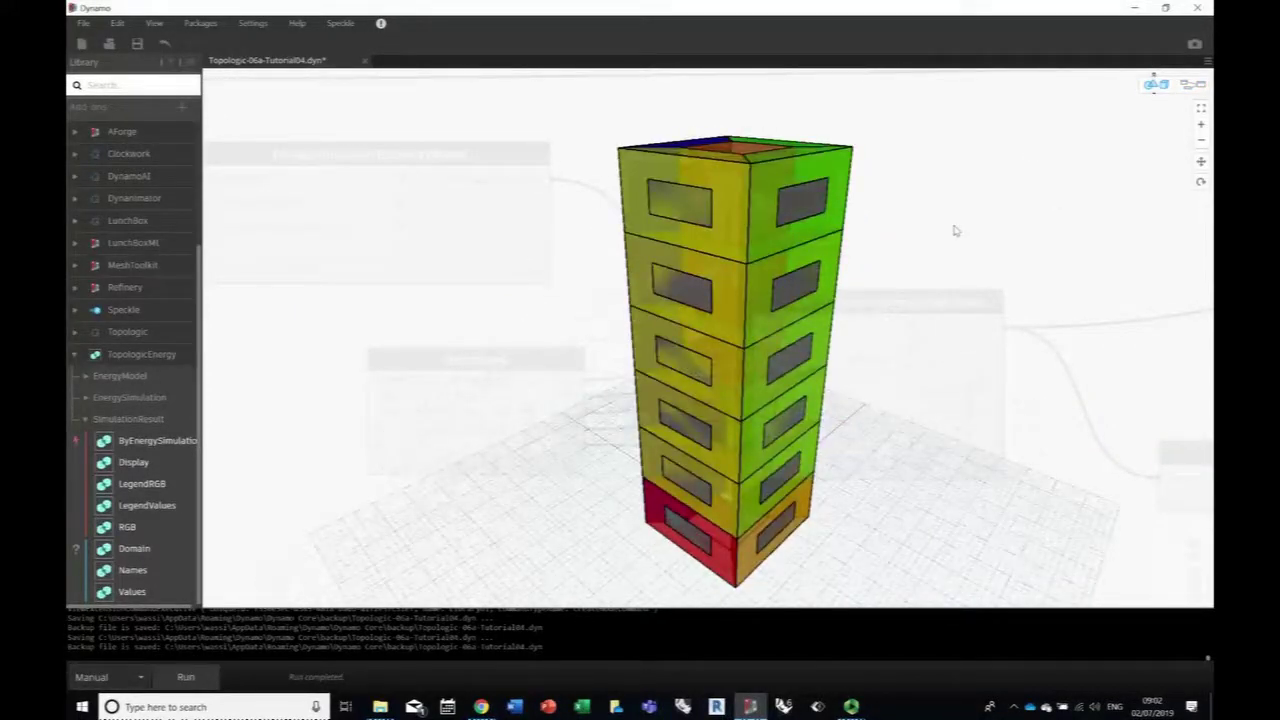